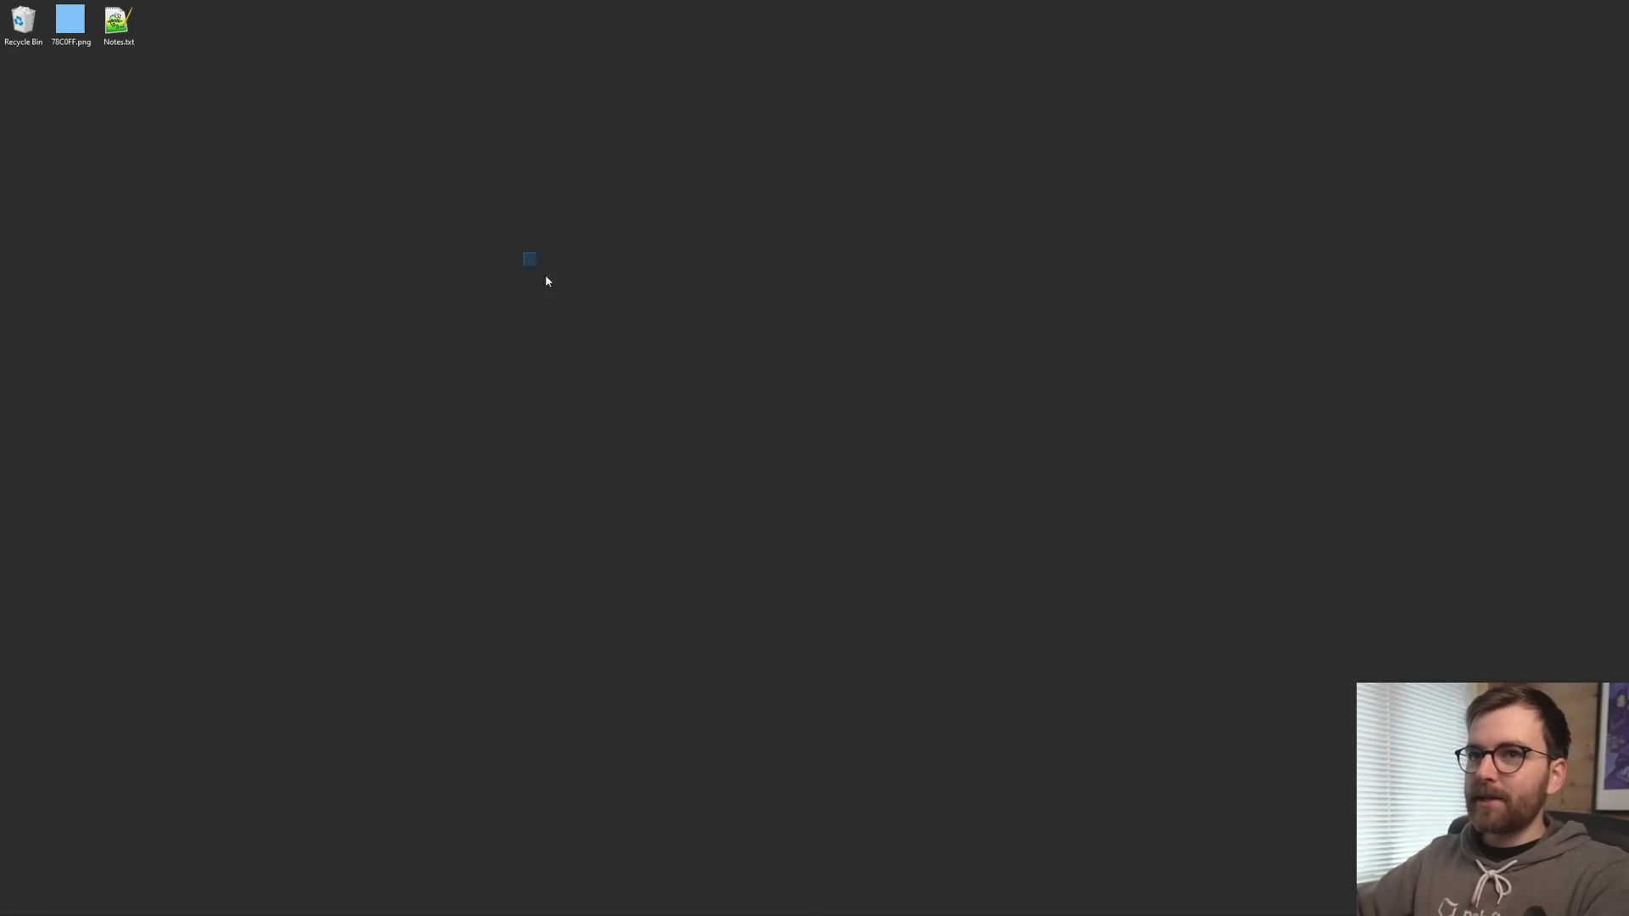
Step: Review the Windows display settings and the custom colour option for the solid desktop background
right_click(676, 374)
click(689, 534)
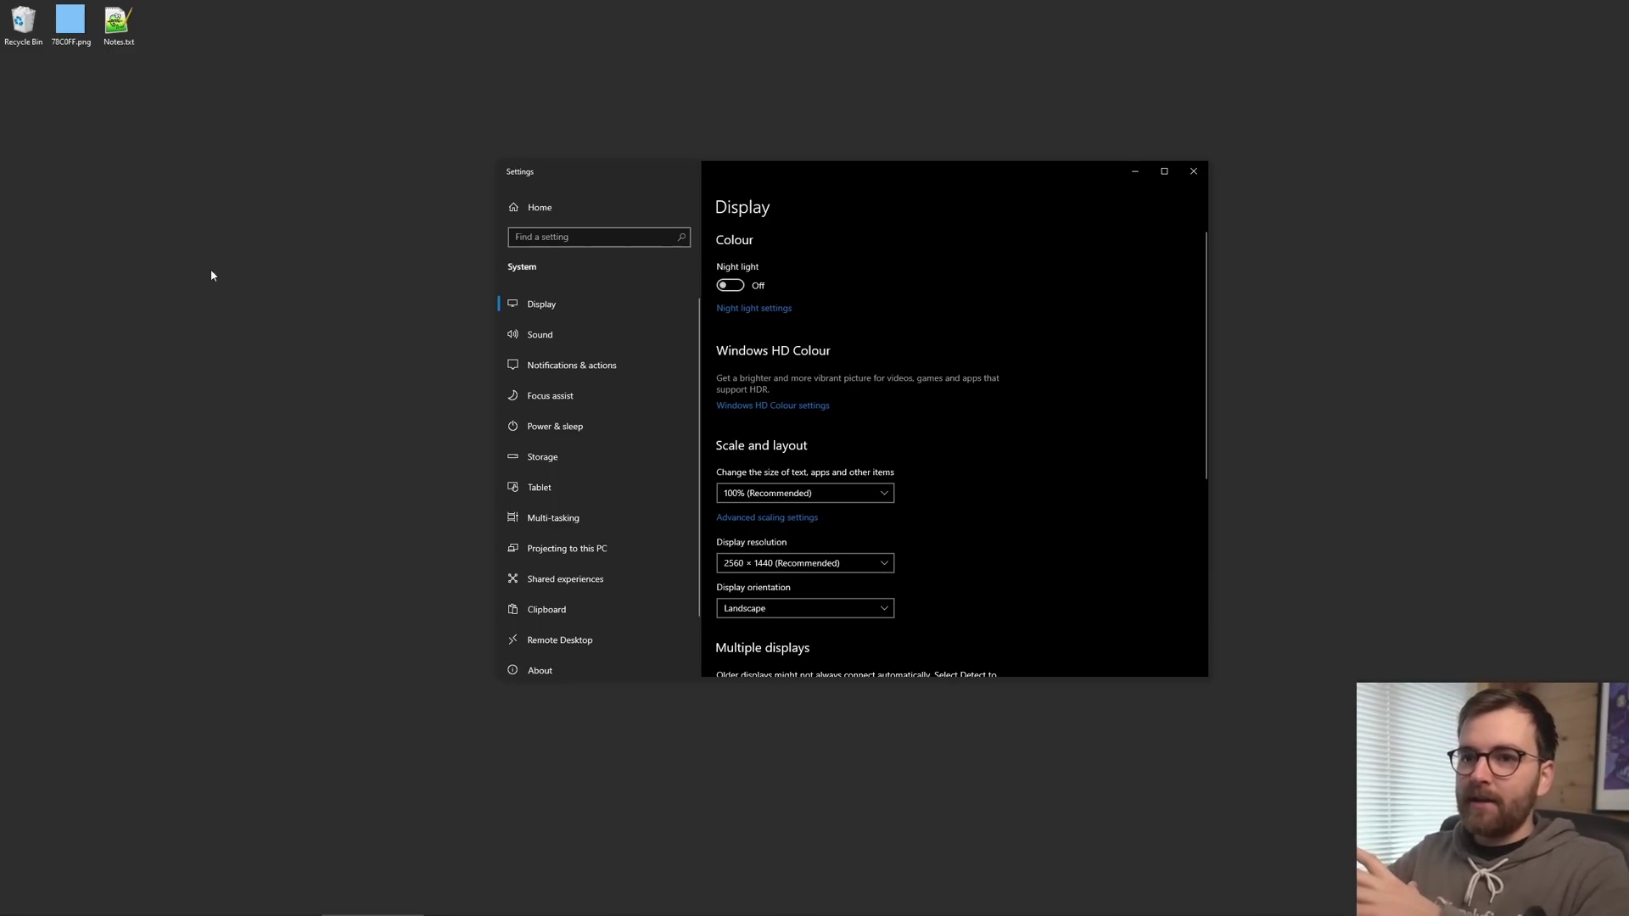
drag(210, 269, 389, 532)
drag(389, 532, 258, 268)
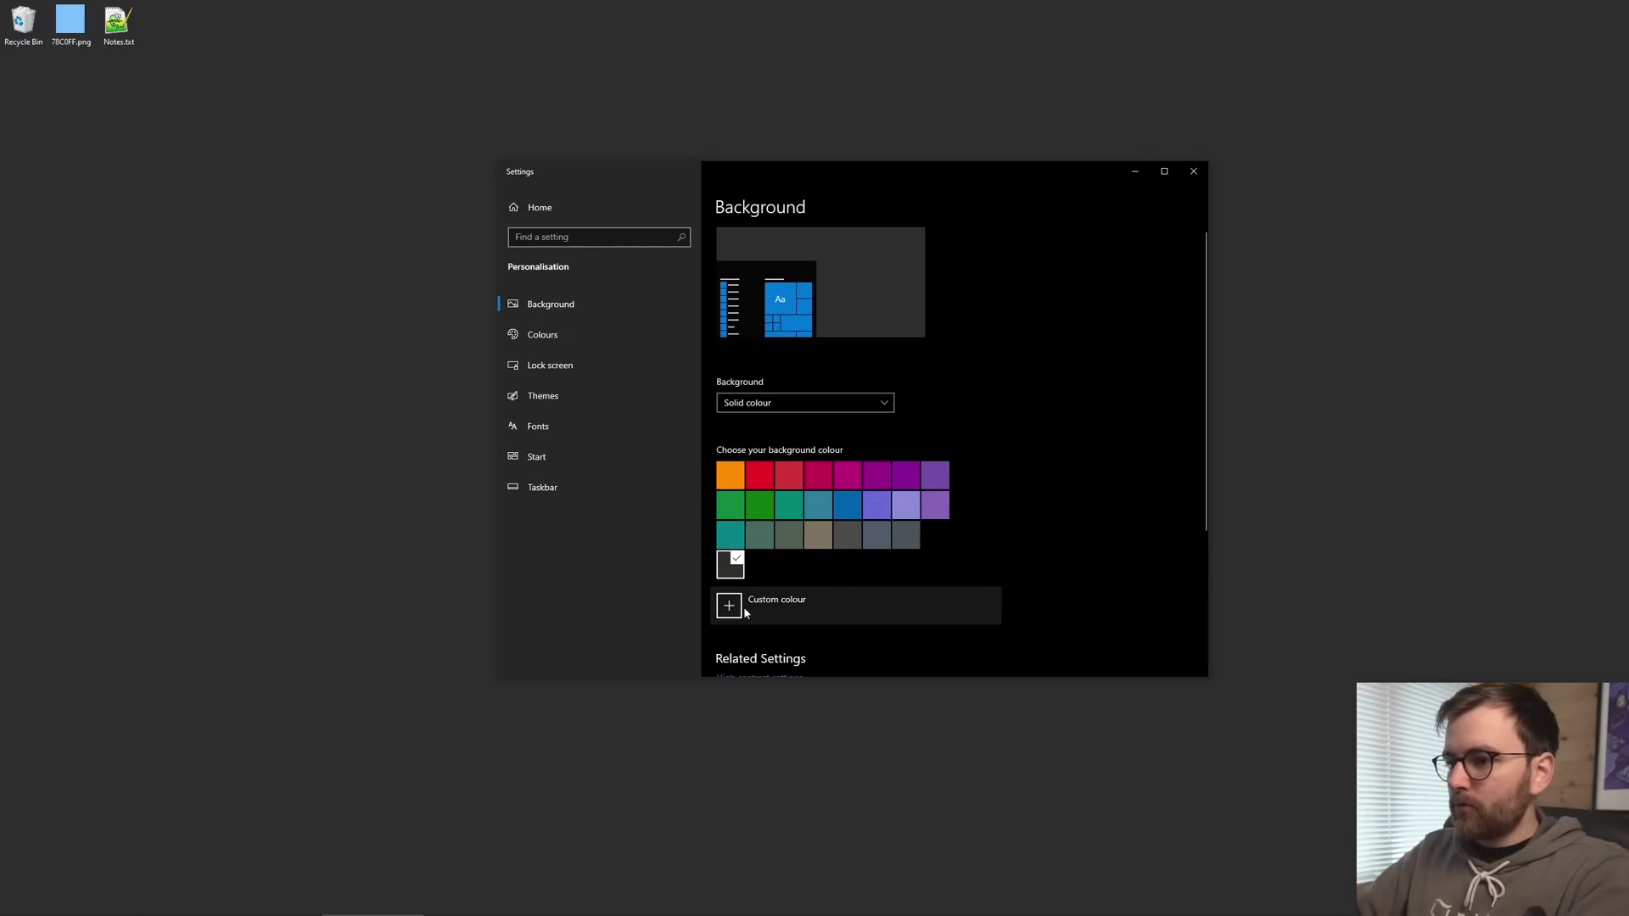
click(728, 605)
drag(789, 495, 783, 497)
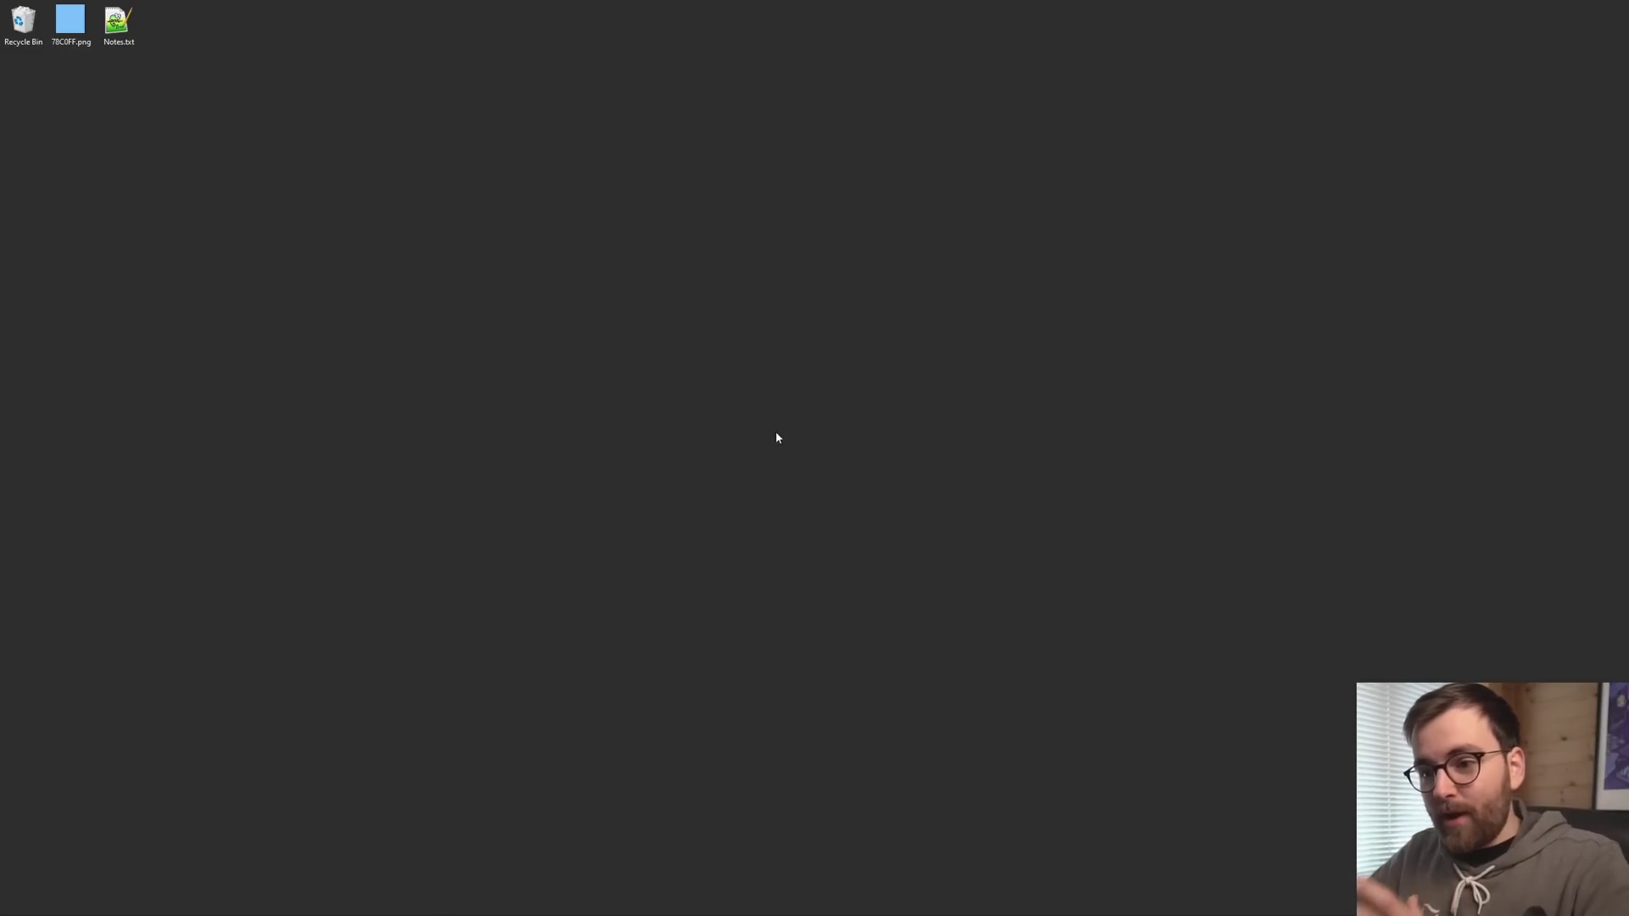
Step: Open the ScreenToGif recorder, size the capture area to about 518 × 289 px and start recording
mouse_move(610, 913)
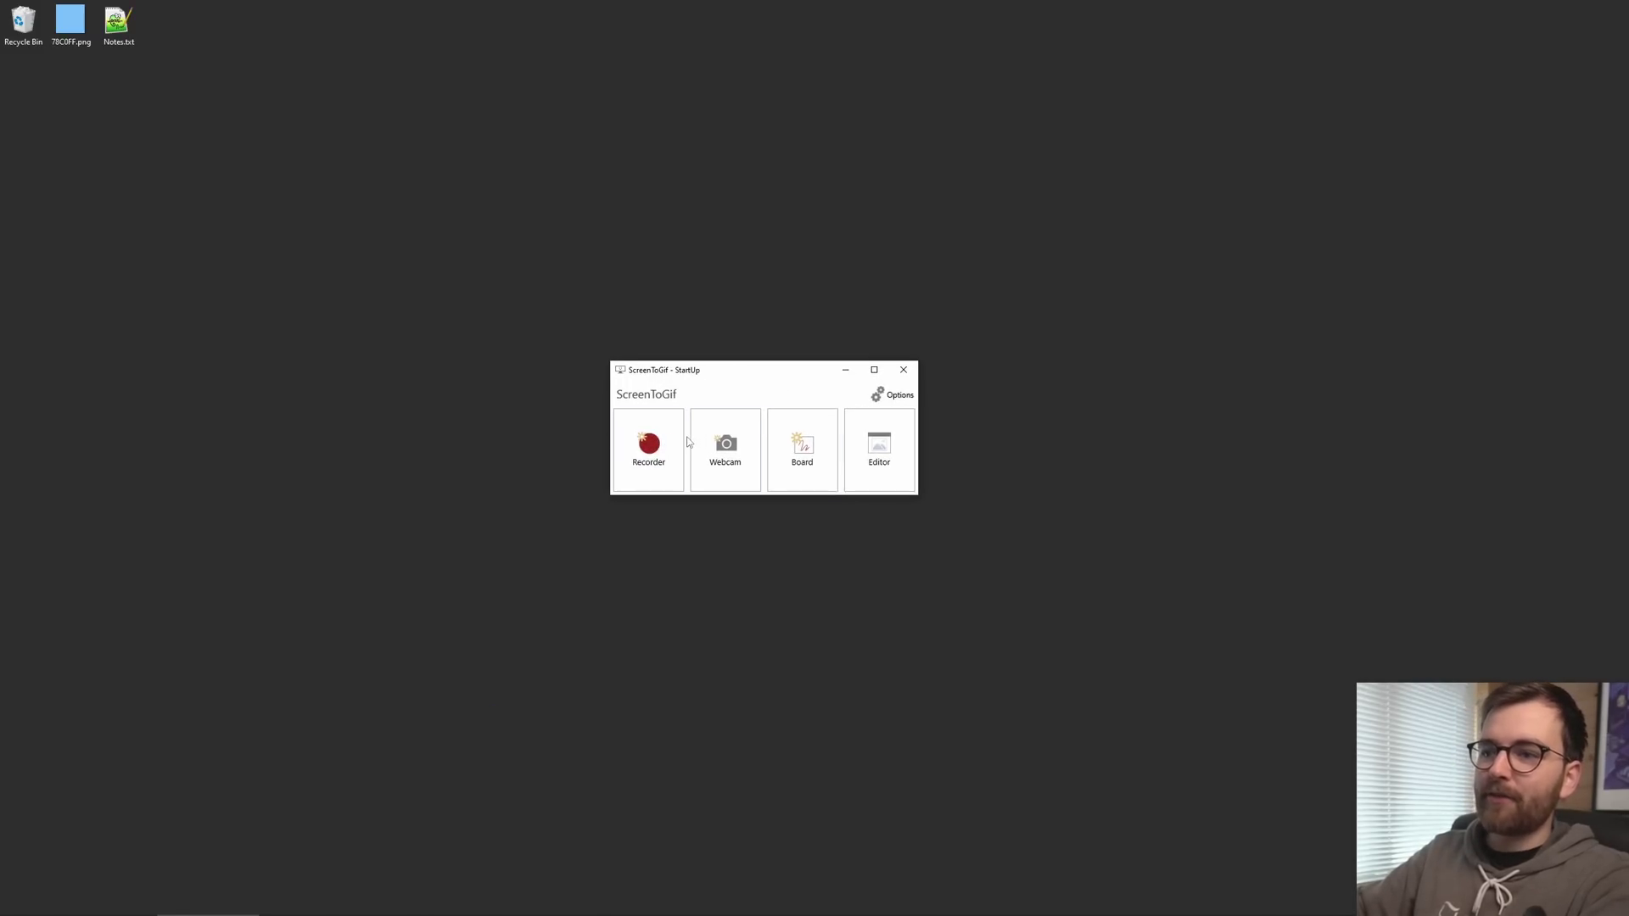
click(653, 435)
drag(553, 187, 553, 176)
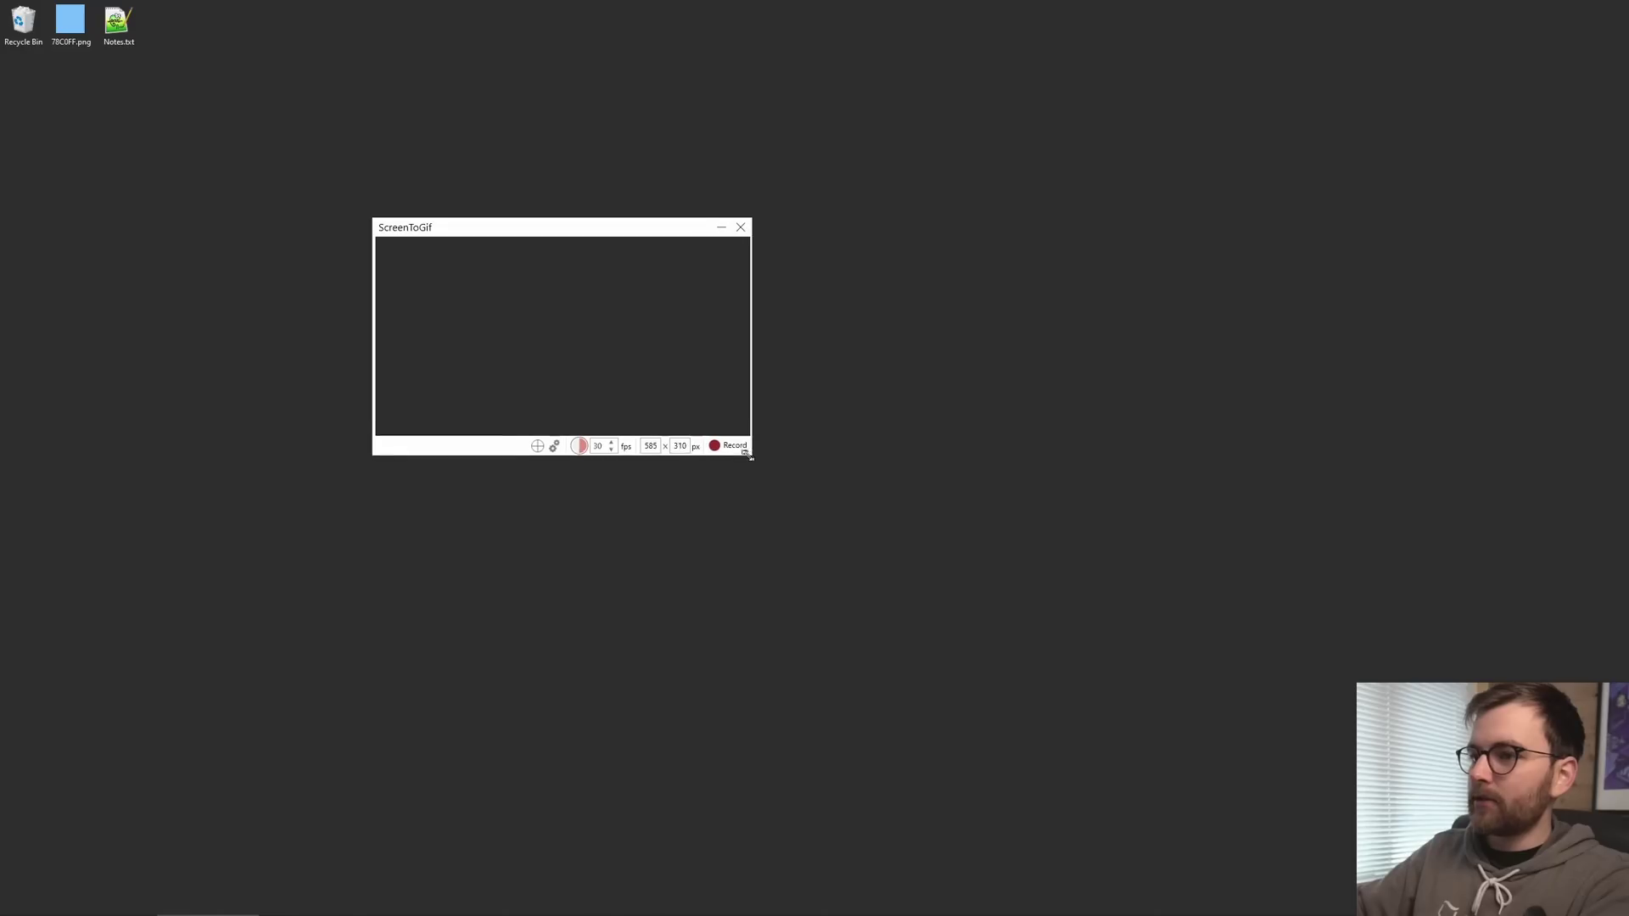
drag(752, 456, 710, 441)
click(686, 432)
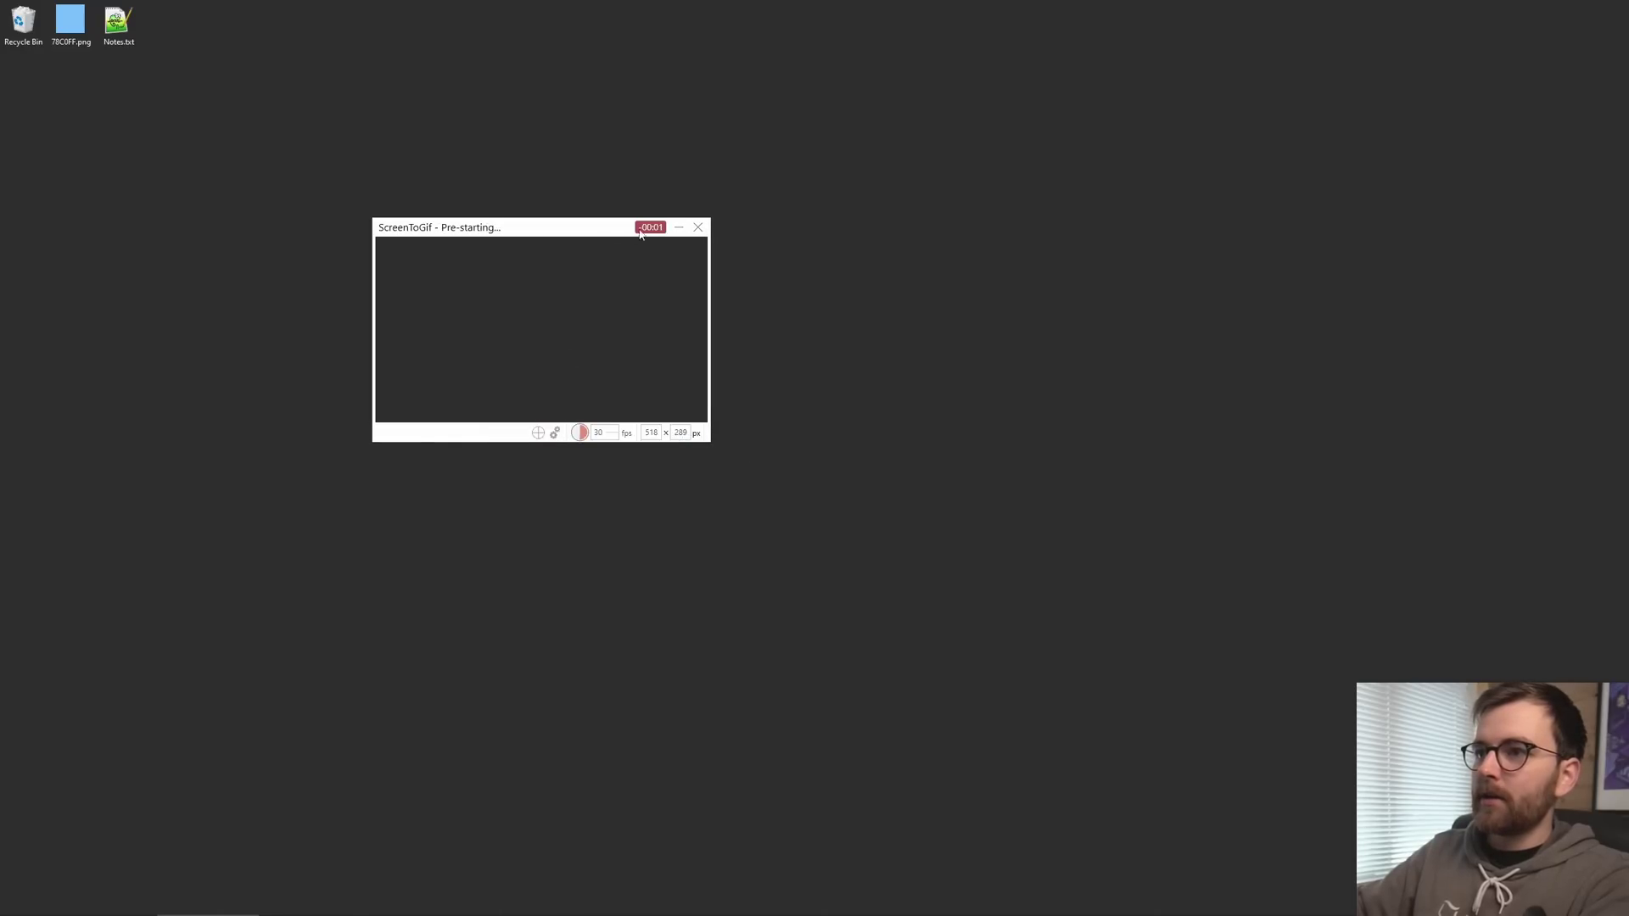
Step: Record opening the desktop context menu inside the capture area and stop the recording
mouse_move(561, 348)
mouse_down()
mouse_move(463, 282)
mouse_move(530, 326)
mouse_up()
right_click(466, 259)
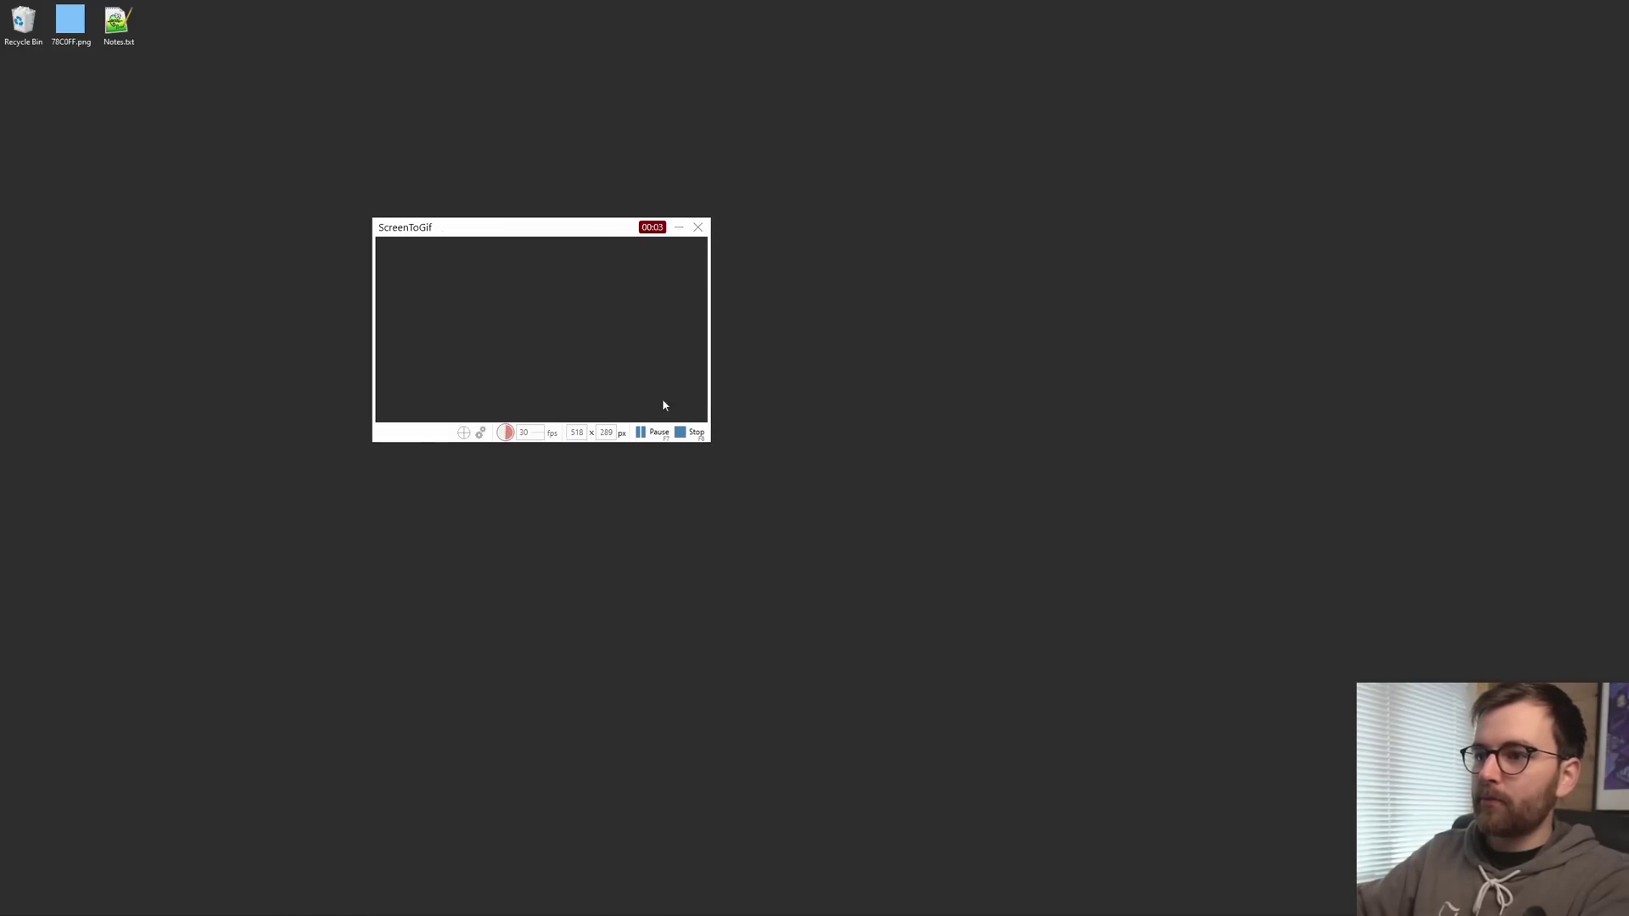
click(692, 432)
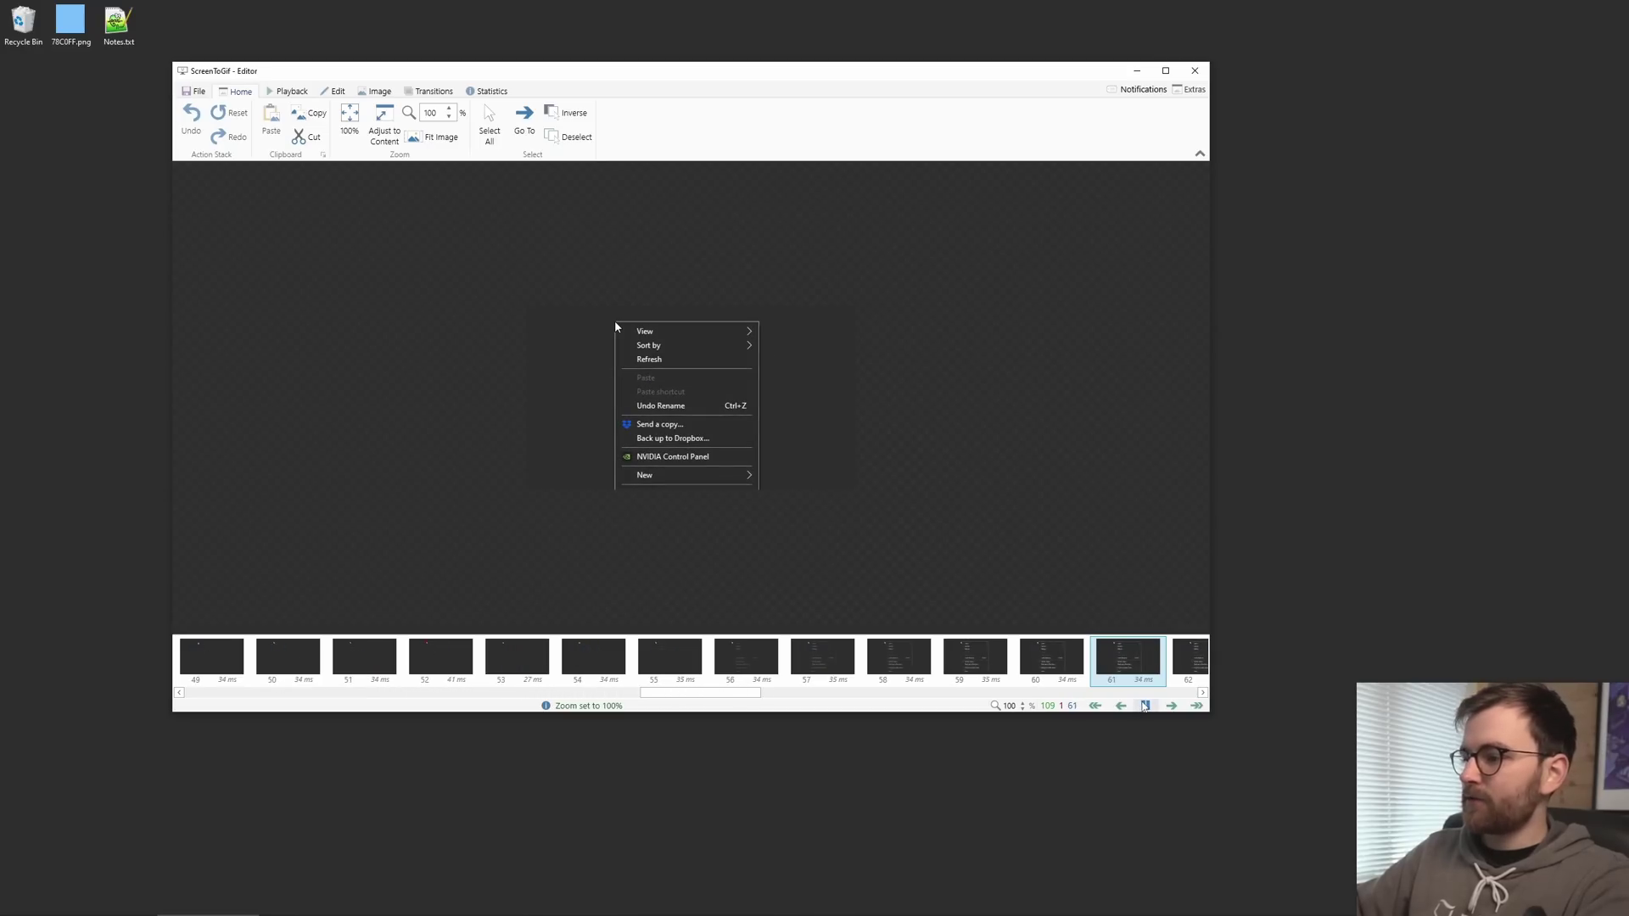
Step: Play back the recorded clip in the ScreenToGif editor and open its save options
click(1145, 705)
click(194, 91)
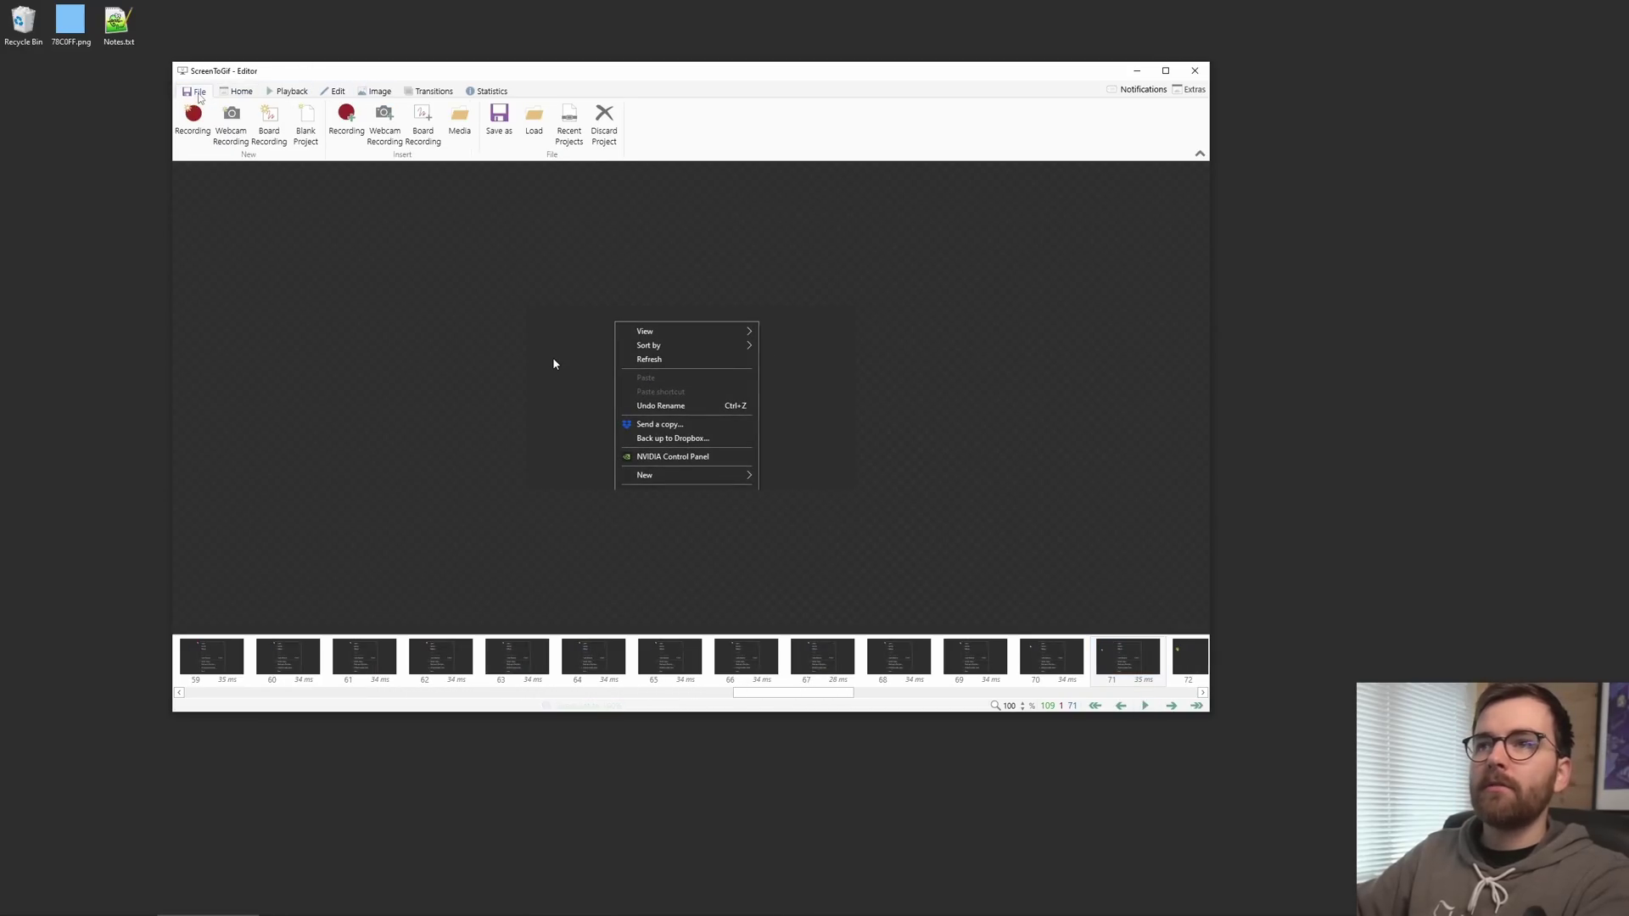
click(501, 123)
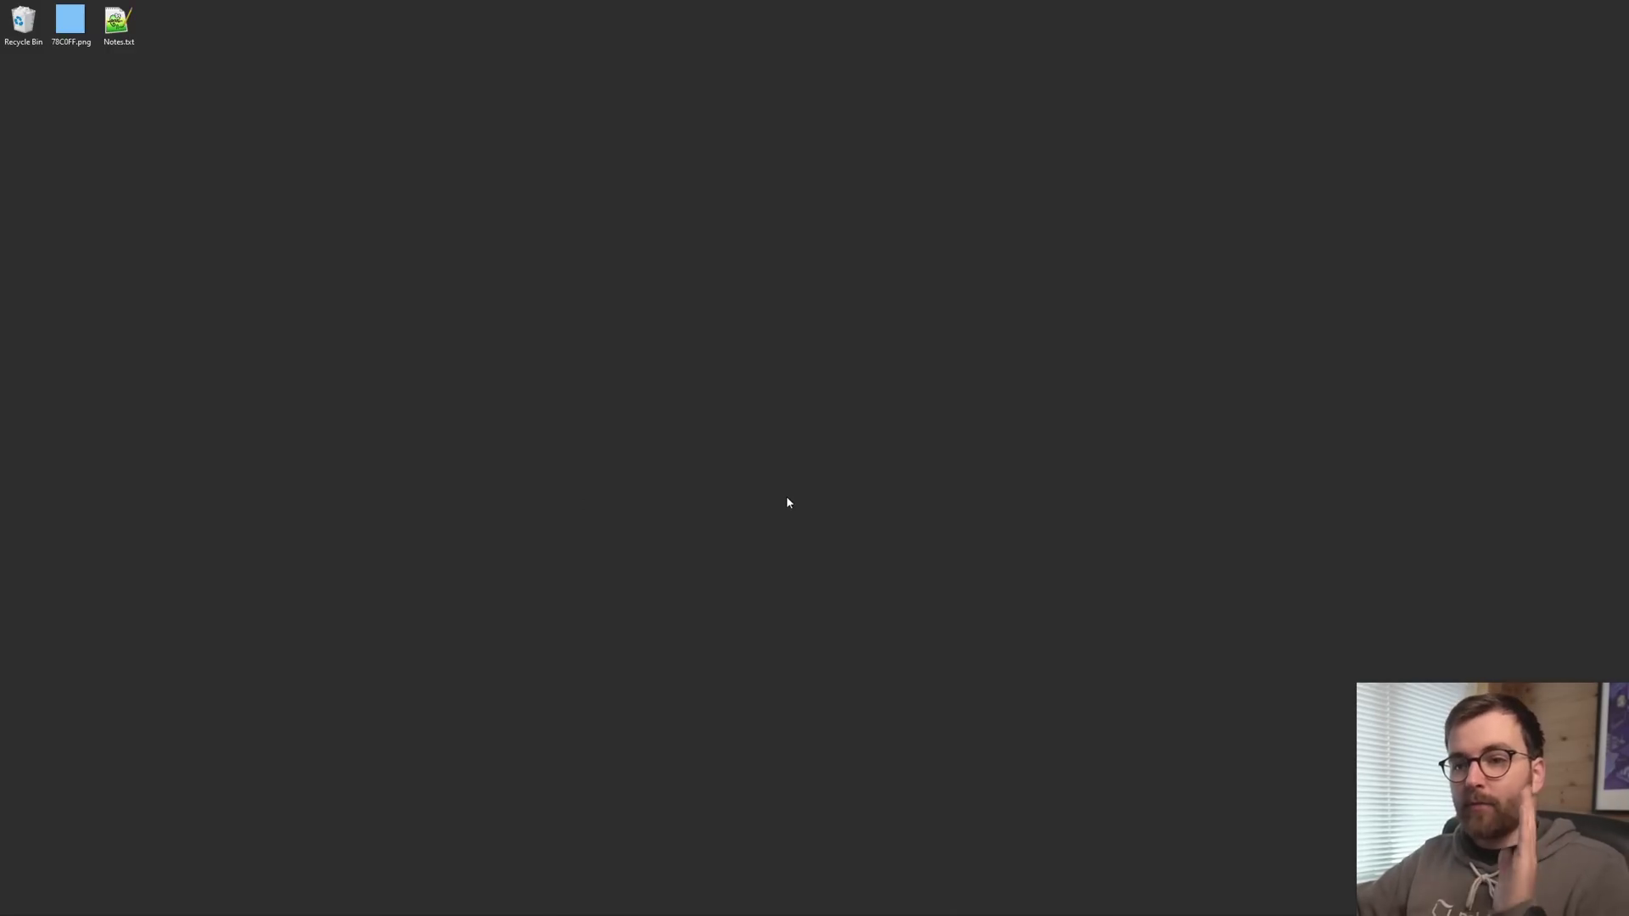
drag(620, 372, 679, 446)
drag(870, 580, 698, 414)
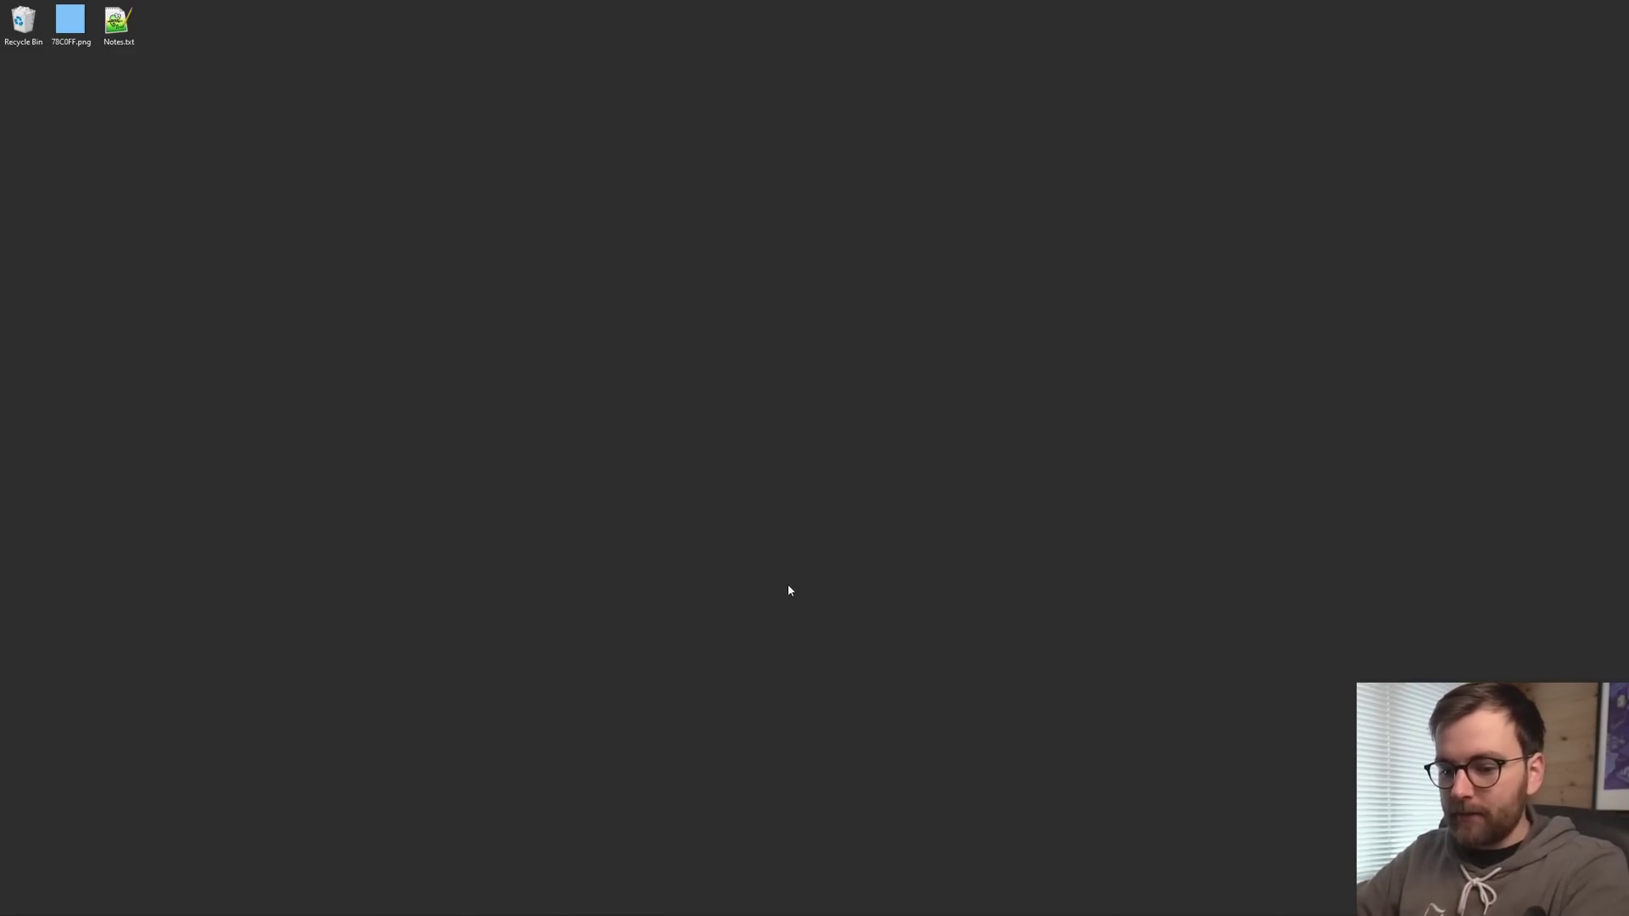
Step: Open a File Explorer window, shift it slightly and go to an empty virtual desktop
key(super+e)
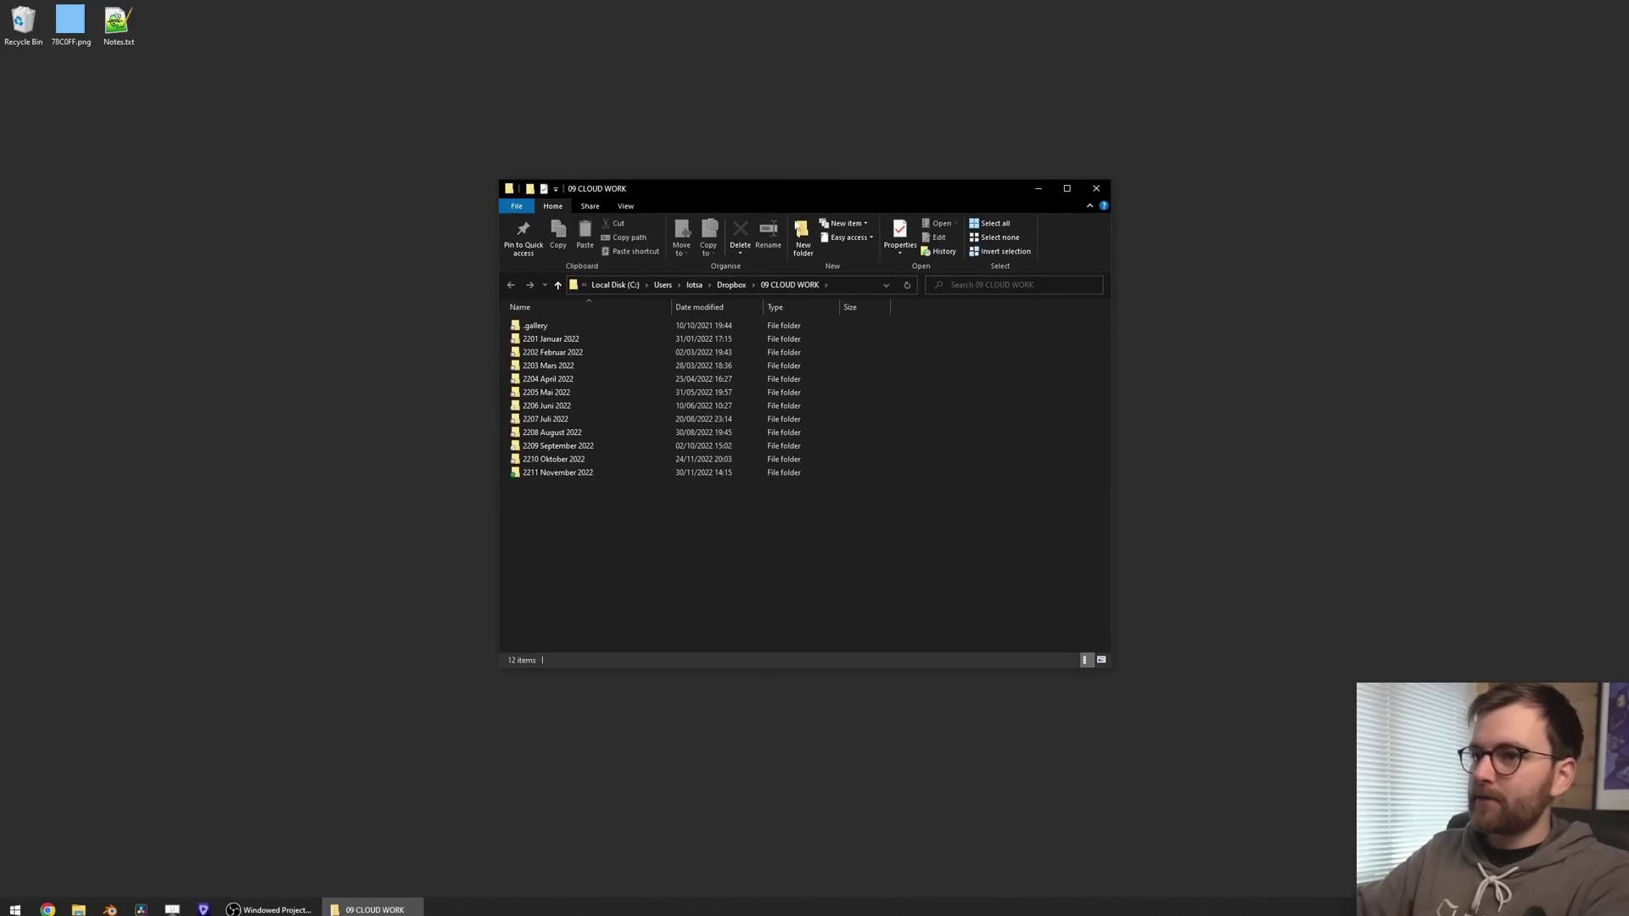
drag(716, 192, 718, 191)
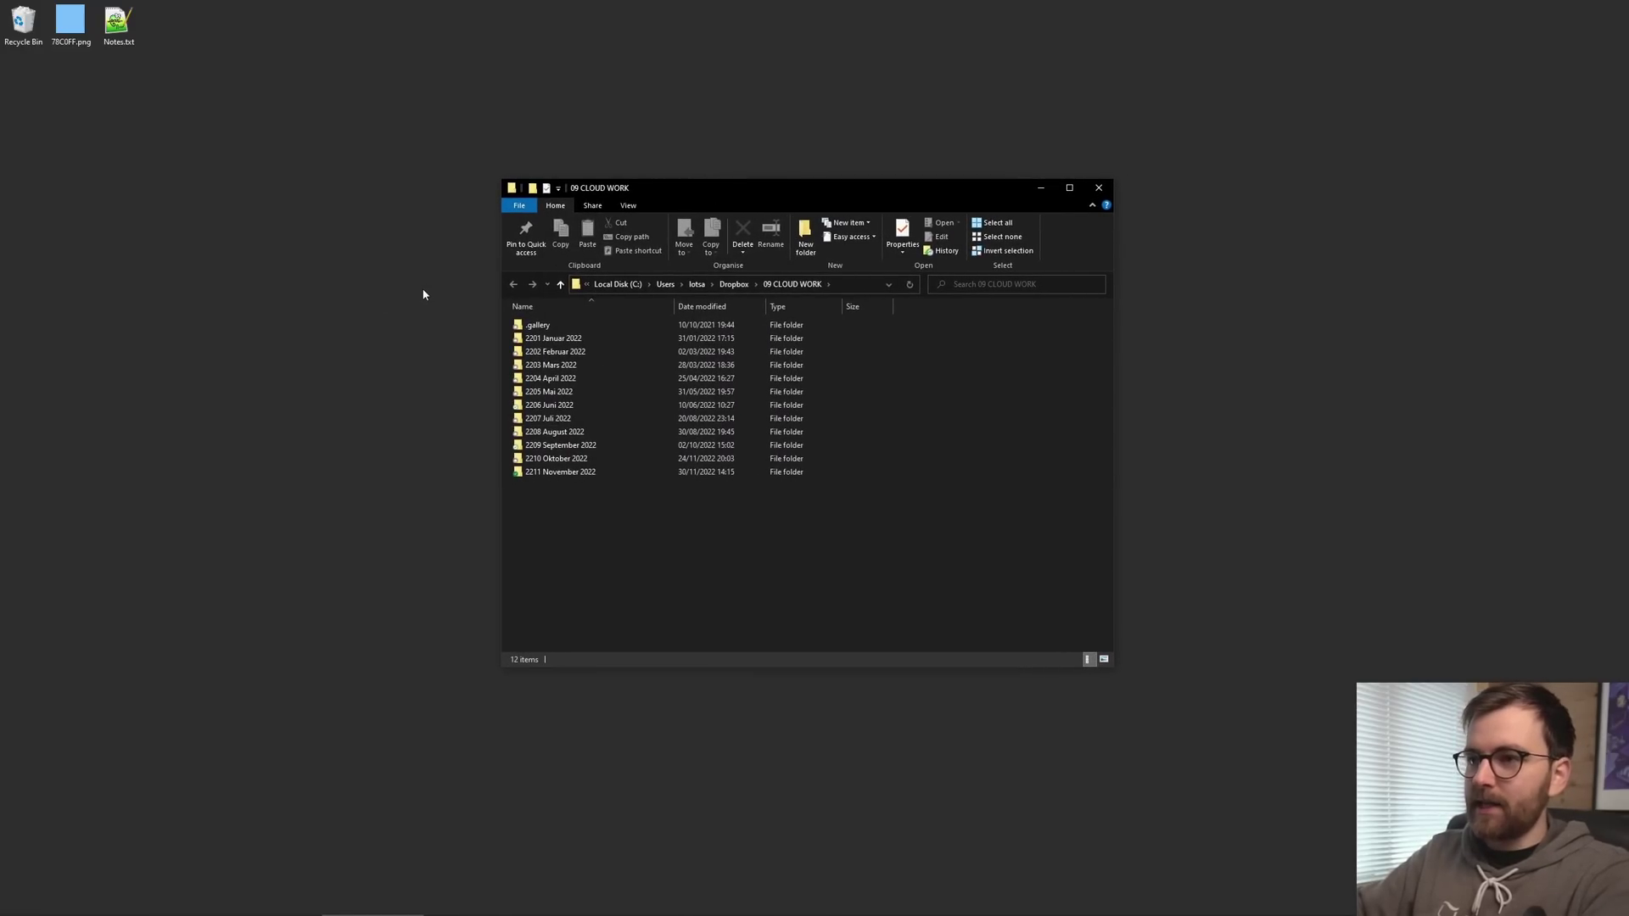
key(super+d)
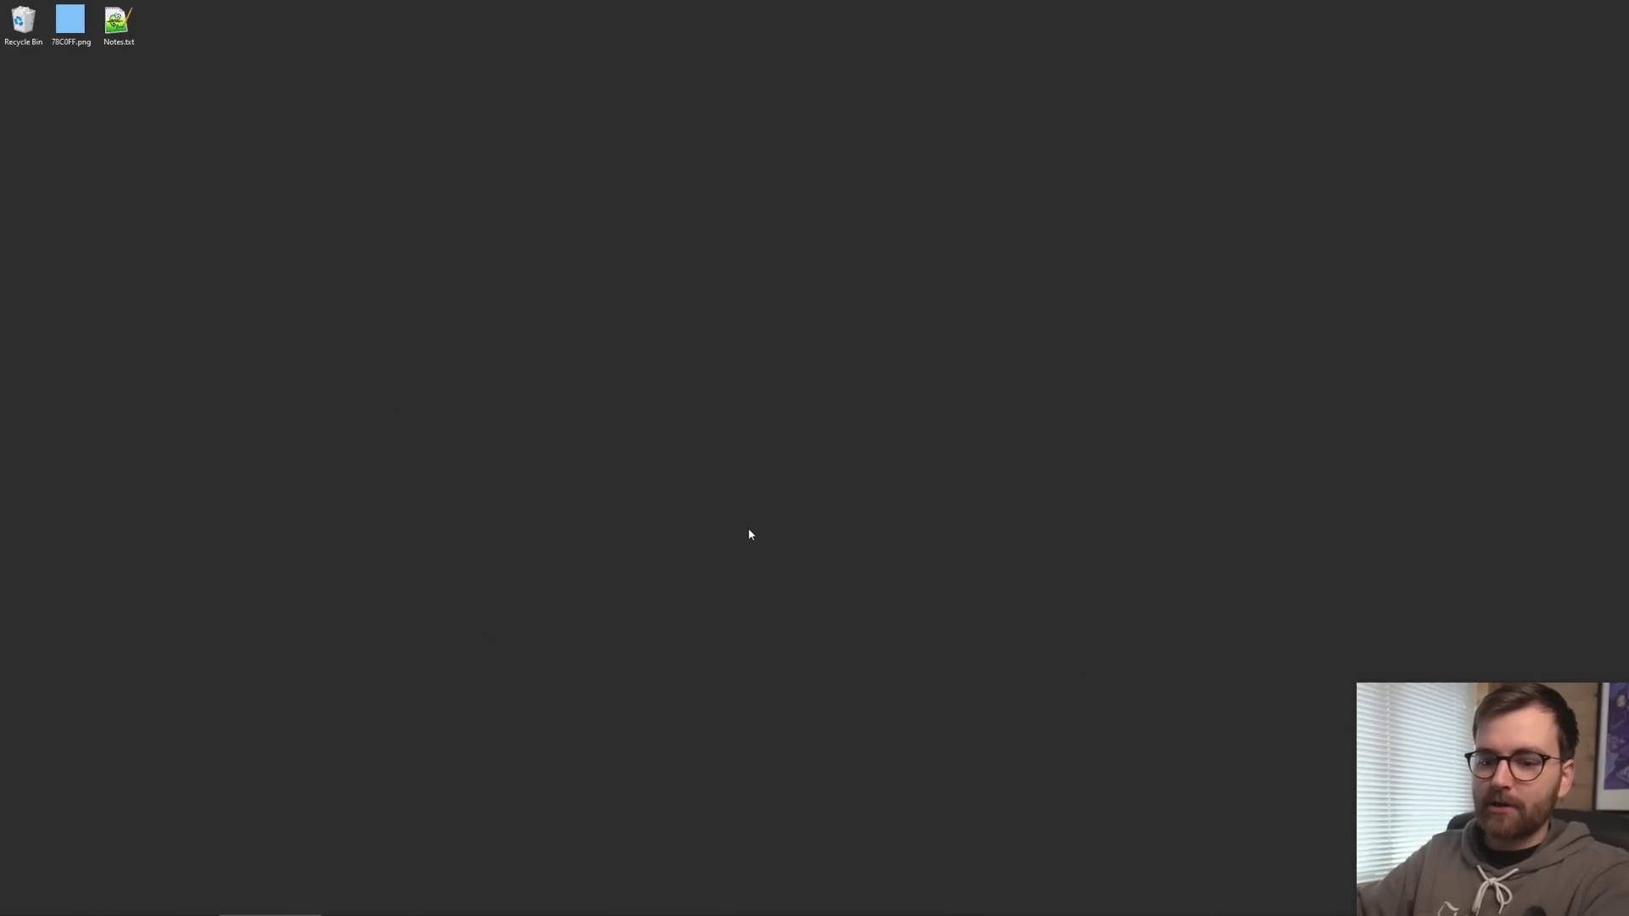
Step: Go to Desktop 2 with the File Explorer window through Task View, and flip to the neighbouring desktop and back
key(super+Tab)
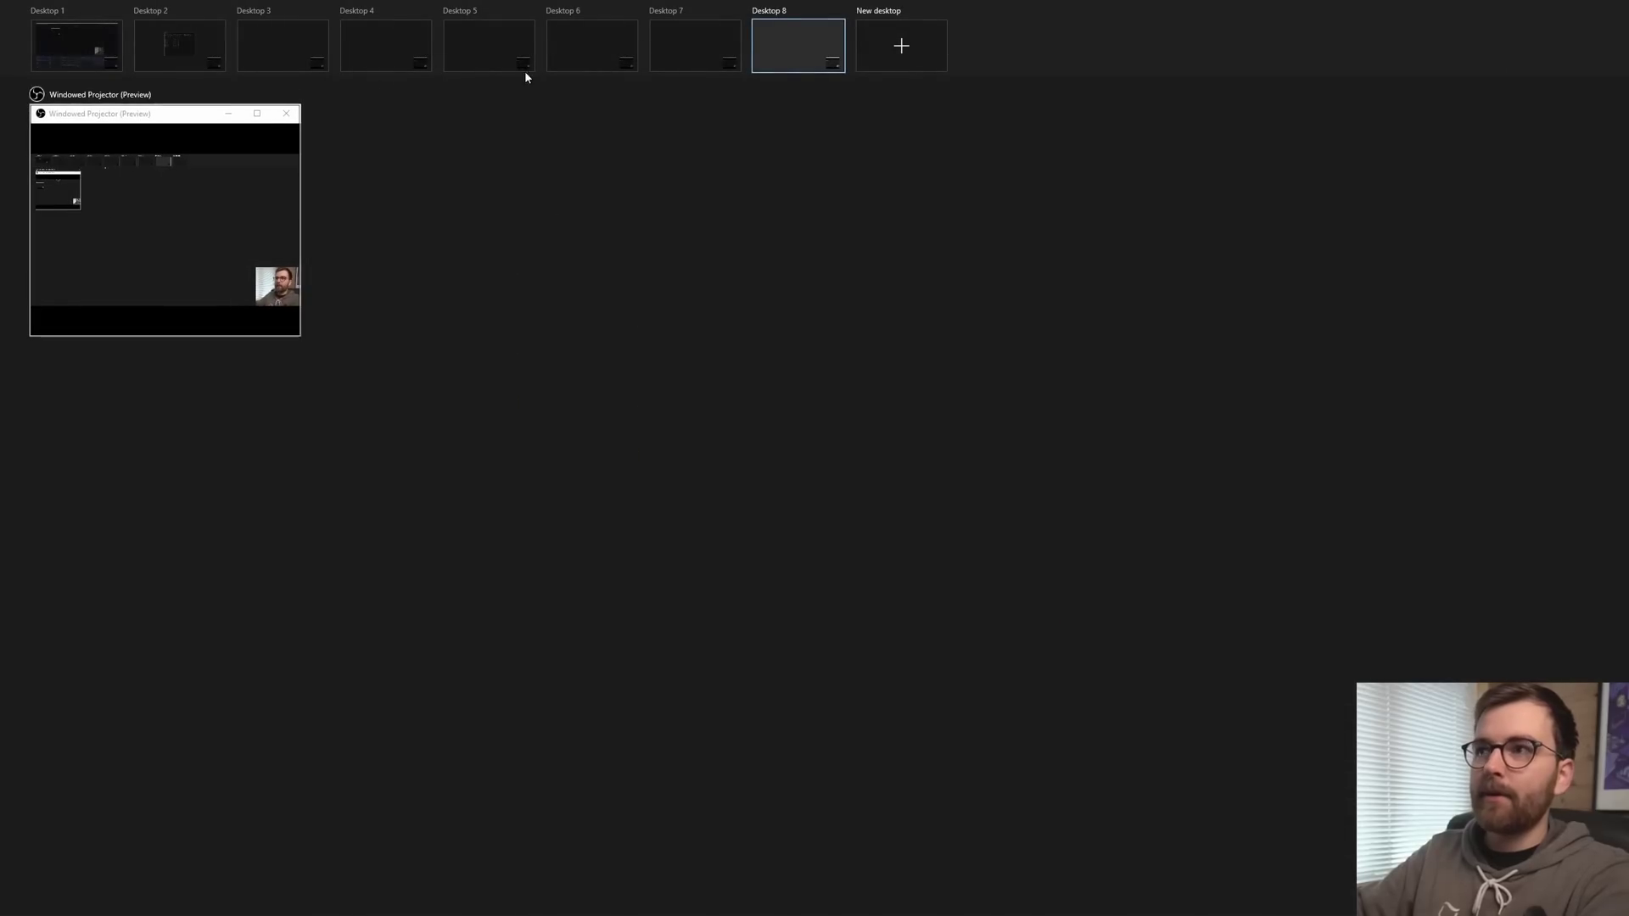
click(197, 54)
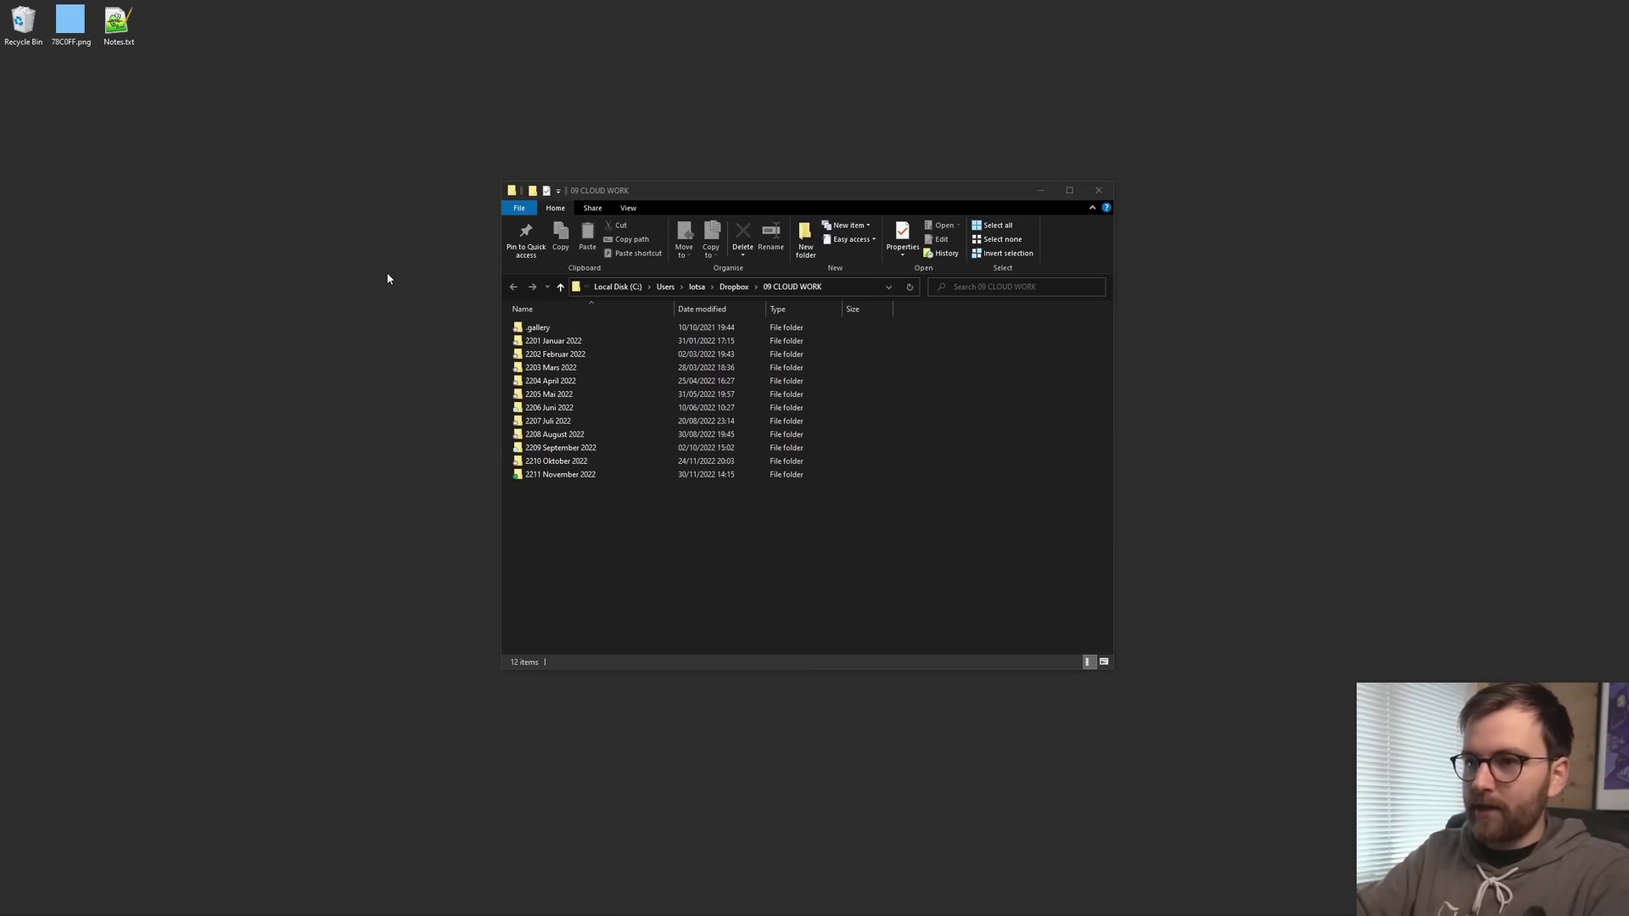
key(ctrl+super+Right)
key(ctrl+super+Left)
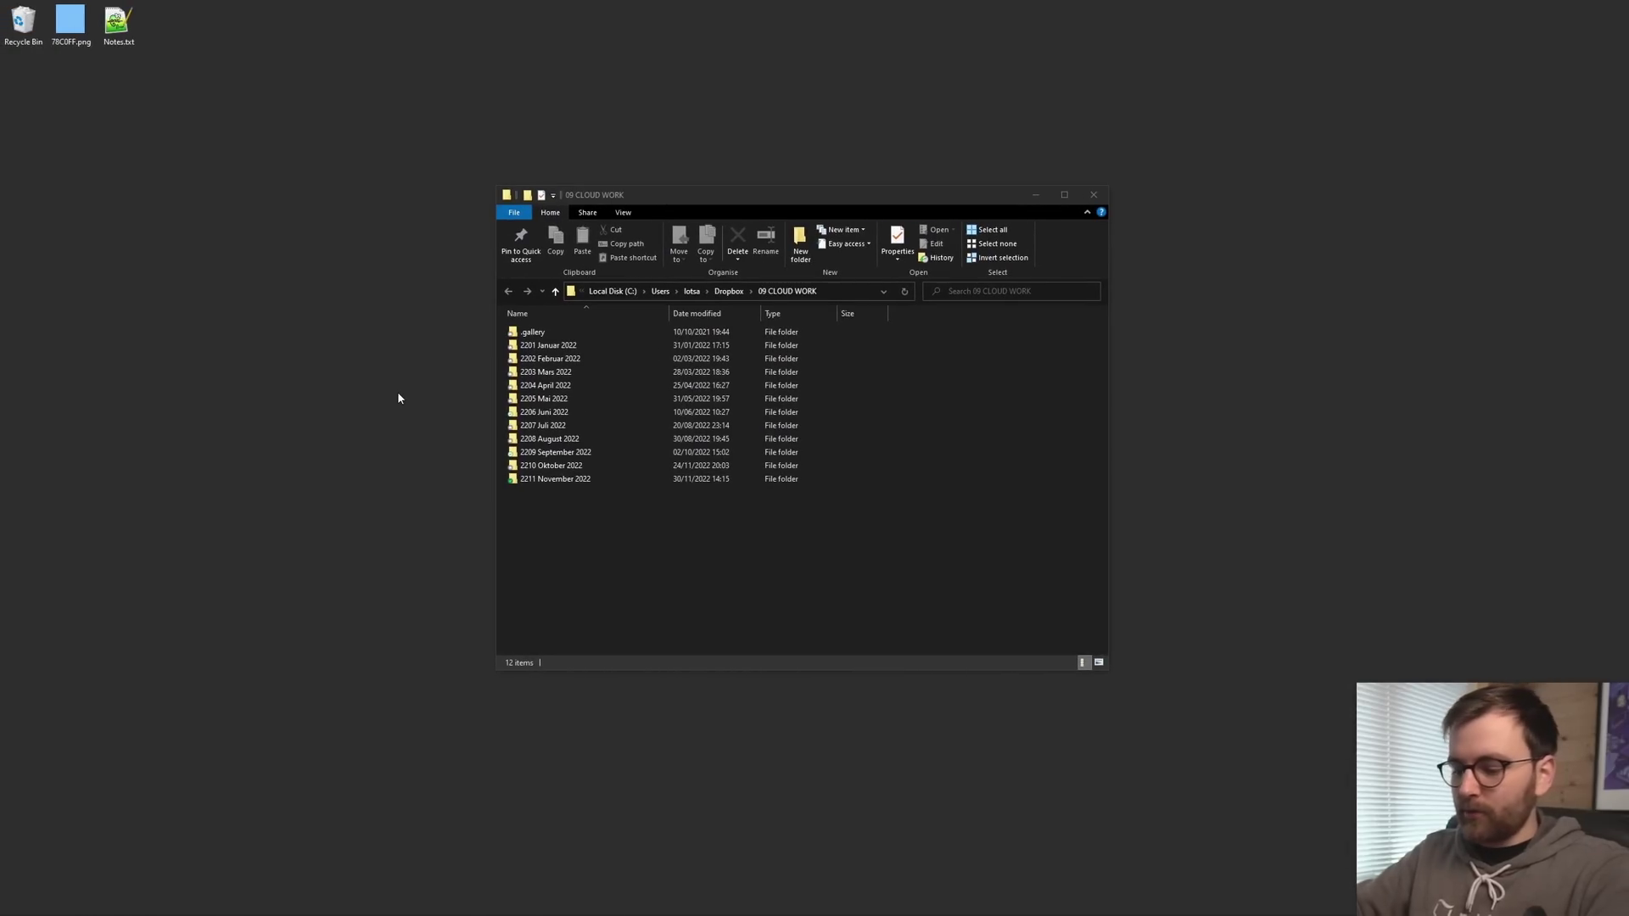
Step: Launch Blender on a separate empty virtual desktop and switch back to the other desktops
key(ctrl+super+Right)
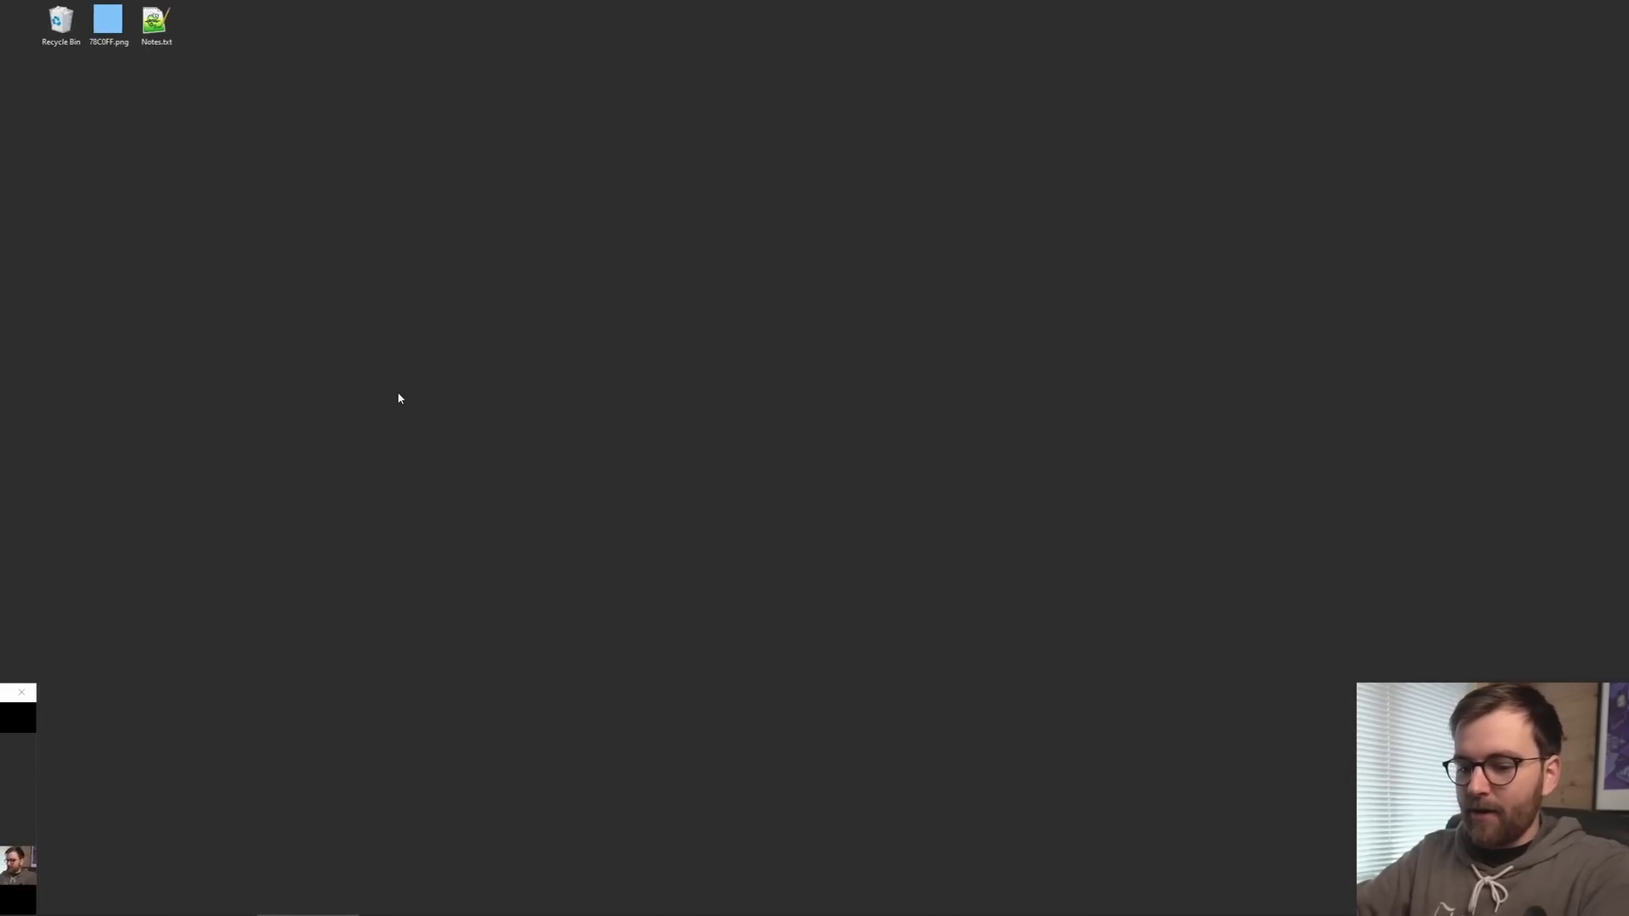
key(super+3)
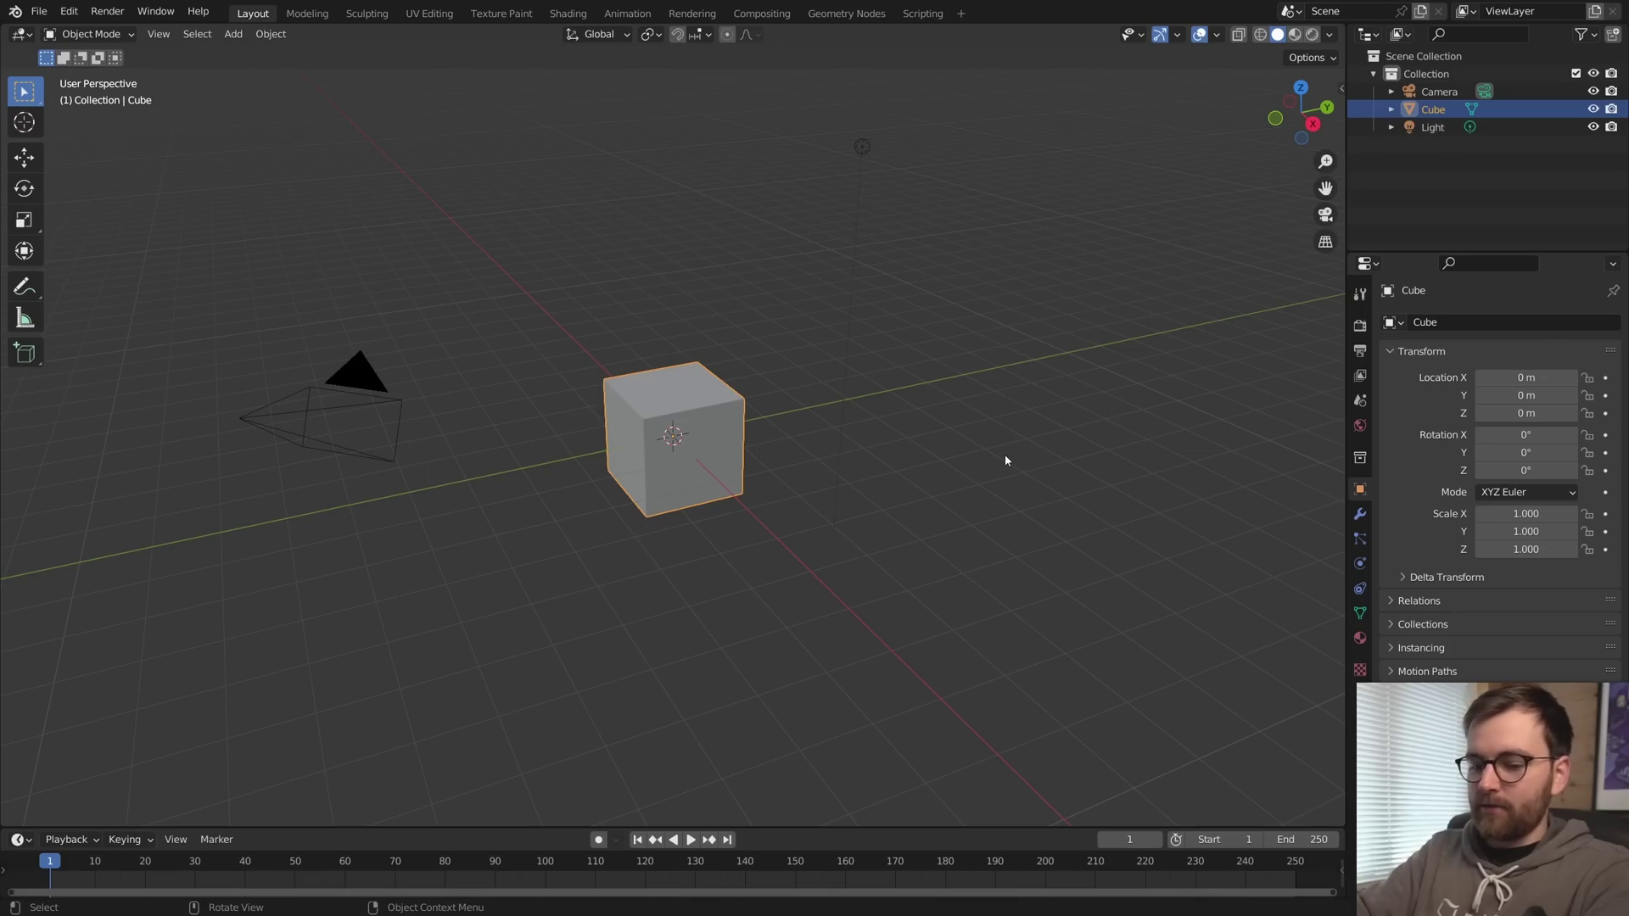
key(ctrl+super+Left)
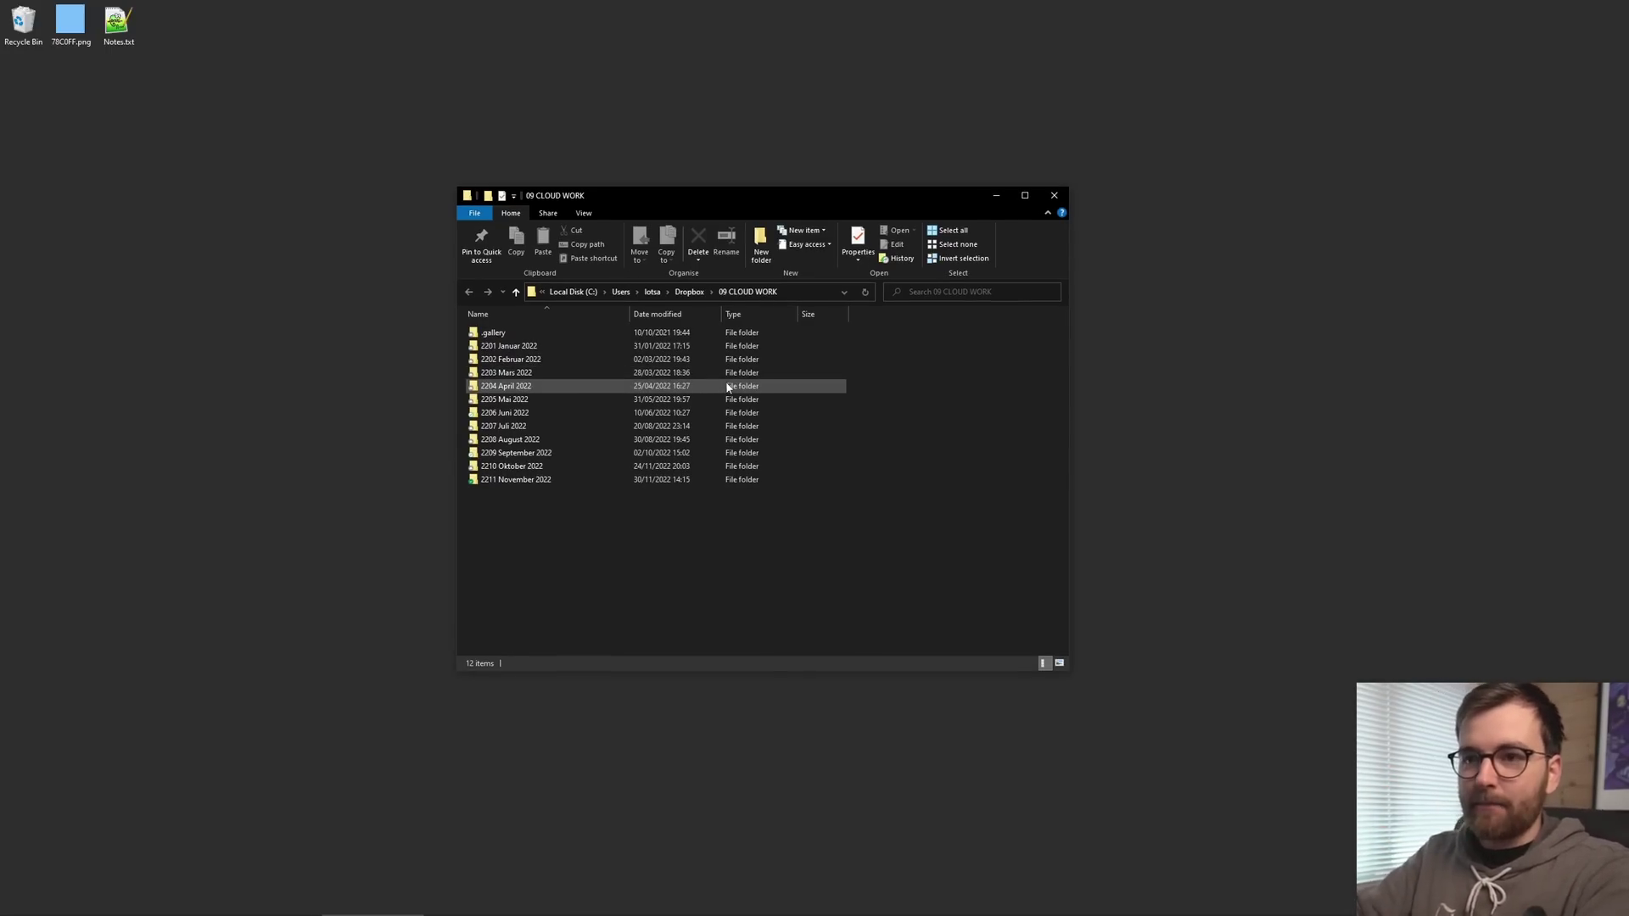
Step: Move the File Explorer window to Desktop 3 in Task View and switch to that desktop
key(super+Tab)
drag(254, 212, 281, 47)
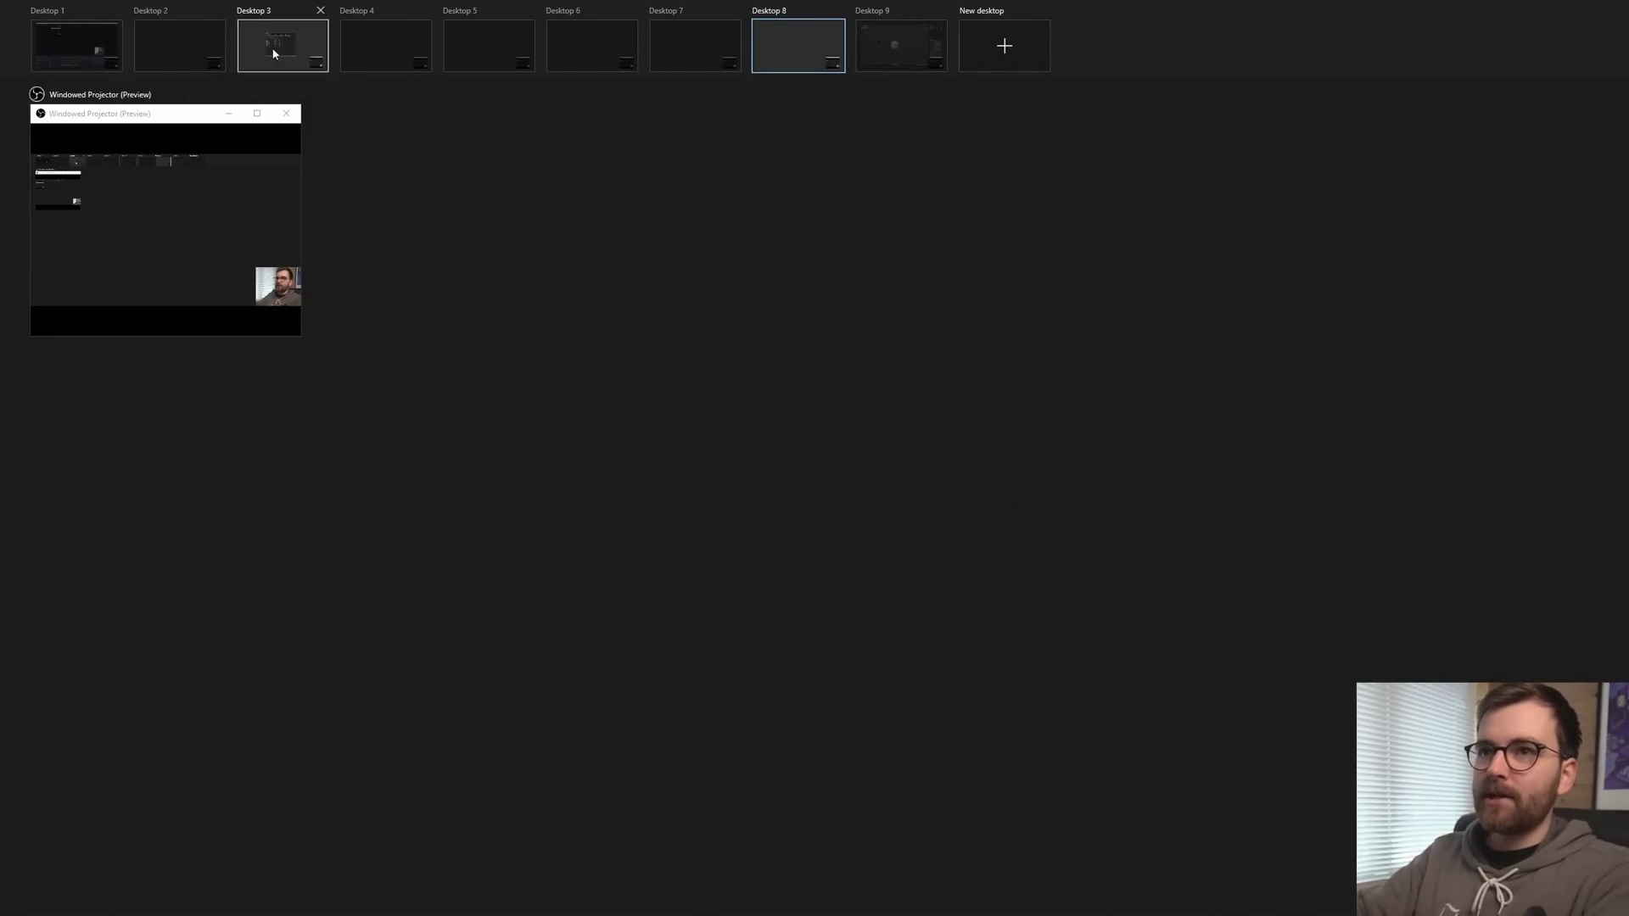
click(282, 47)
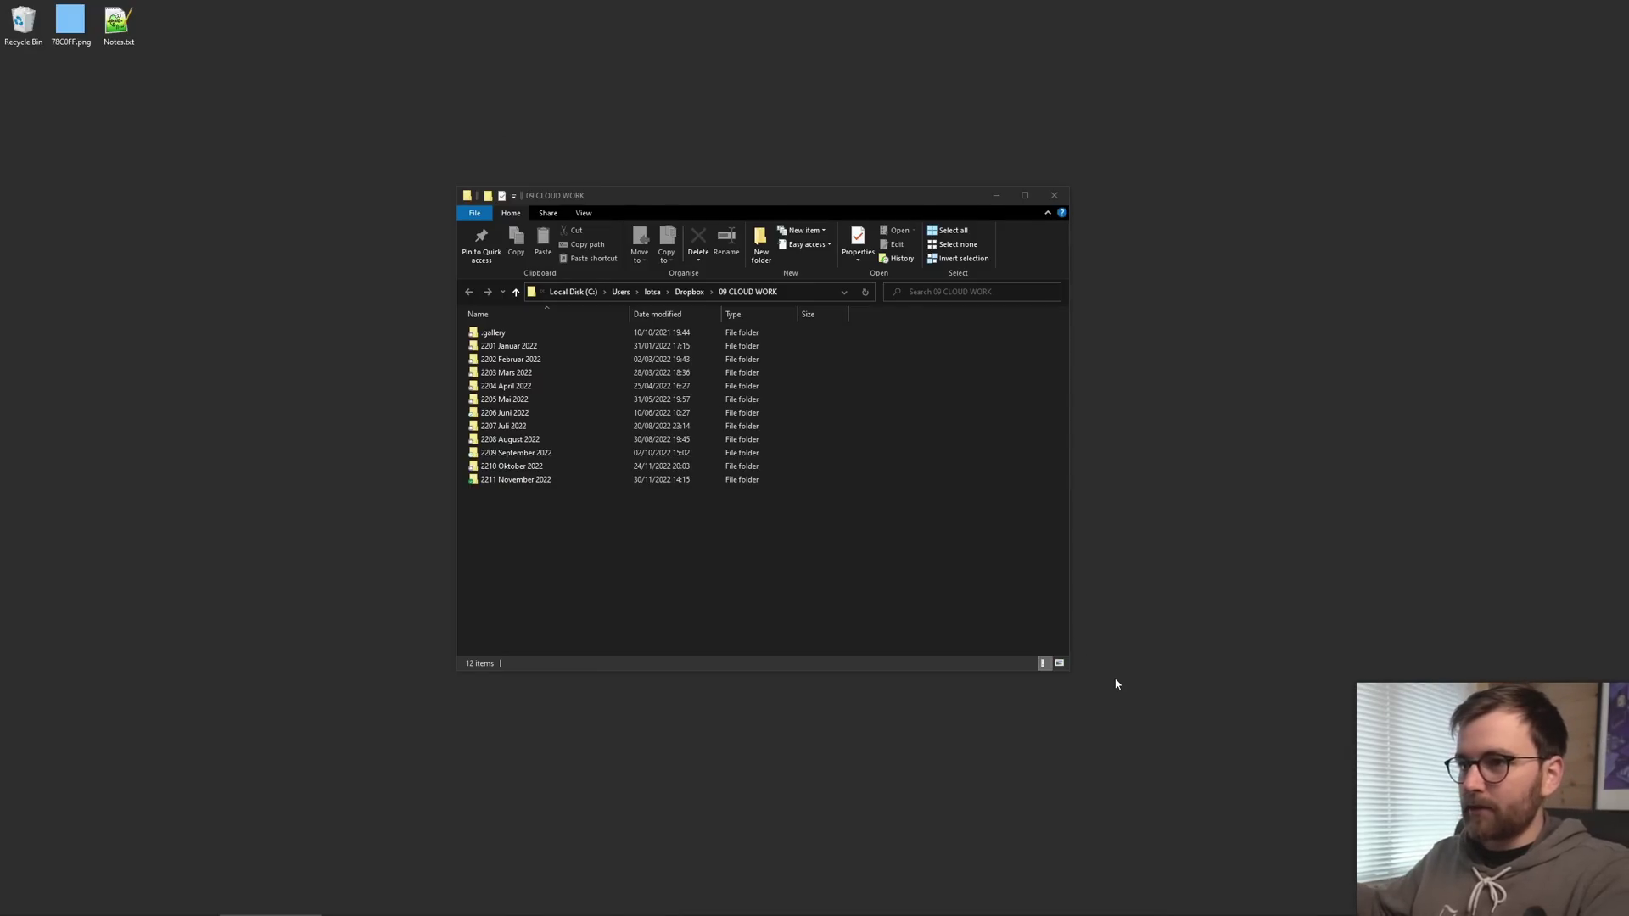
Step: Flip back and forth between the File Explorer window's desktop and the neighbouring empty desktop
key(super+Tab)
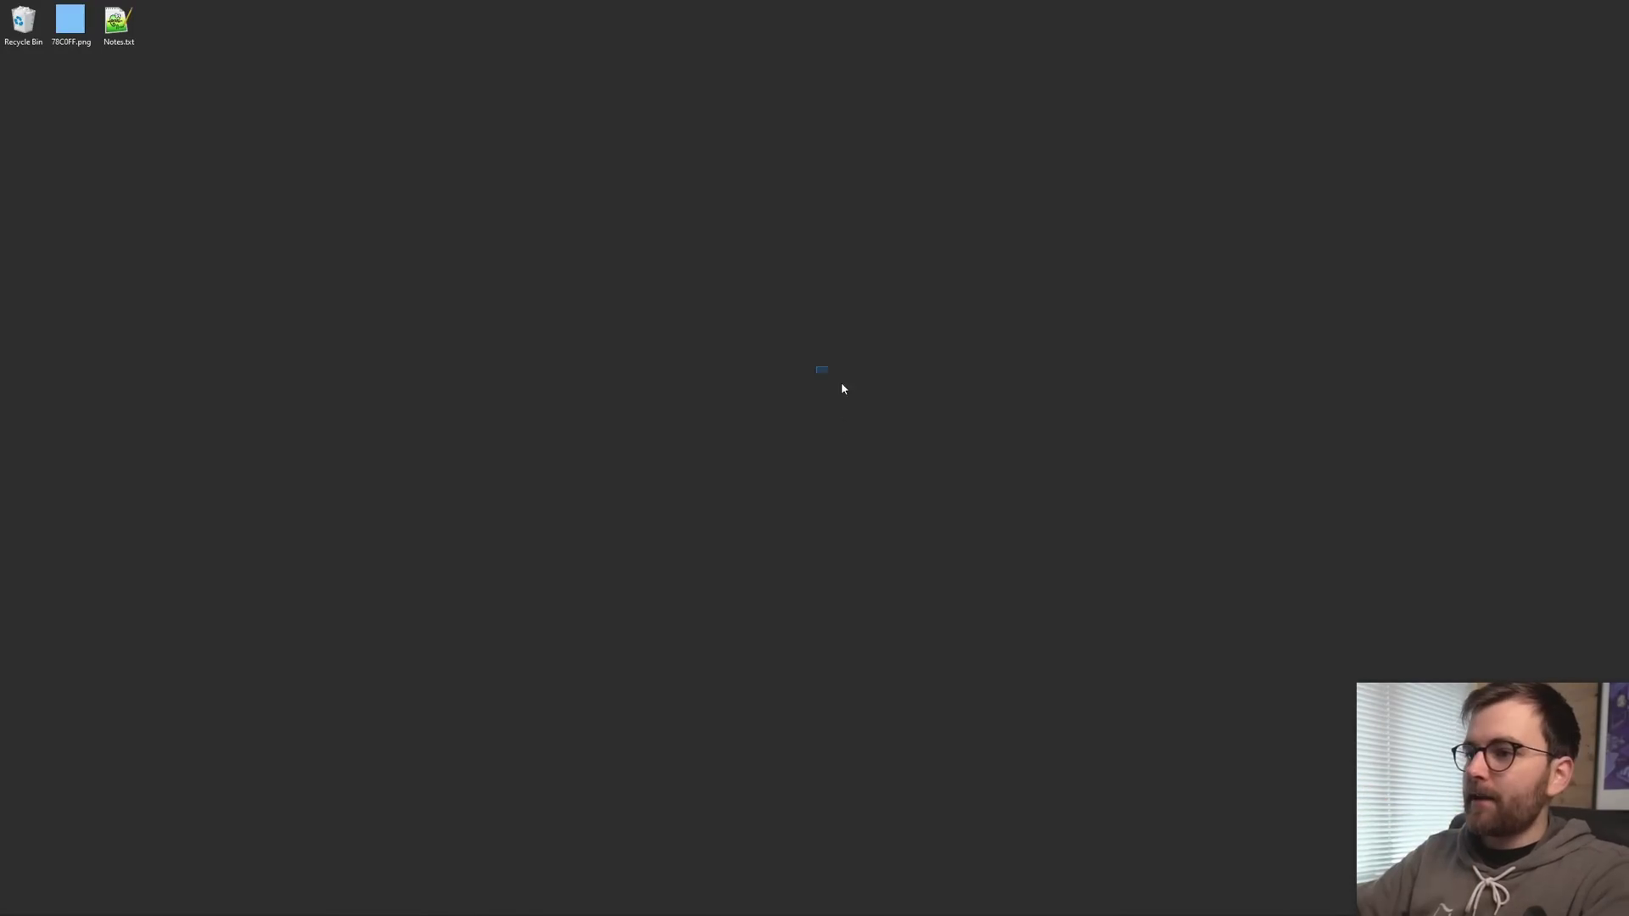
key(ctrl+super+Left)
drag(664, 197, 660, 187)
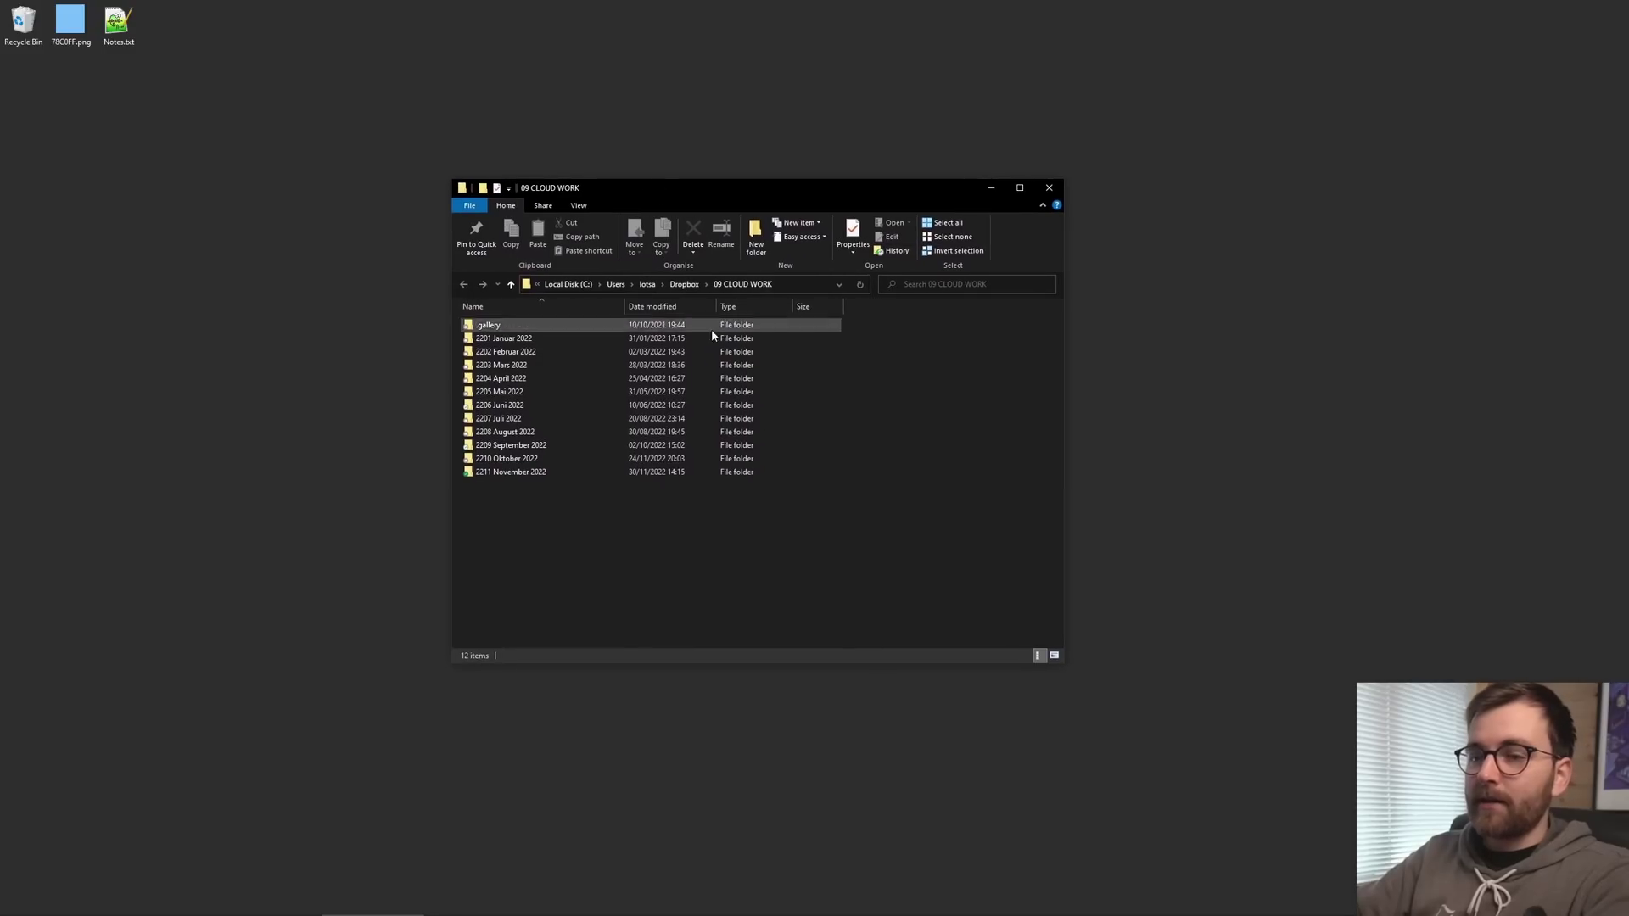
key(ctrl+super+Right)
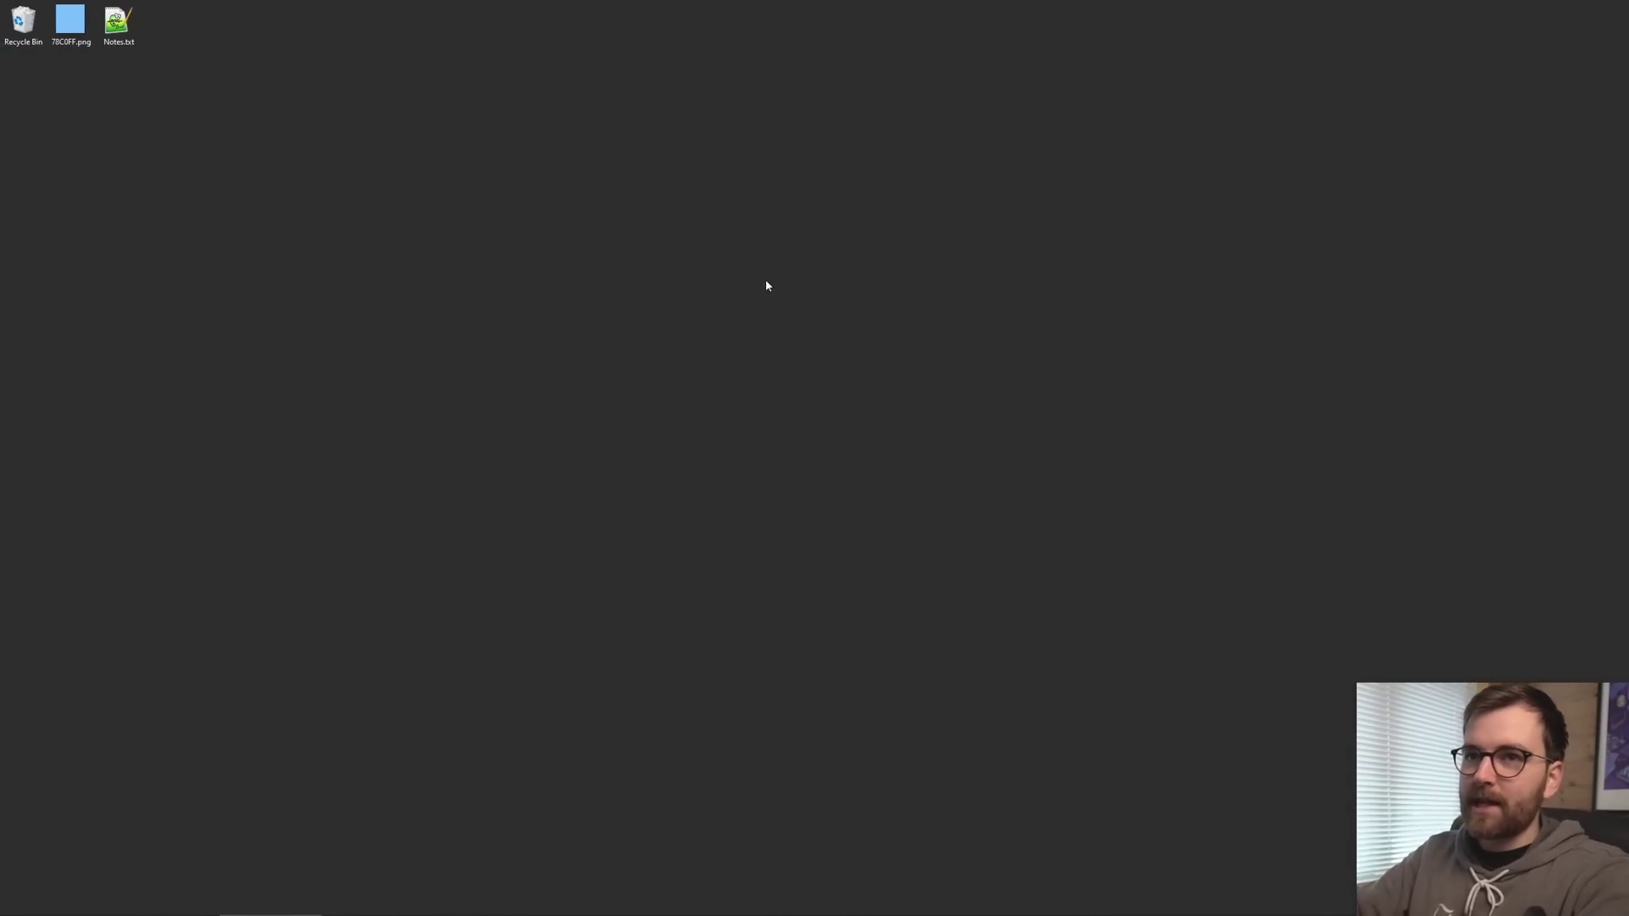
key(ctrl+super+Left)
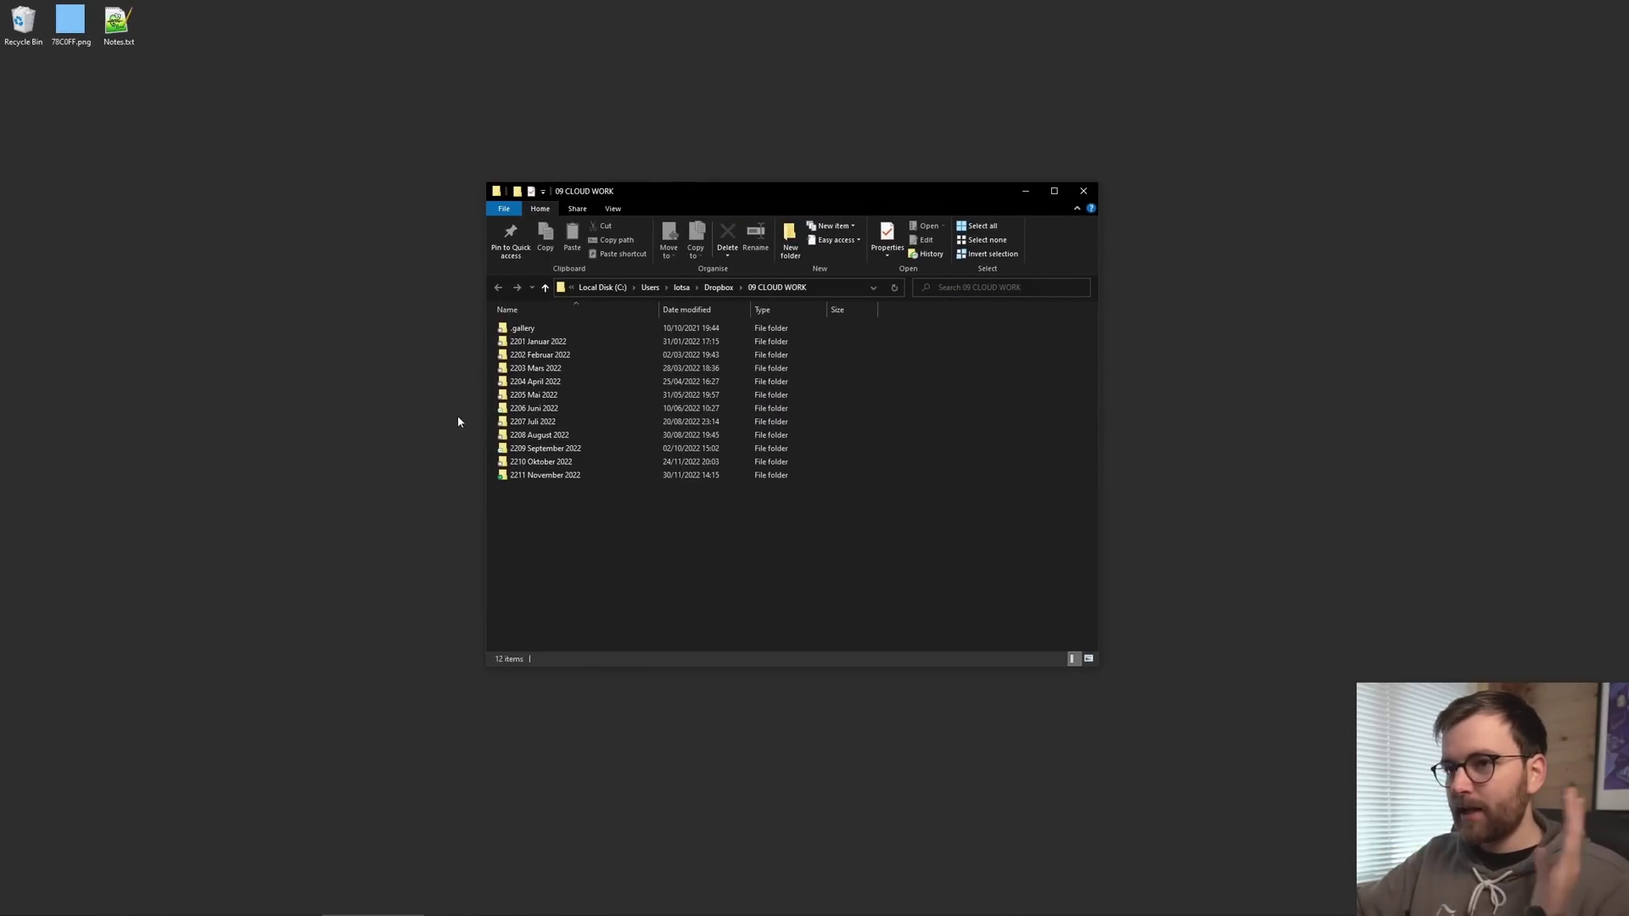
key(ctrl+super+Right)
key(ctrl+super+Left)
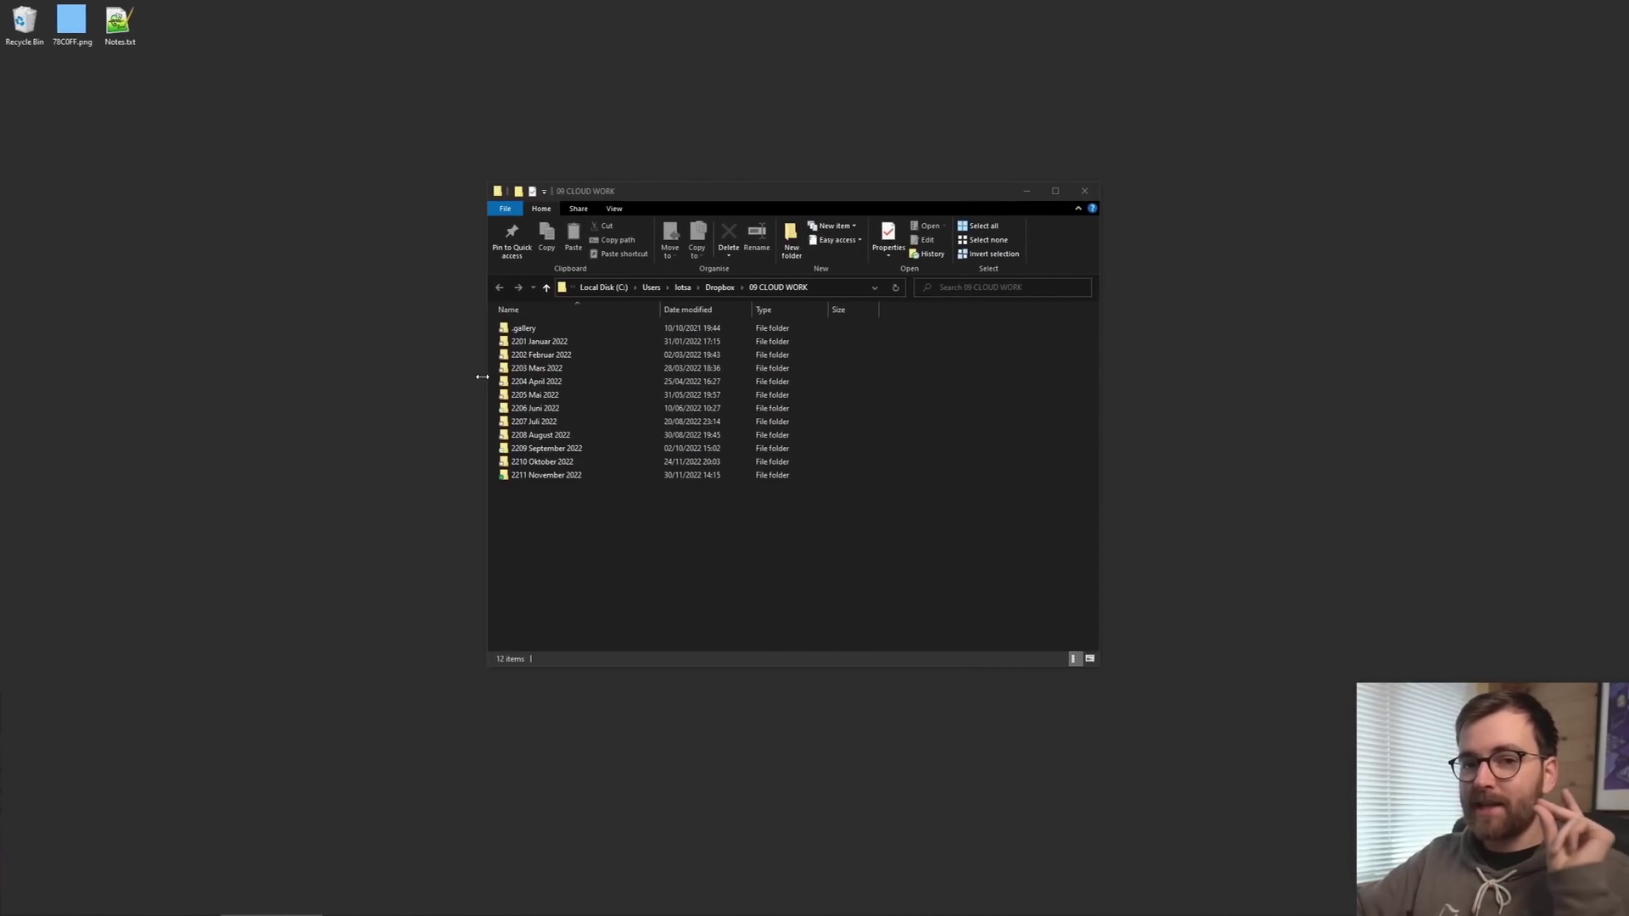
key(ctrl+super+Right)
Step: Examine the pointer options under the additional mouse settings and close both settings windows
key(super)
text(mouse)
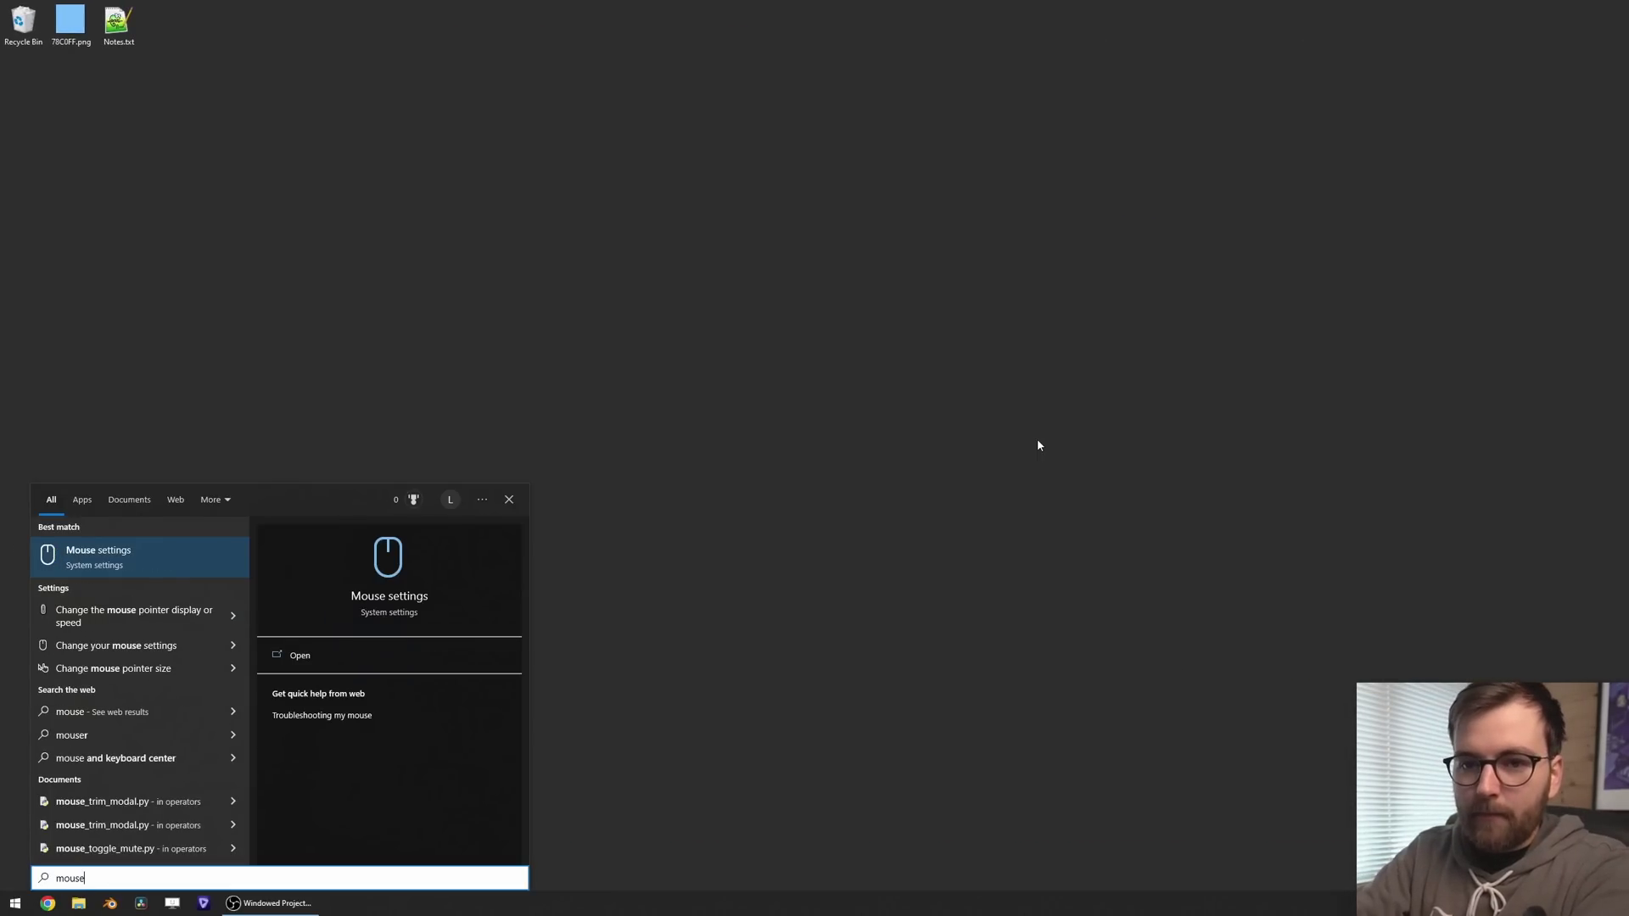
key(Return)
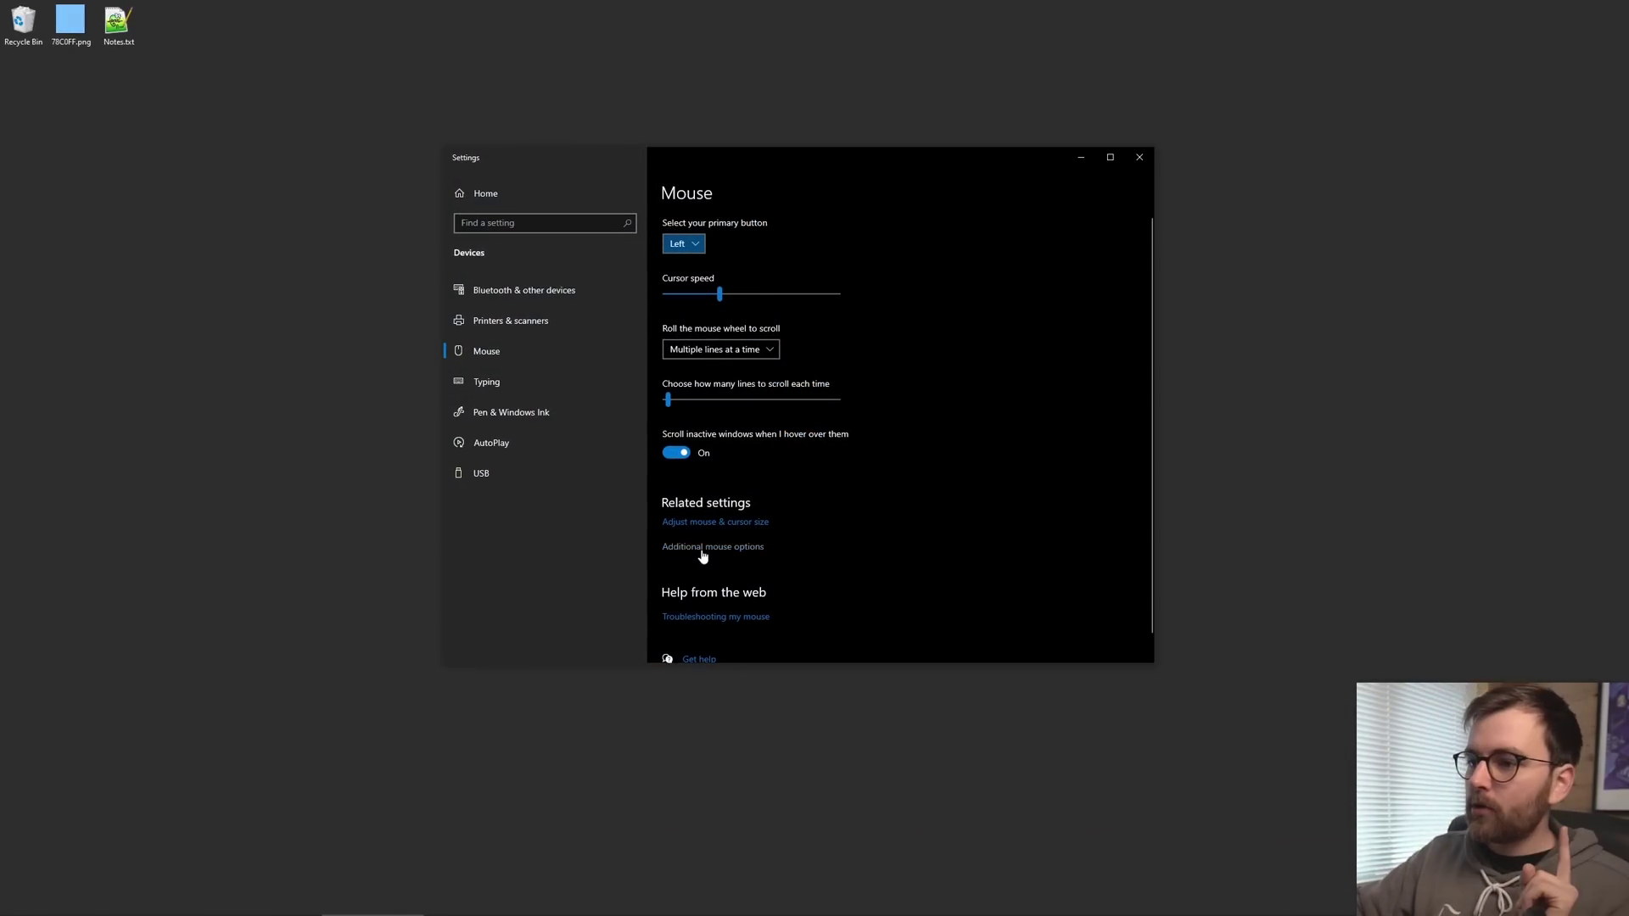
click(704, 550)
drag(151, 63, 258, 106)
click(252, 127)
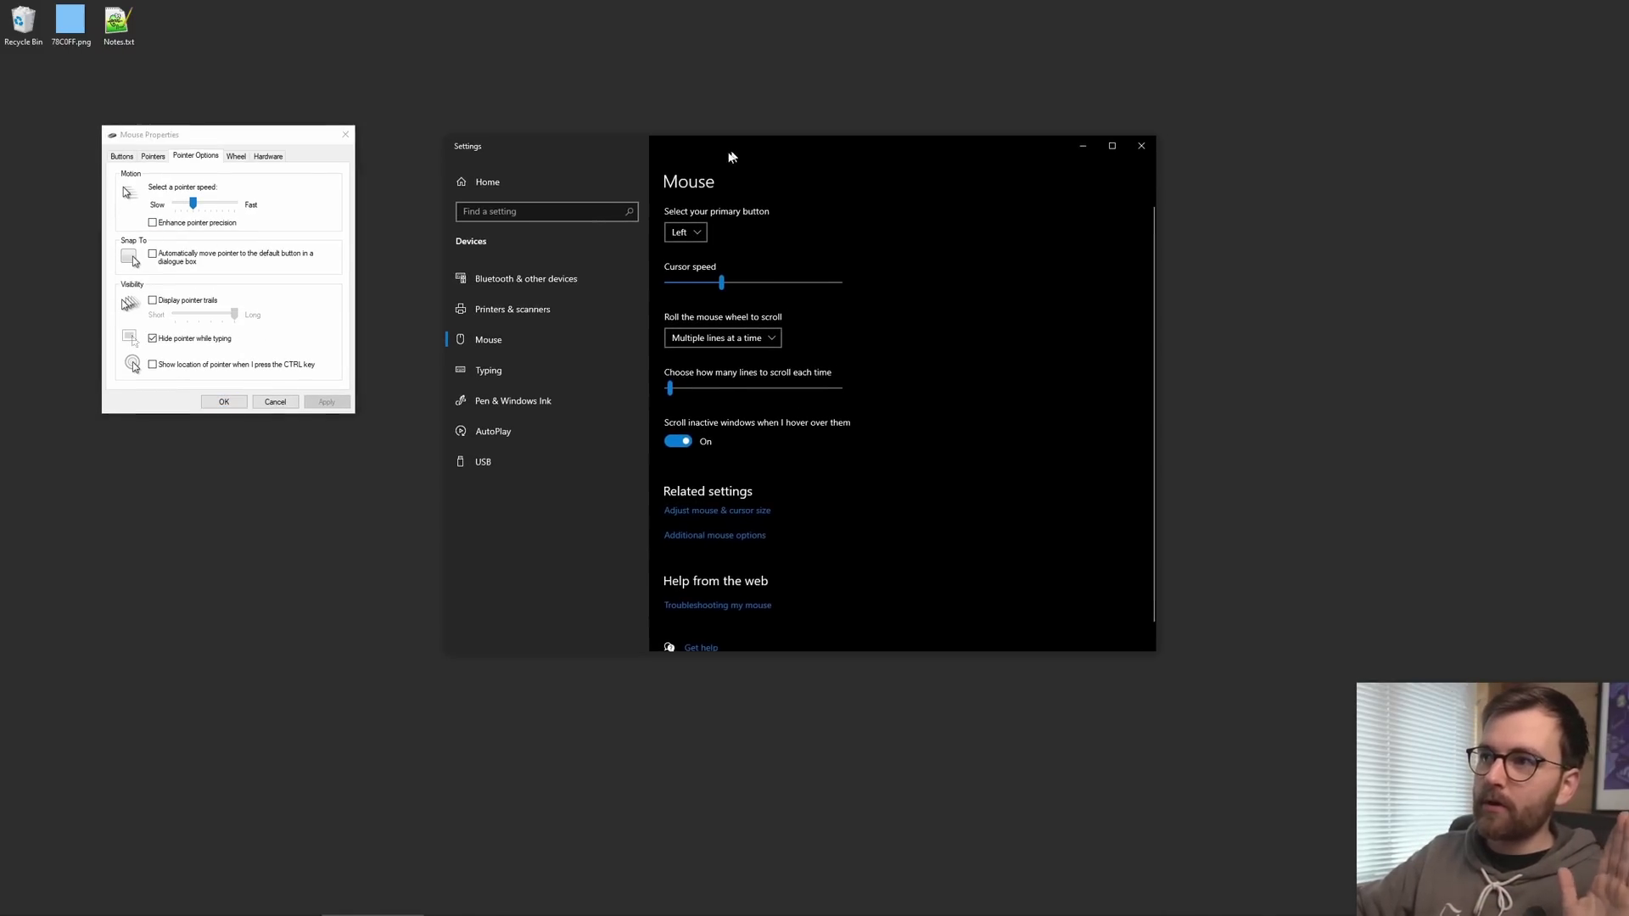
click(1138, 157)
click(345, 134)
drag(454, 153, 628, 226)
key(super+Tab)
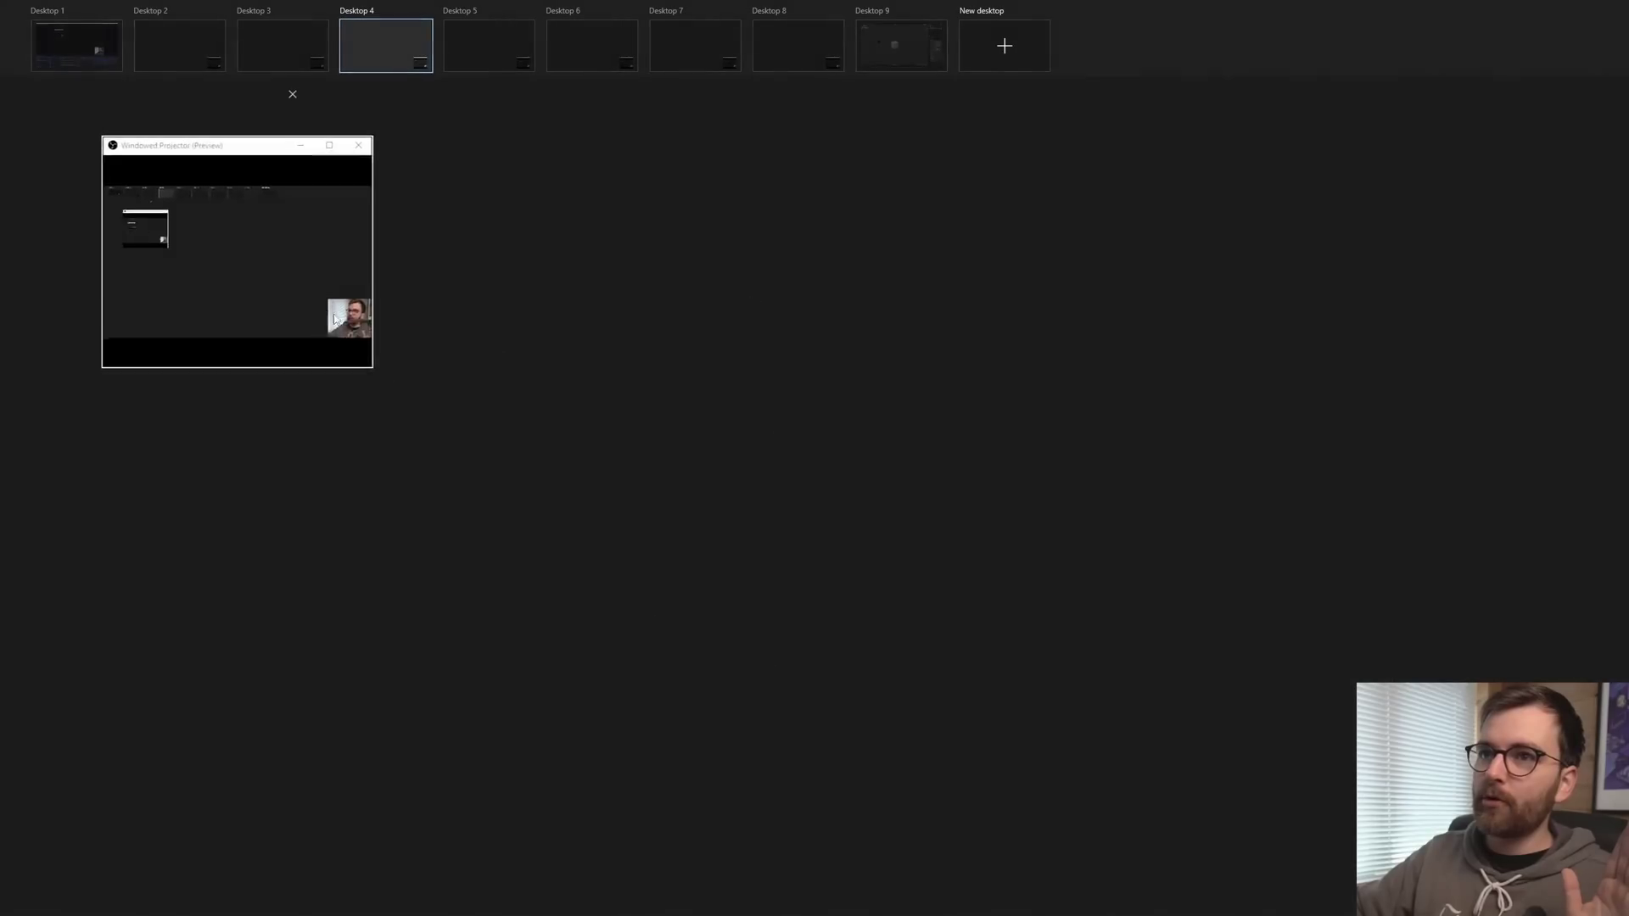
click(797, 411)
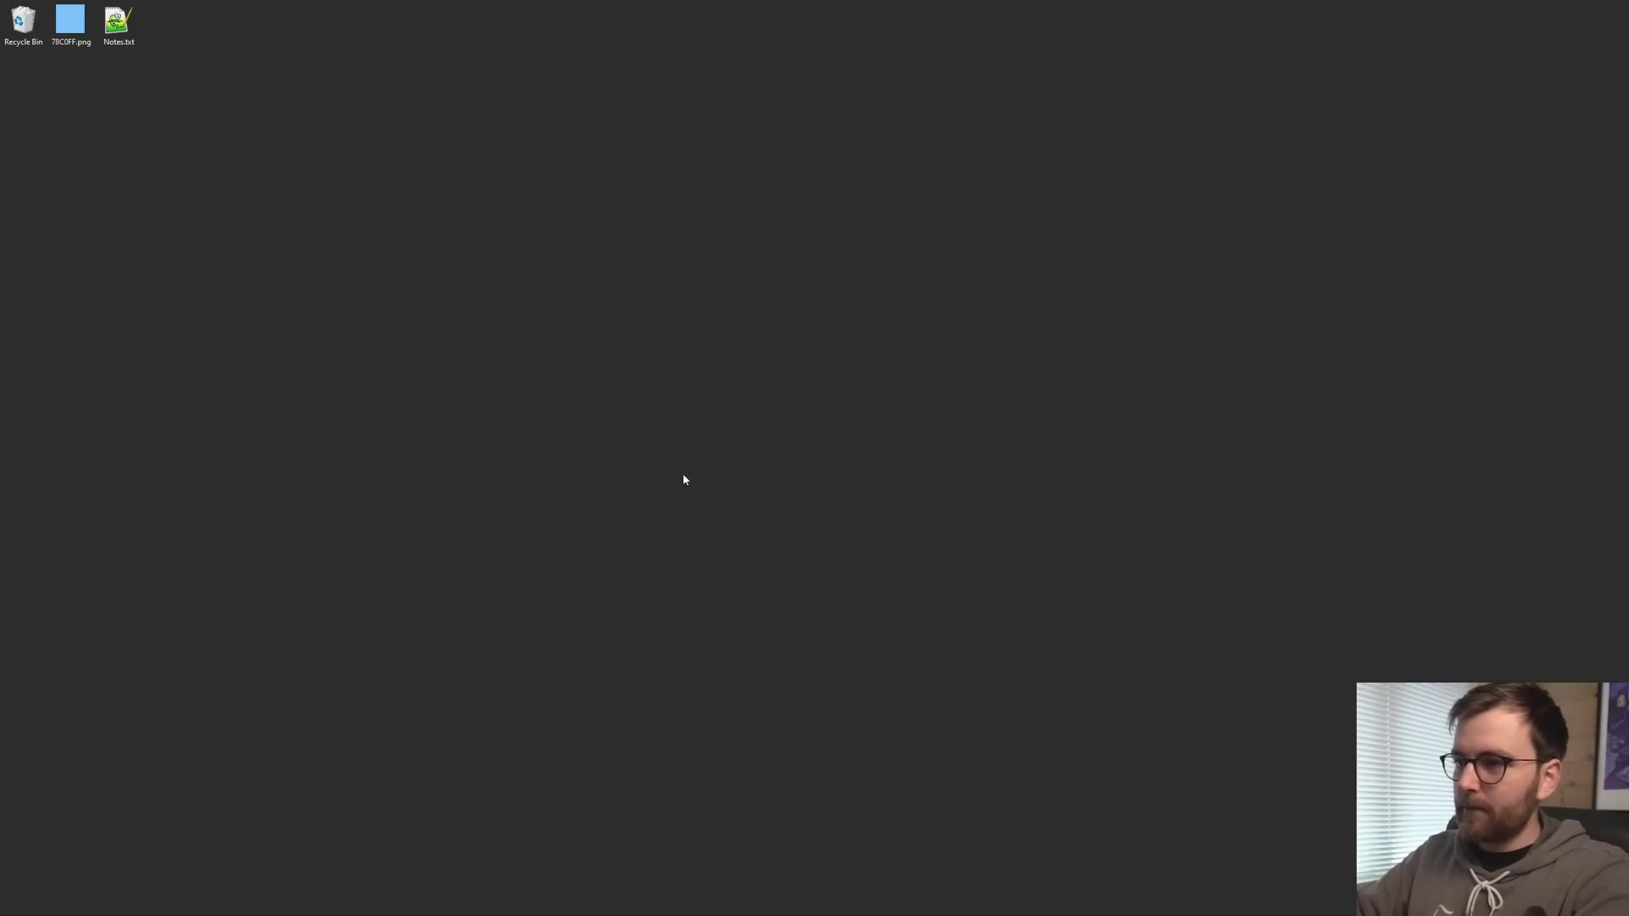
drag(440, 325, 670, 485)
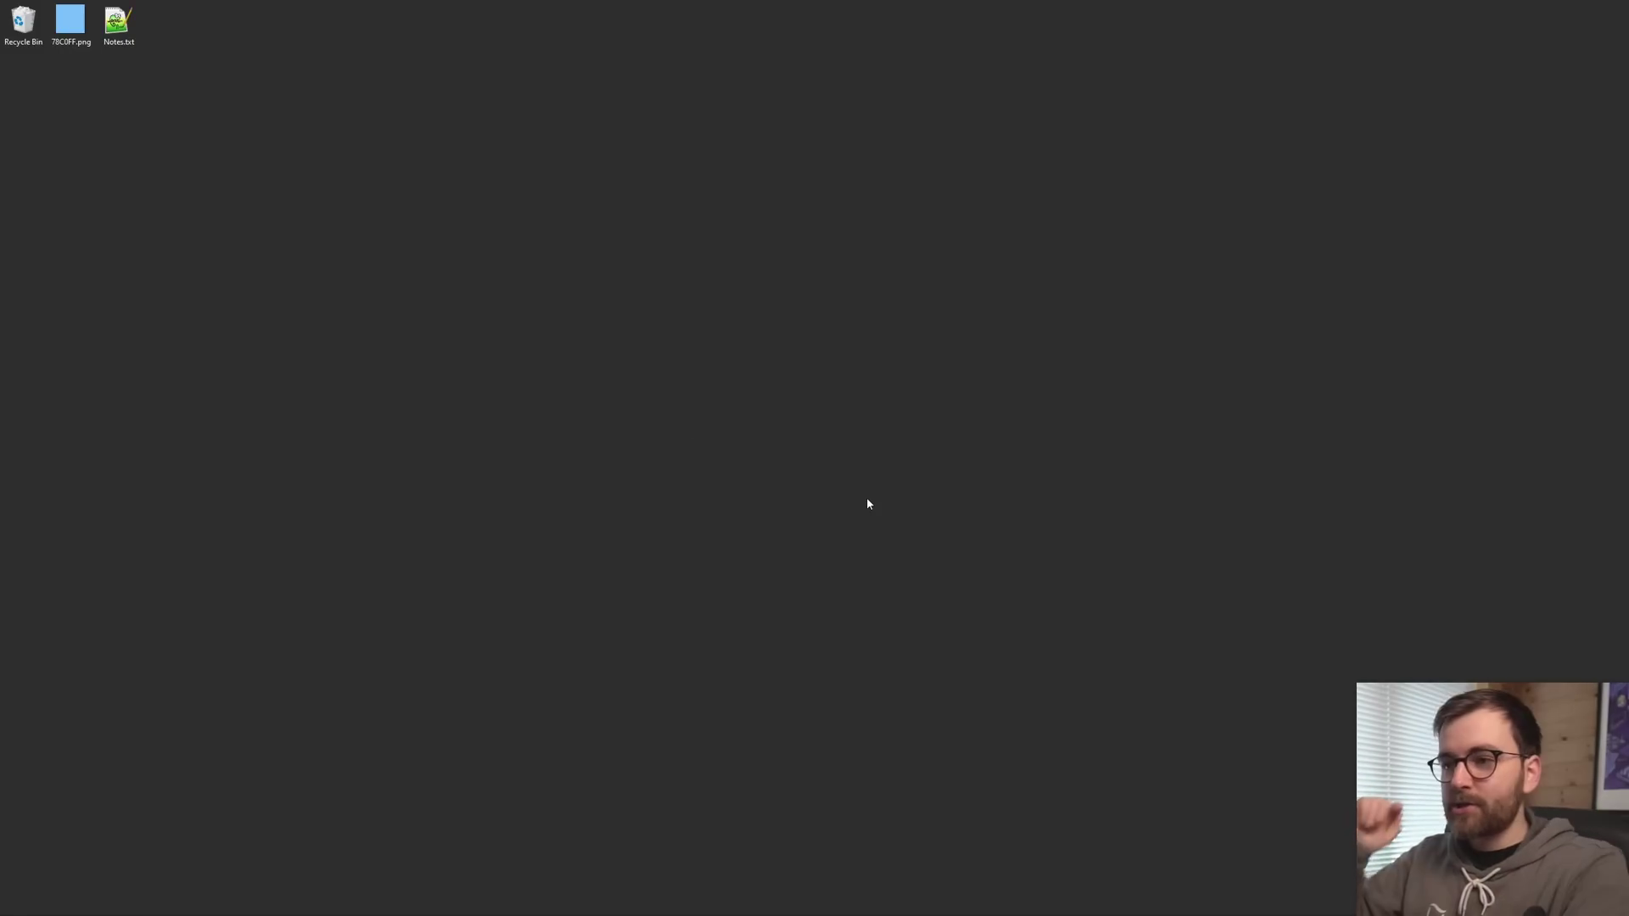
Step: Switch to the desktop running Blender and open the Blender preferences window over the viewport
key(super)
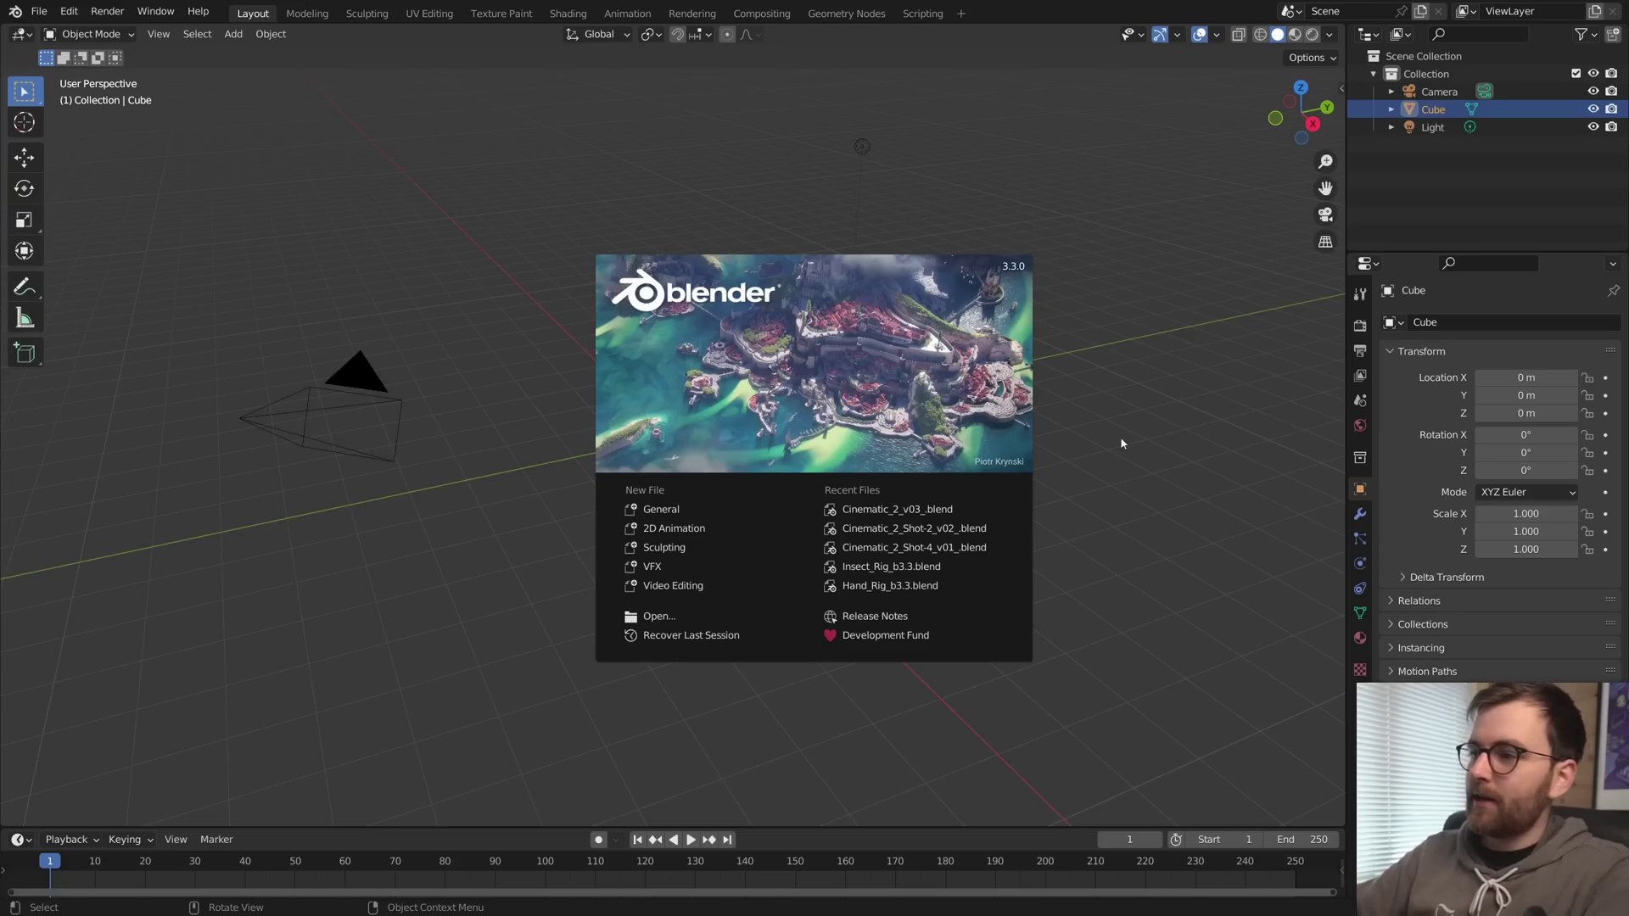
click(1120, 444)
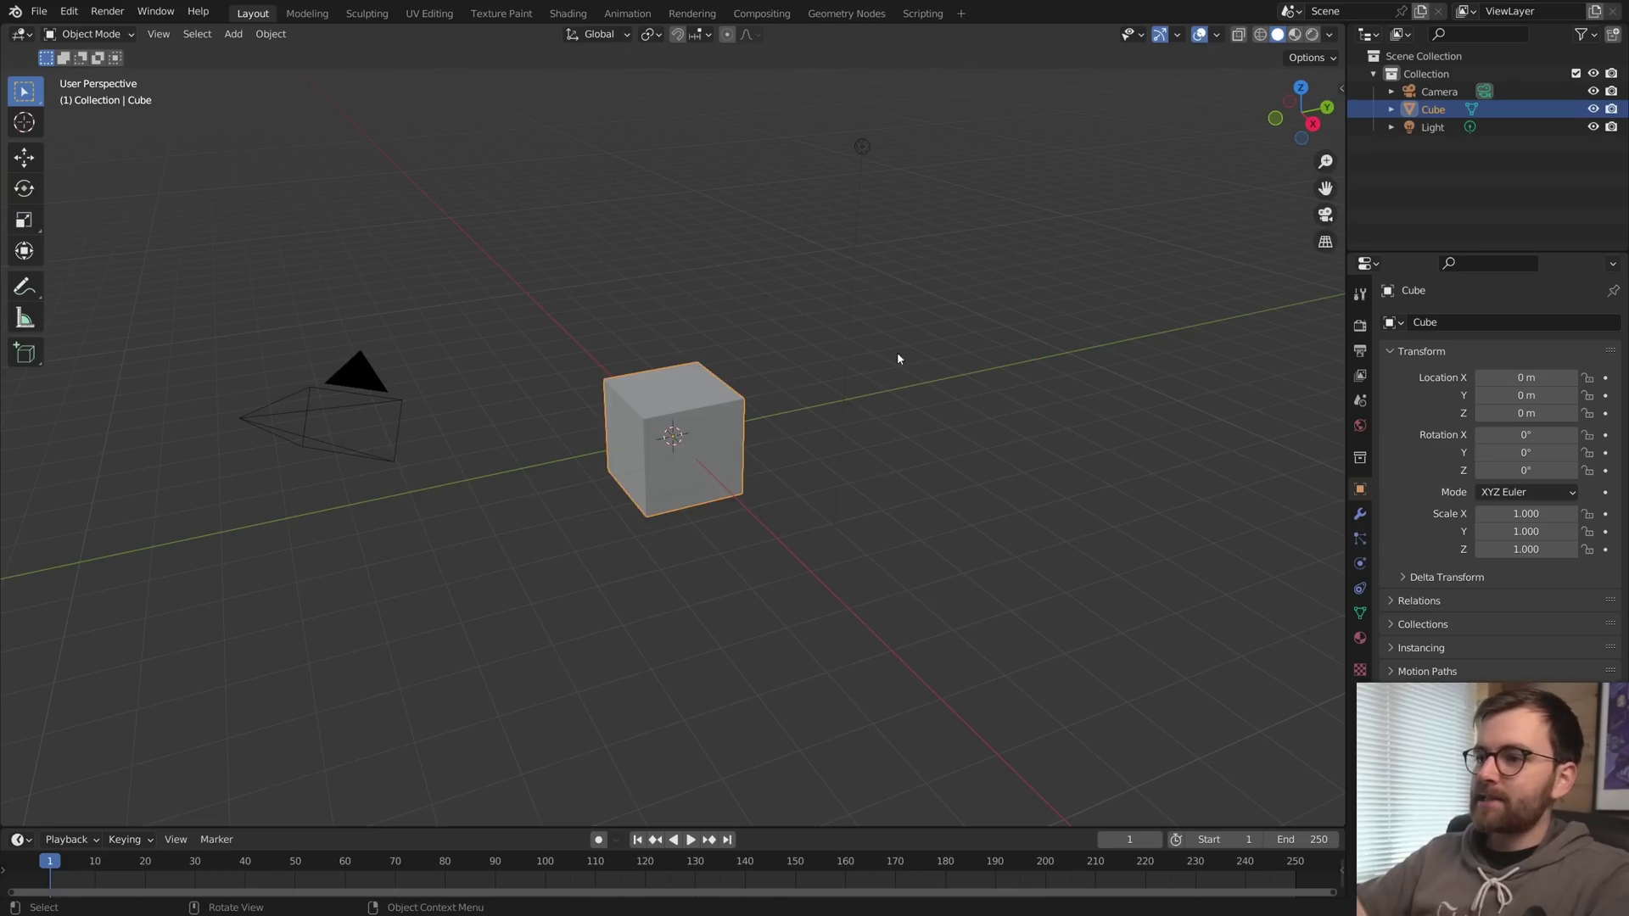
click(69, 11)
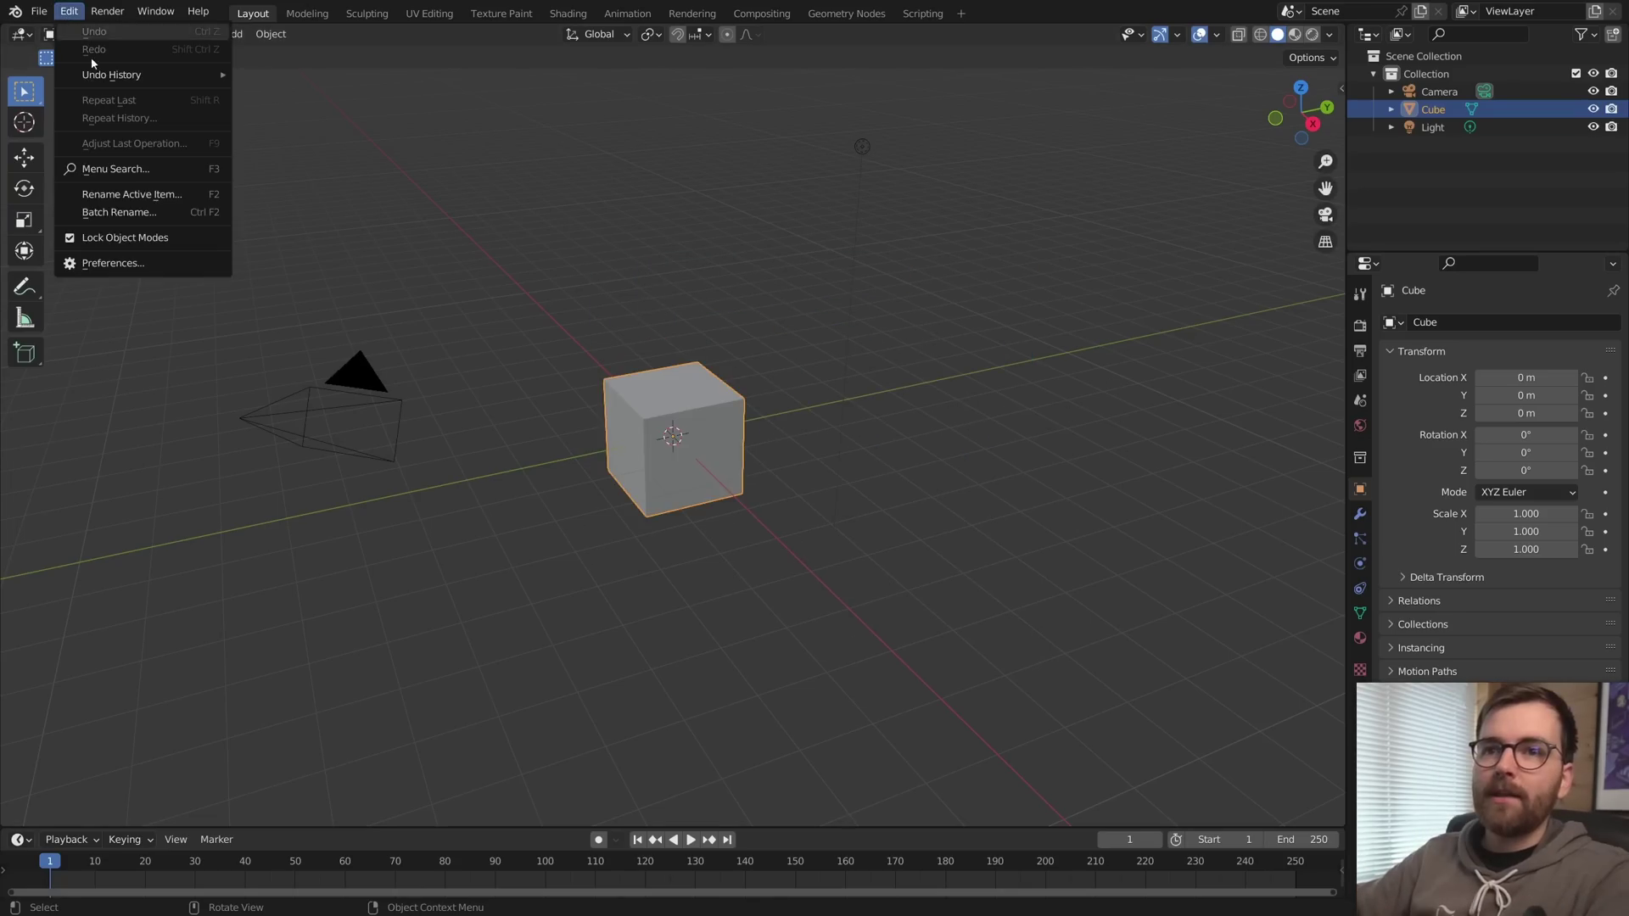
click(85, 263)
drag(291, 28, 457, 114)
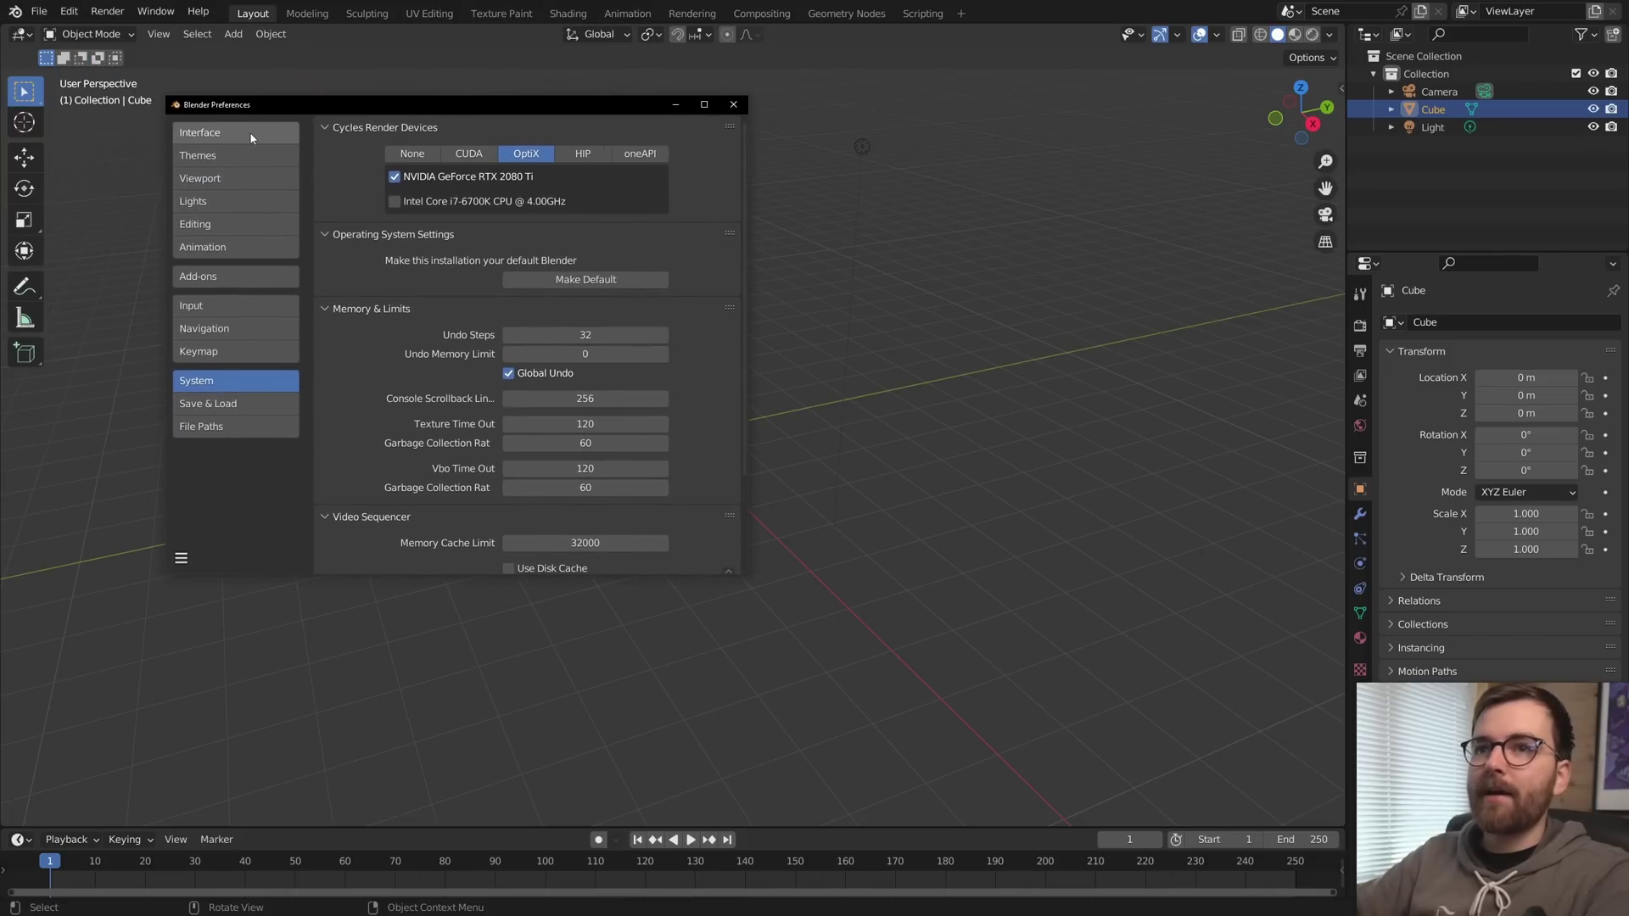
Step: Look through the Interface and Editing sections of the Blender preferences
click(236, 132)
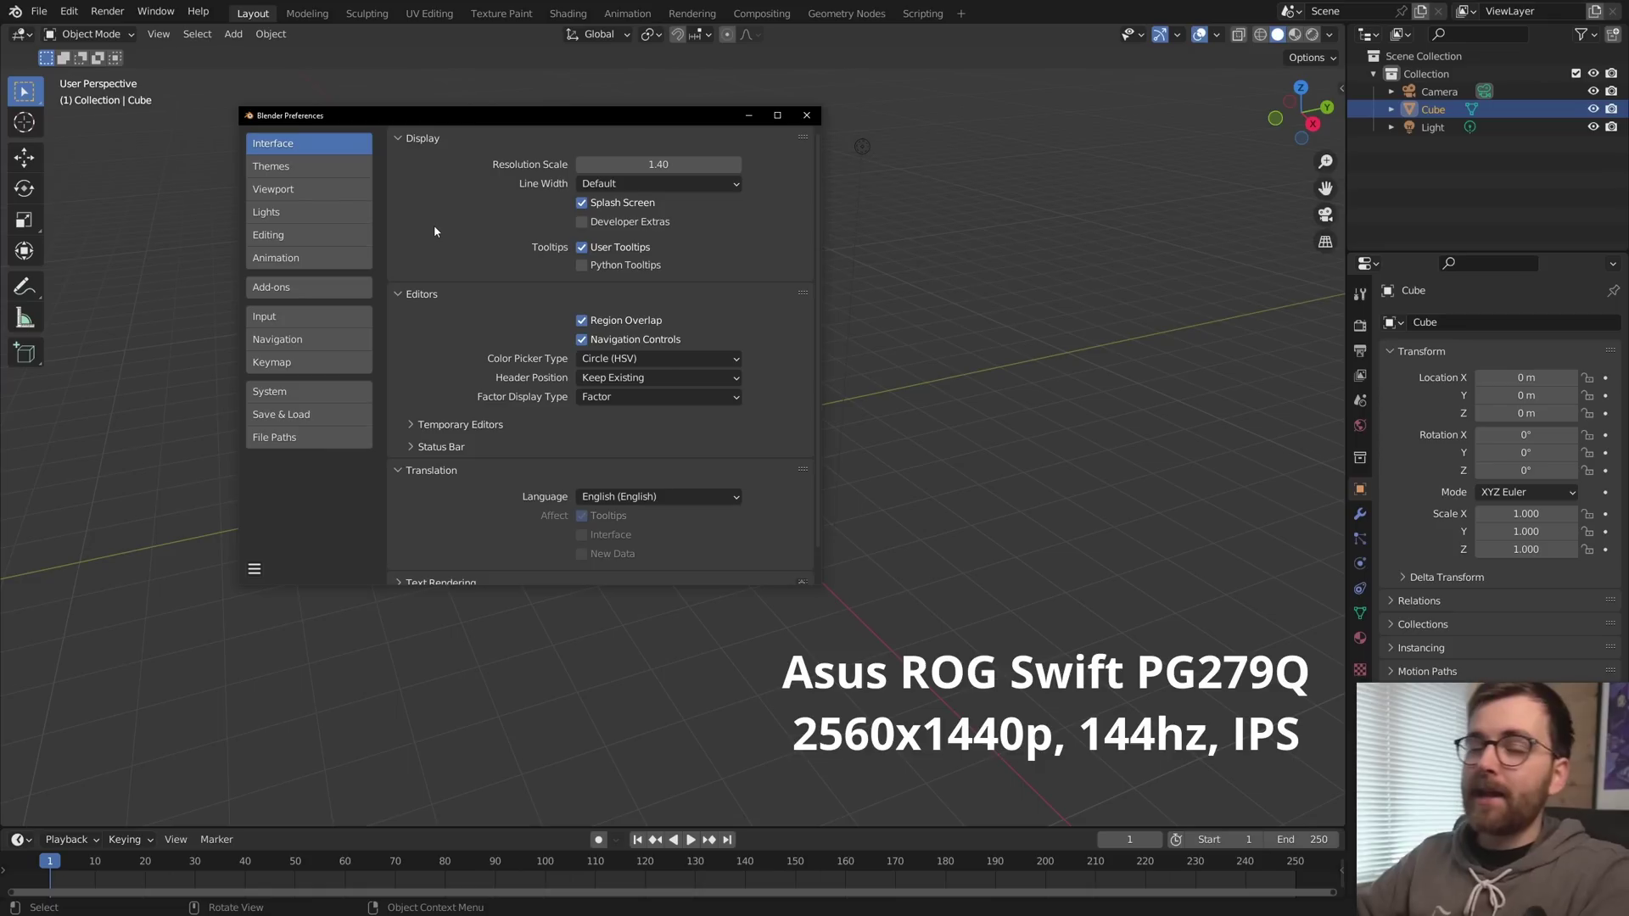
click(288, 235)
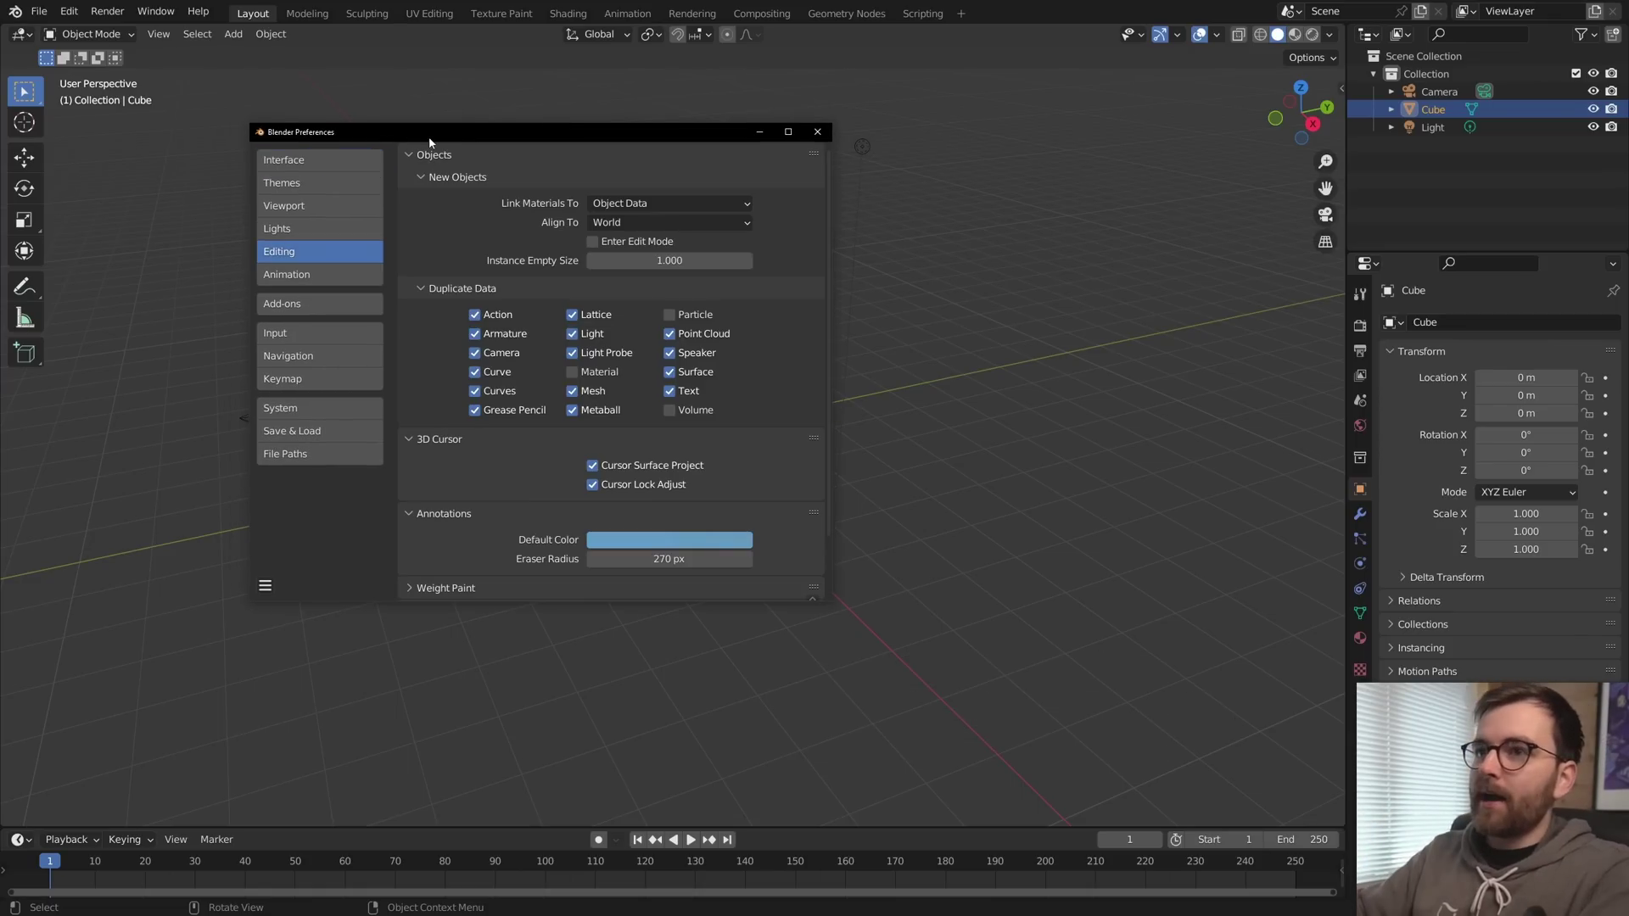
mouse_move(428, 138)
mouse_down()
mouse_move(465, 144)
mouse_move(450, 152)
mouse_up()
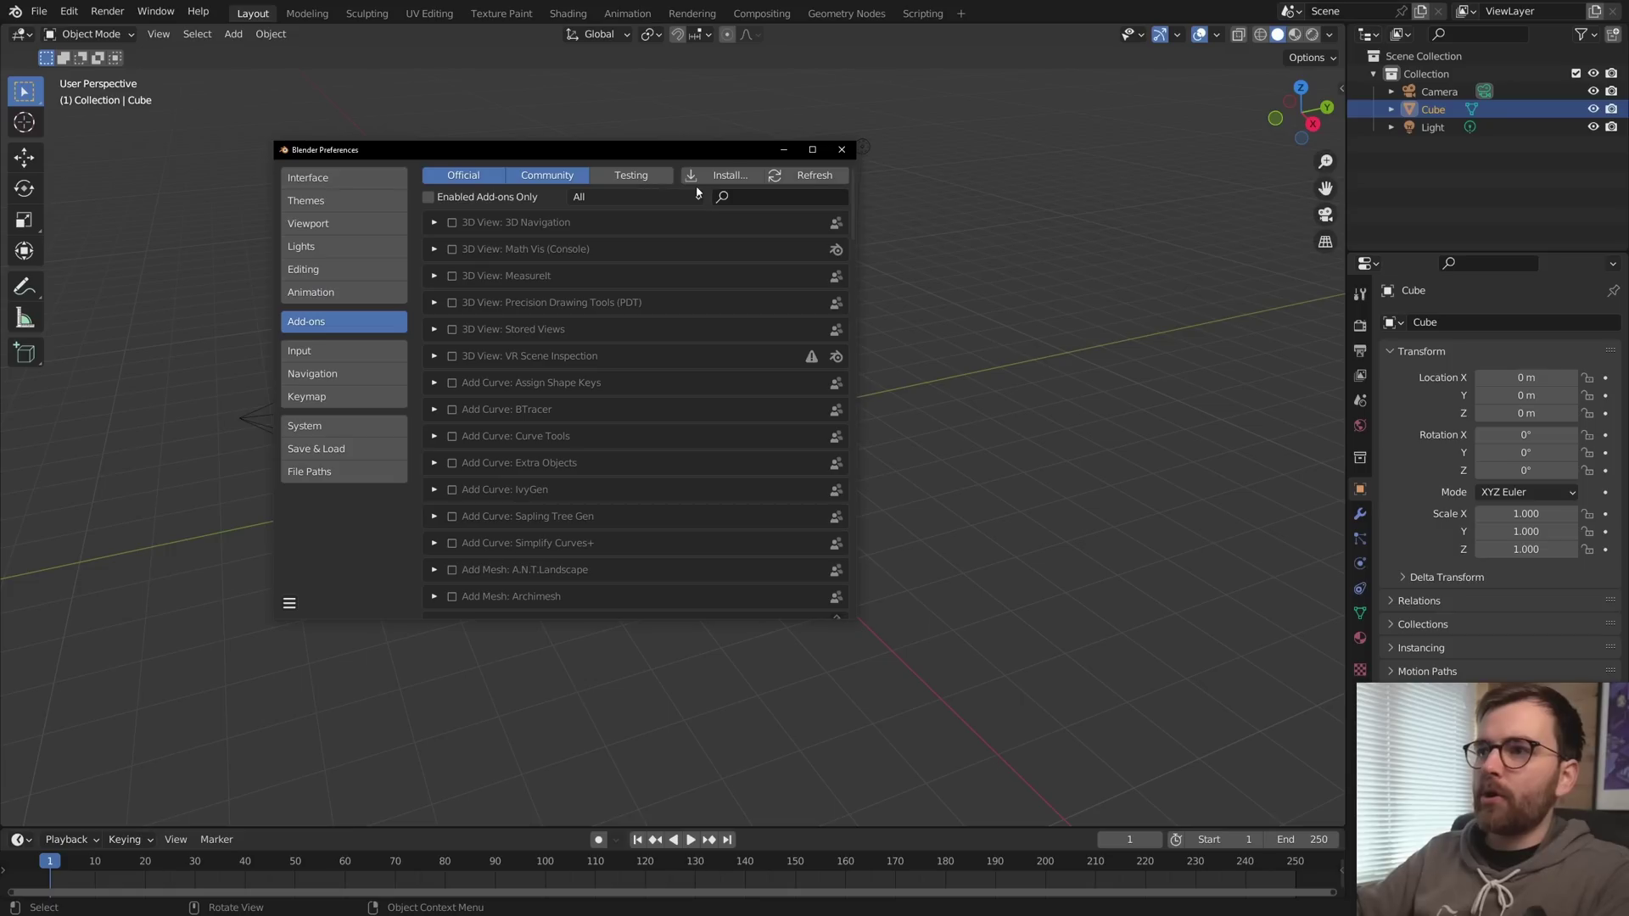
Step: Search the add-ons for "wr" and for "image"
click(750, 195)
text(wr)
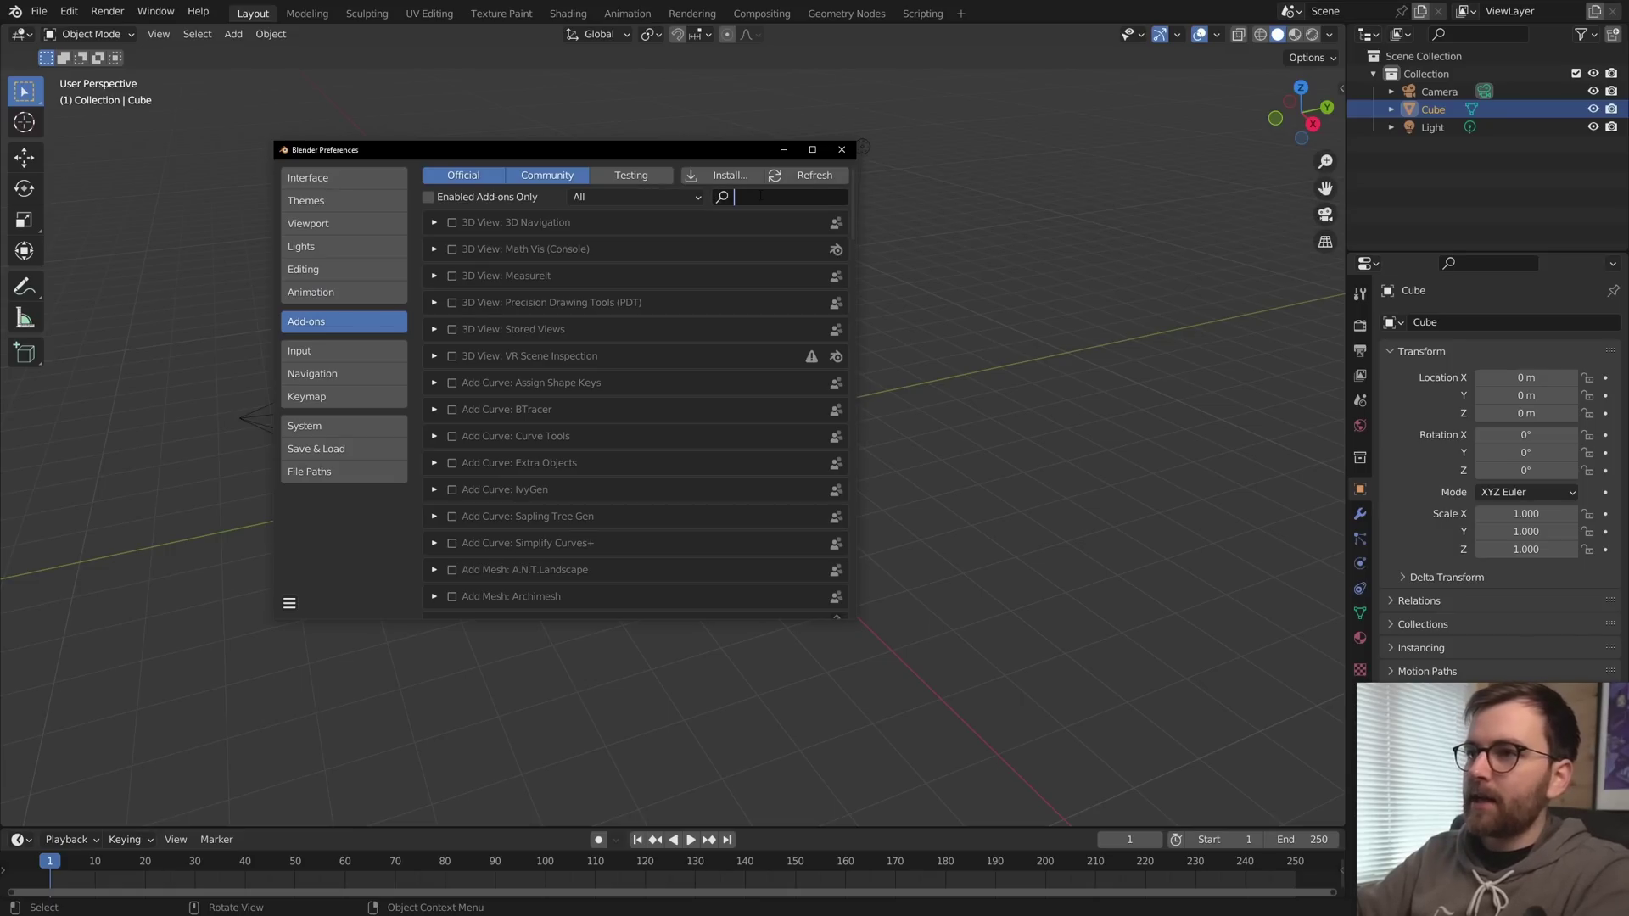
key(ctrl+a)
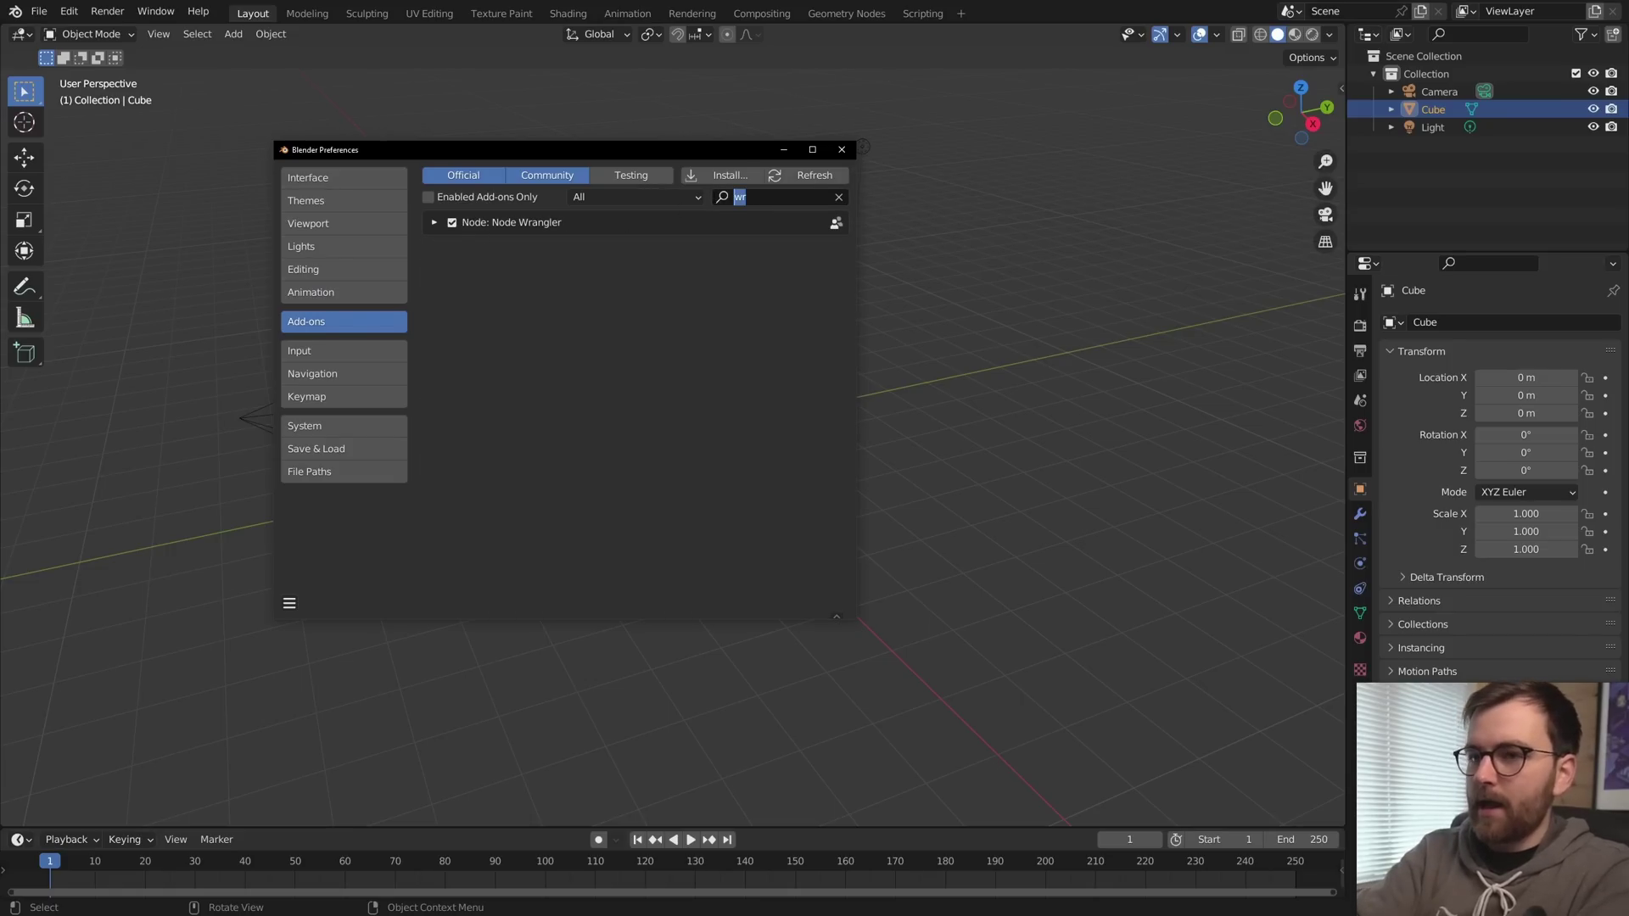
text(image)
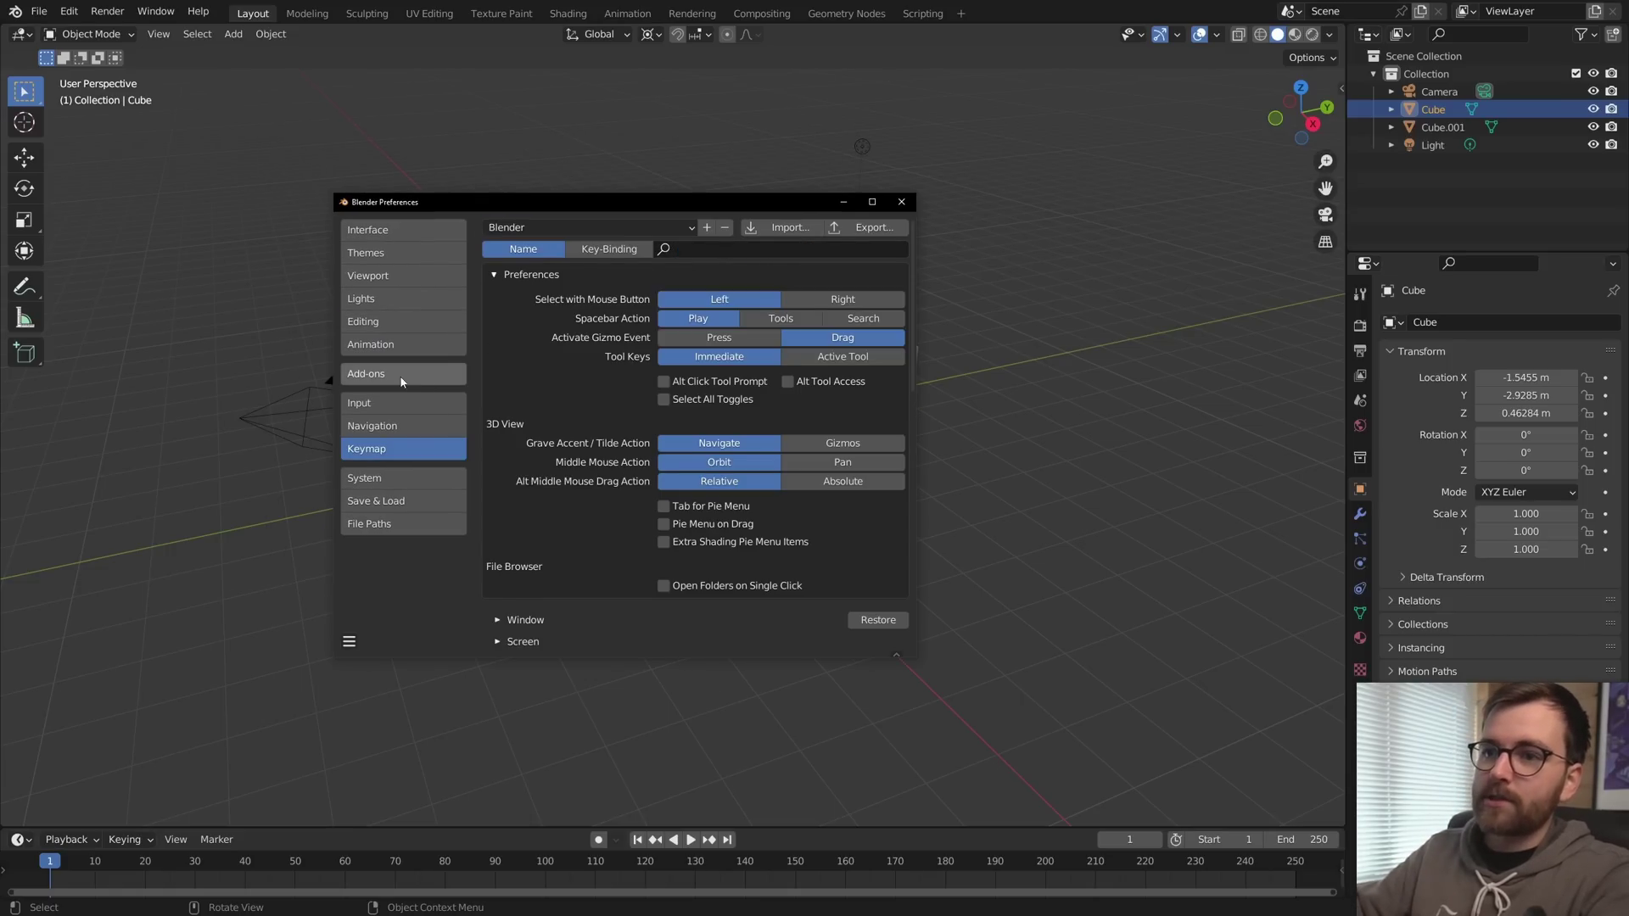
Step: Search the add-ons for "screen" to find Screencast Keys
click(403, 373)
click(805, 249)
text(screen)
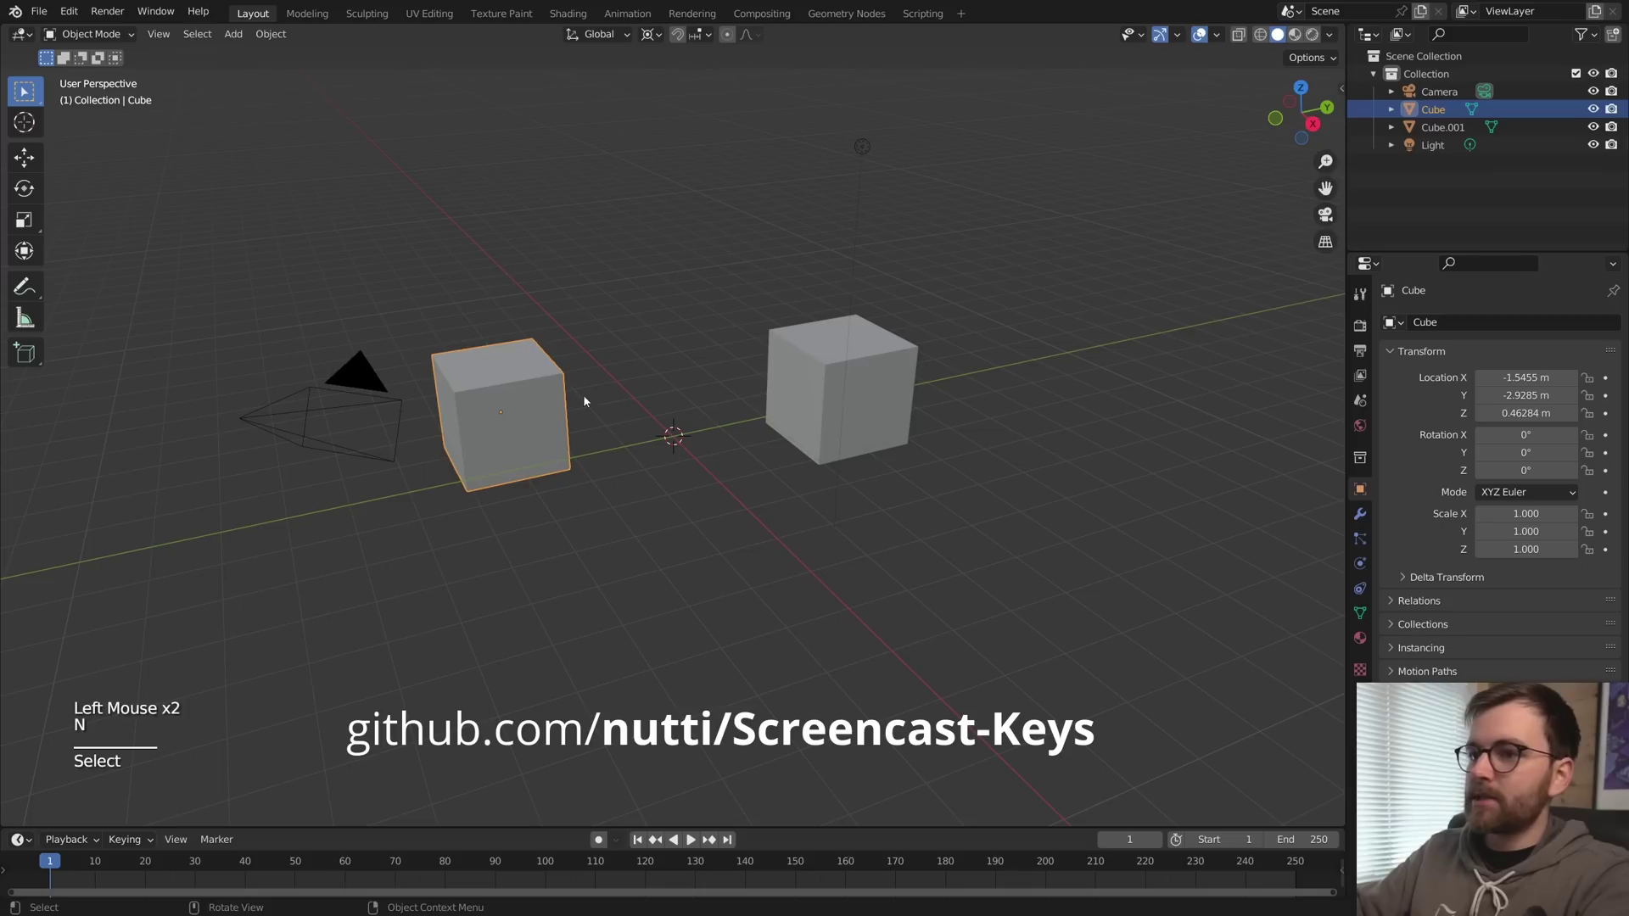
Step: Try out the Screencast Keys overlay by selecting, grabbing and deselecting the cube near the camera without keeping a move
click(543, 366)
key(g)
right_click(324, 684)
click(365, 560)
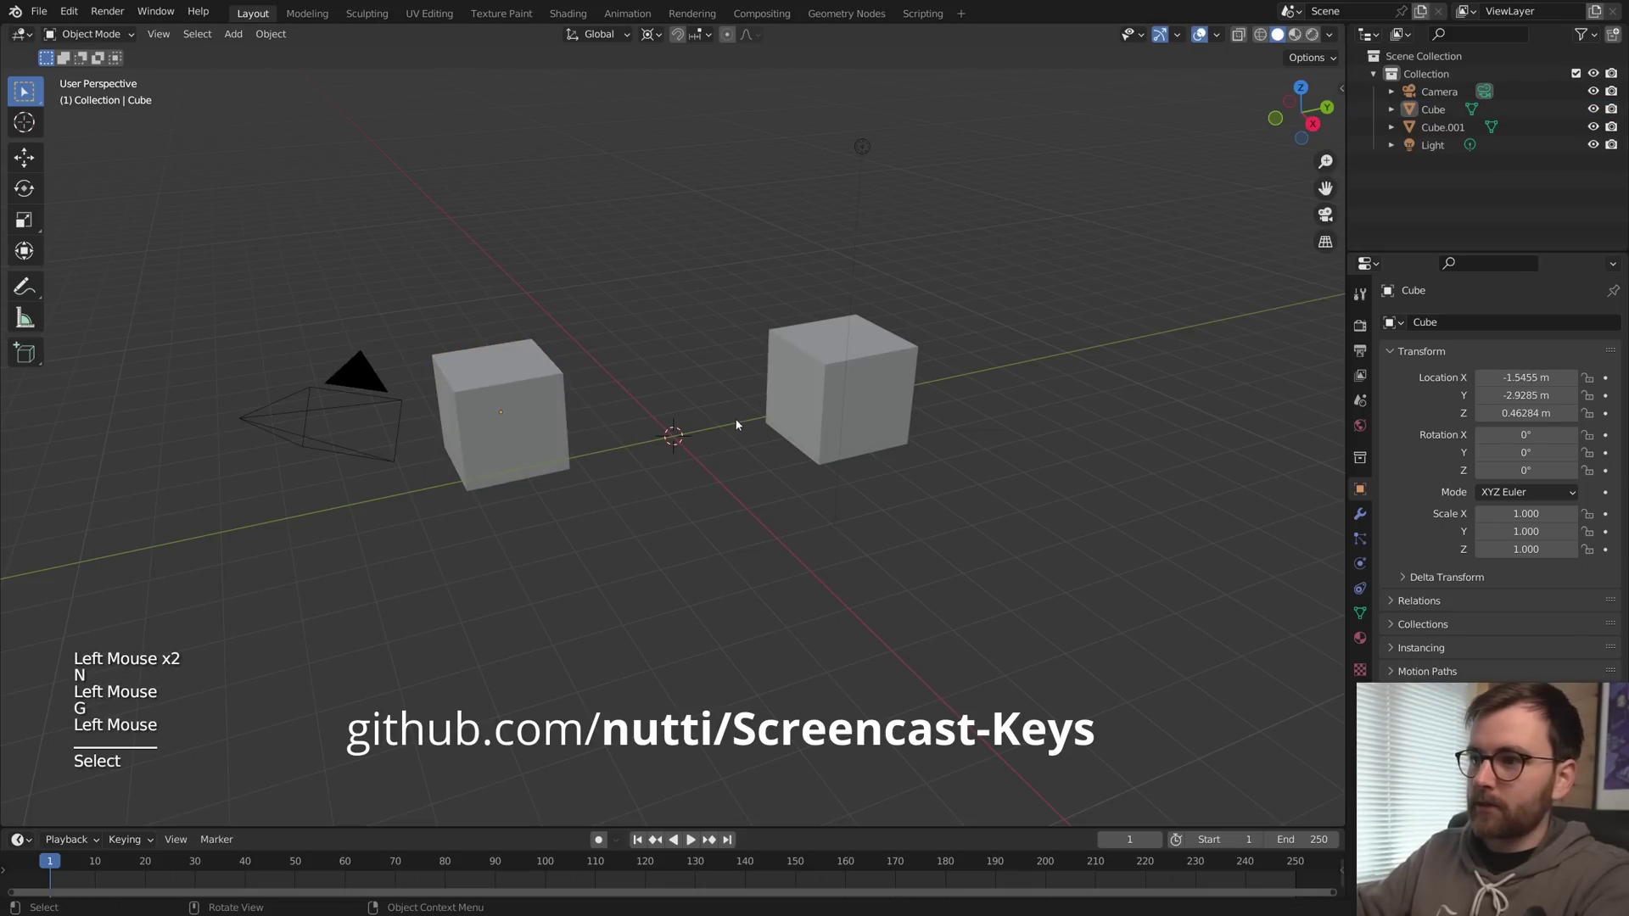
click(541, 384)
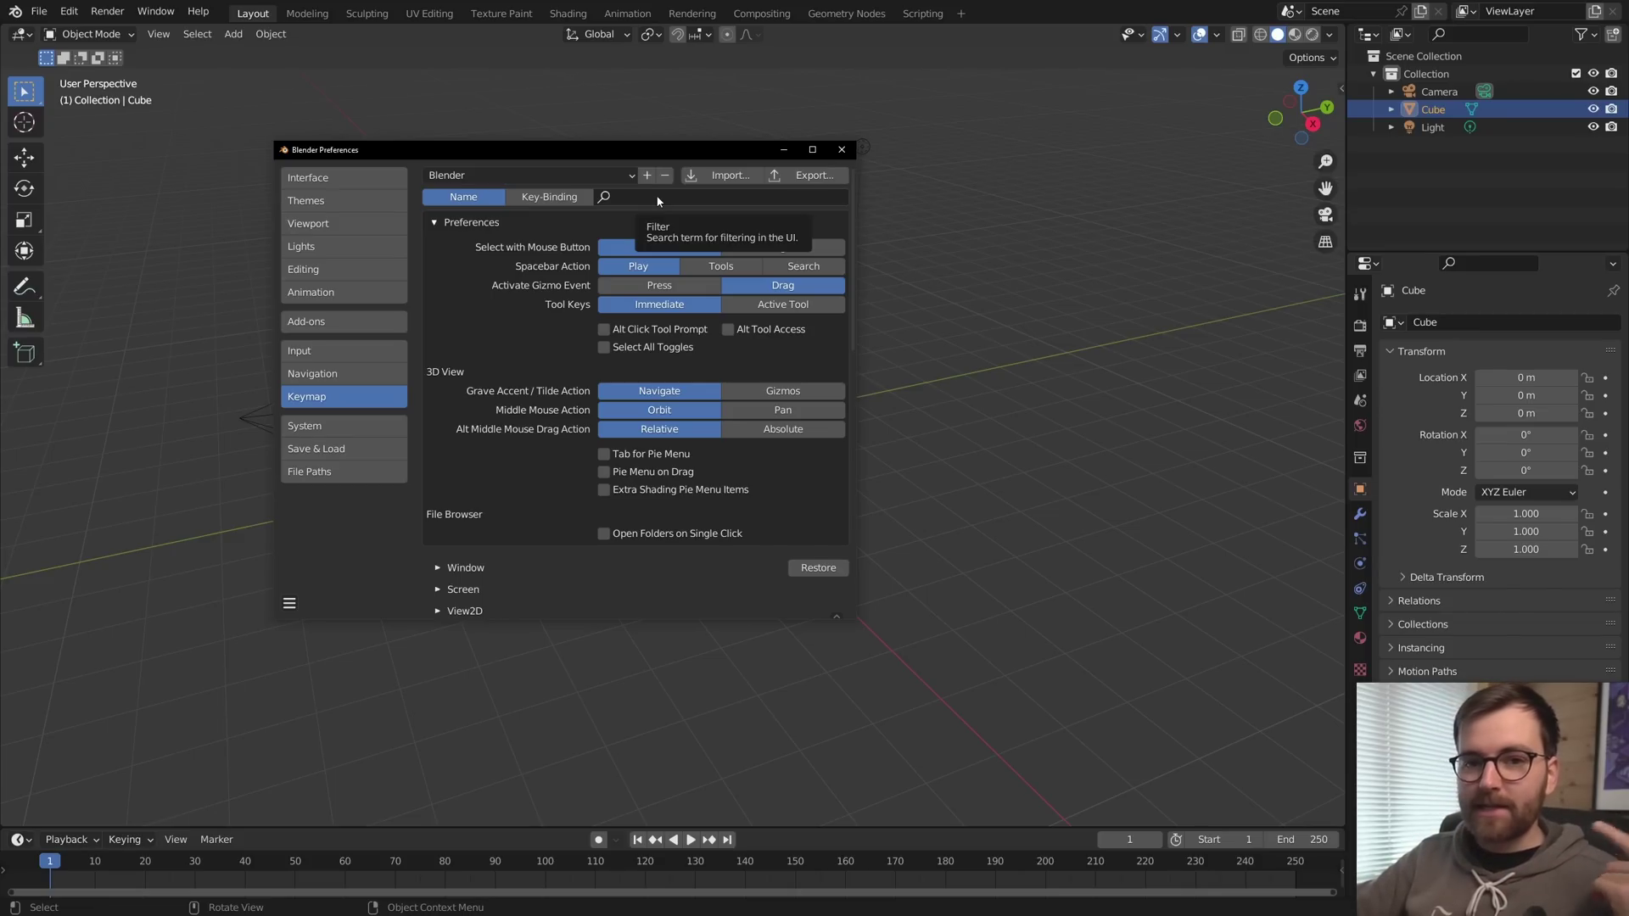
Step: Filter the keymap by key-binding for "media"
drag(574, 150, 794, 114)
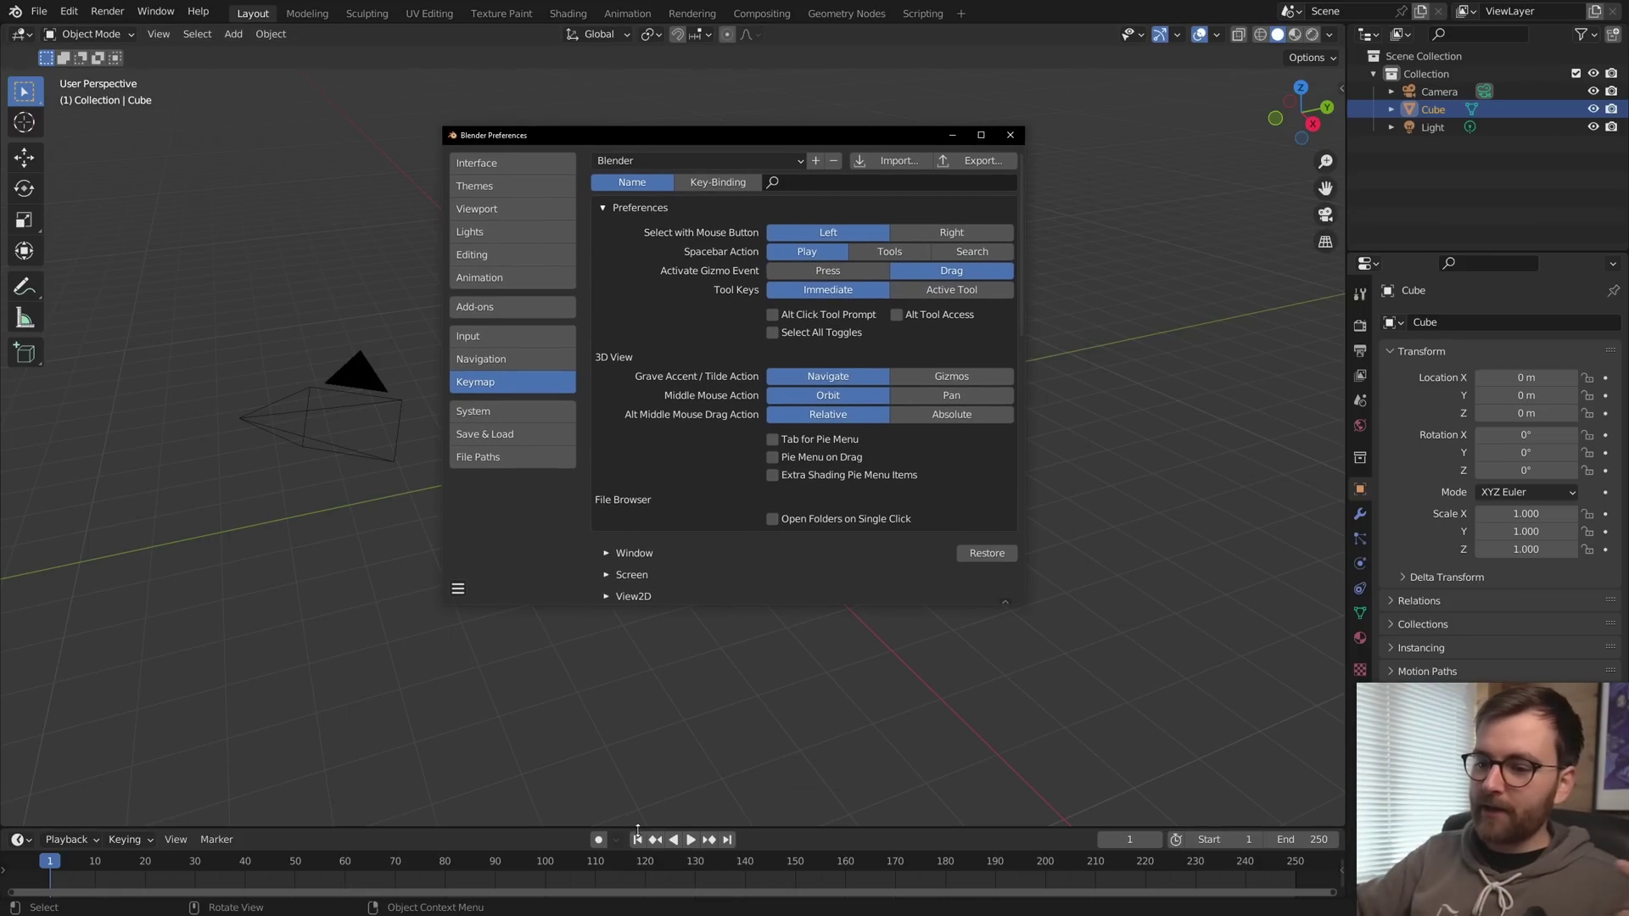
drag(598, 136, 519, 142)
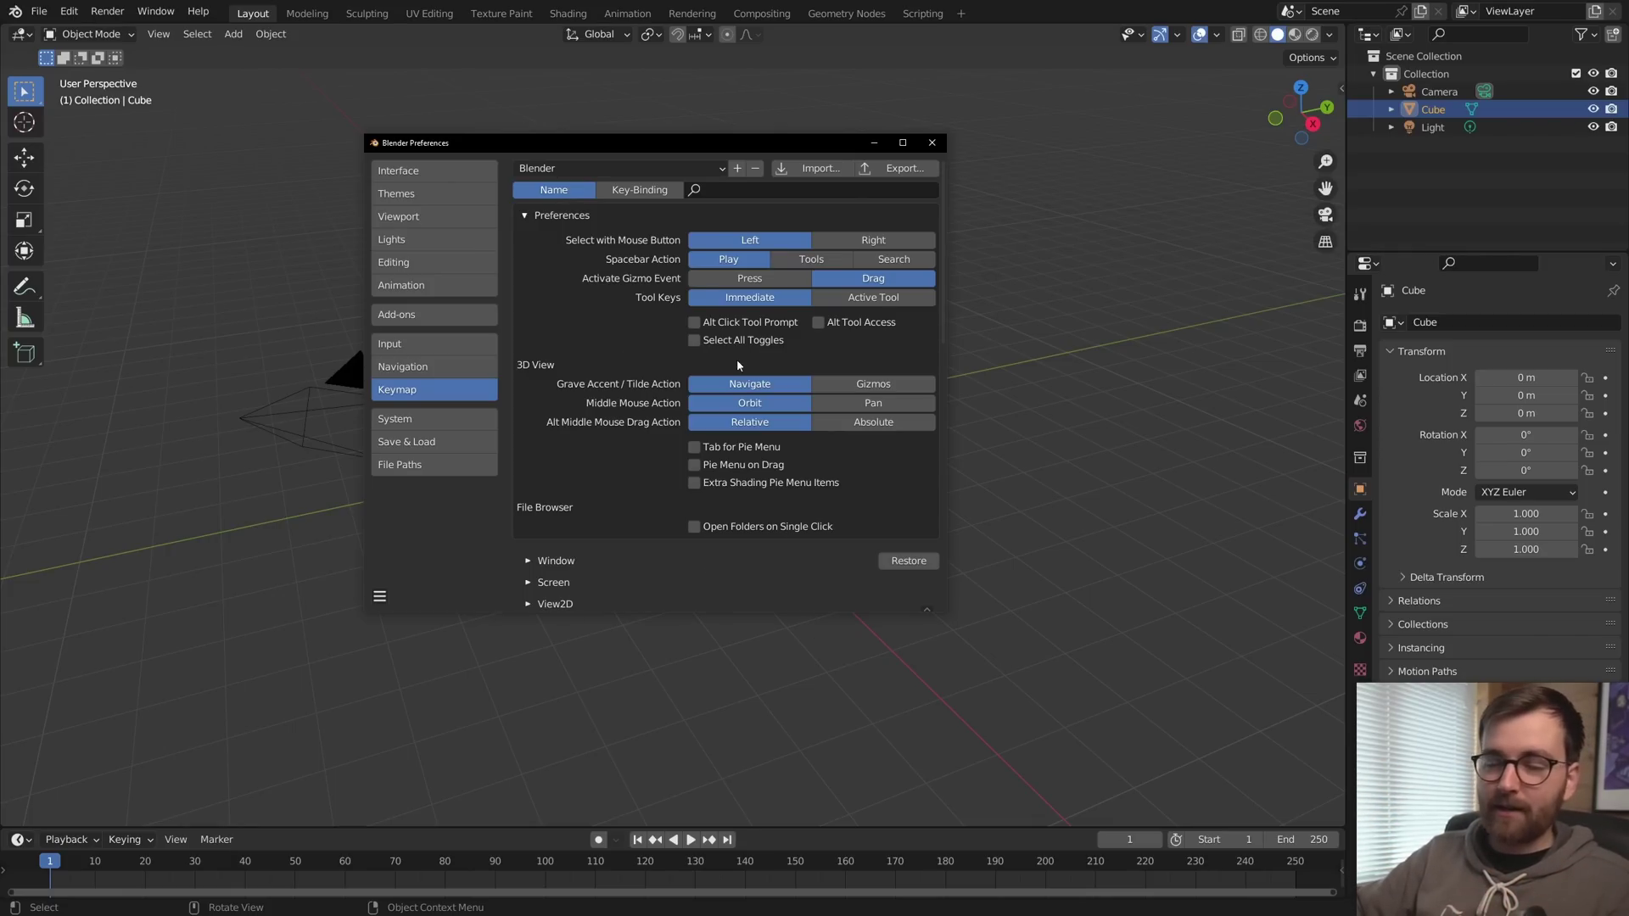
drag(645, 142, 557, 142)
click(552, 189)
click(661, 187)
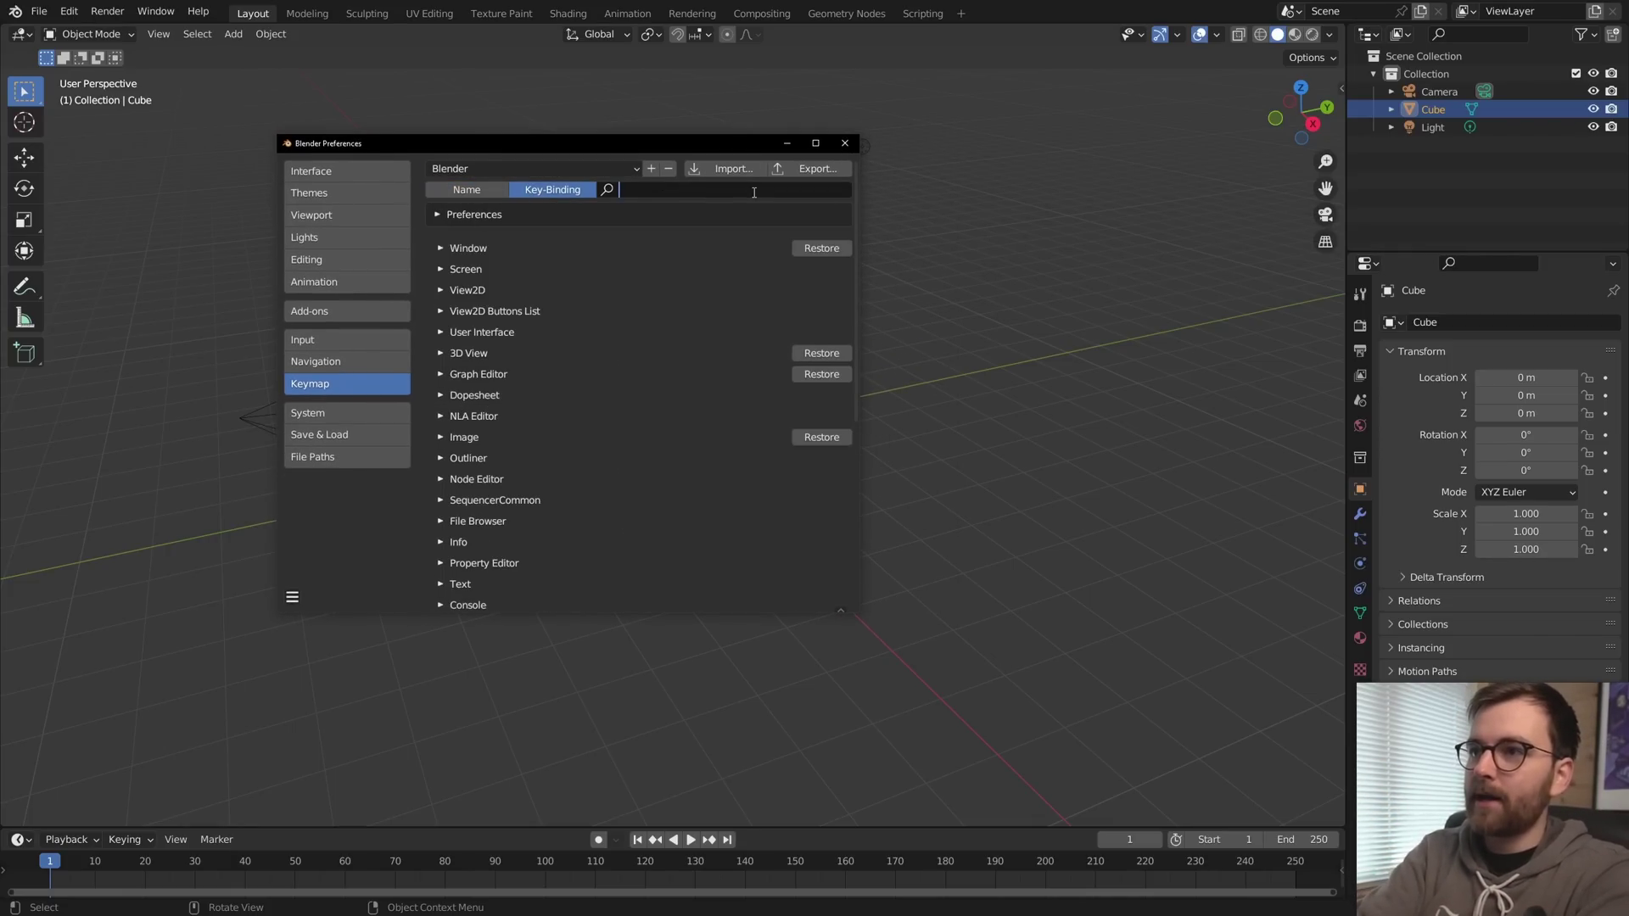
text(media)
key(Return)
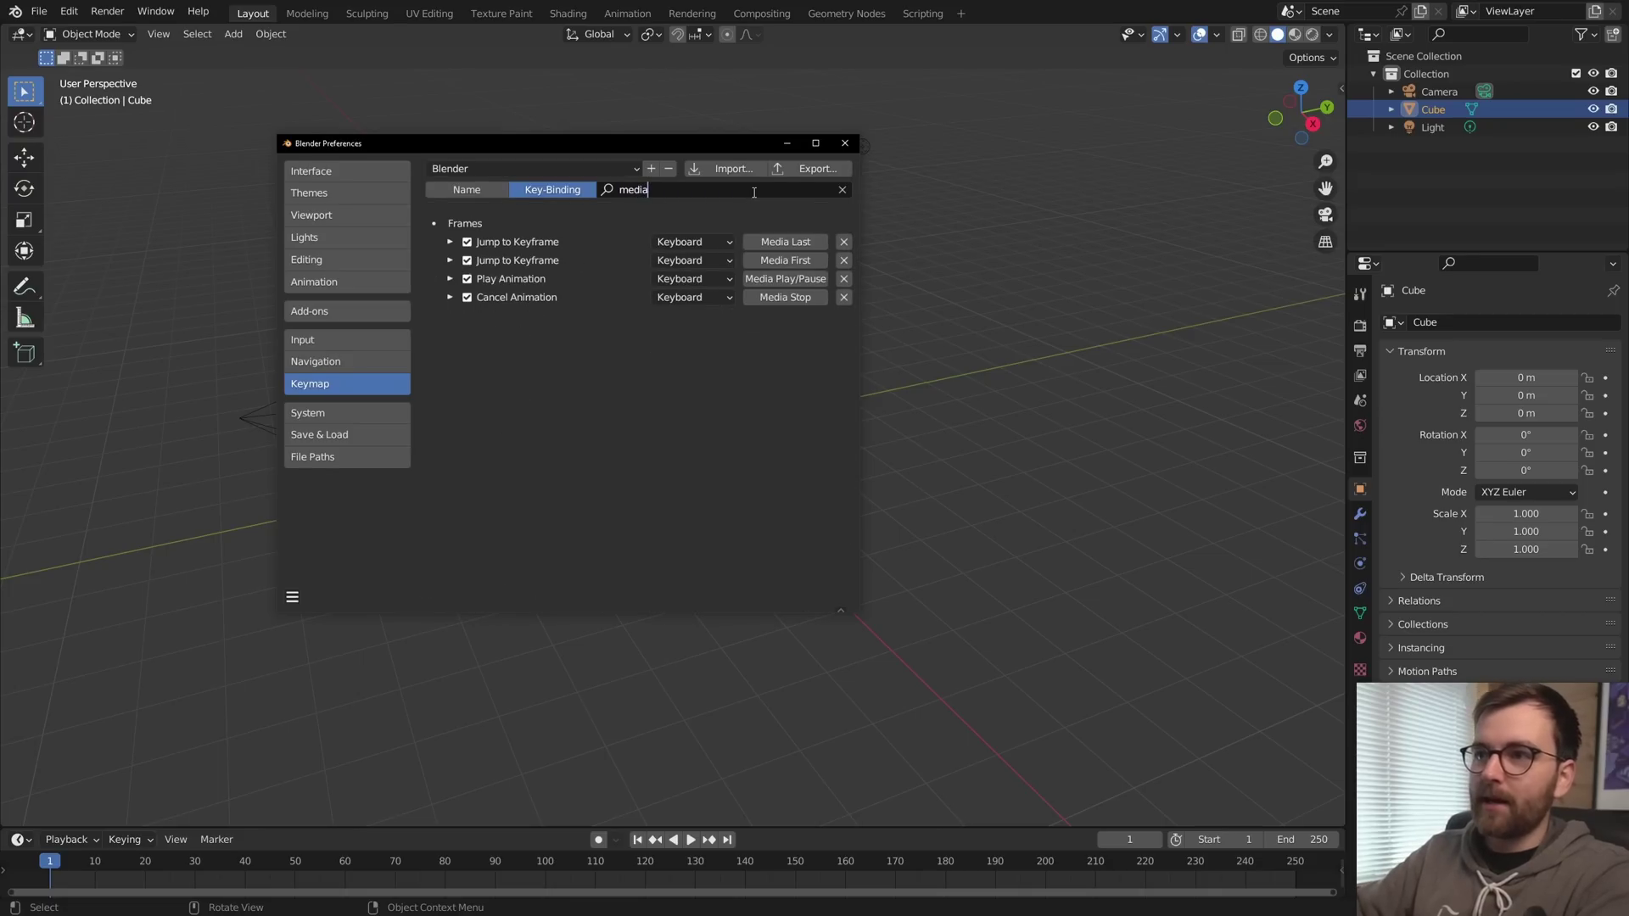
Step: Remove the media-key shortcuts for Jump to Keyframe, Play Animation and Cancel Animation, and close the preferences
click(858, 249)
click(858, 248)
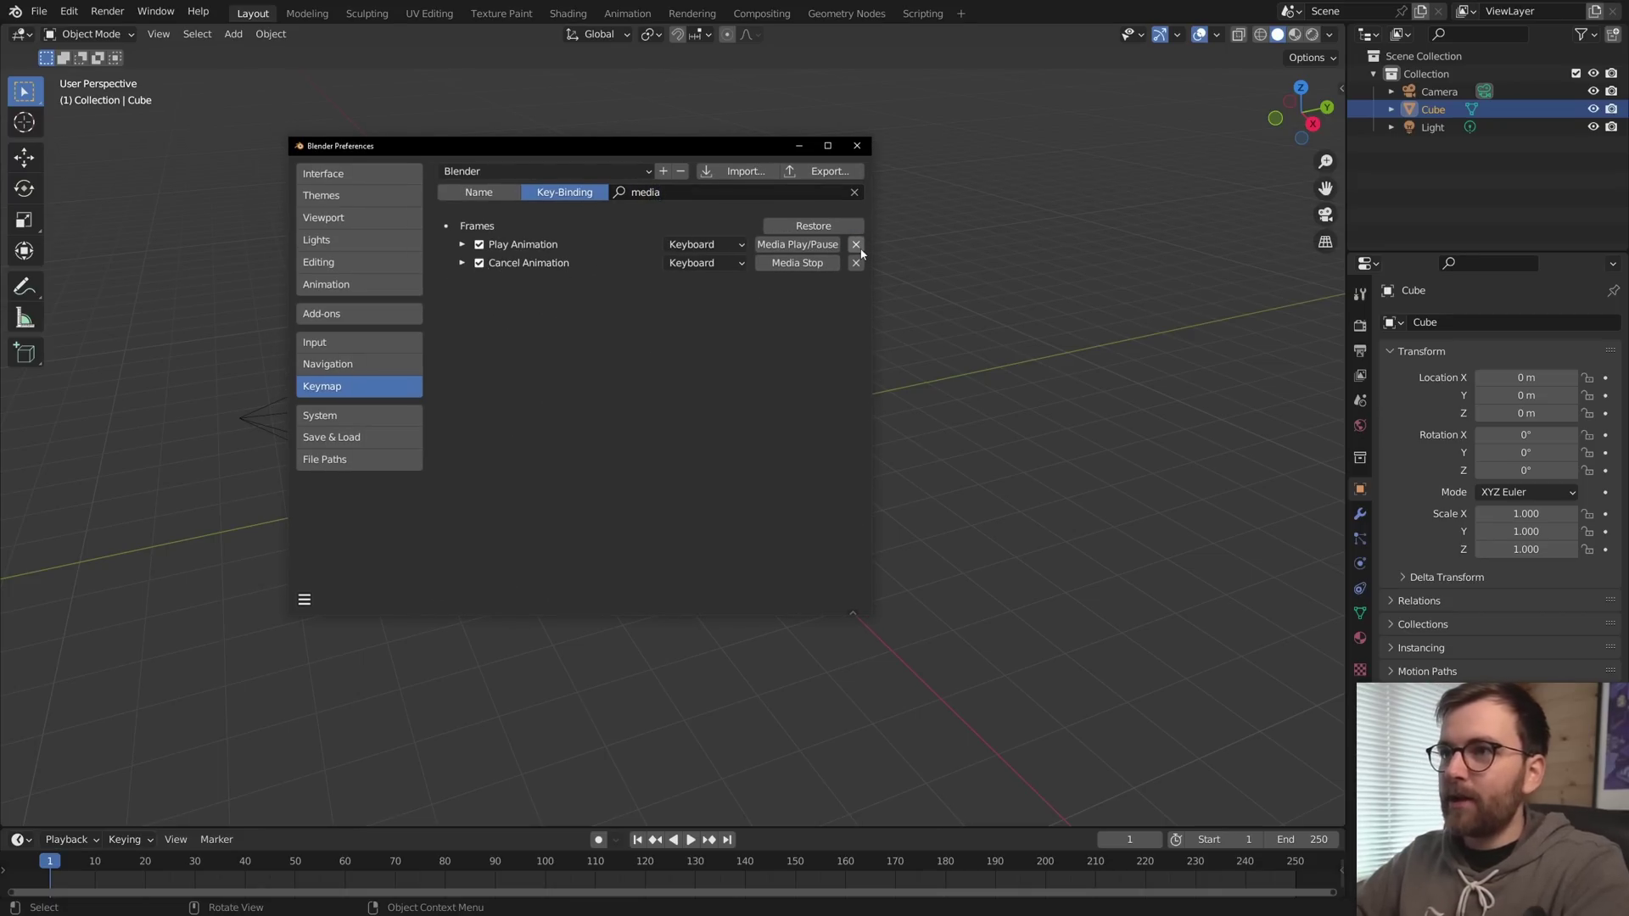
click(858, 248)
click(858, 249)
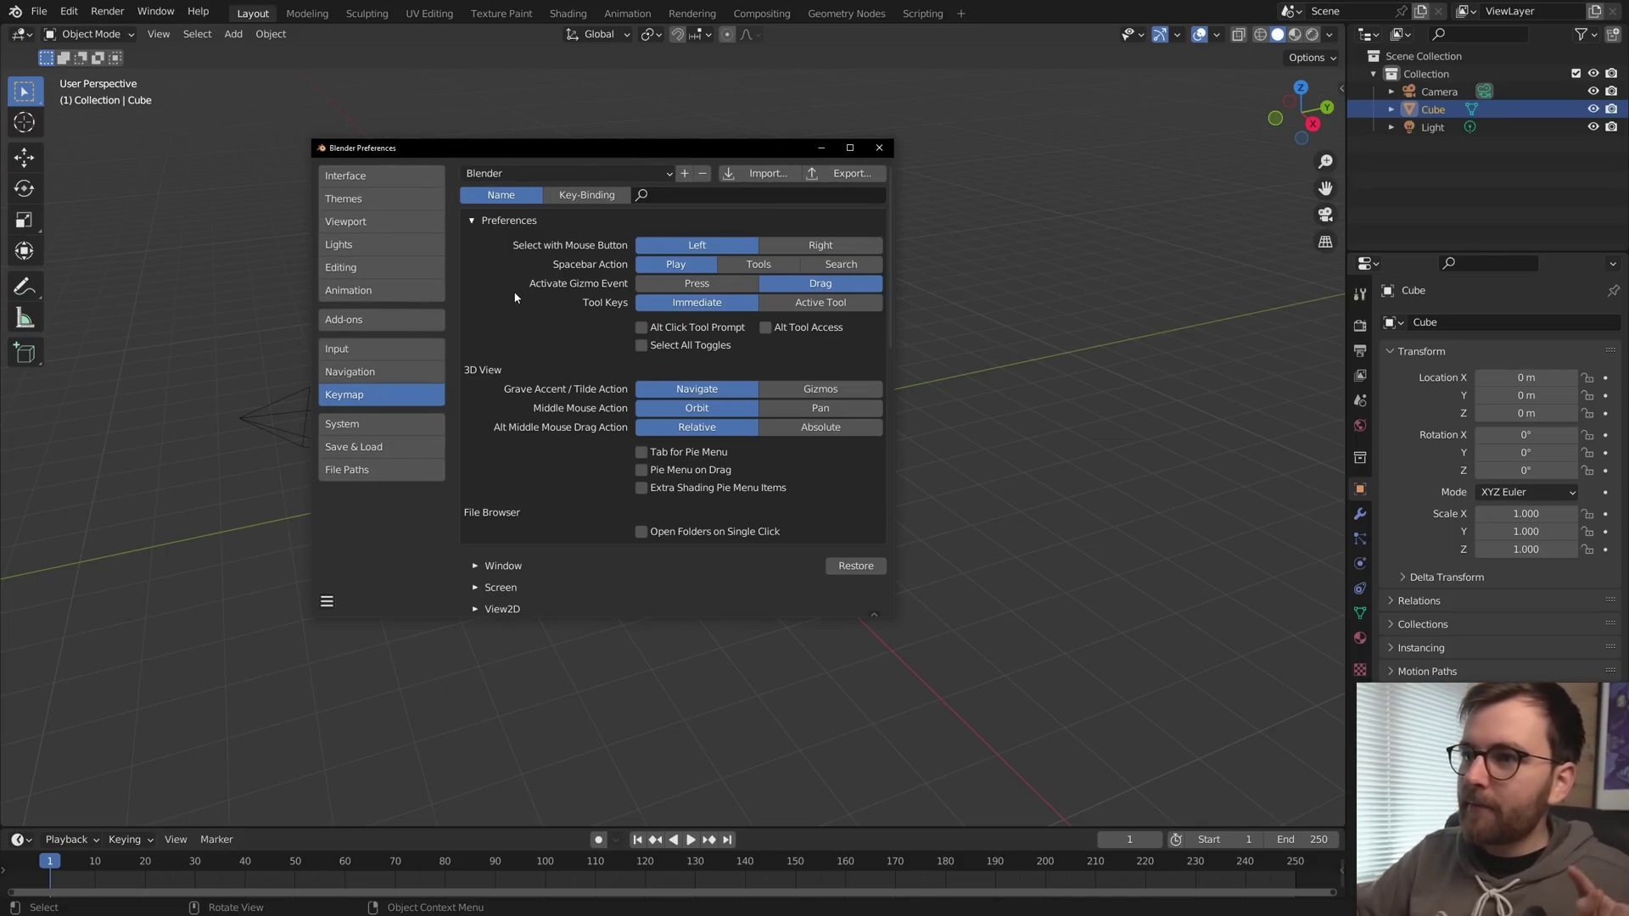
click(879, 147)
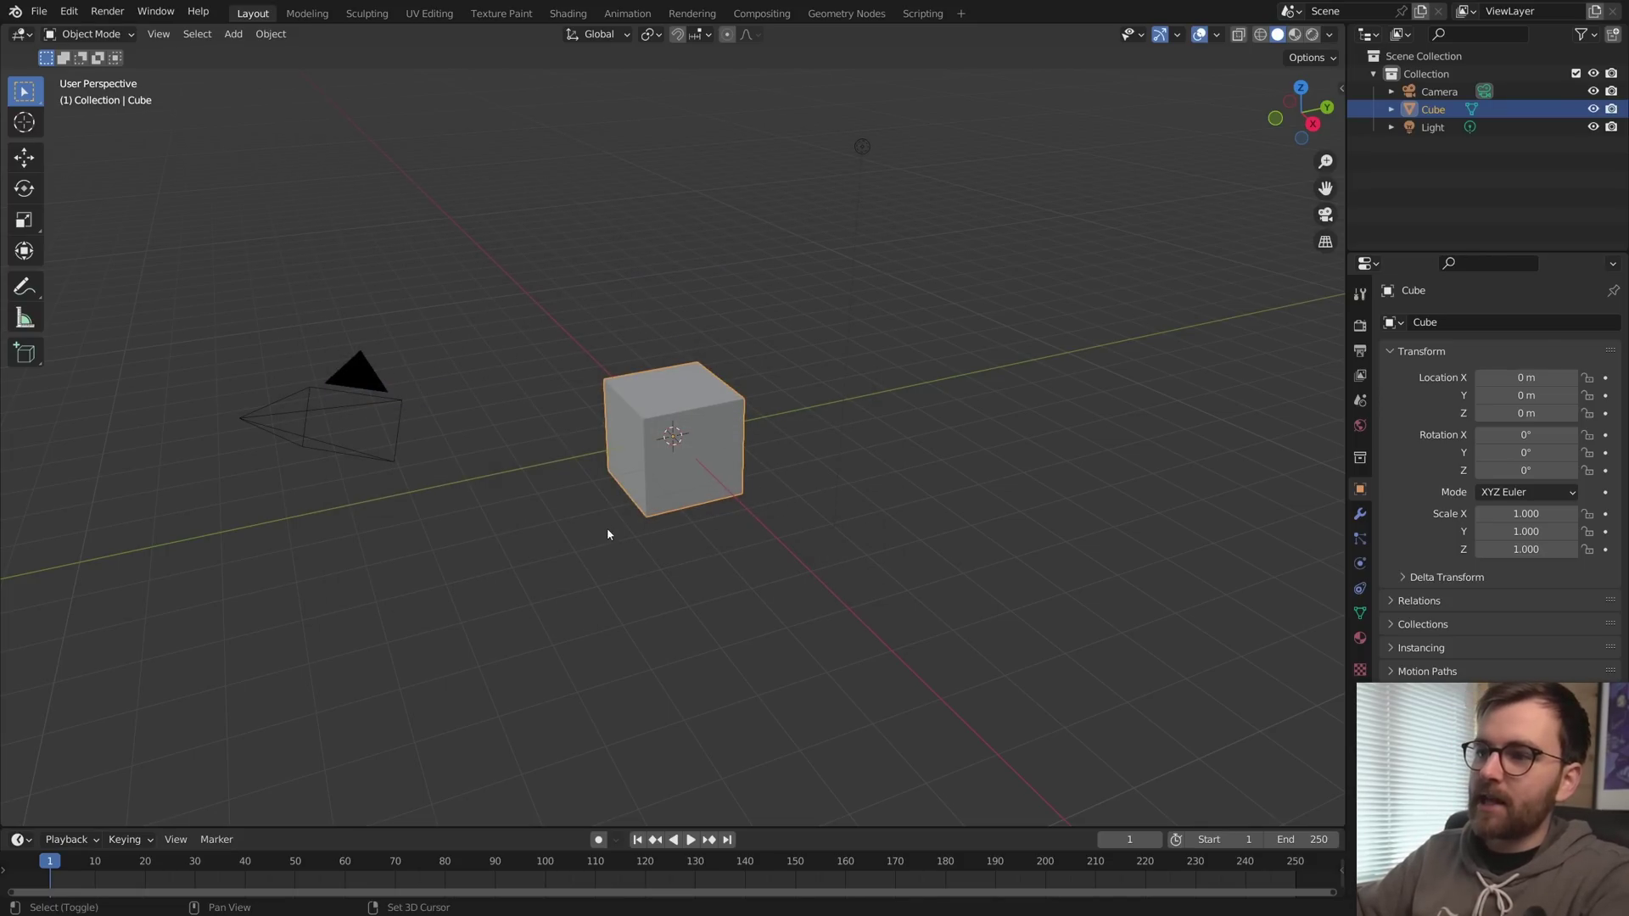
Step: Duplicate the cube to about X 0.92, Y 3.09, Z 0.81 m and set the transform pivot point to 3D Cursor
key(shift+d)
click(712, 459)
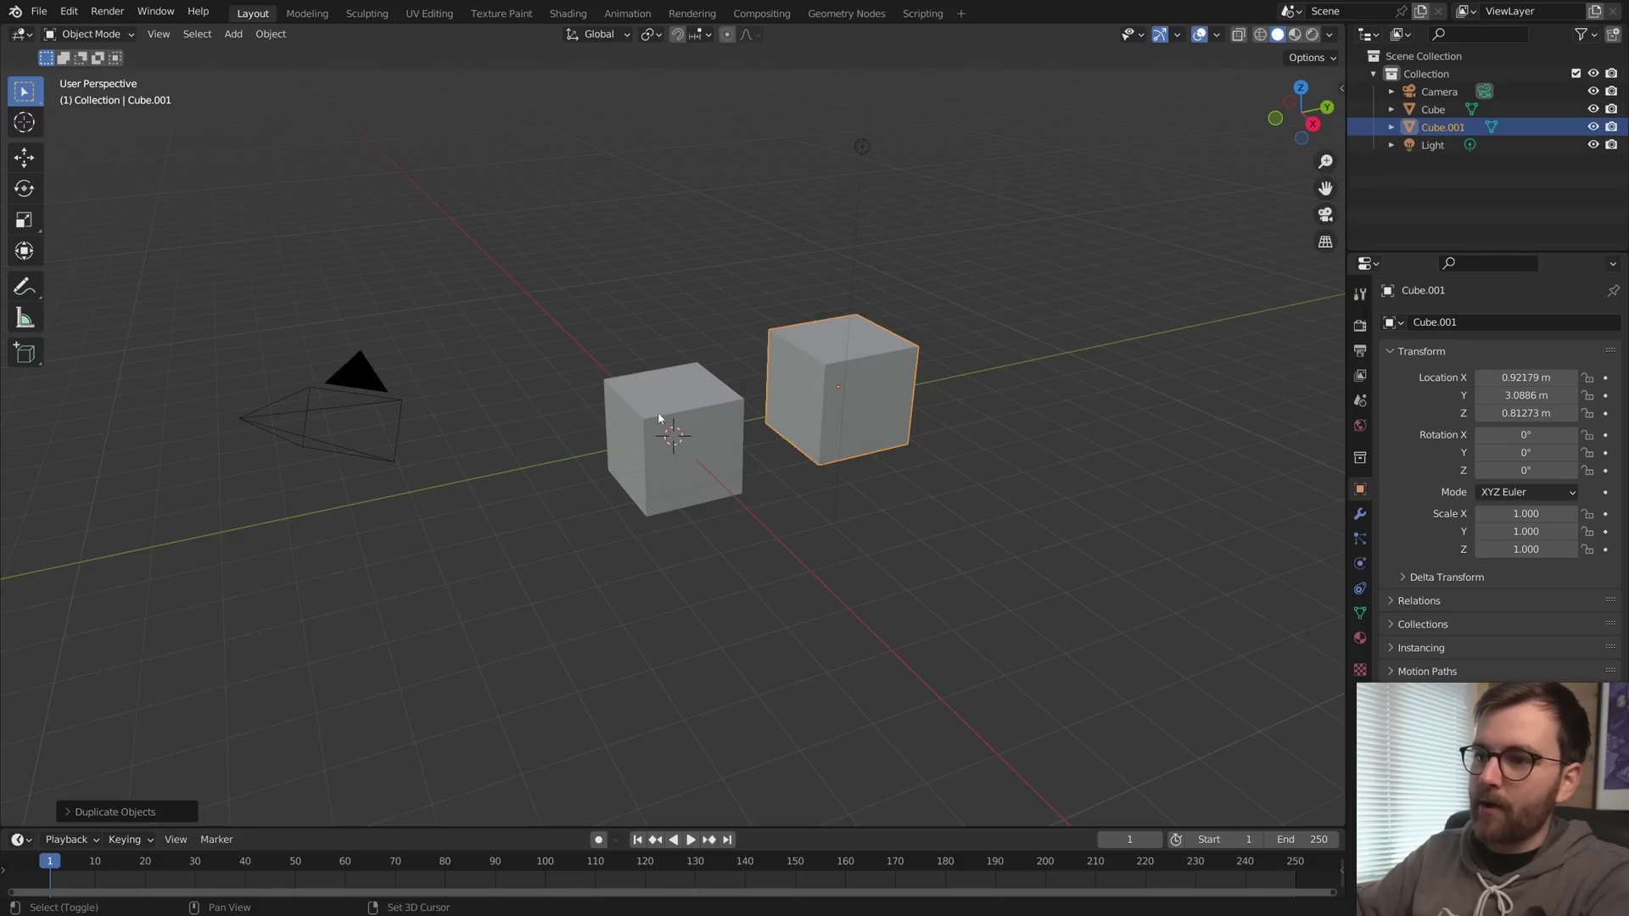
key(period)
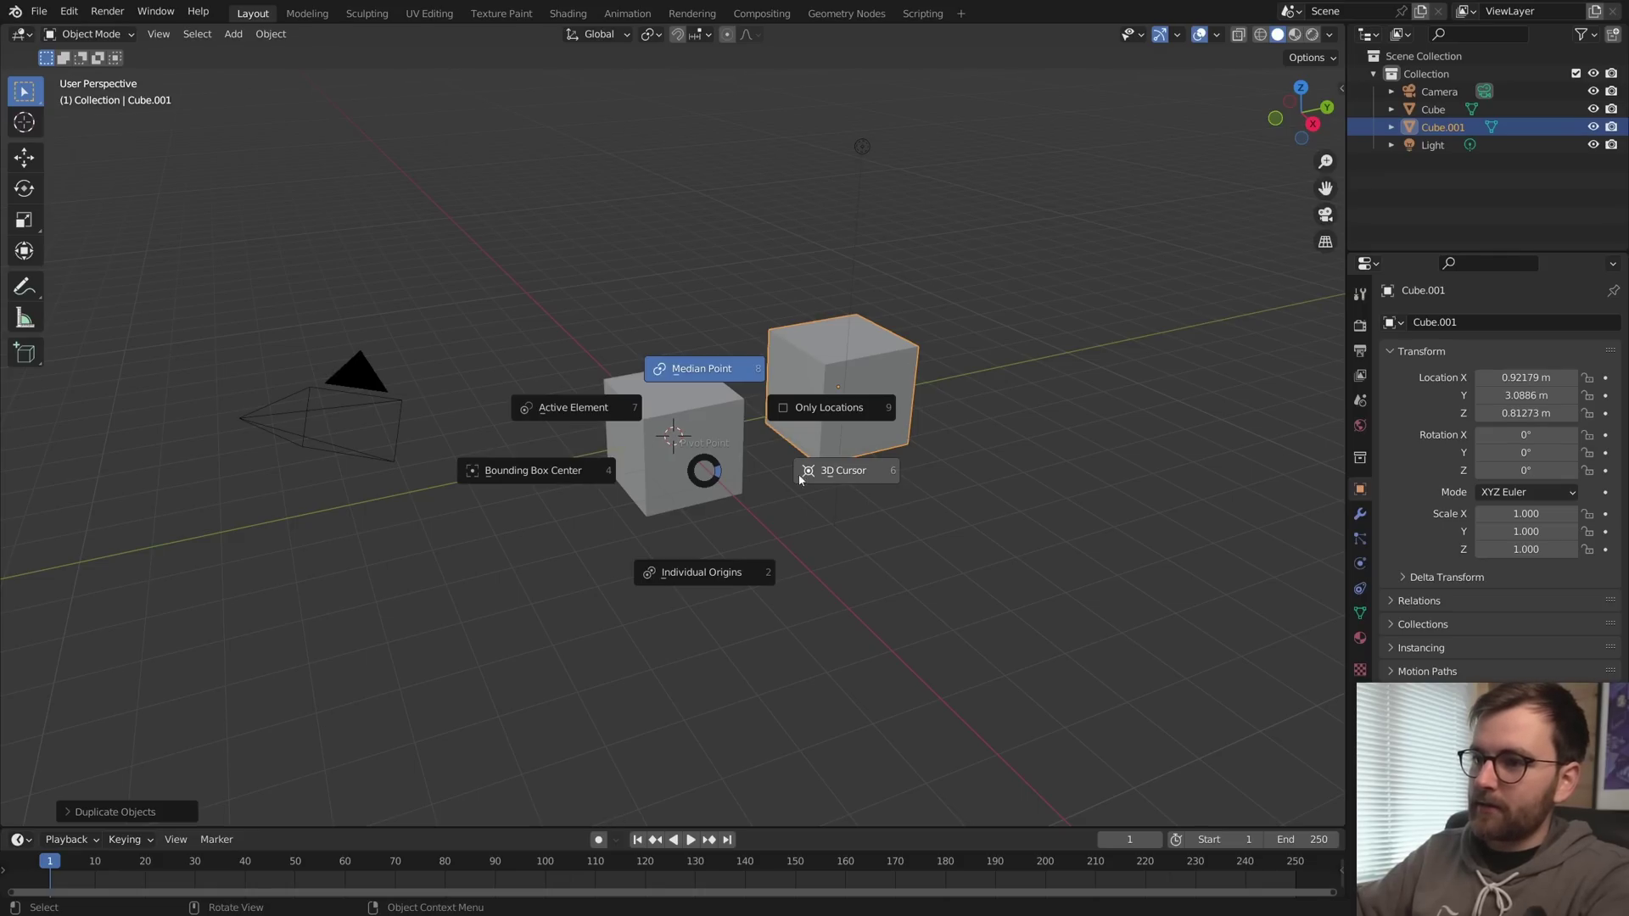
click(844, 470)
Step: Try rotating the duplicated cube around the 3D cursor several times, cancelling each rotation
key(r)
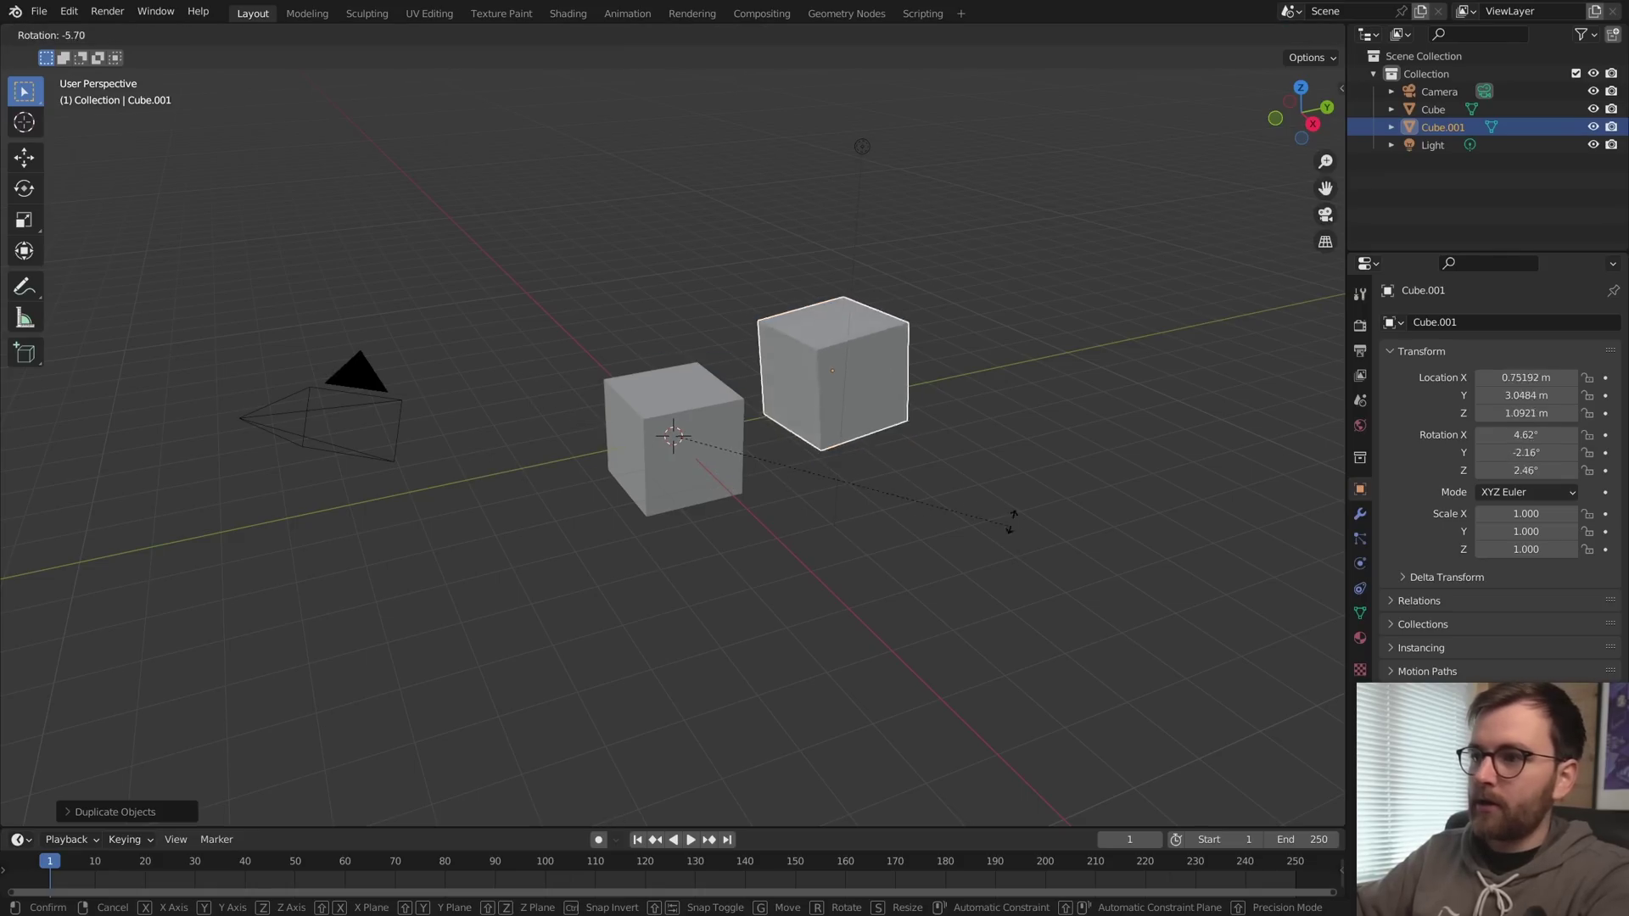
key(Escape)
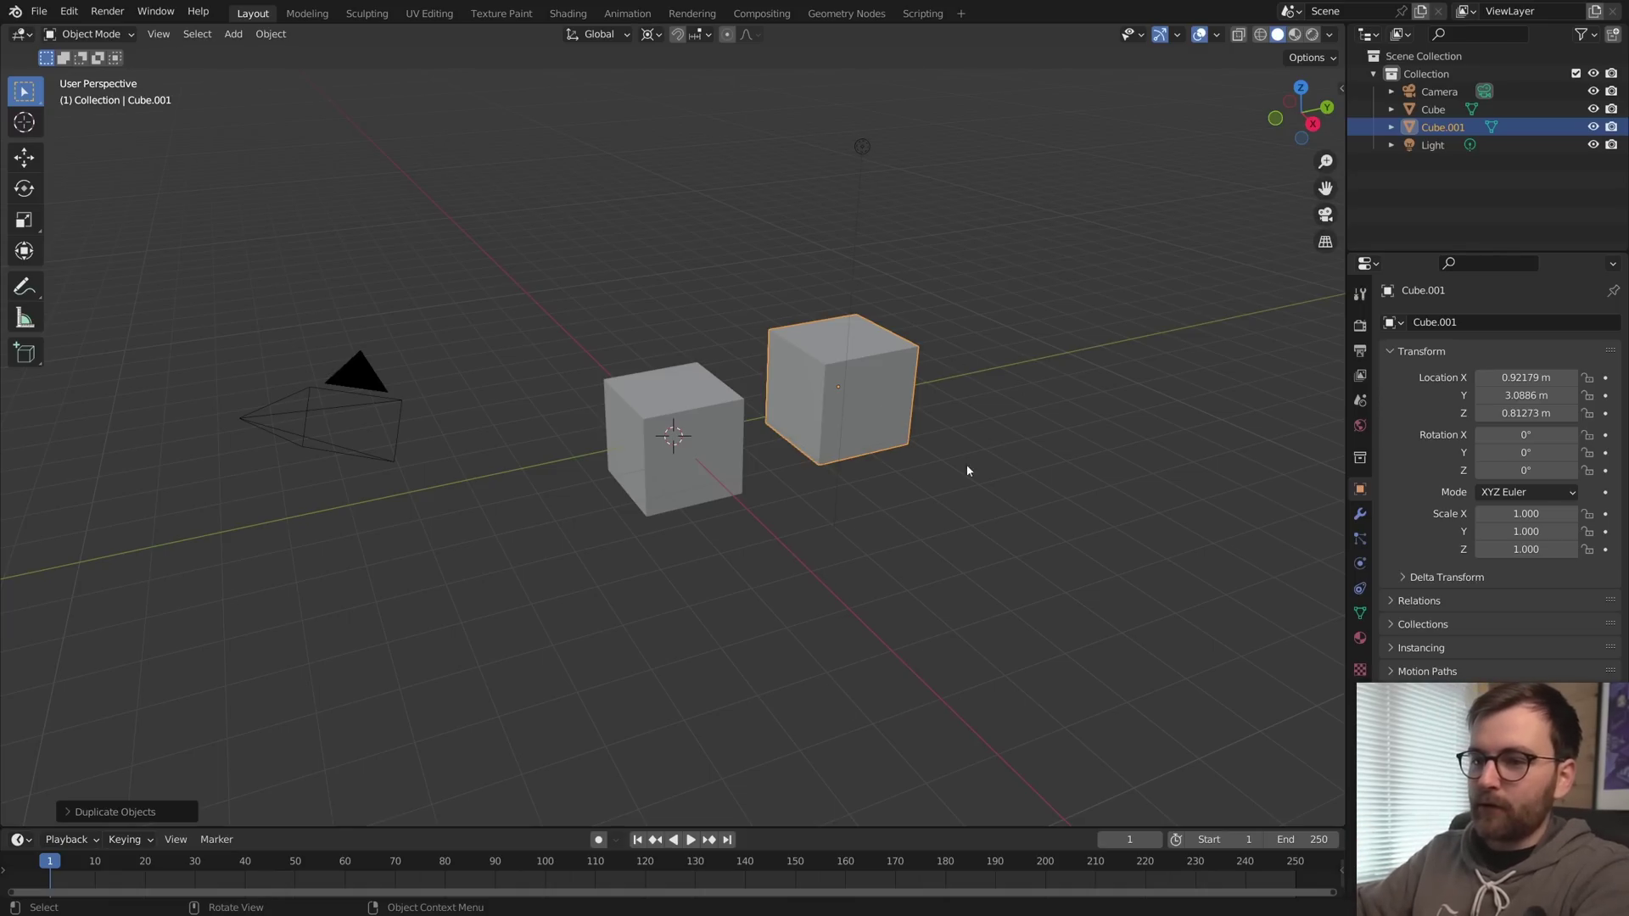
key(q)
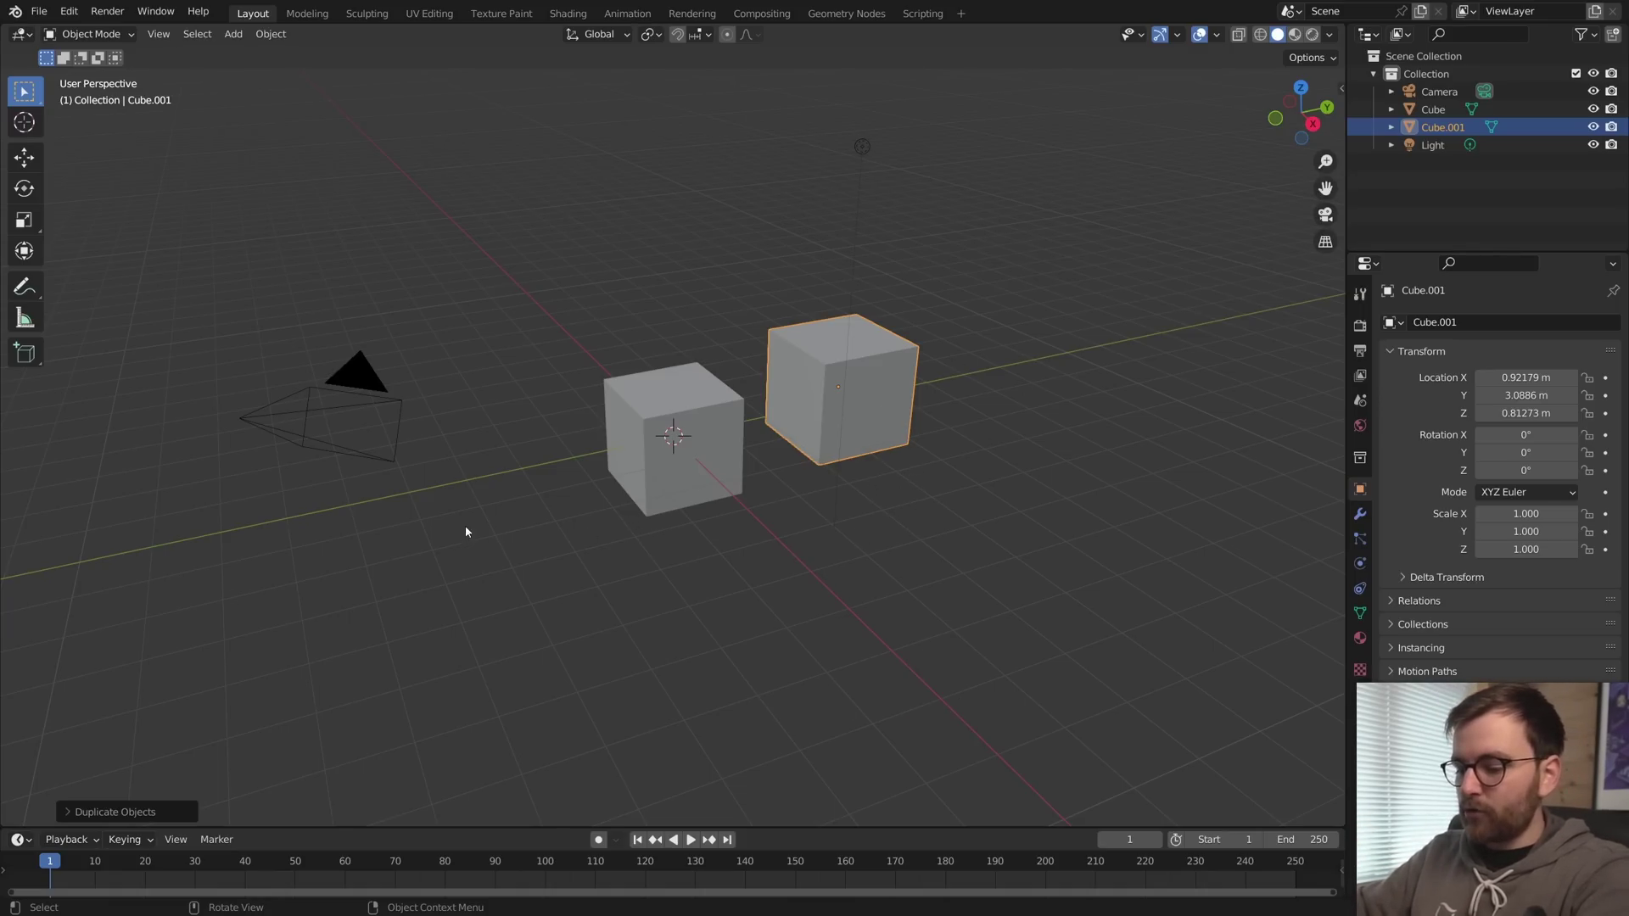
key(r)
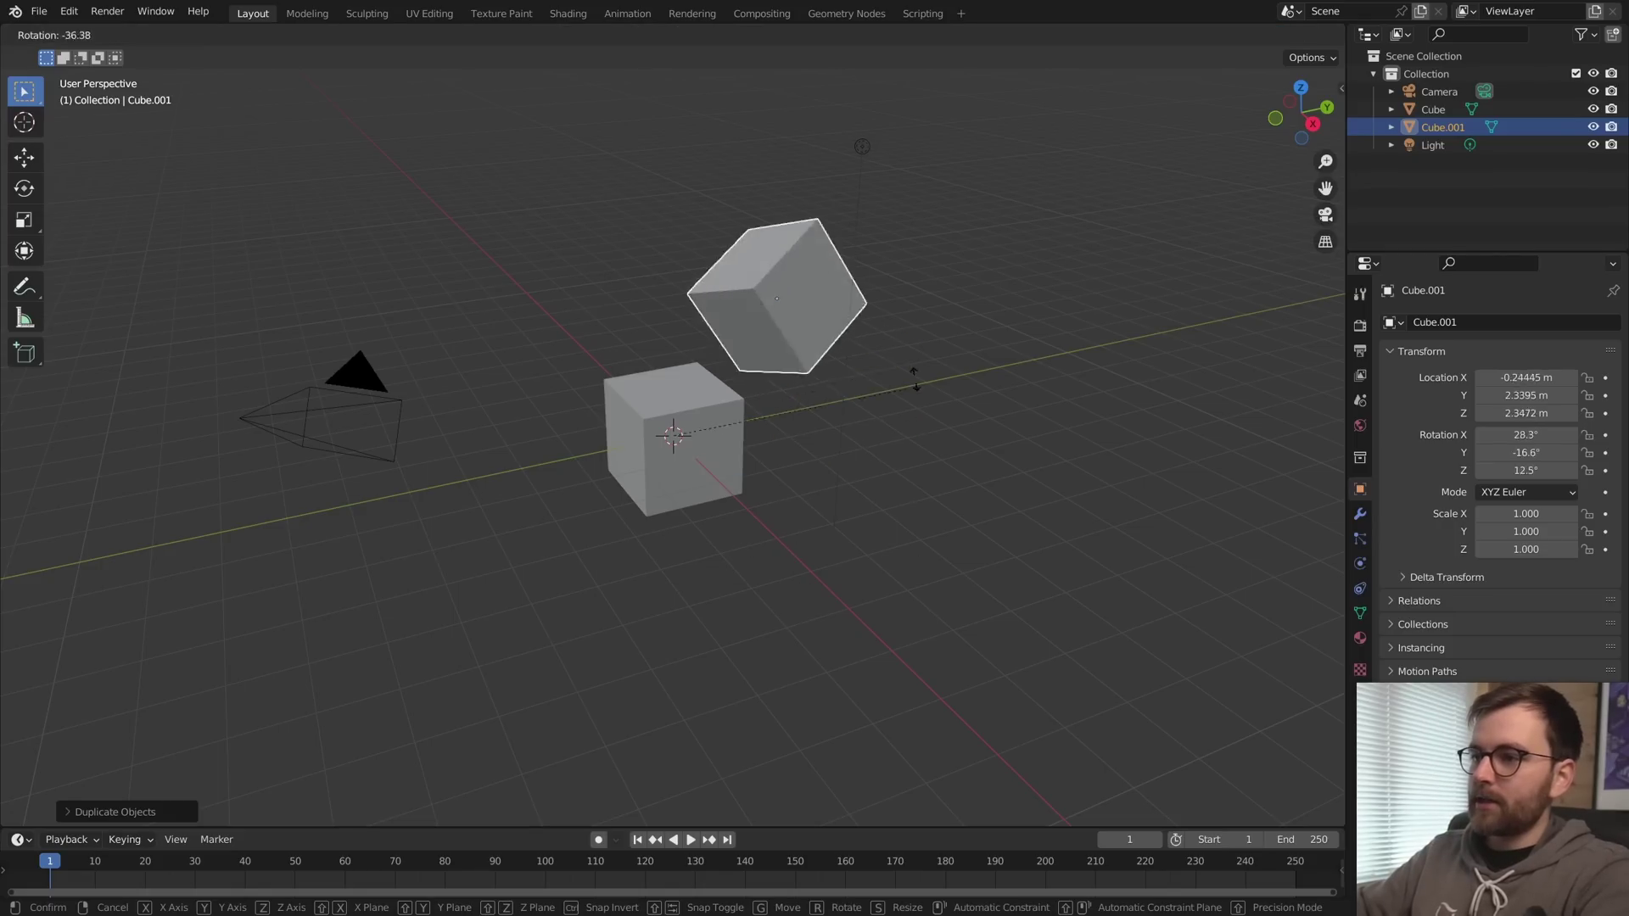
key(Escape)
key(r)
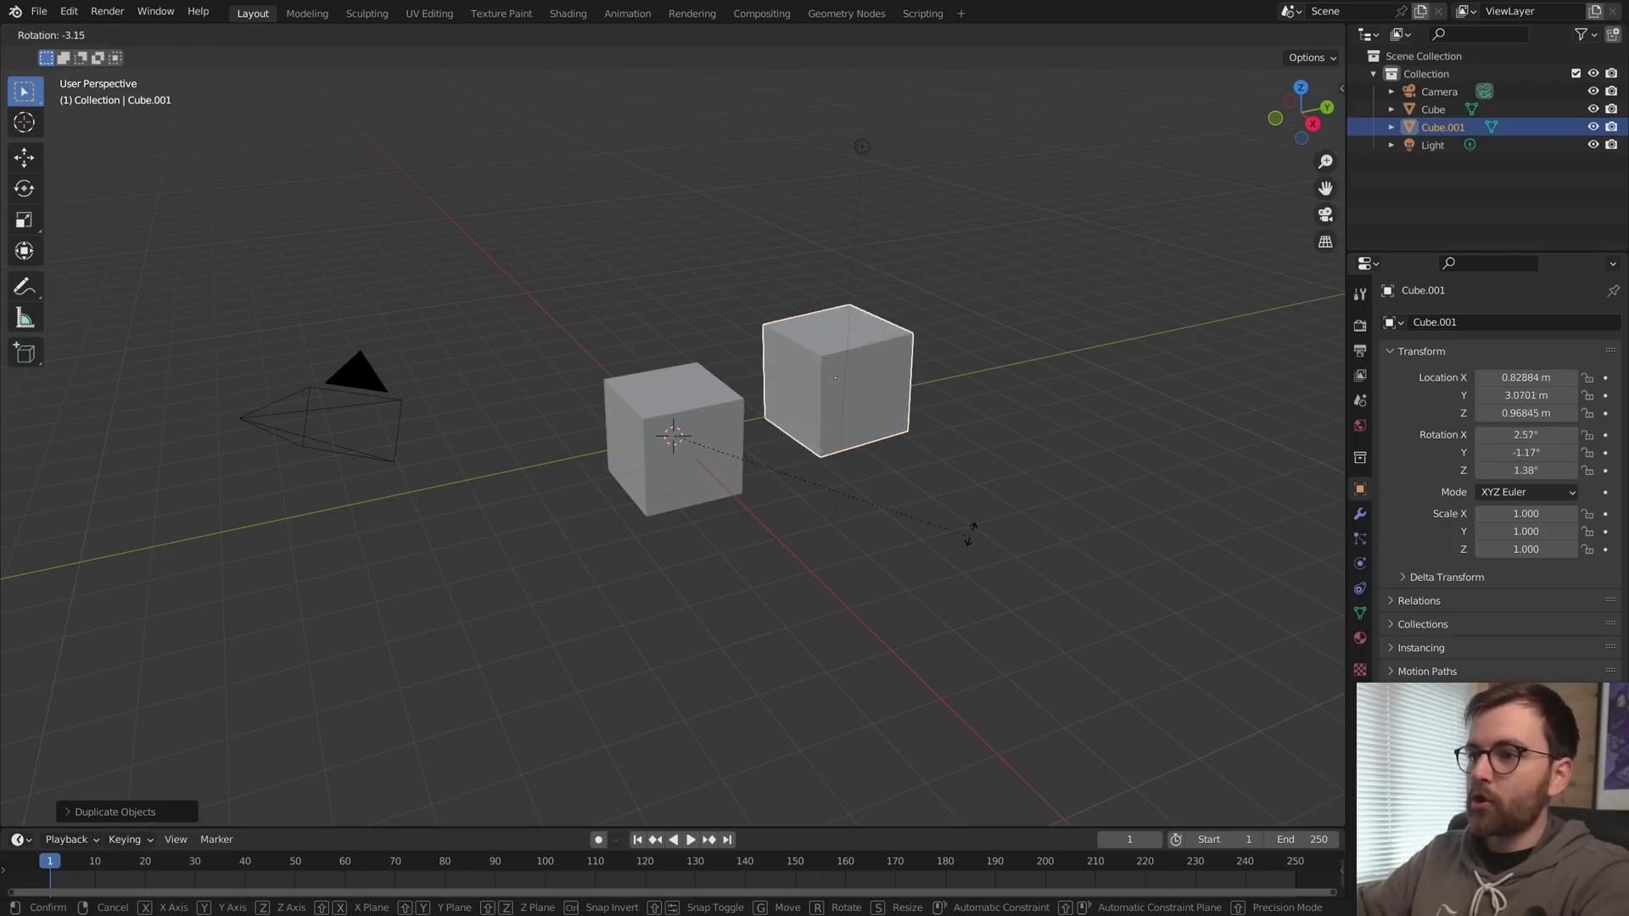
key(Escape)
Step: Move the original cube toward the camera, to about X -1.55, Y -2.93, Z 0.46 m, and leave it selected
click(715, 439)
key(g)
click(541, 416)
click(633, 295)
click(532, 386)
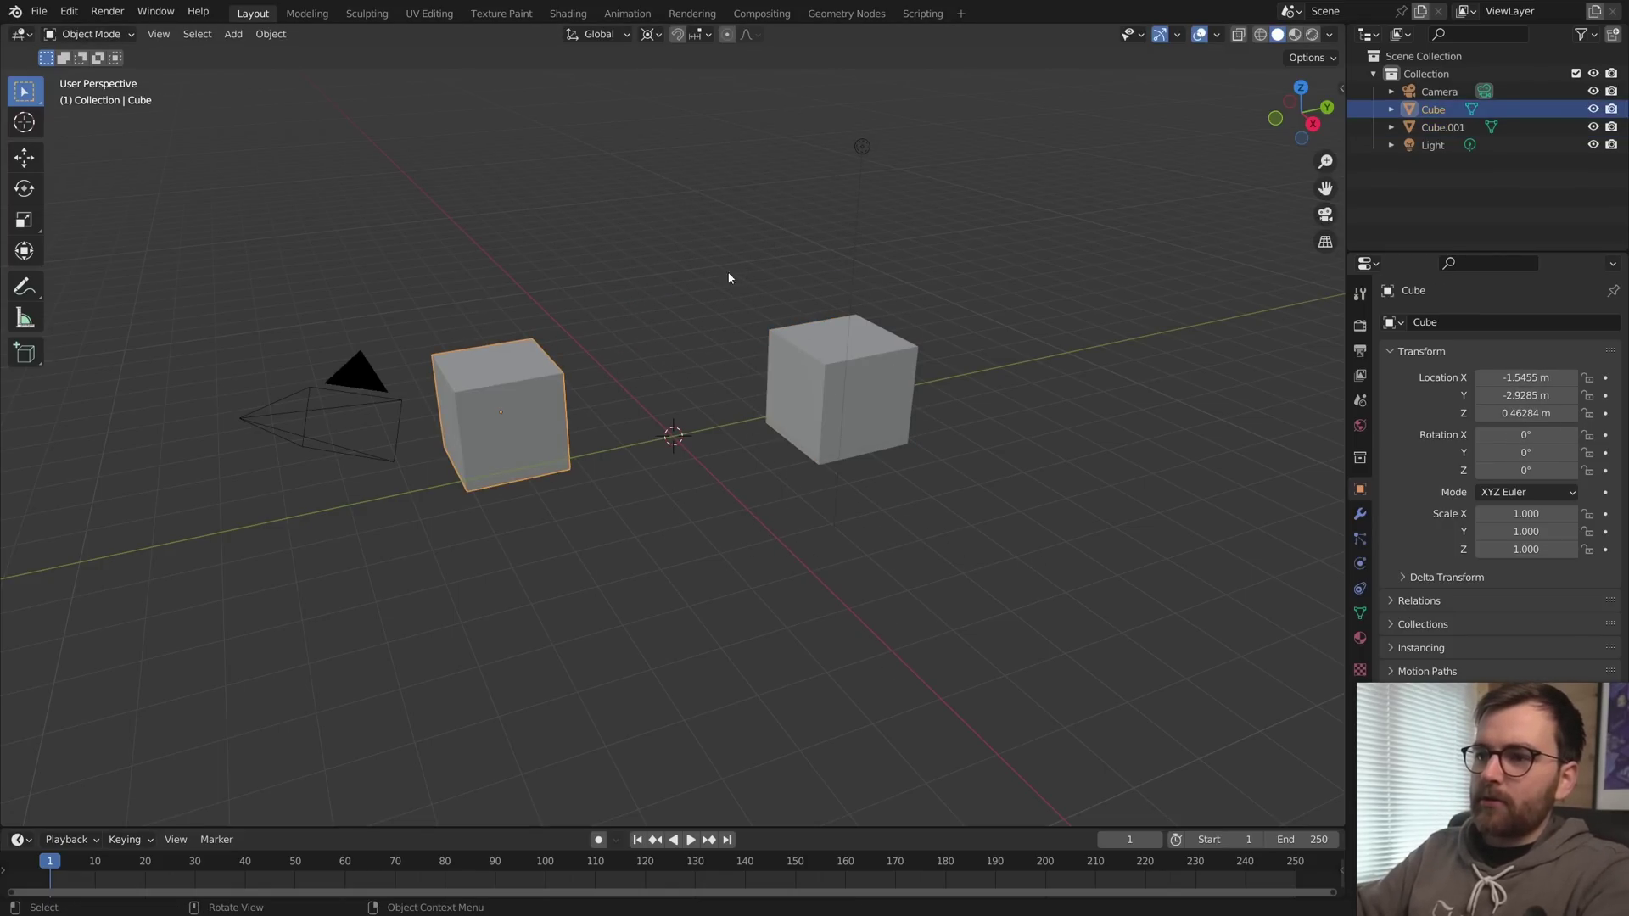
Step: Open the preferences and examine the Cycles render devices and other System settings
click(69, 11)
click(94, 268)
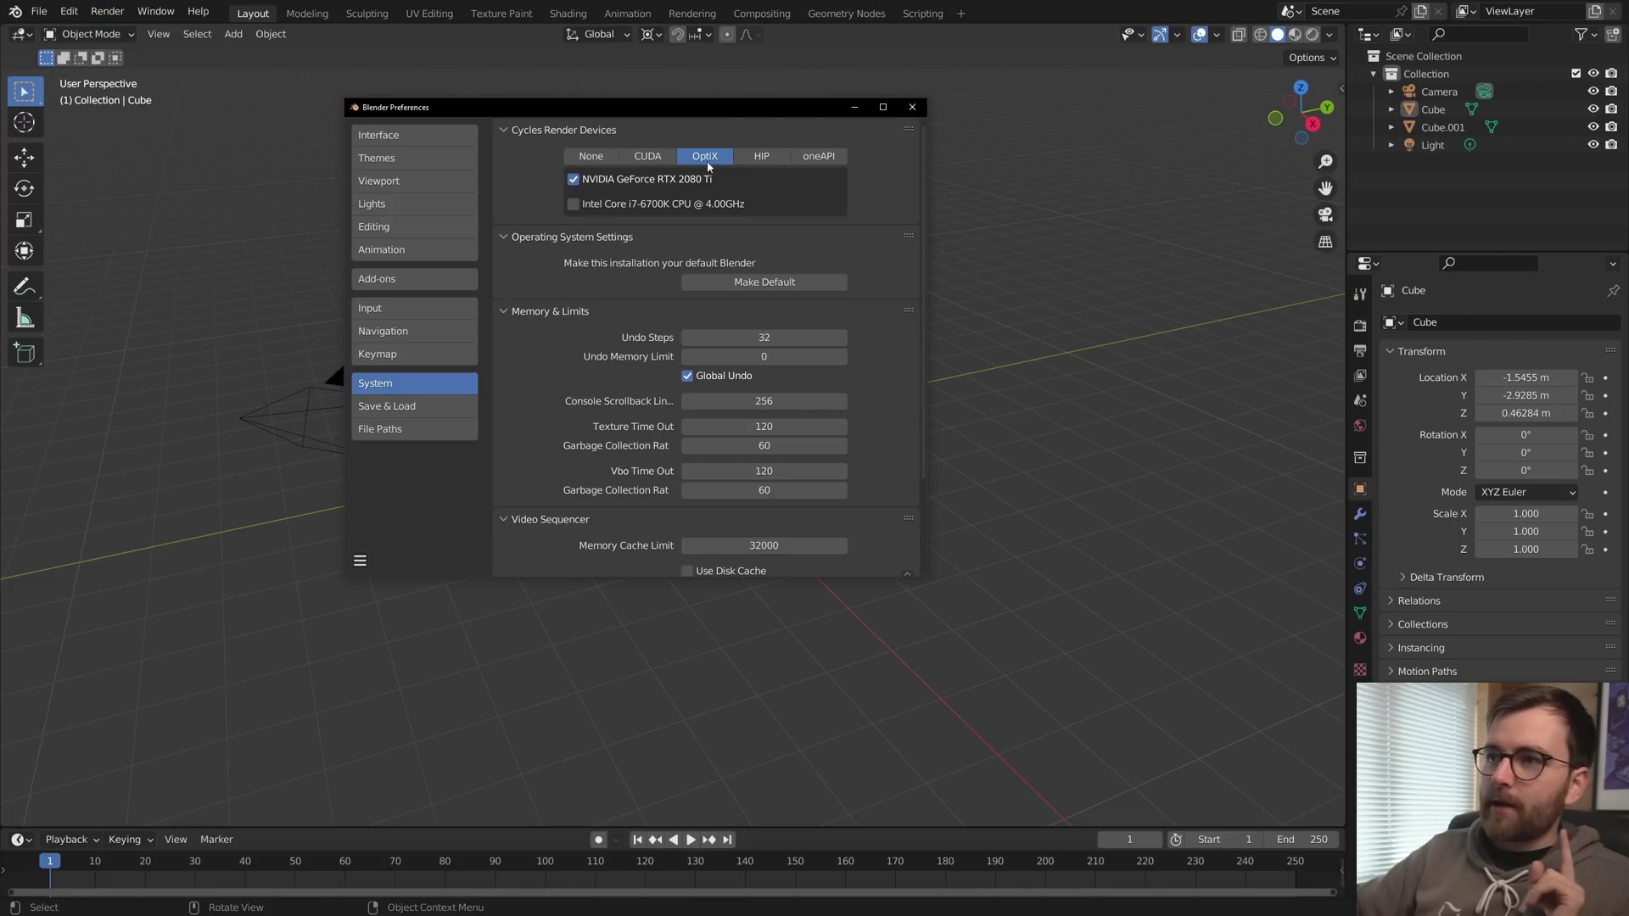
scroll(589, 304, down, 3)
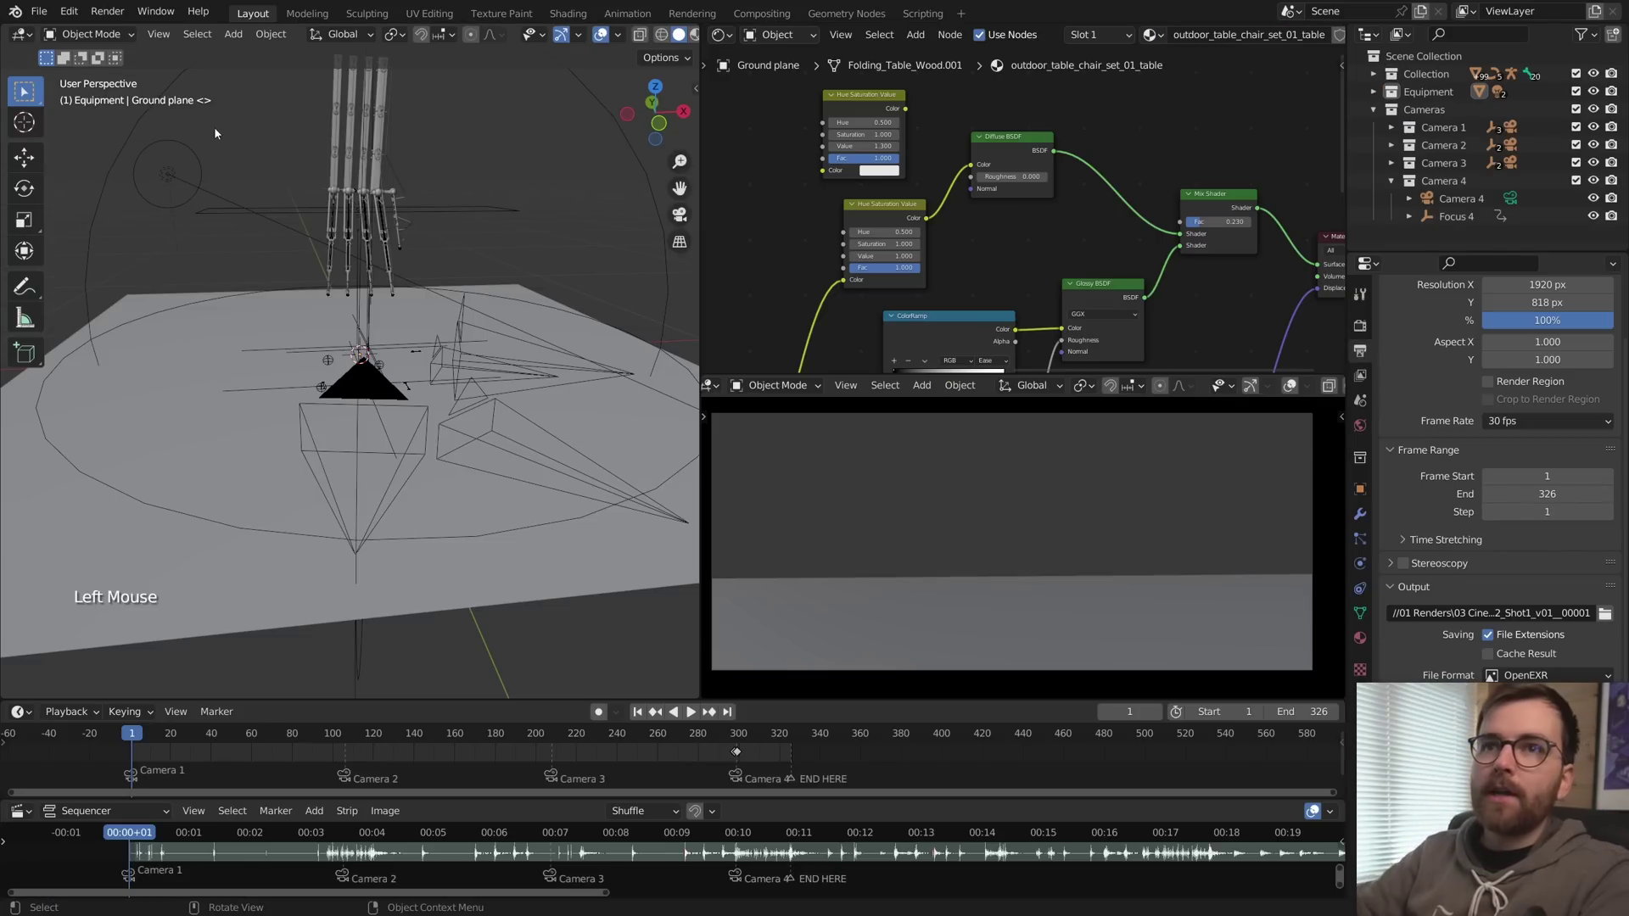
Step: Open the preferences in the outdoor table scene at the File Paths settings
click(69, 12)
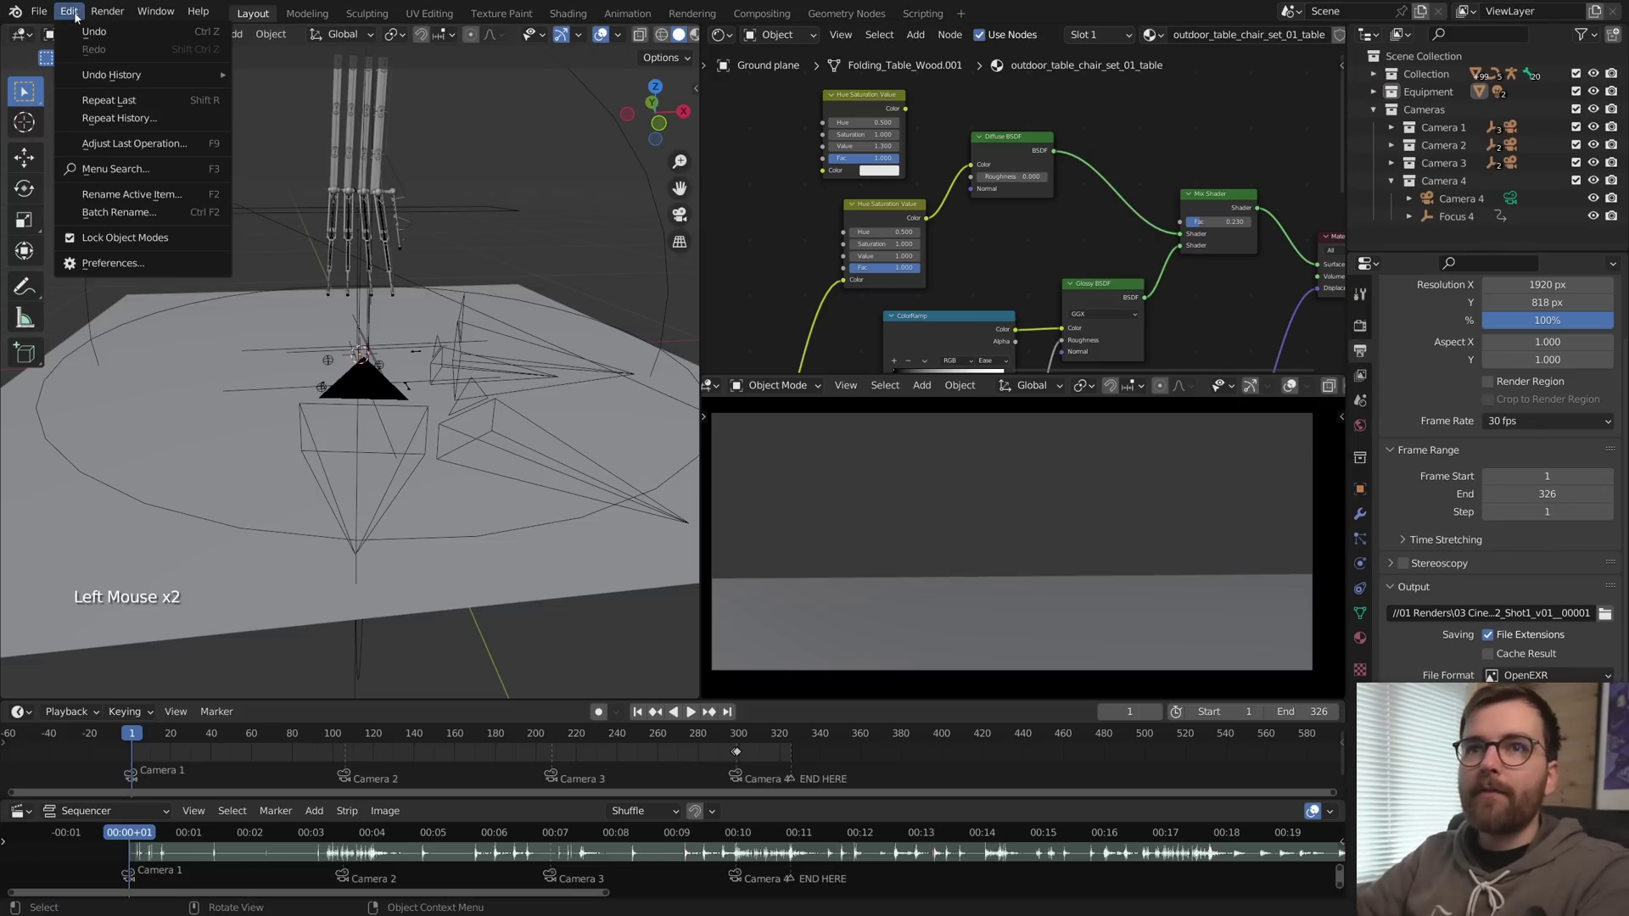
click(127, 263)
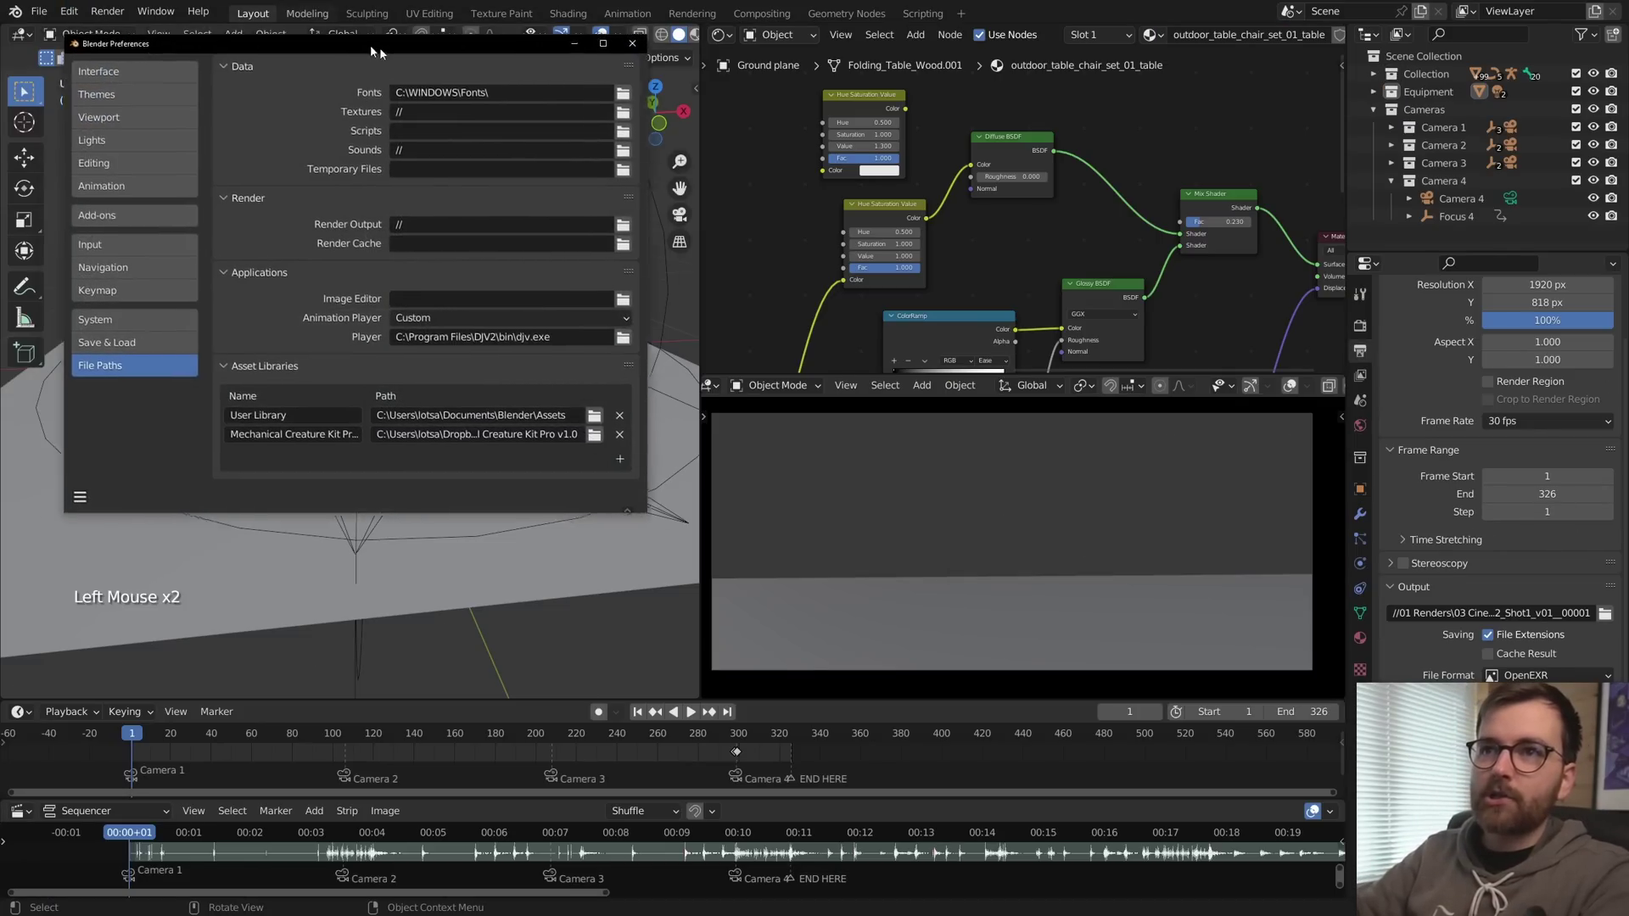
drag(370, 25, 664, 163)
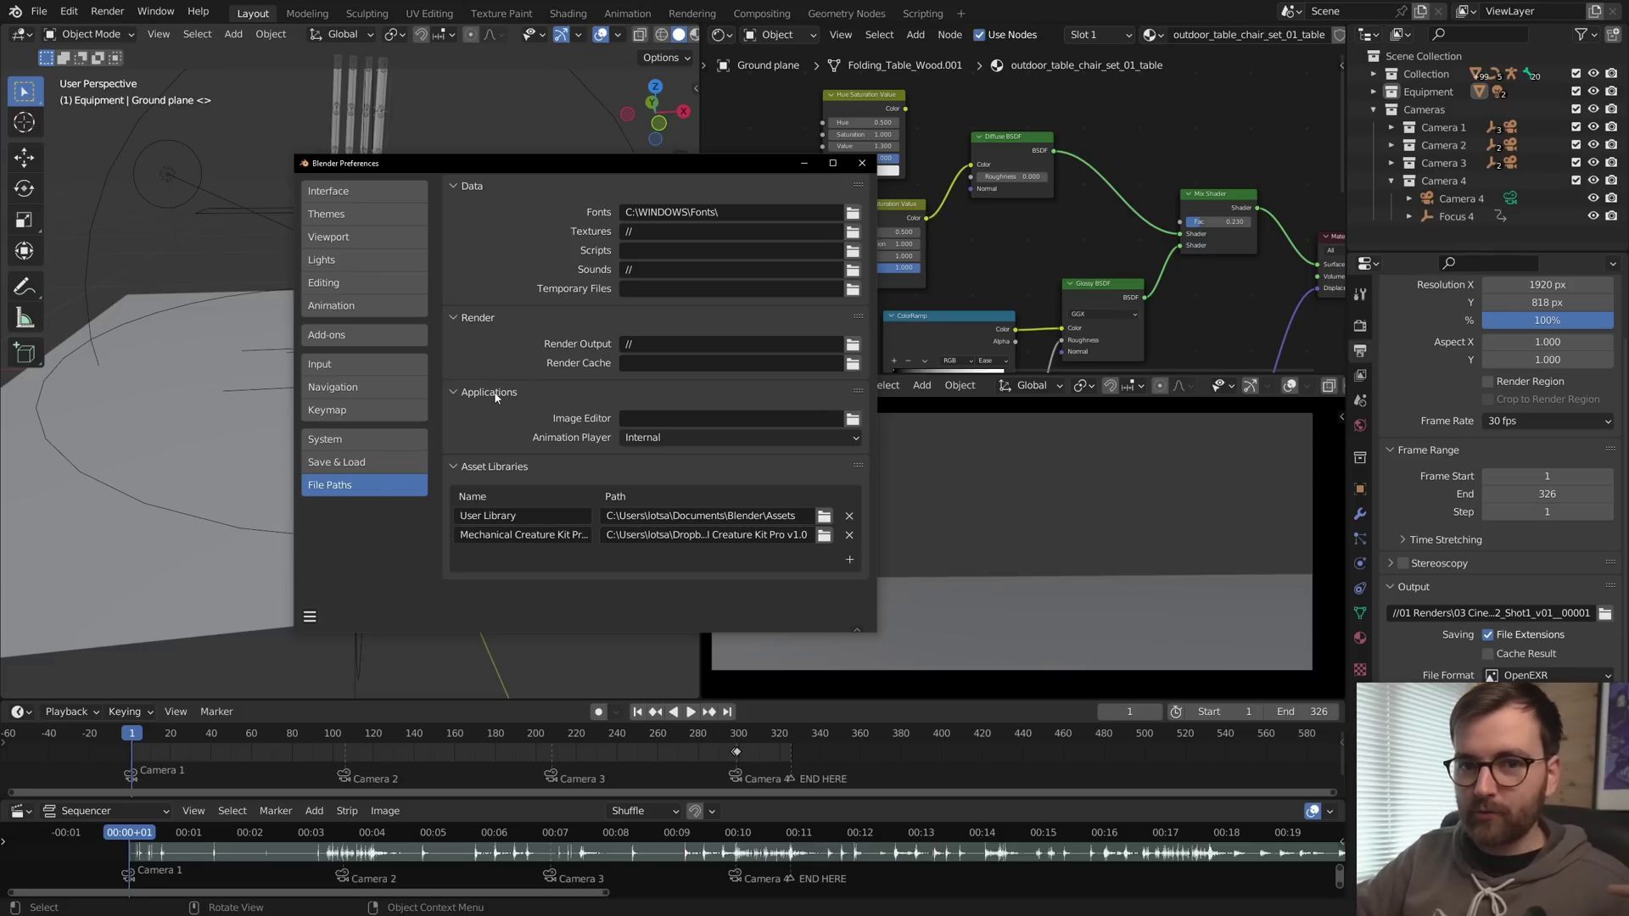
Step: Set the animation player to Custom, using djv.exe from C:\Program Files\DJV2\bin, and close the preferences
click(668, 439)
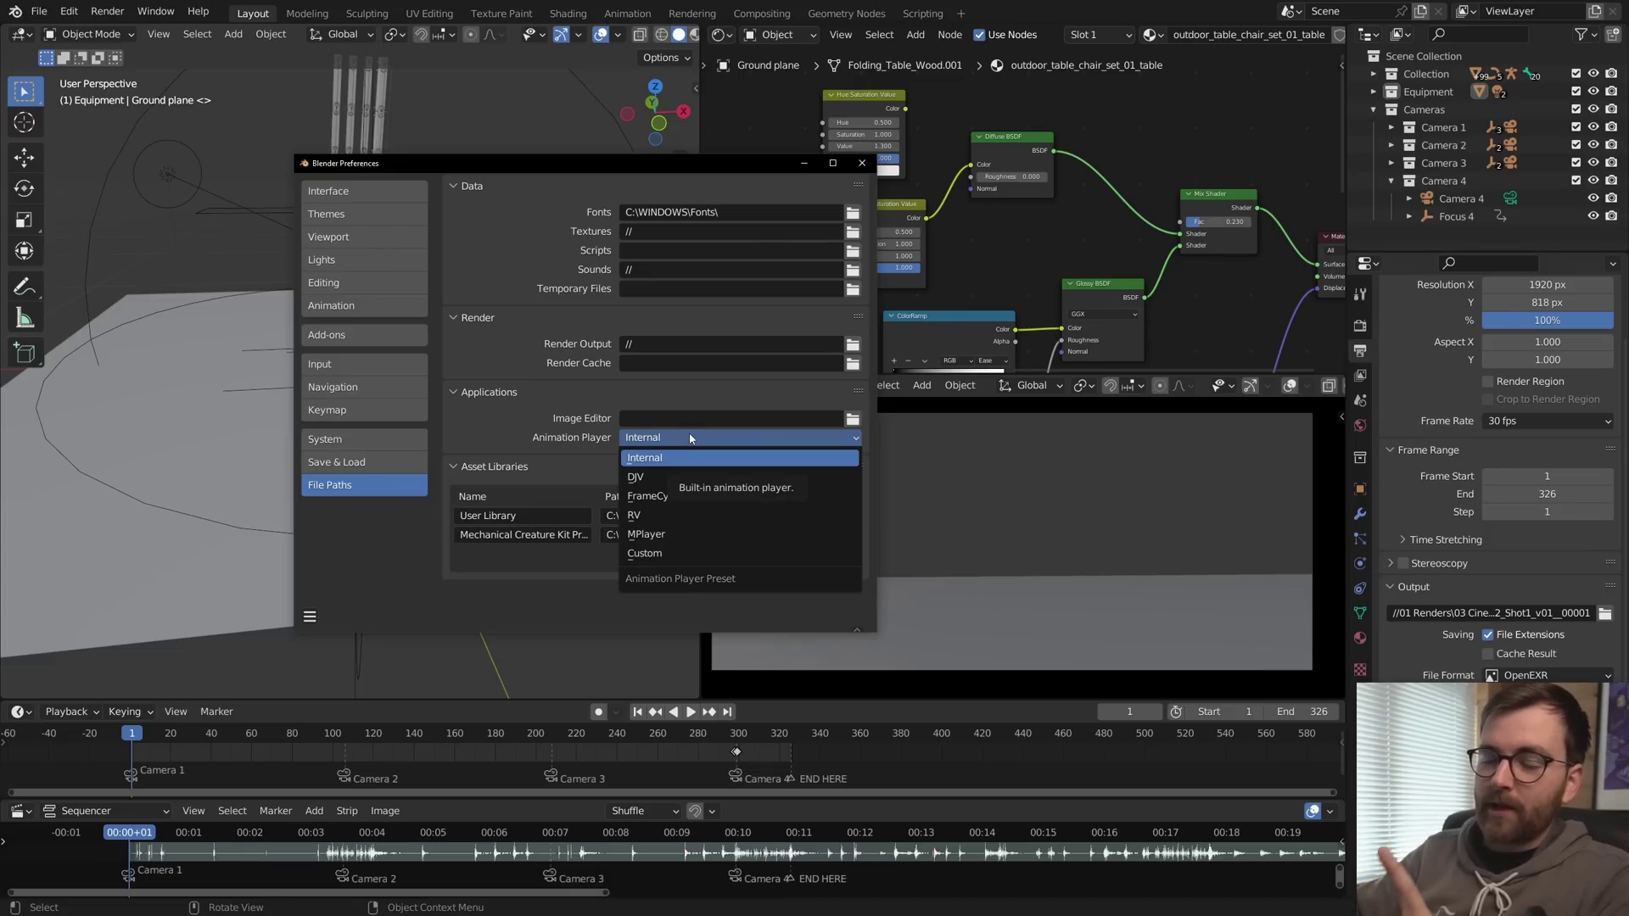
click(691, 438)
click(692, 438)
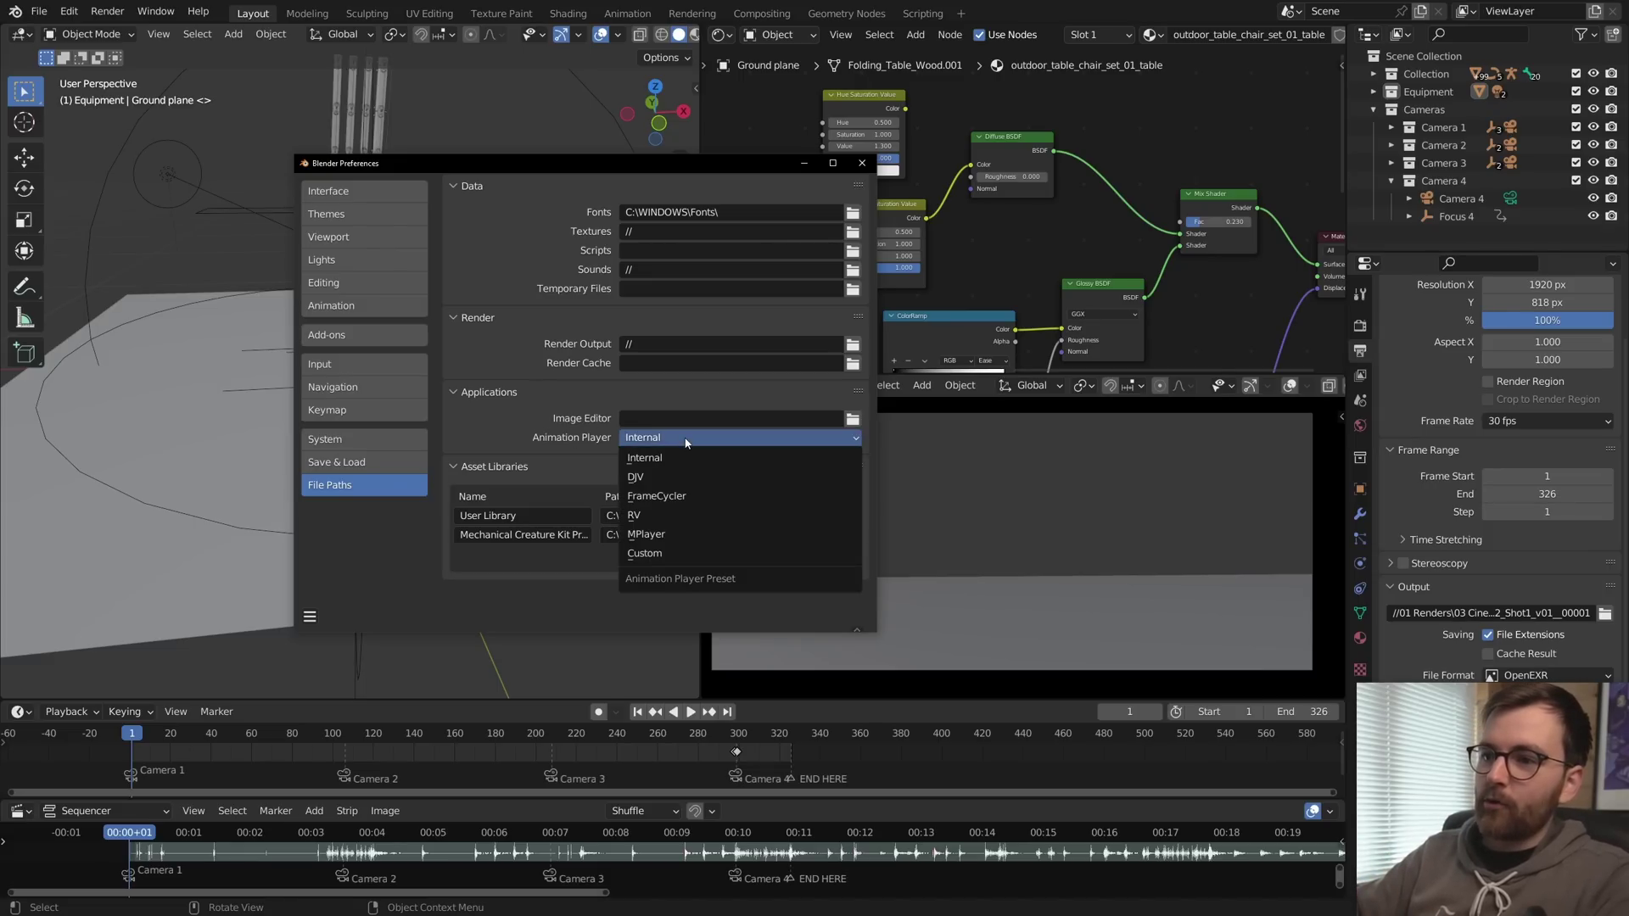
click(683, 556)
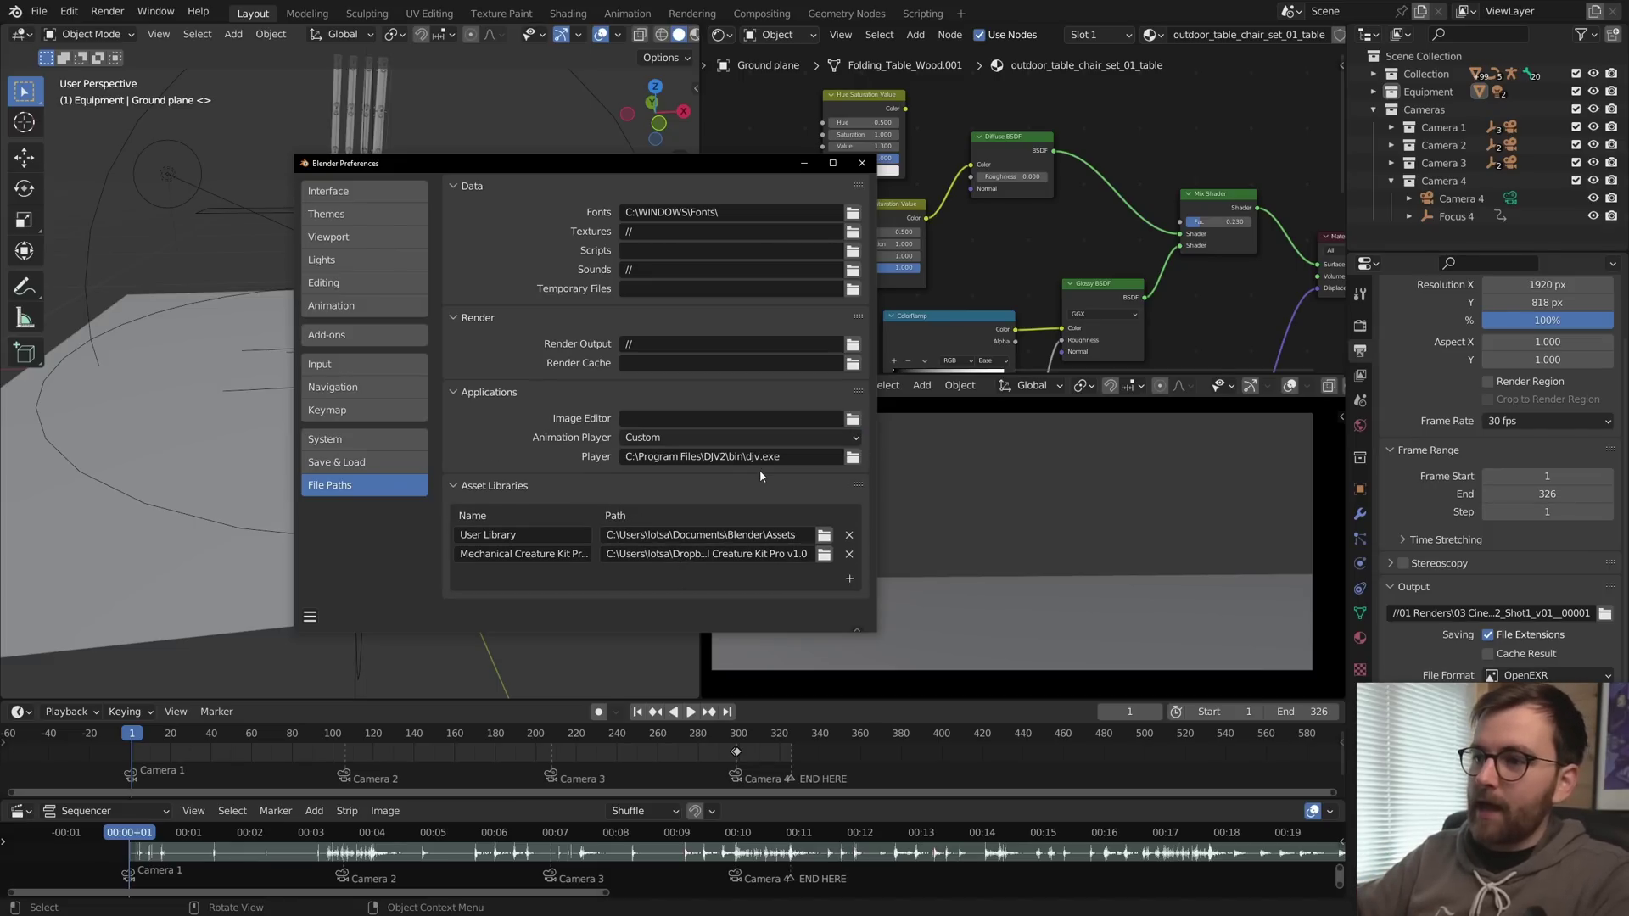
click(851, 457)
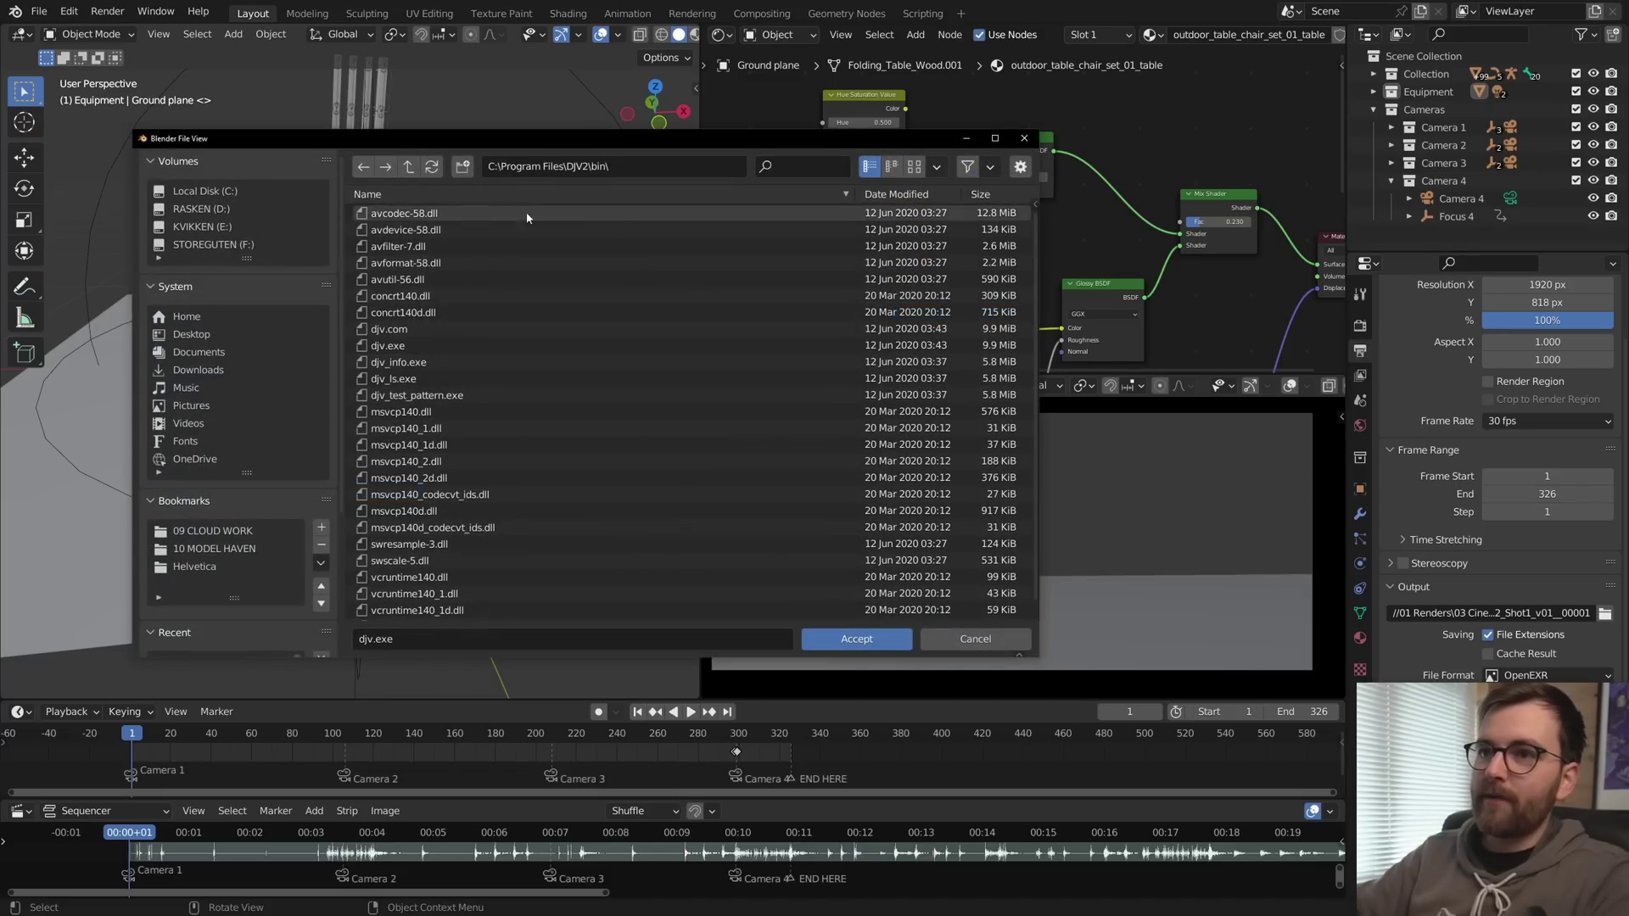
click(401, 230)
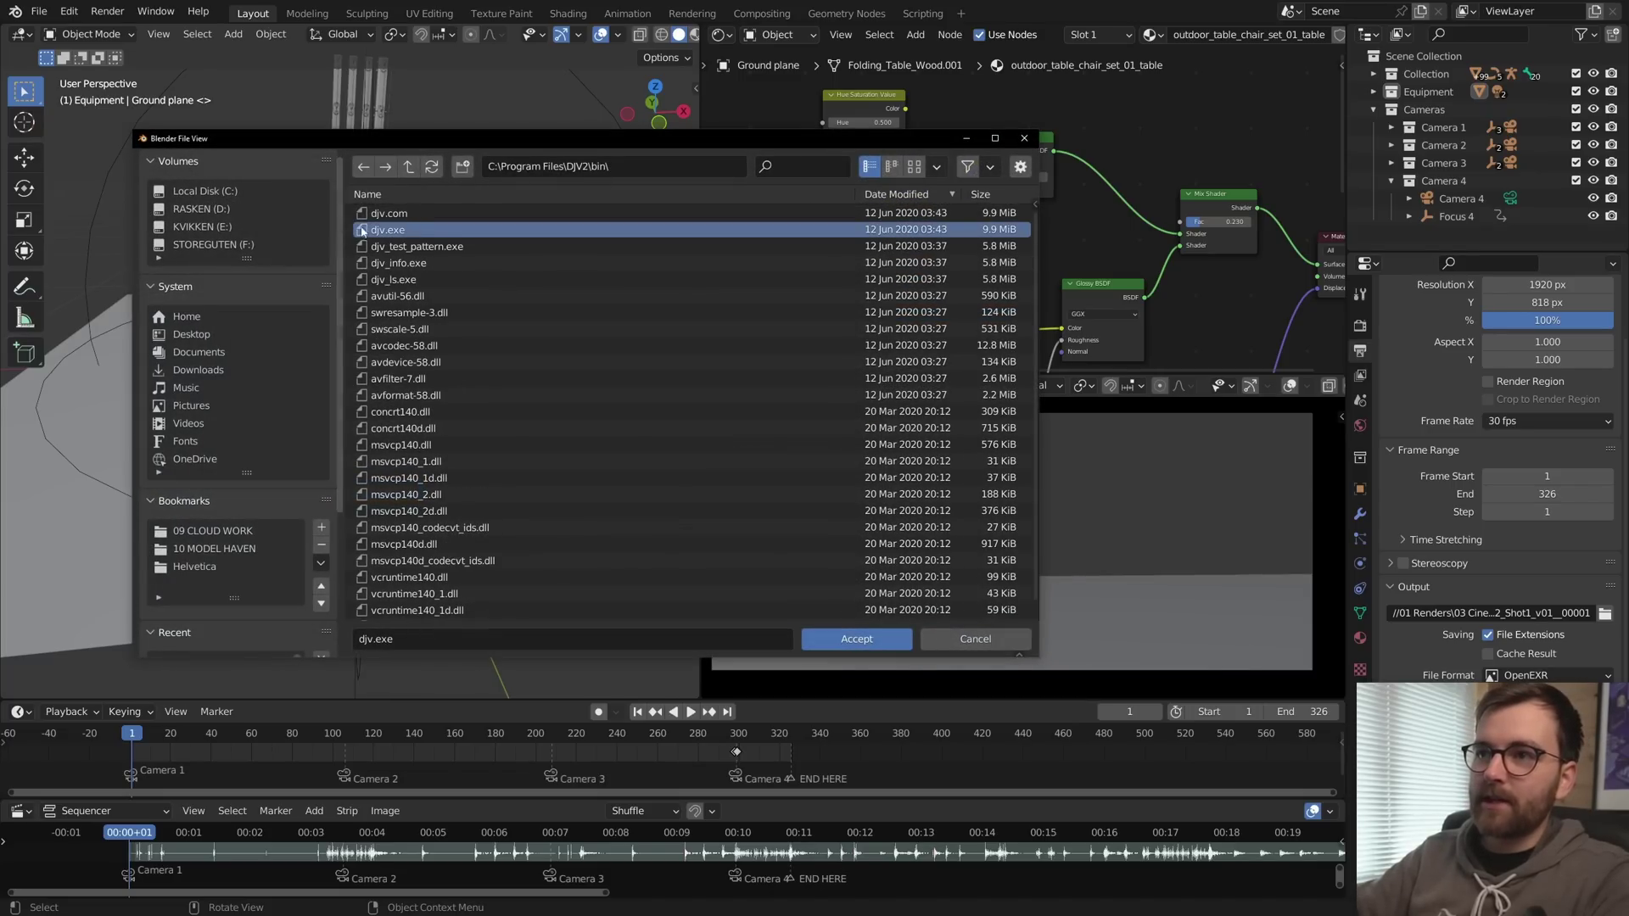
click(857, 639)
click(882, 163)
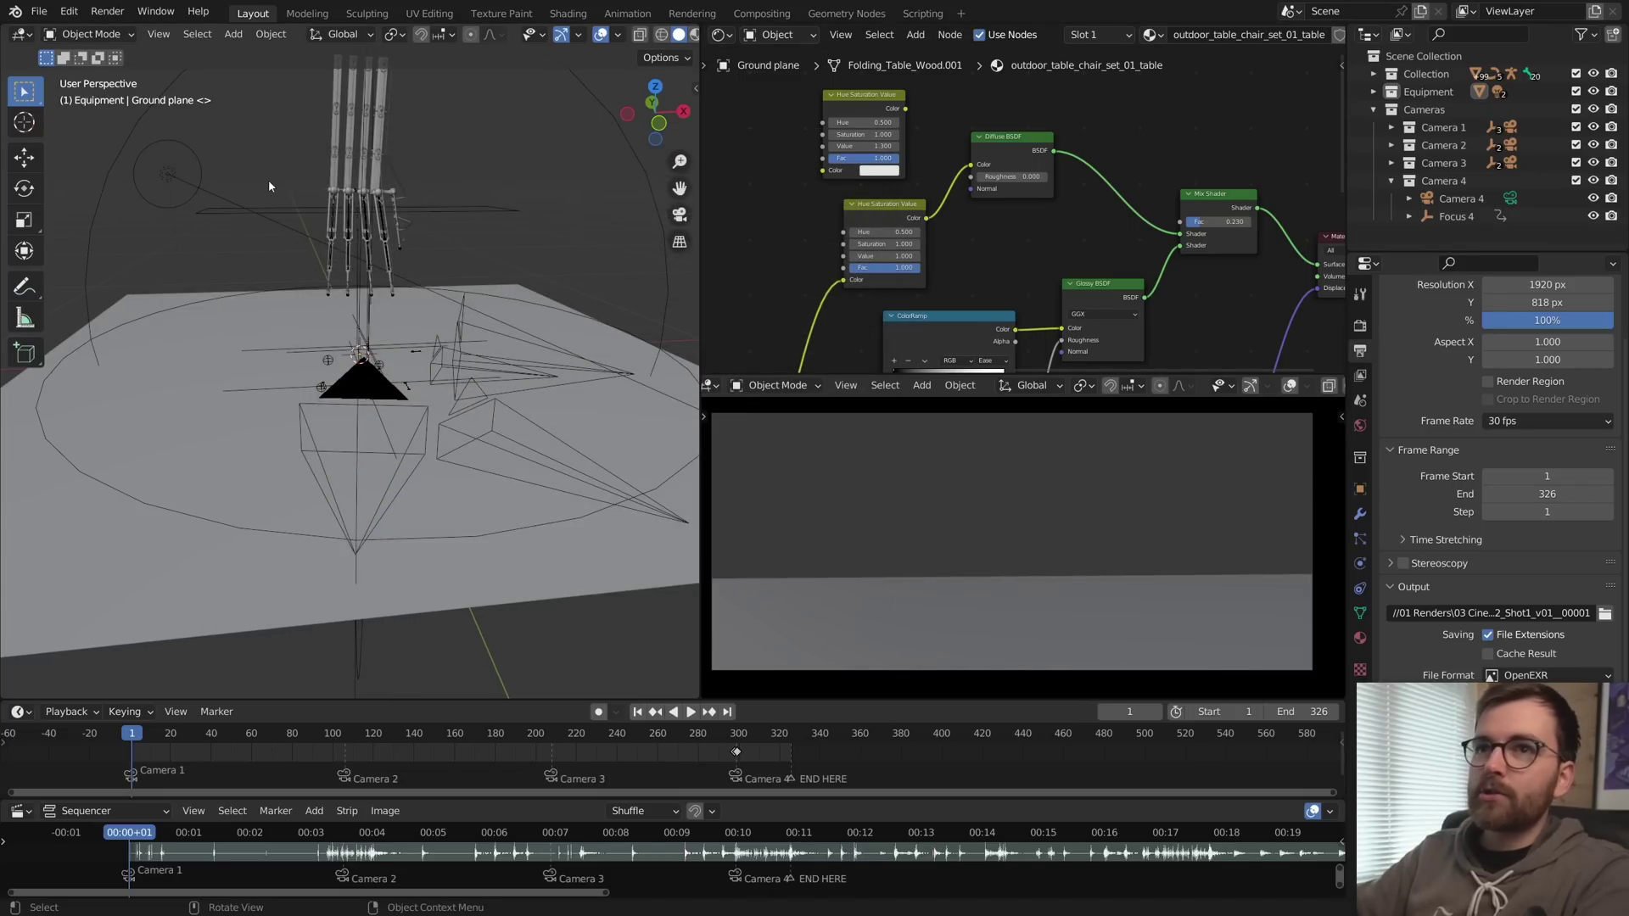
Step: View the rendered animation in DJV, scrub to about frame 64 and open the Color Space controls
click(107, 11)
click(127, 122)
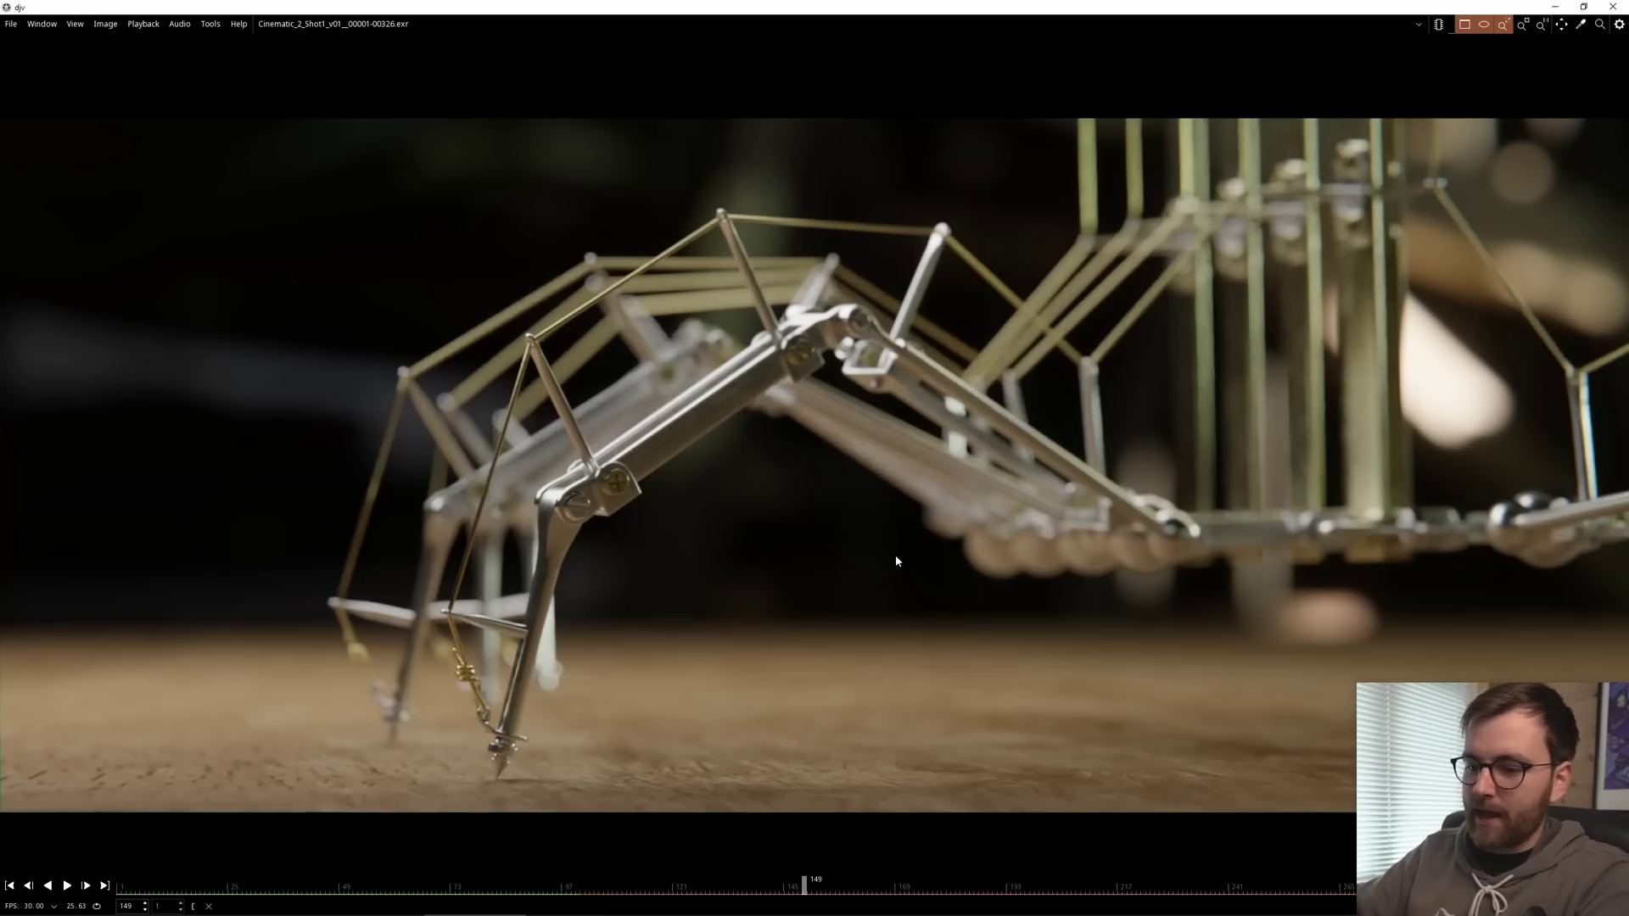
click(311, 885)
drag(311, 888, 412, 886)
click(108, 28)
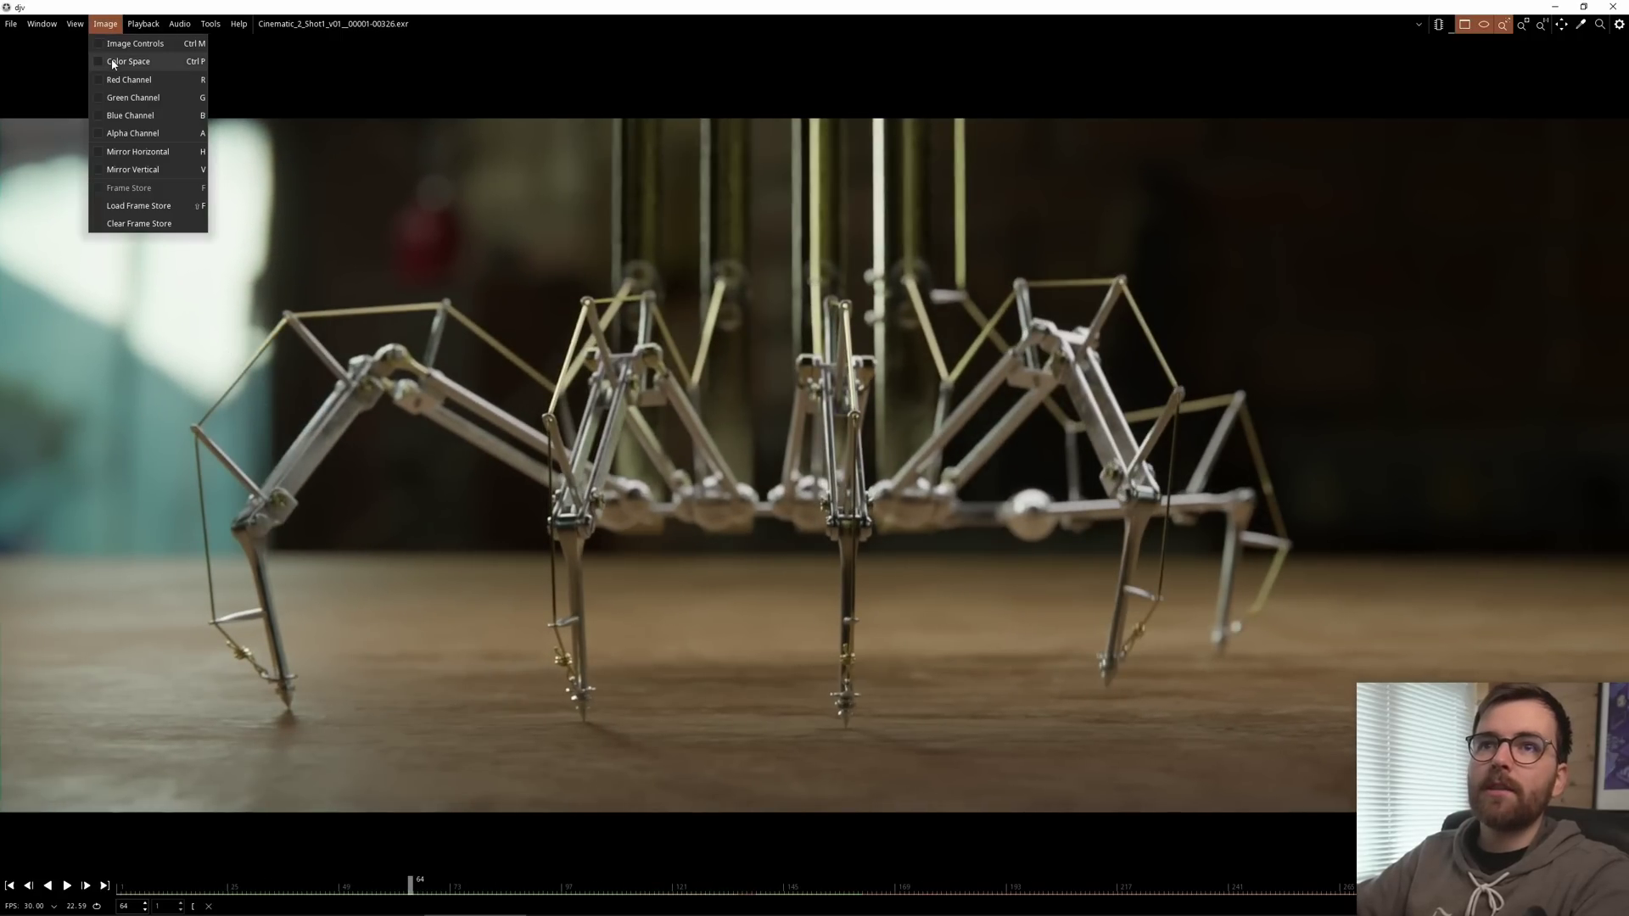
click(129, 61)
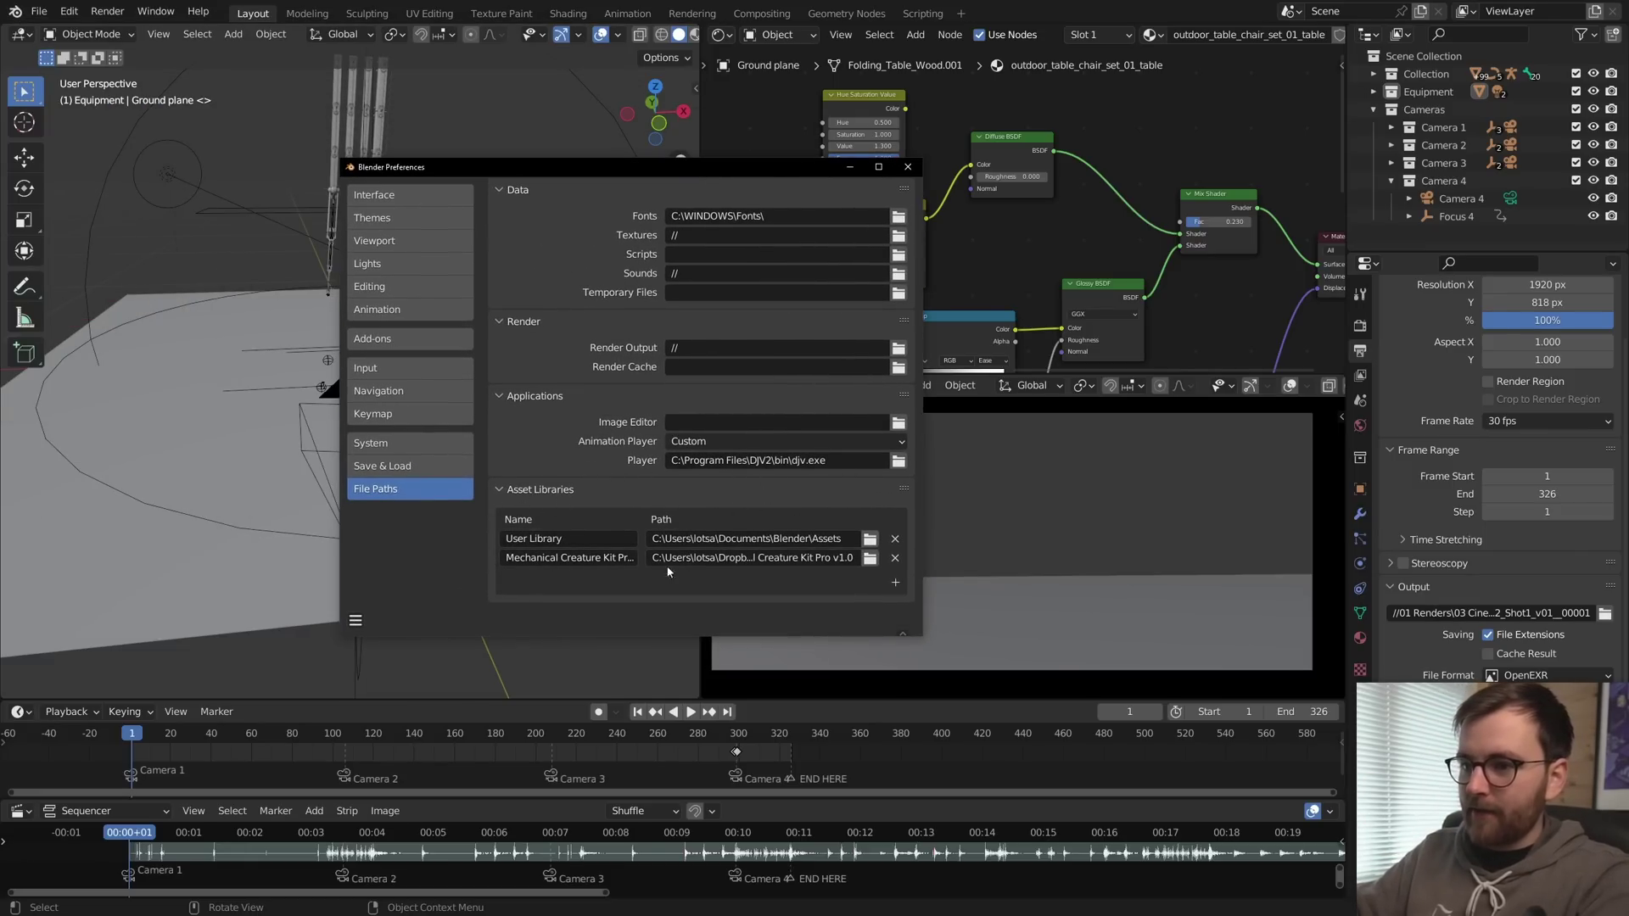
Step: Back in Blender, enlarge the output properties, collapse the Format settings and browse the rendered OpenEXR frames in the output folder
drag(1411, 349, 1408, 67)
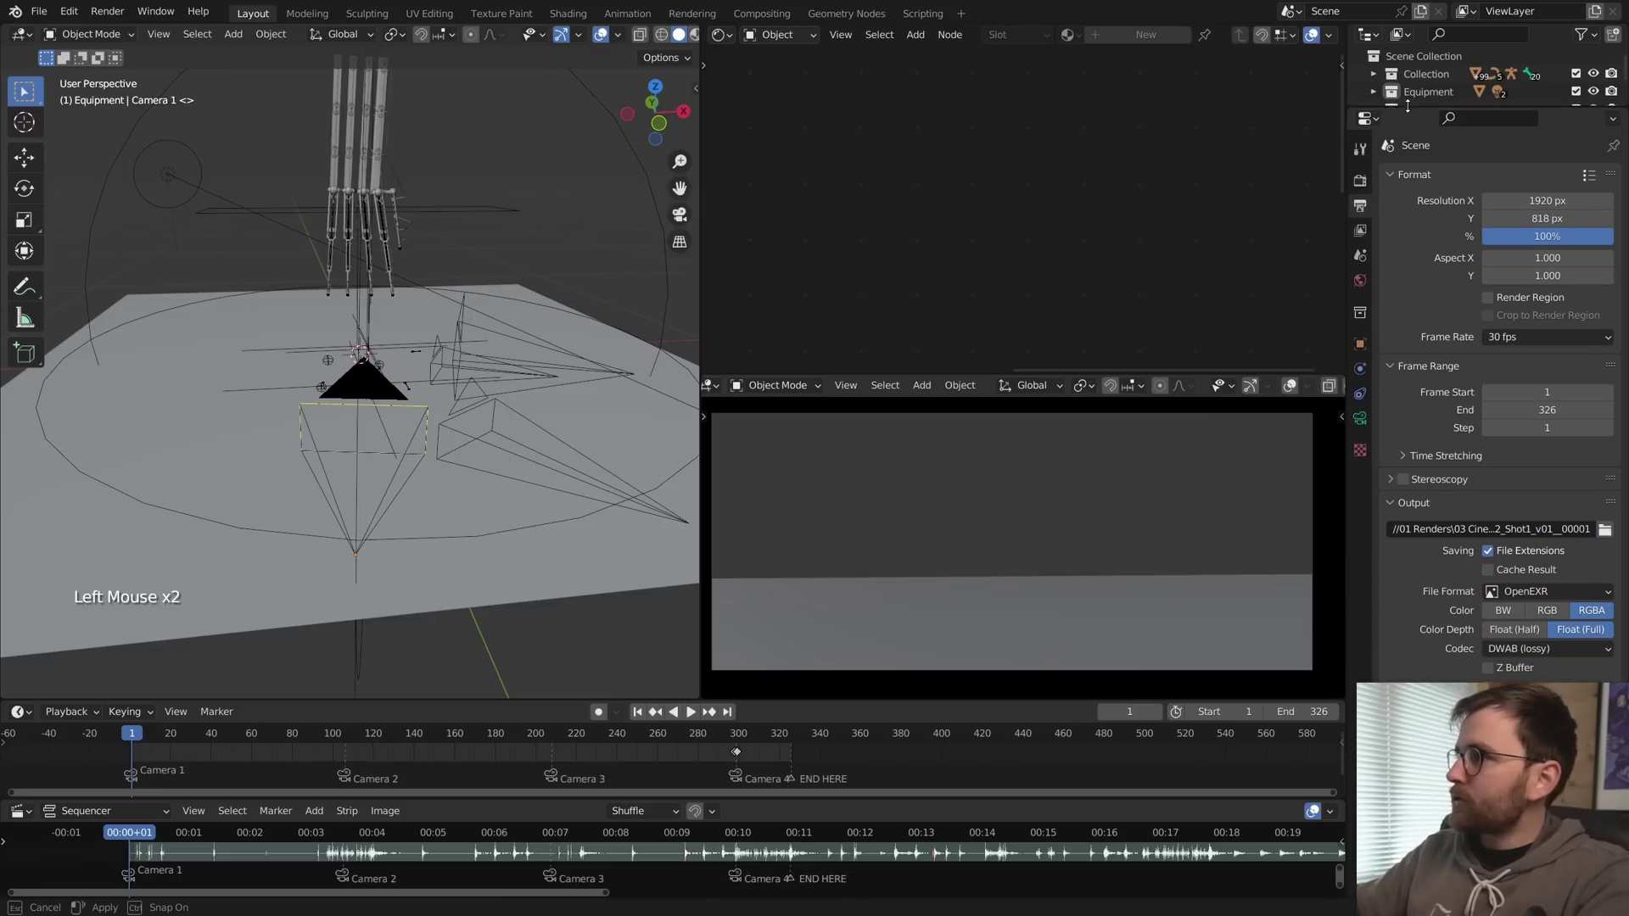
click(1412, 133)
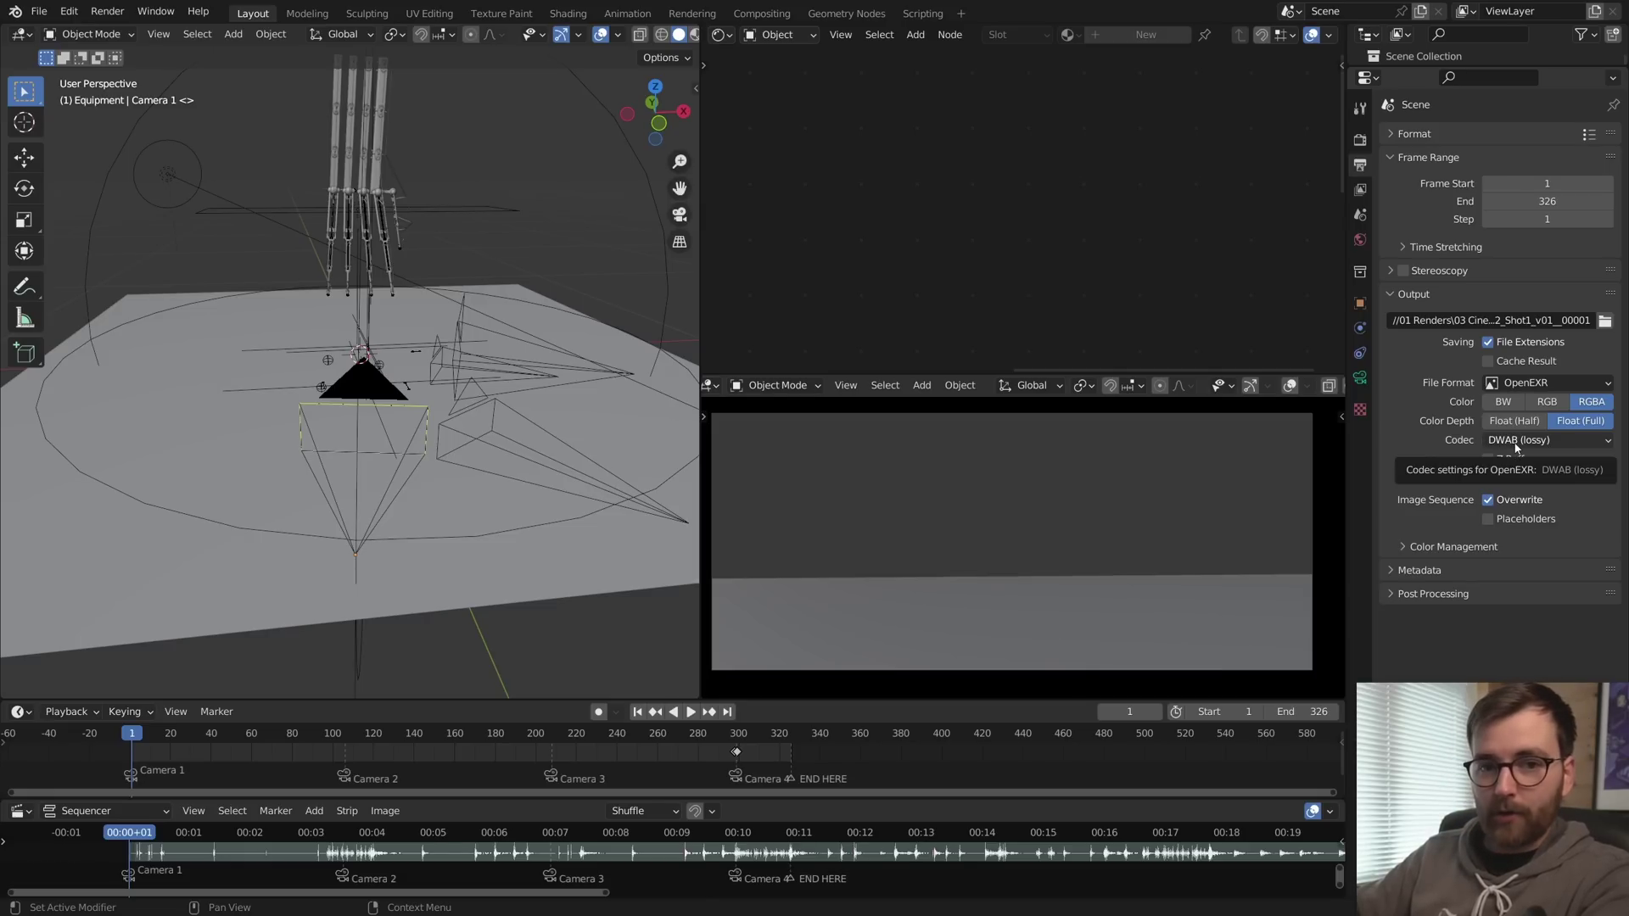
click(1605, 321)
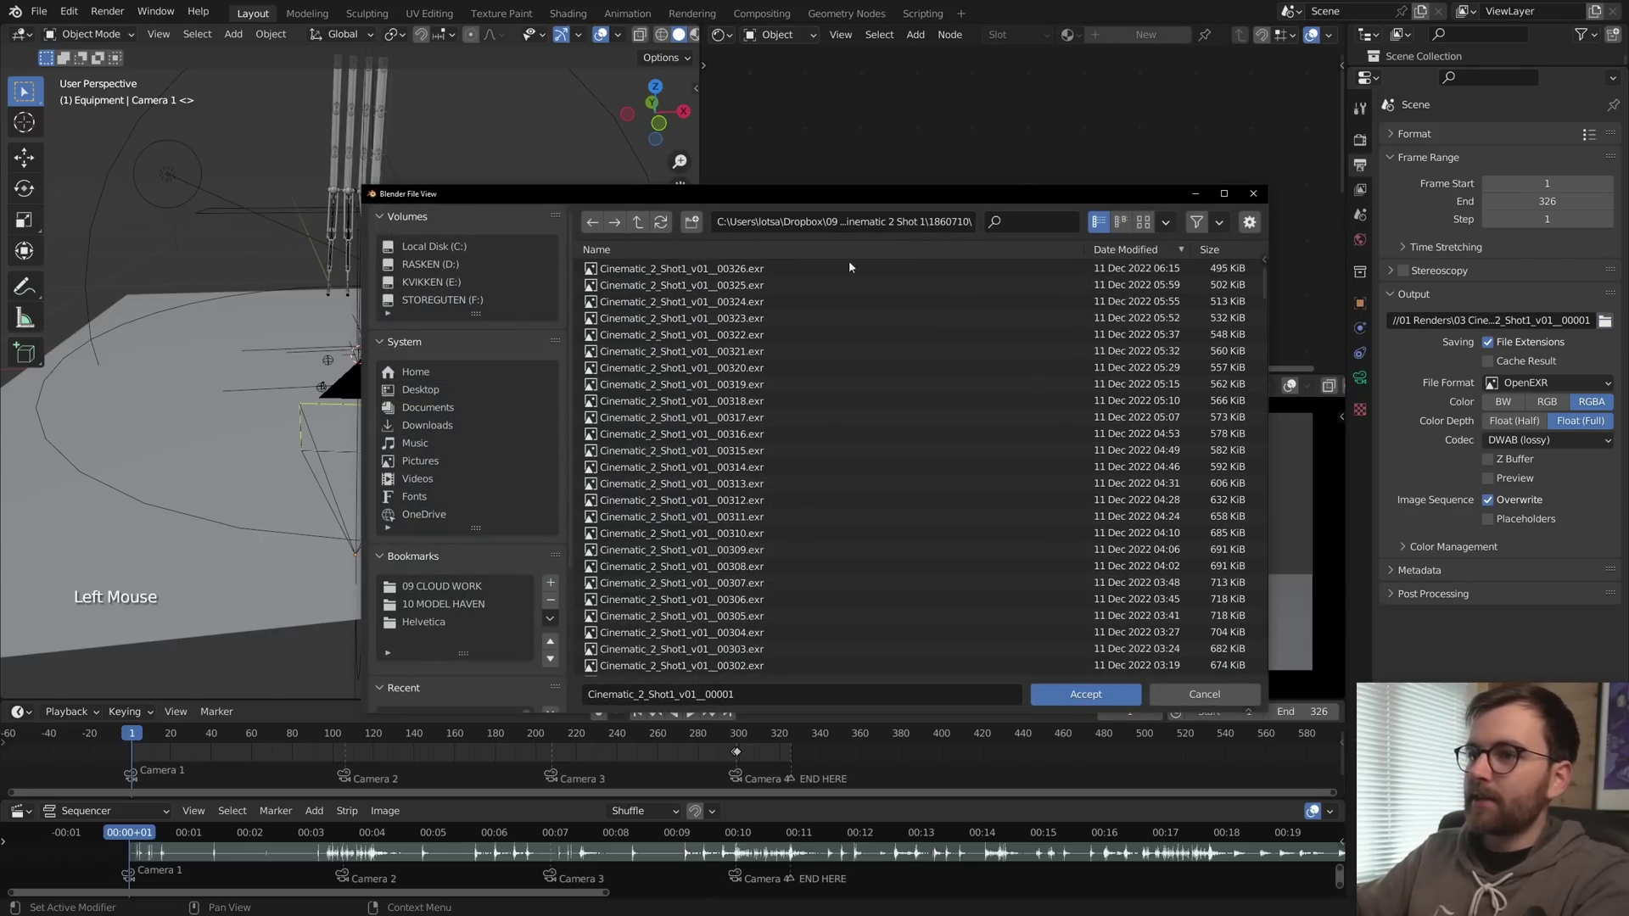
scroll(1255, 458, down, 8)
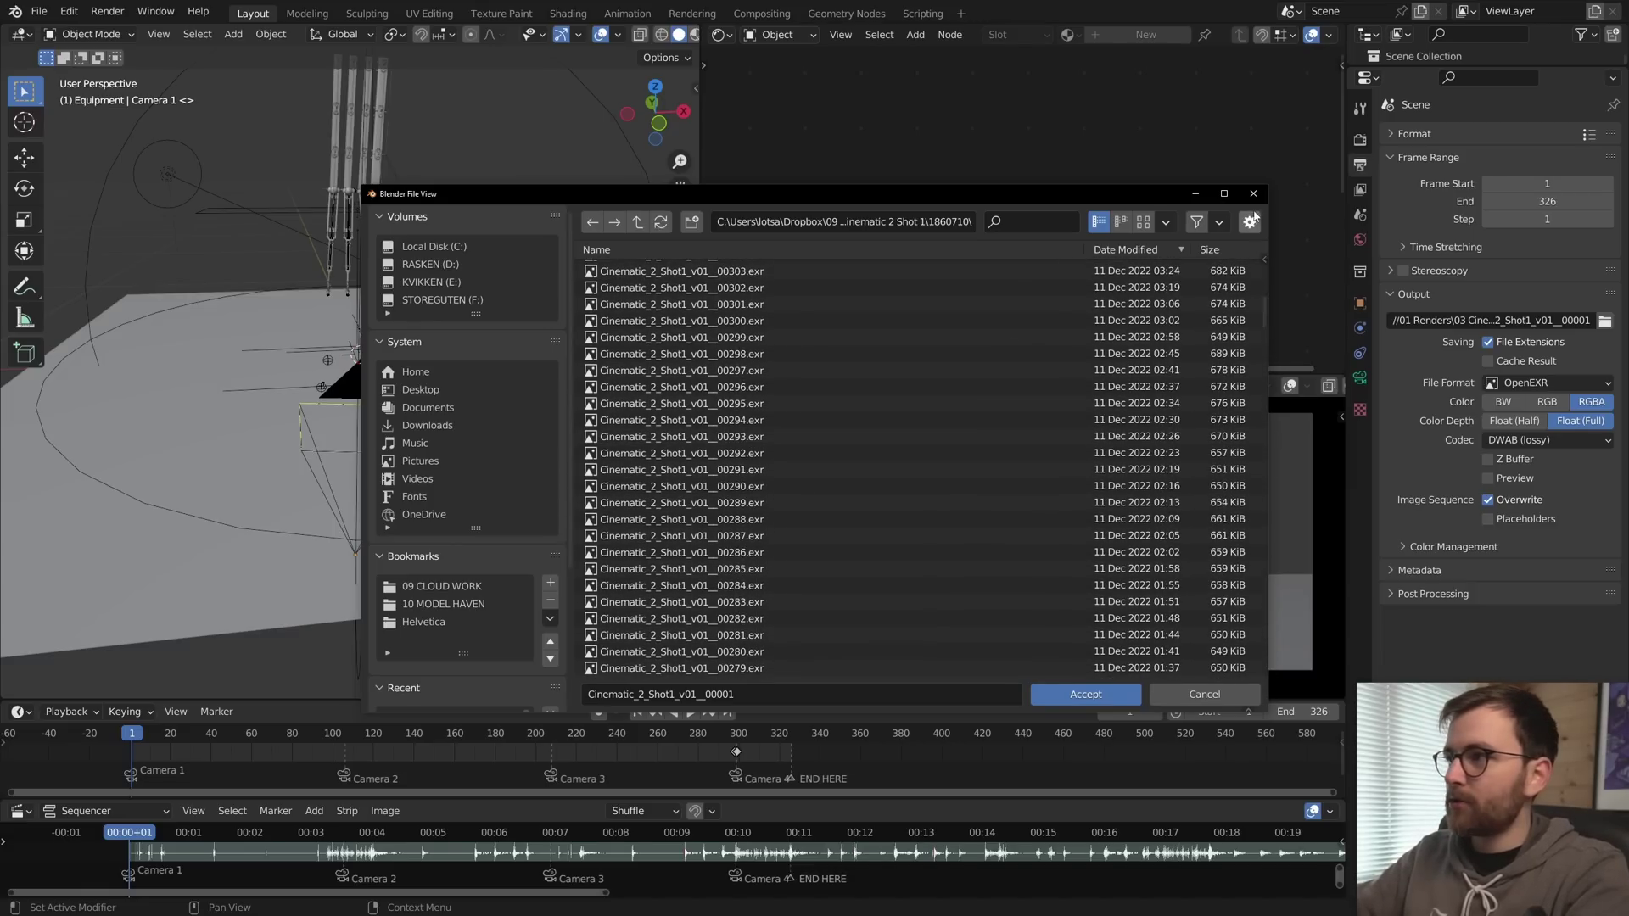
click(1253, 193)
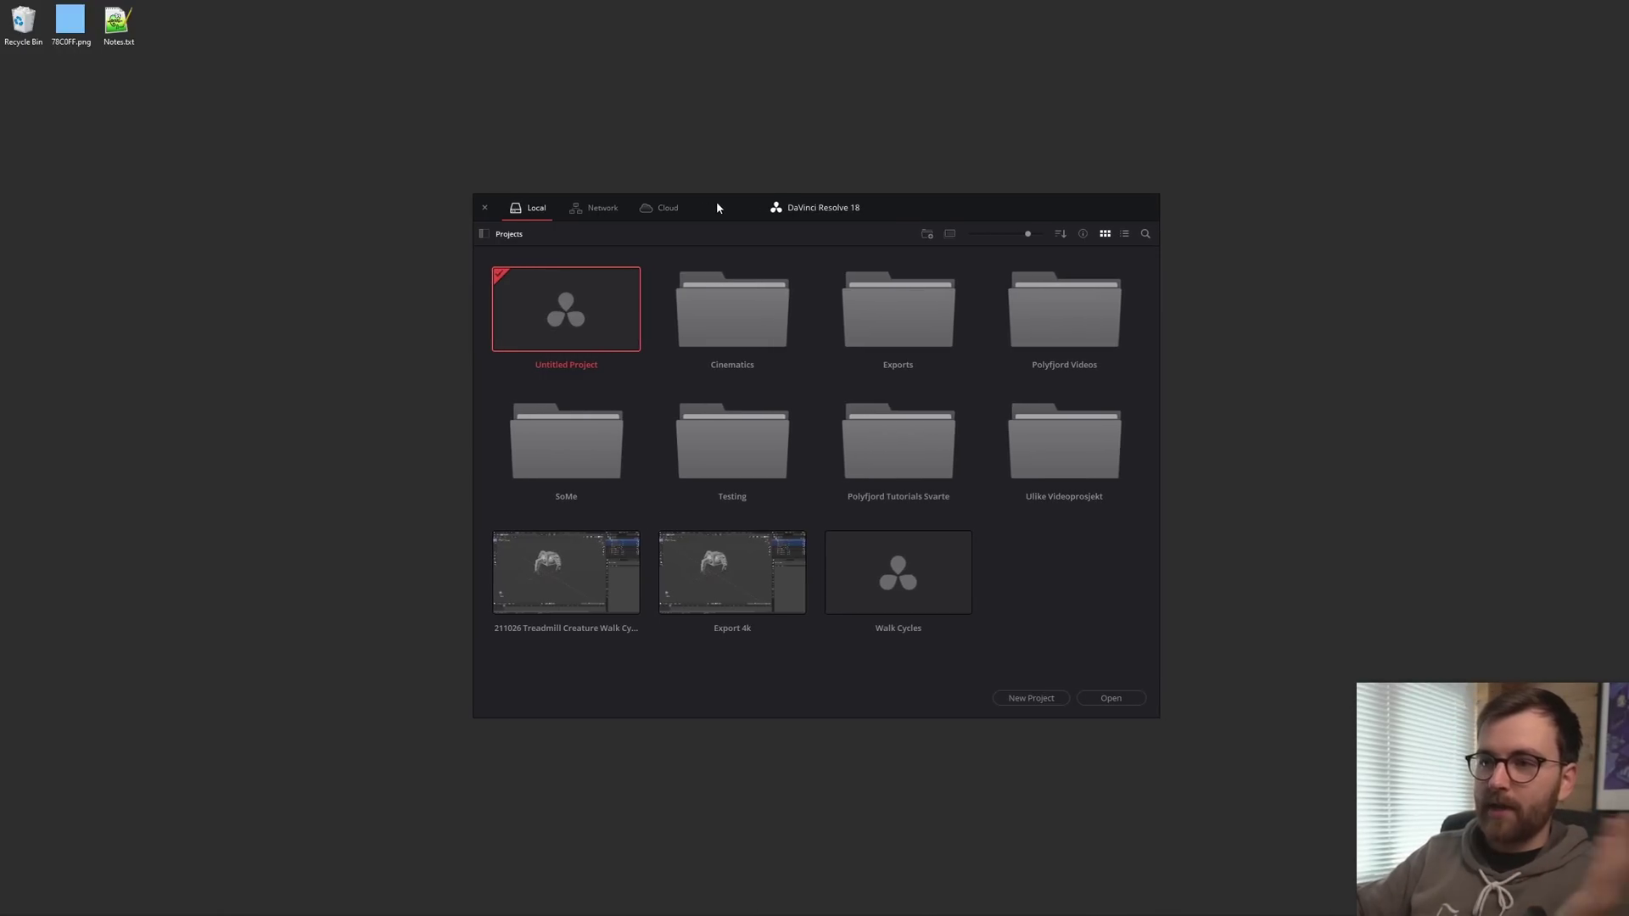
Step: In DaVinci Resolve, open Hand Cinematic v01 from the Cinematics folder and create an empty timeline named Example timeline
double_click(764, 322)
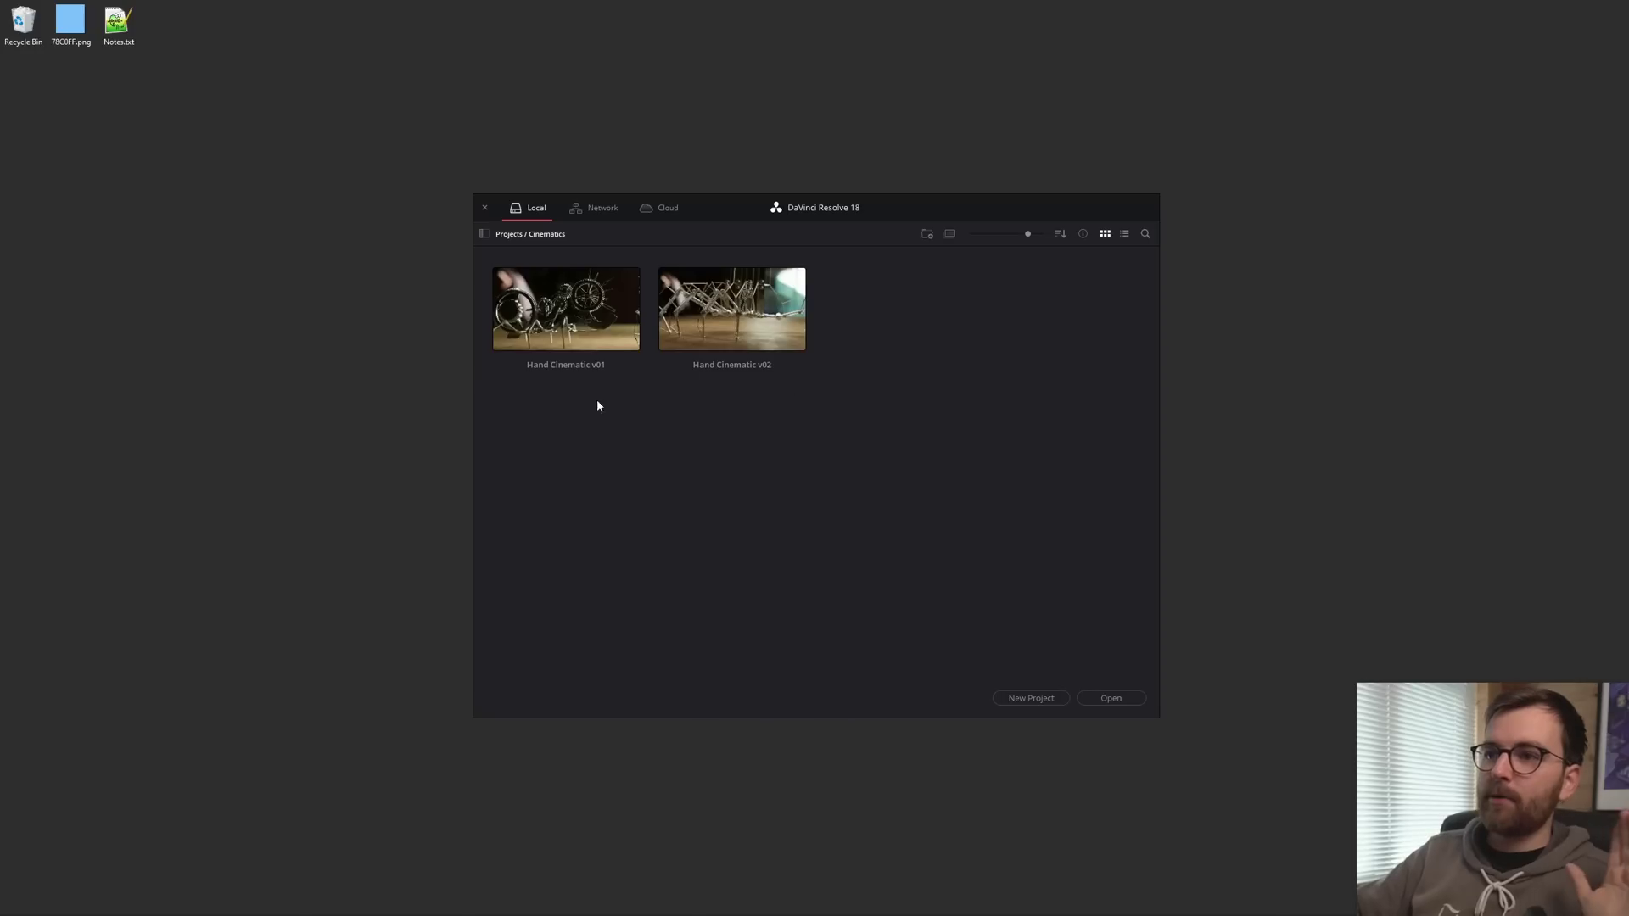
double_click(571, 325)
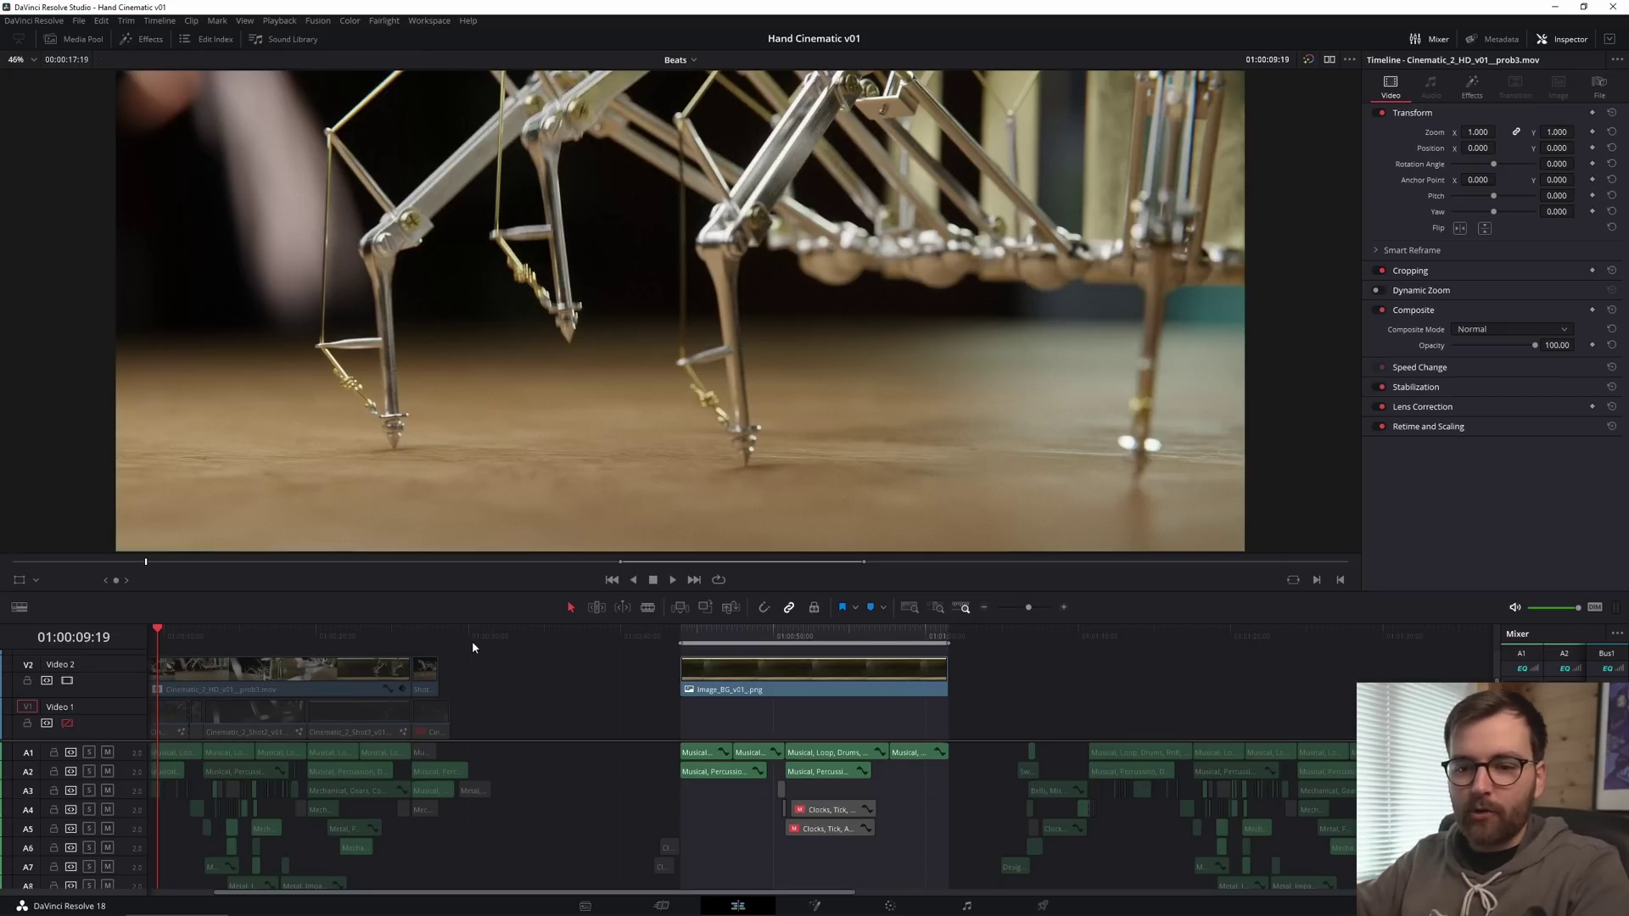
scroll(599, 644, left, 5)
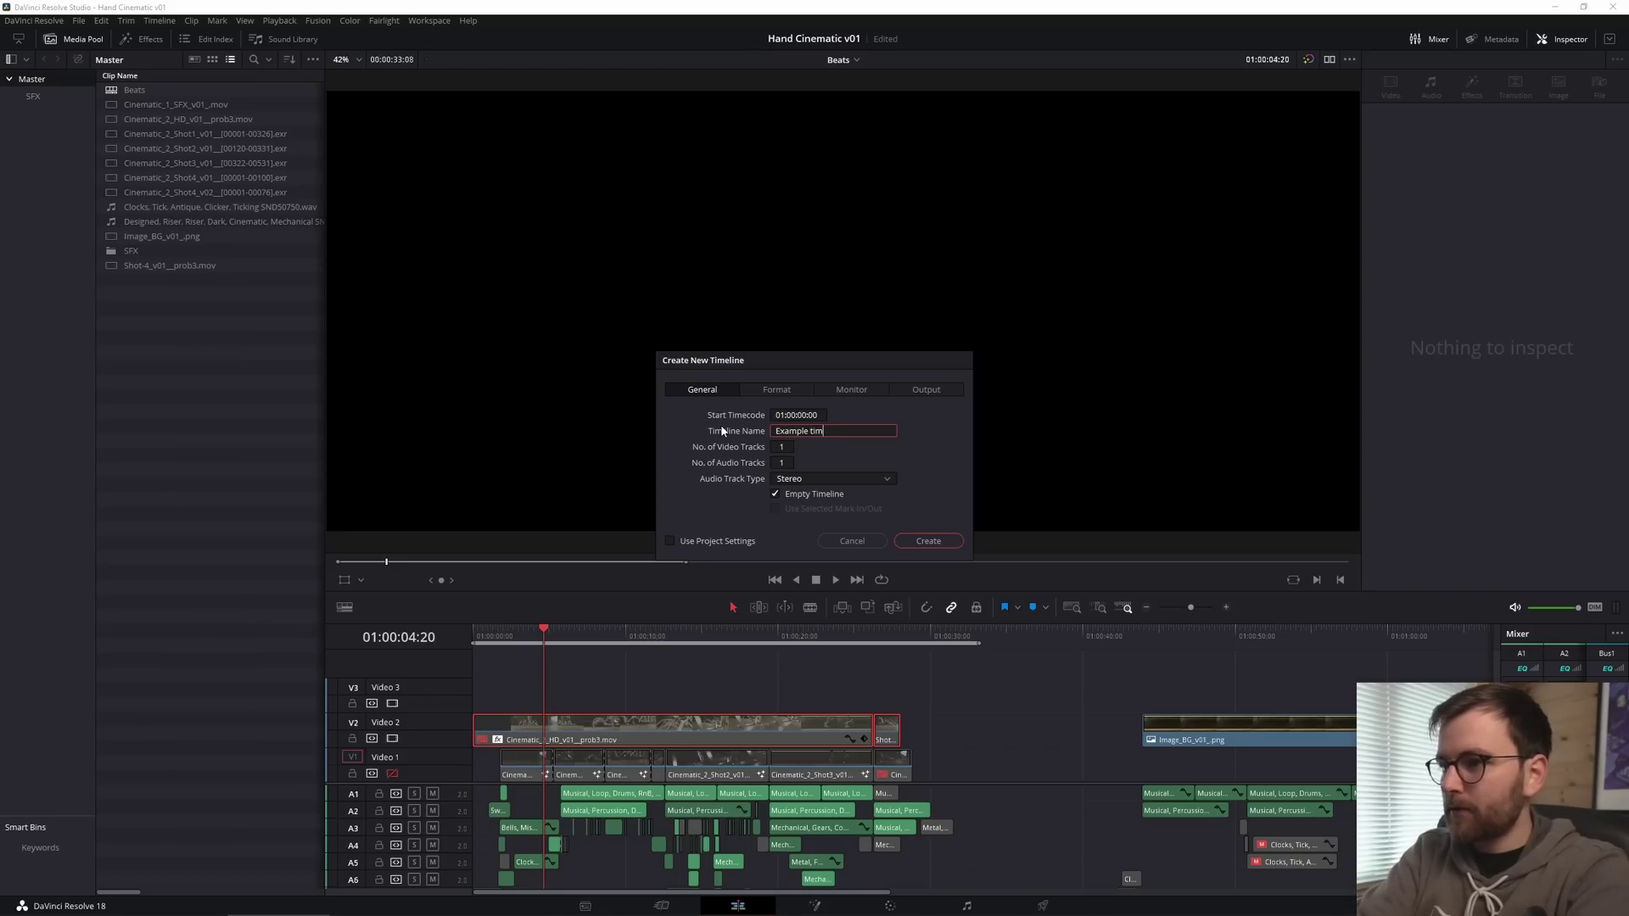
key(Return)
Step: Browse the media storage through 01 Renders to the 1860710 folder containing the Cinematic_2_Shot1_v01 EXR render
click(587, 906)
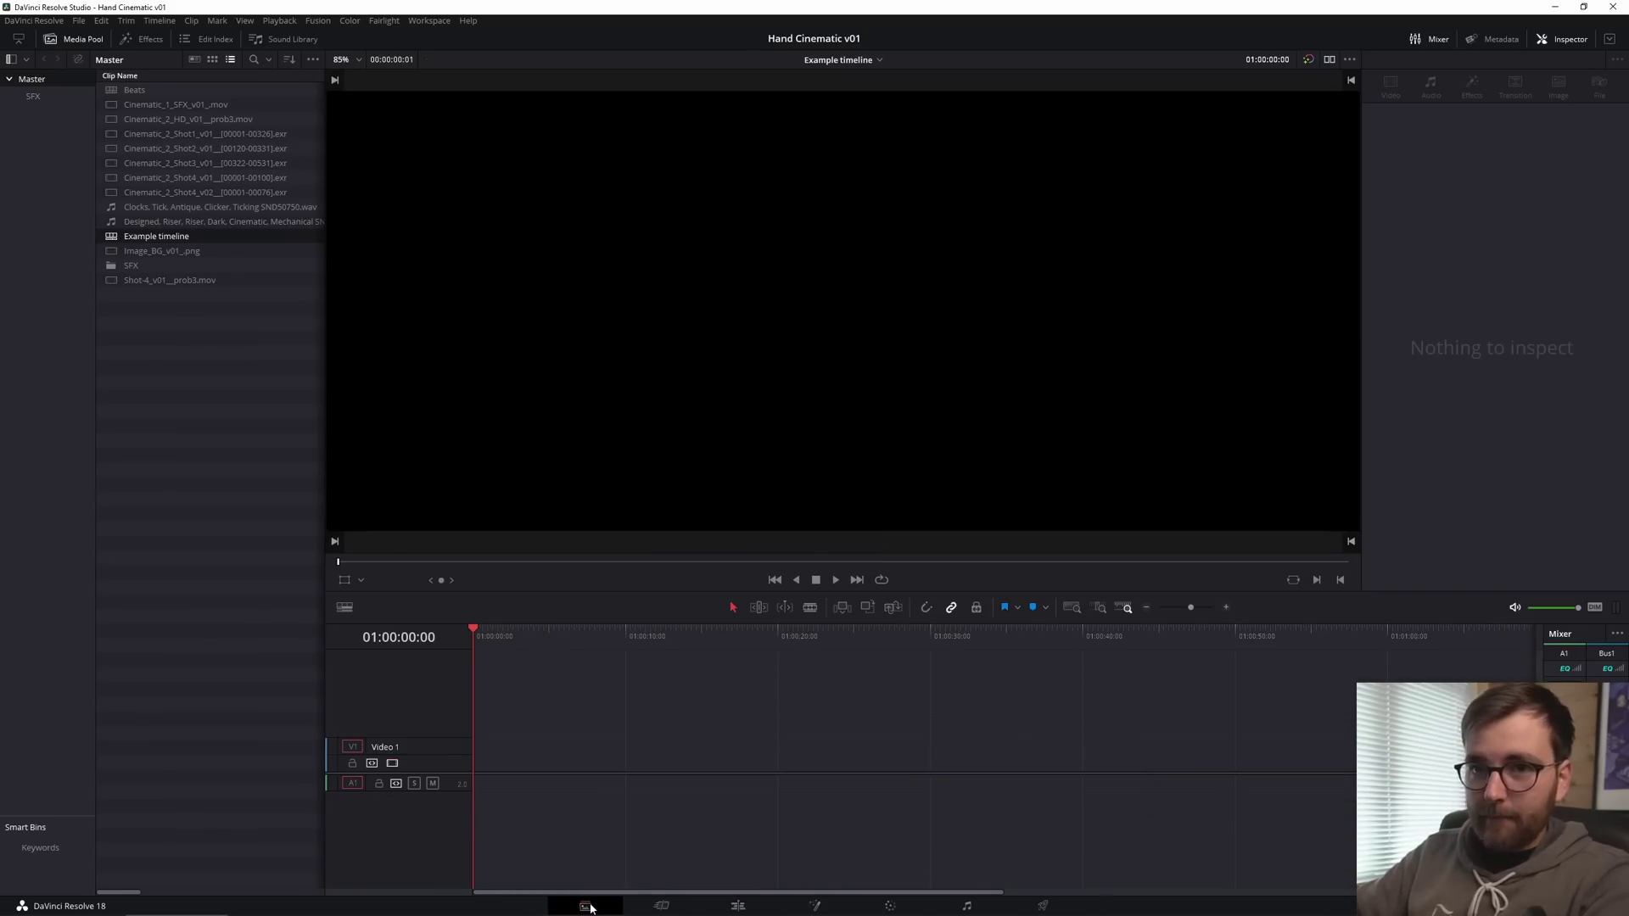
double_click(234, 149)
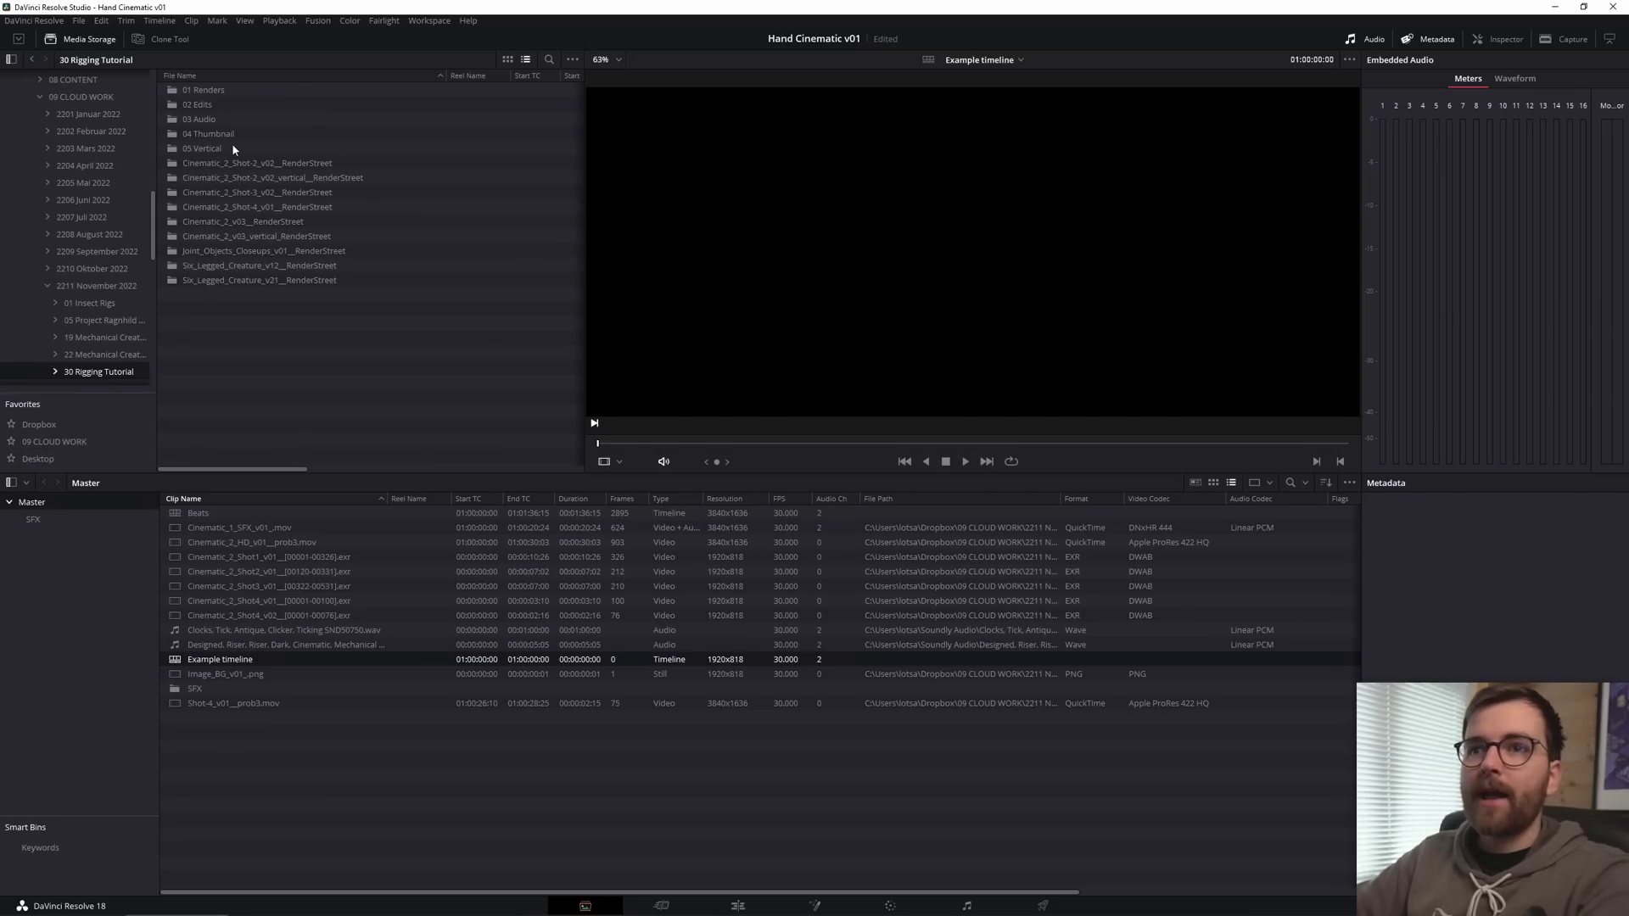
double_click(224, 89)
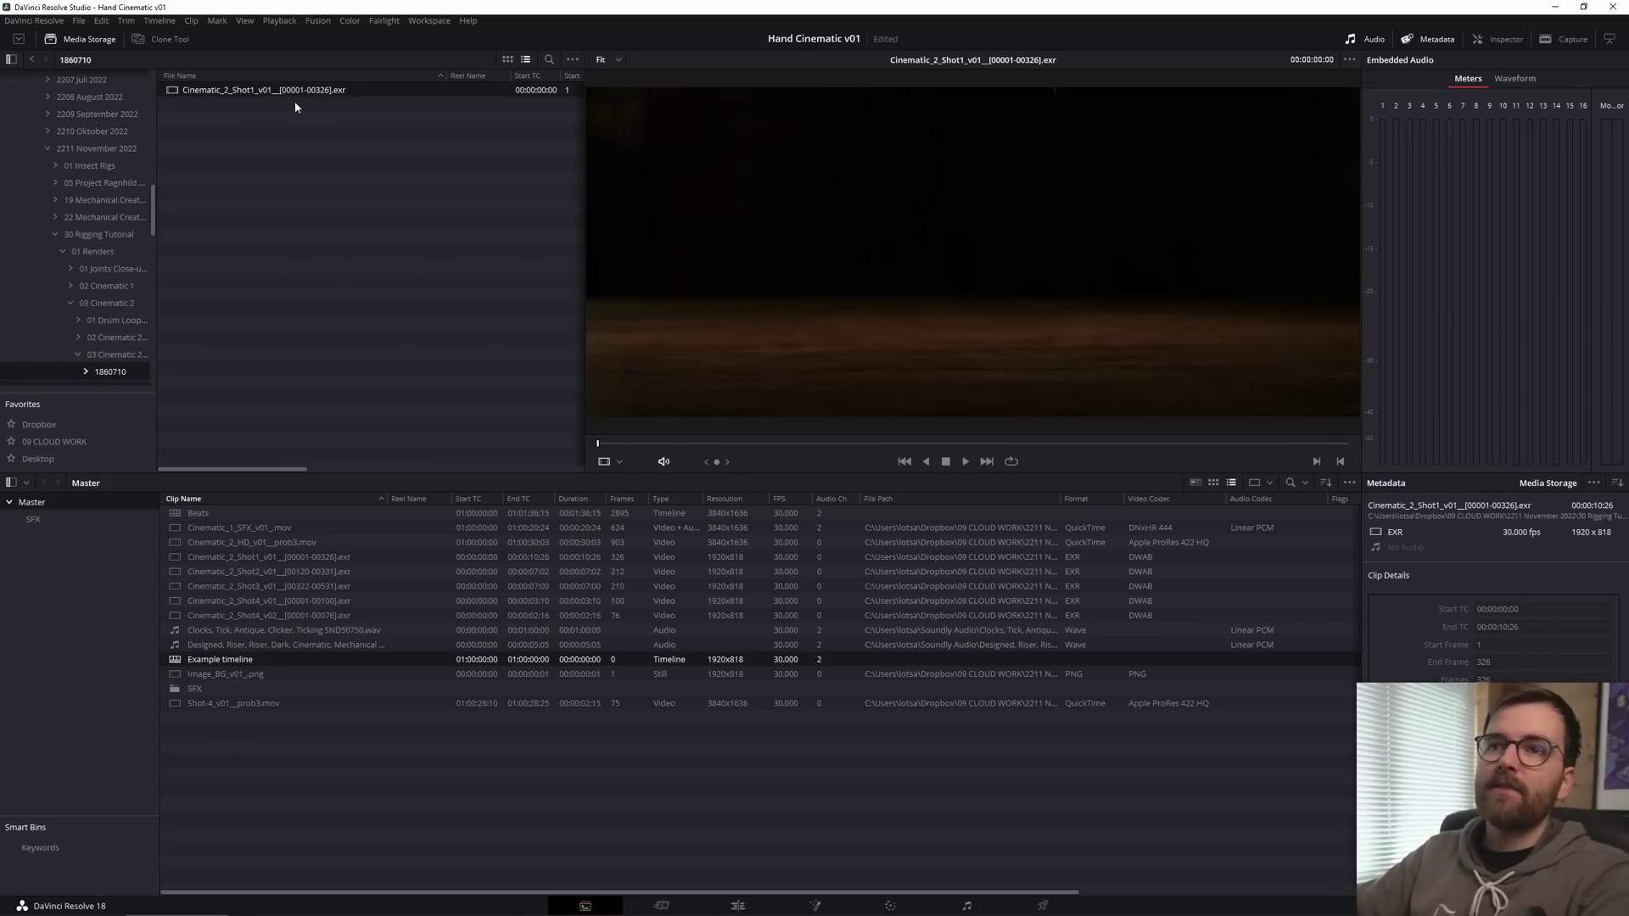
click(295, 105)
click(253, 89)
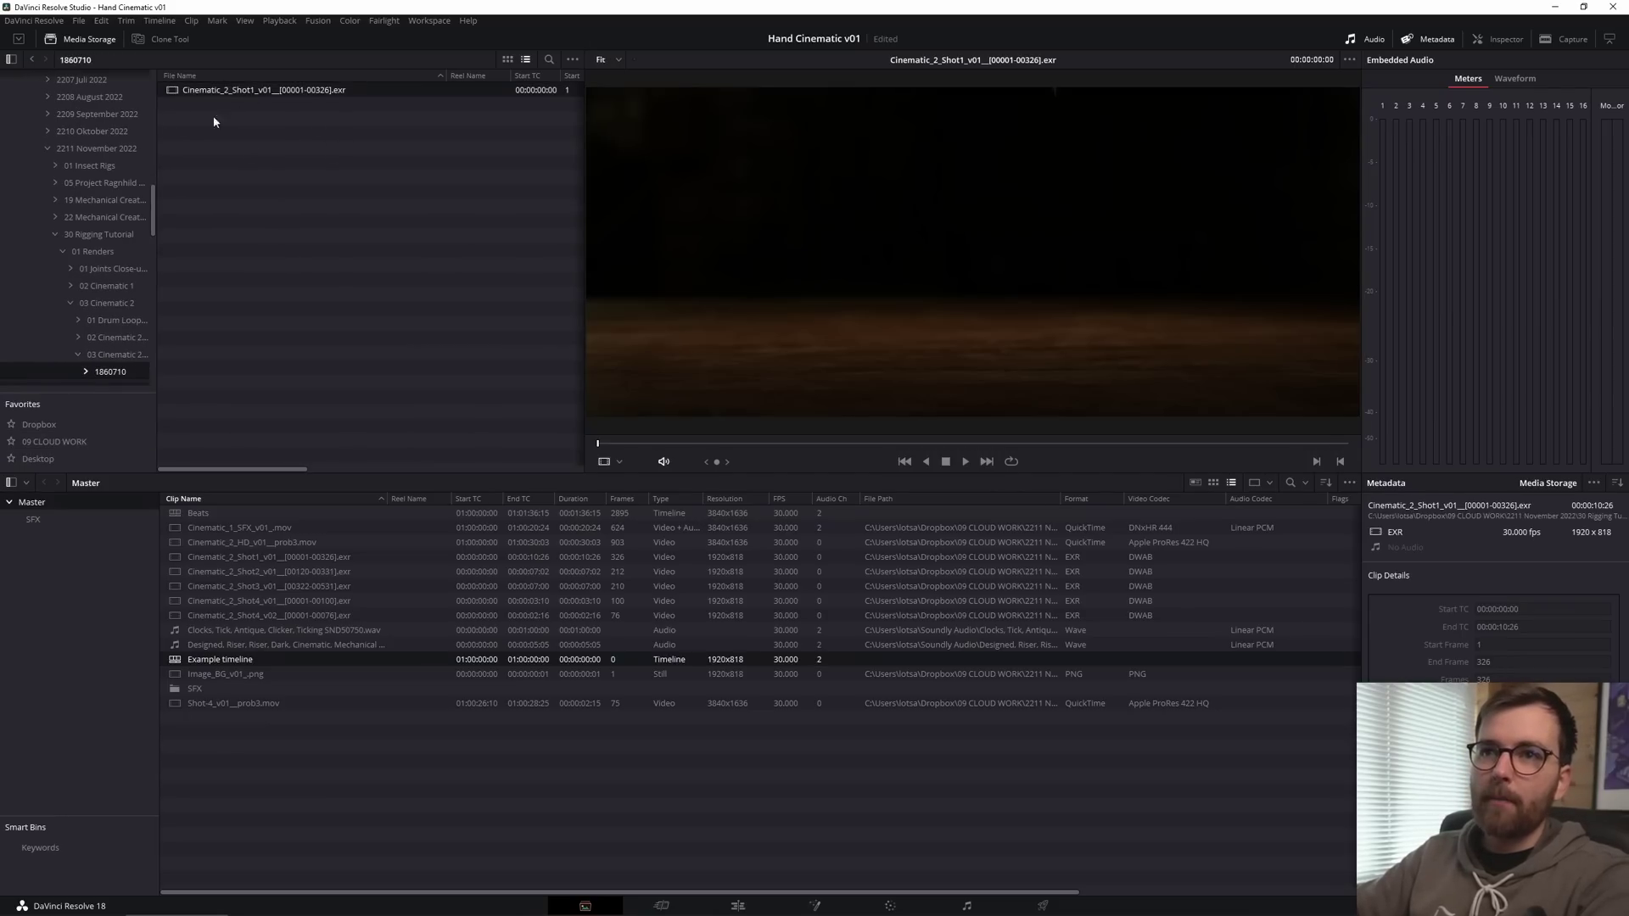
Step: Keep the frame display mode on Sequence and add the Cinematic_2_Shot1_v01 EXR sequence into the media pool
click(572, 60)
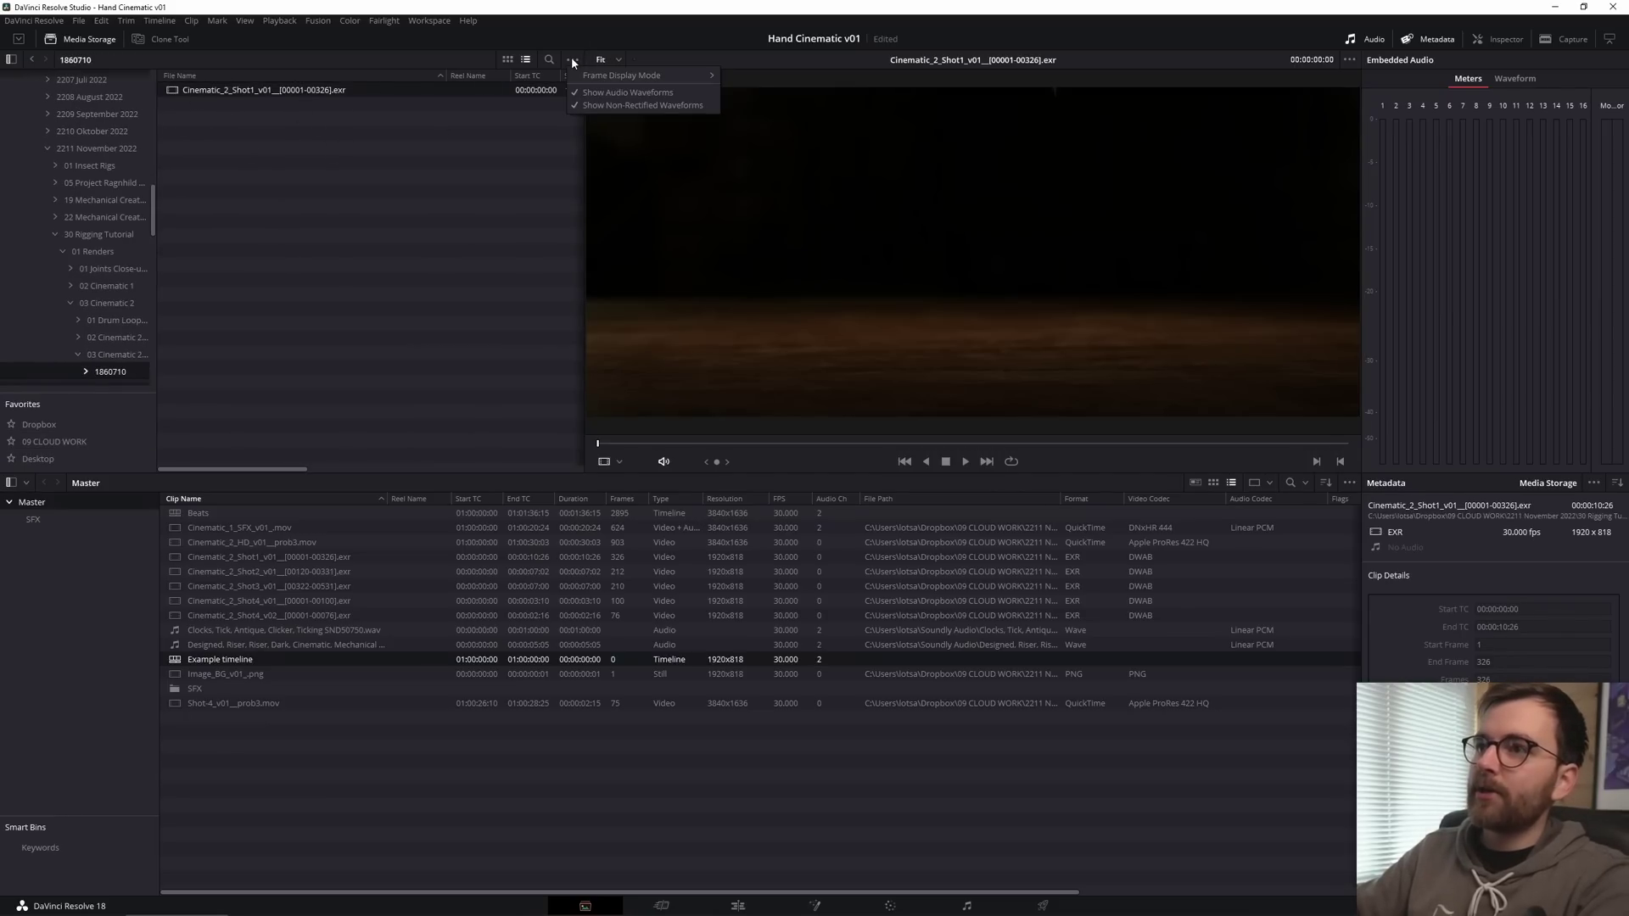
mouse_move(696, 76)
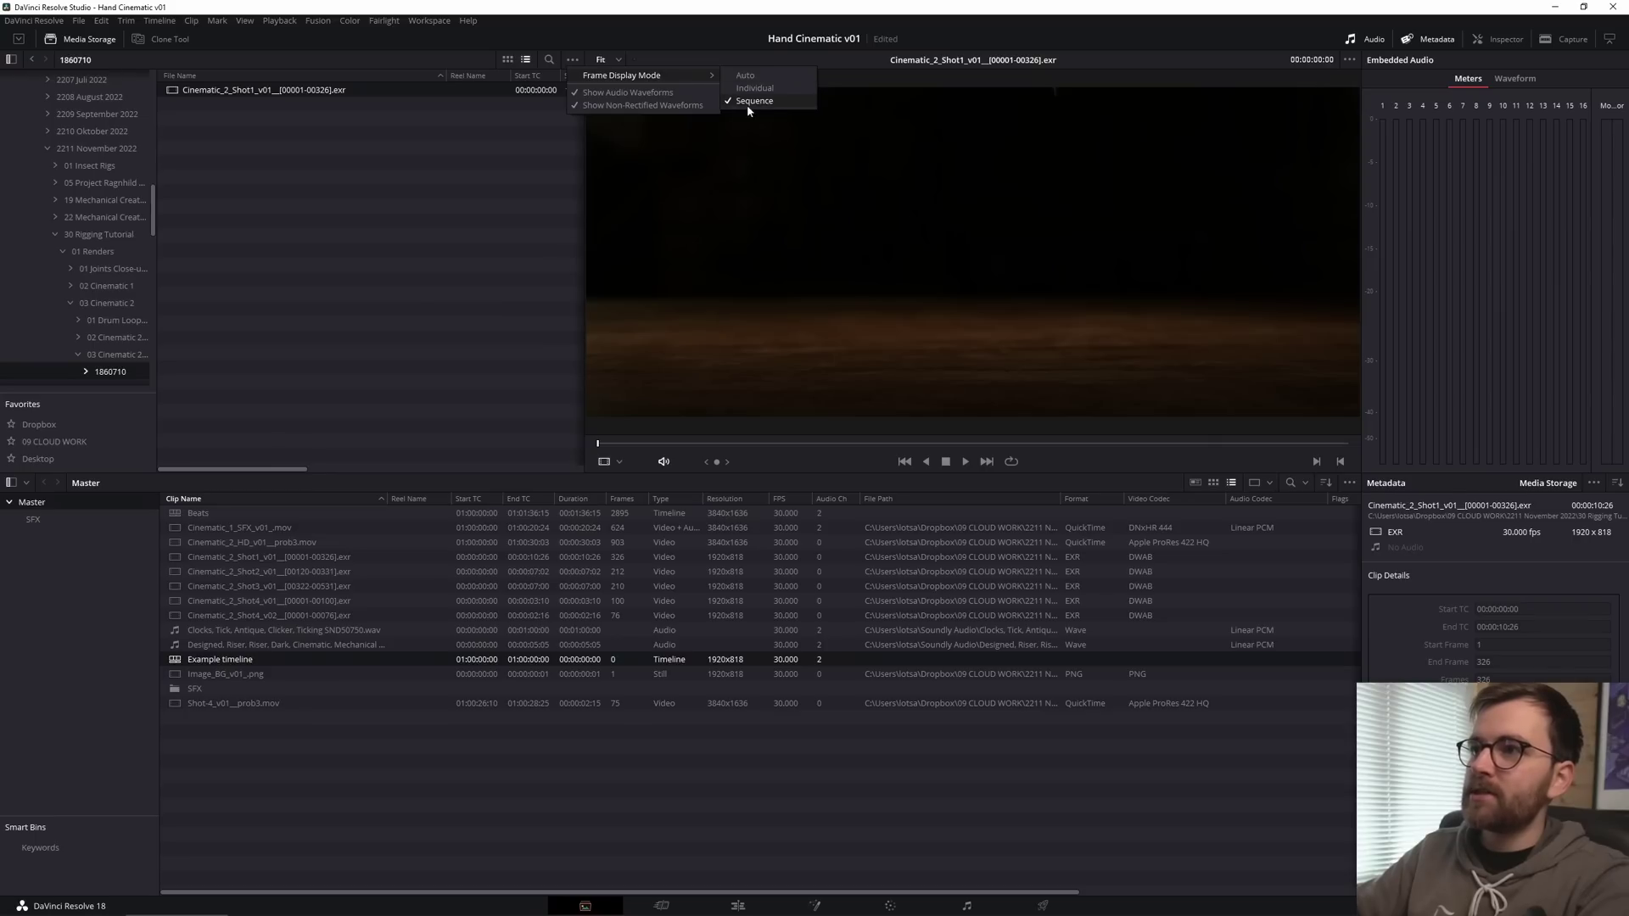
click(747, 104)
right_click(355, 88)
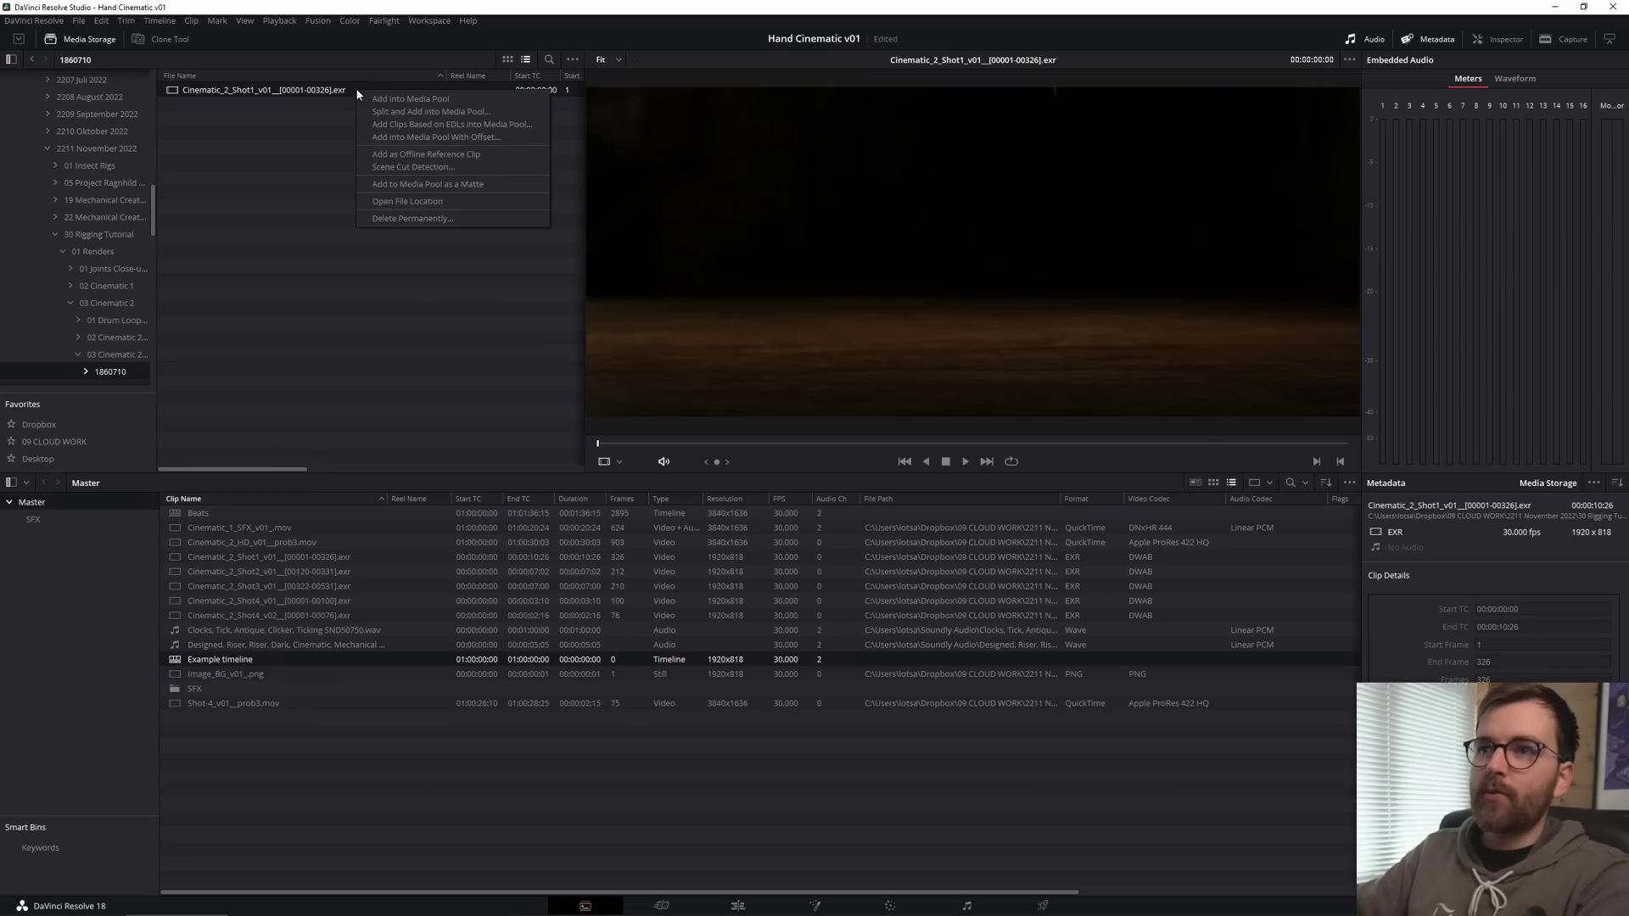
click(417, 105)
Step: Preview the Cinematic_2_Shot1_v01 EXR clip on the Edit page by scrubbing through its footage
click(737, 905)
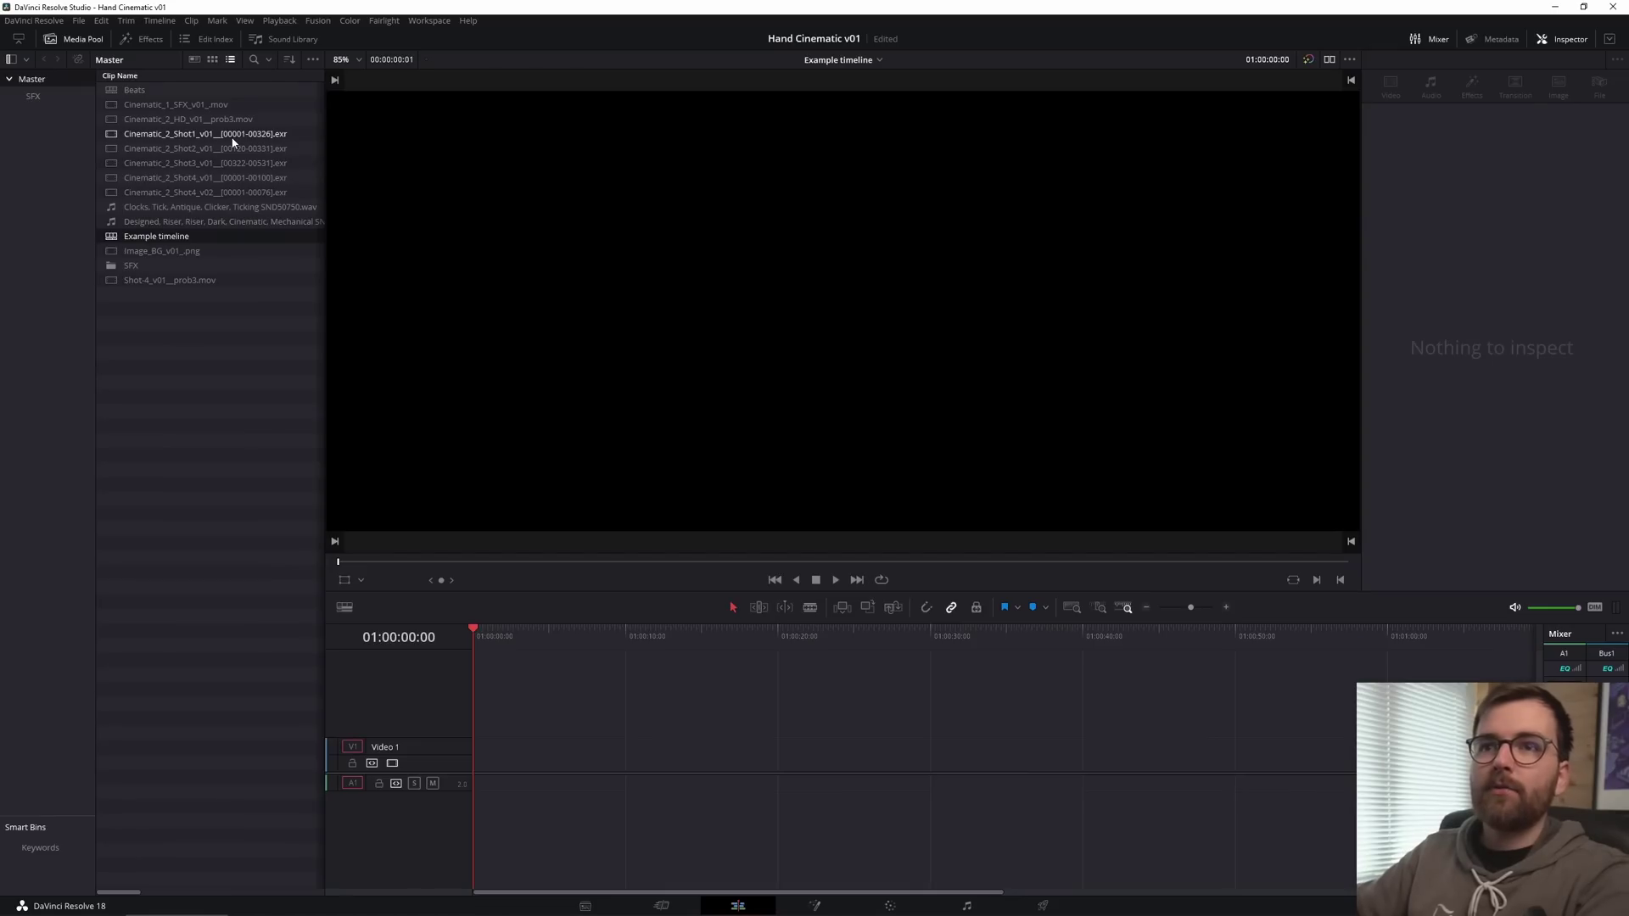
double_click(151, 135)
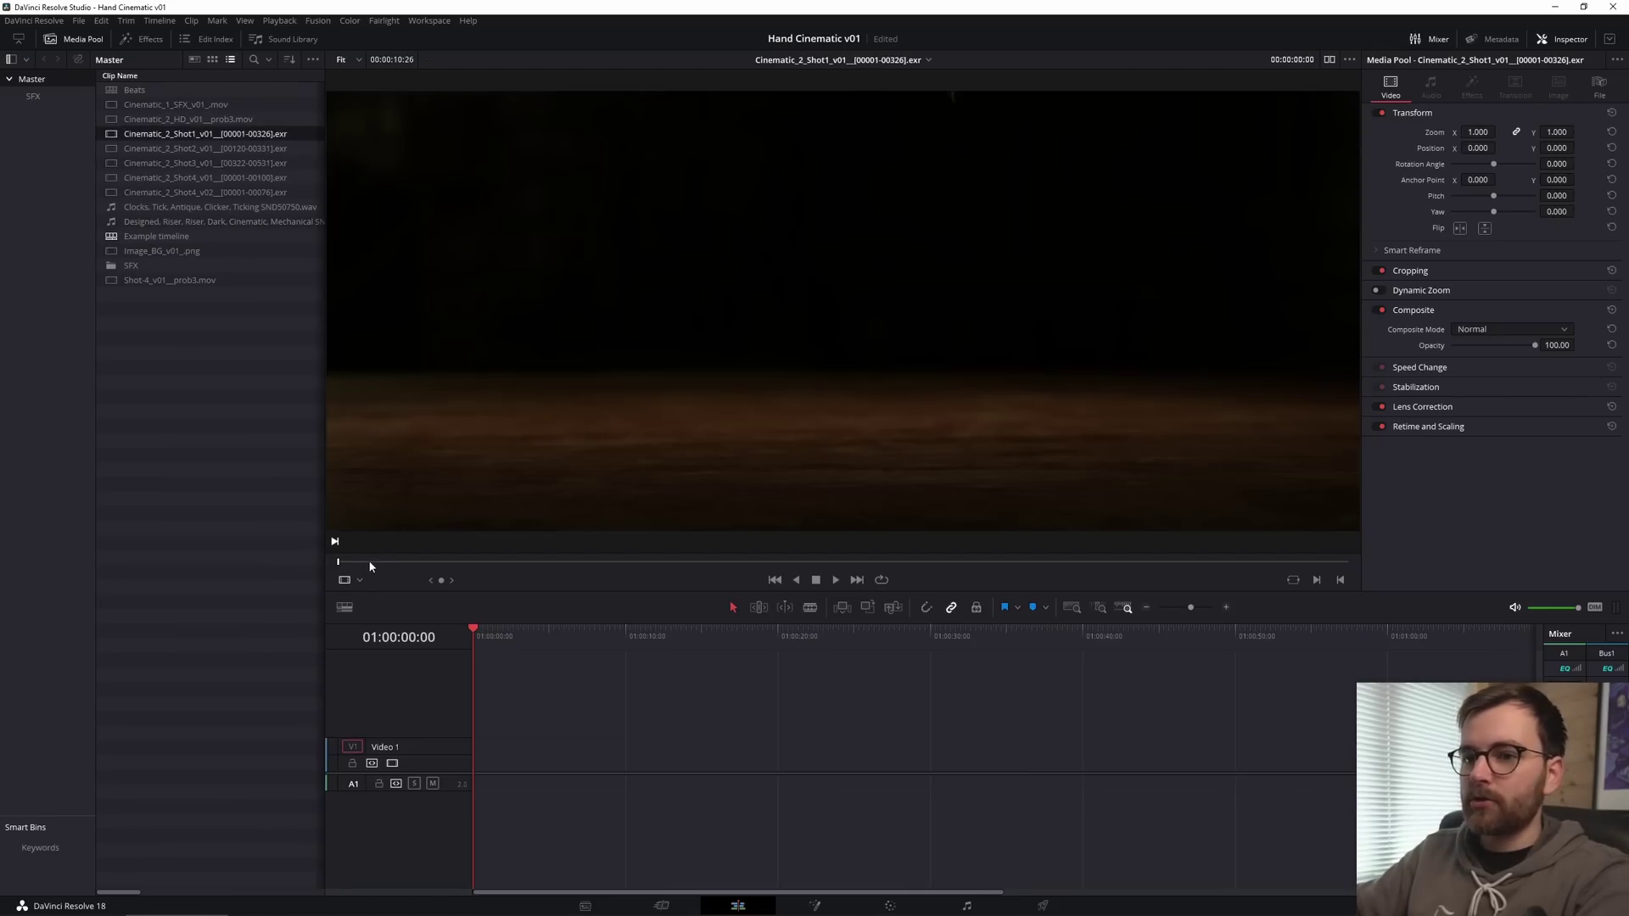
drag(371, 562, 651, 562)
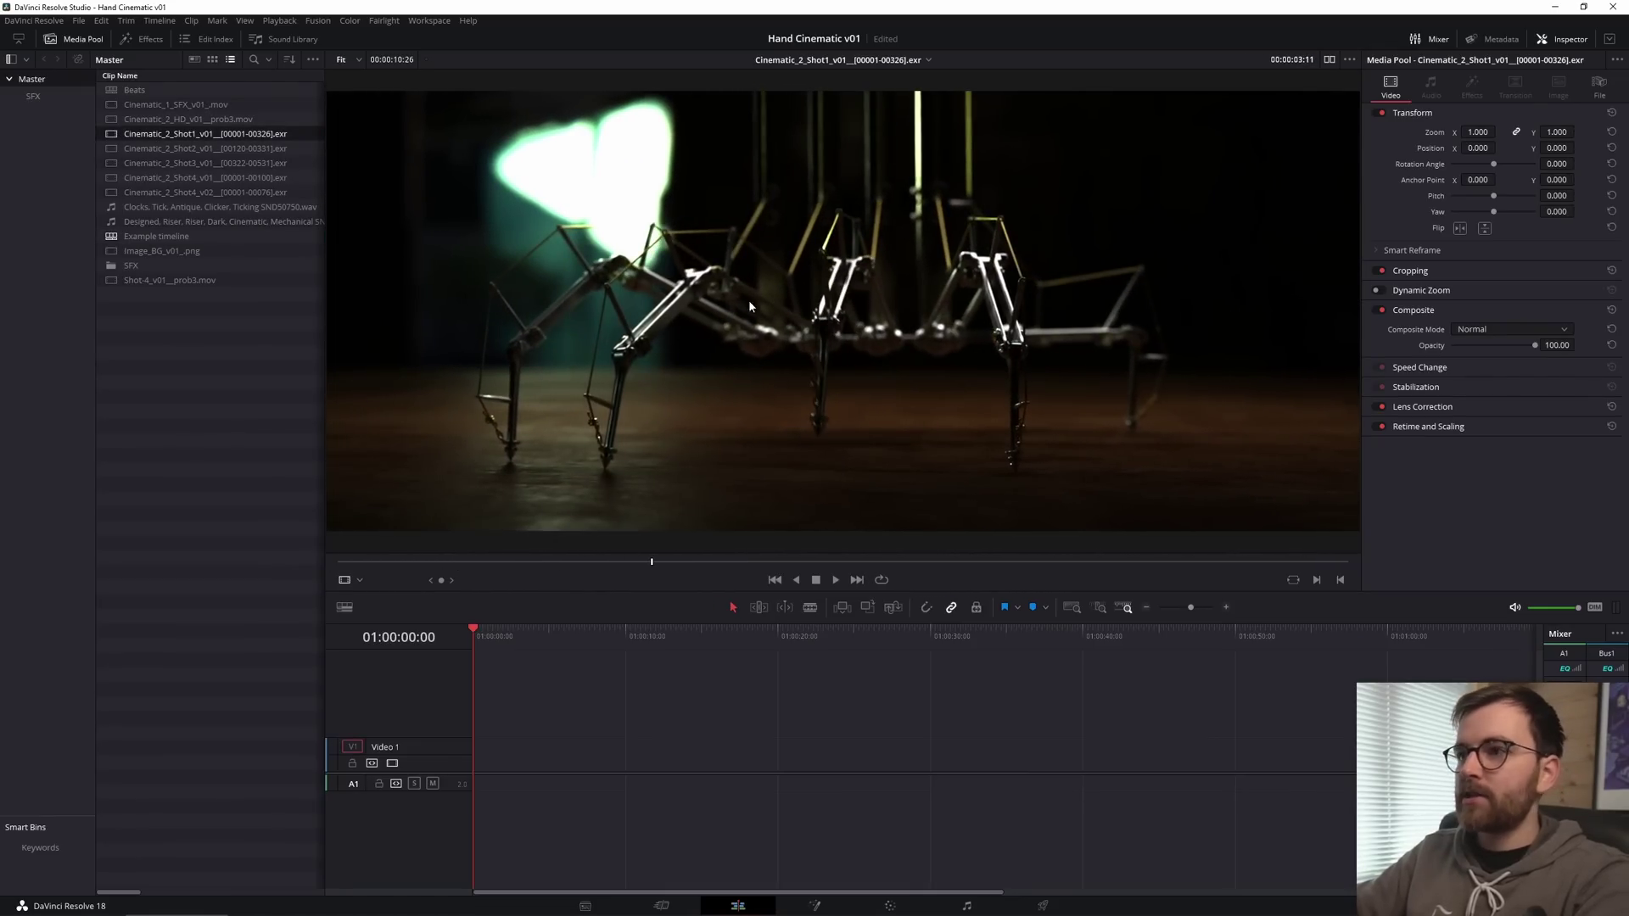
drag(446, 562, 552, 552)
click(210, 404)
click(209, 134)
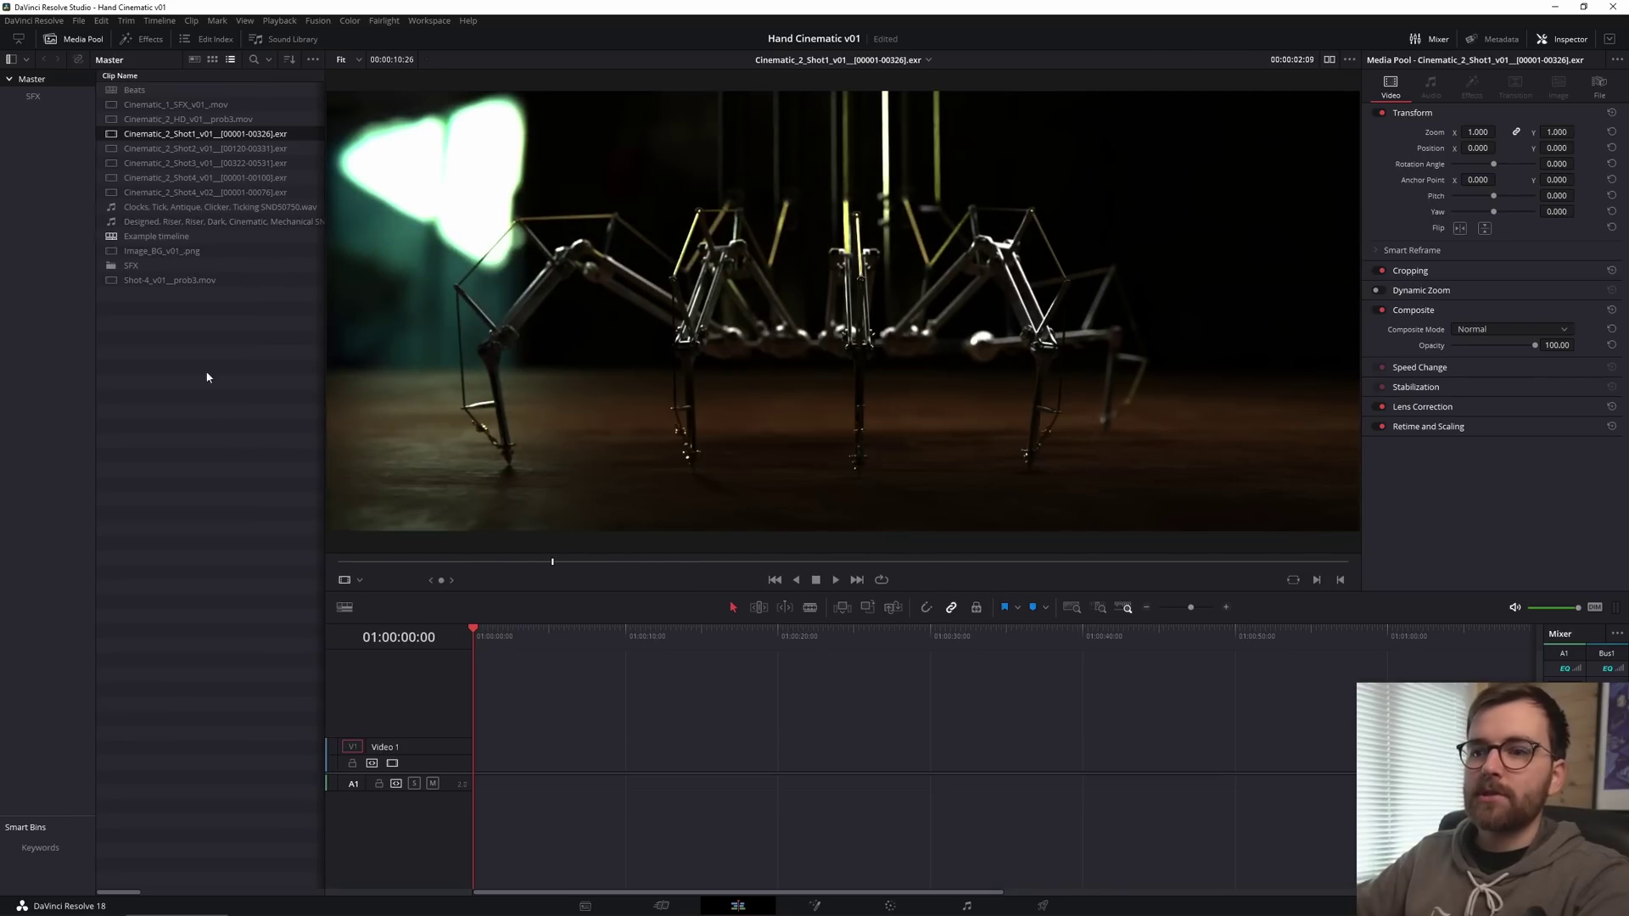
Step: Place the Cinematic_2_Shot1_v01 EXR clip at the start of Video 1 in Example timeline and play it
double_click(156, 236)
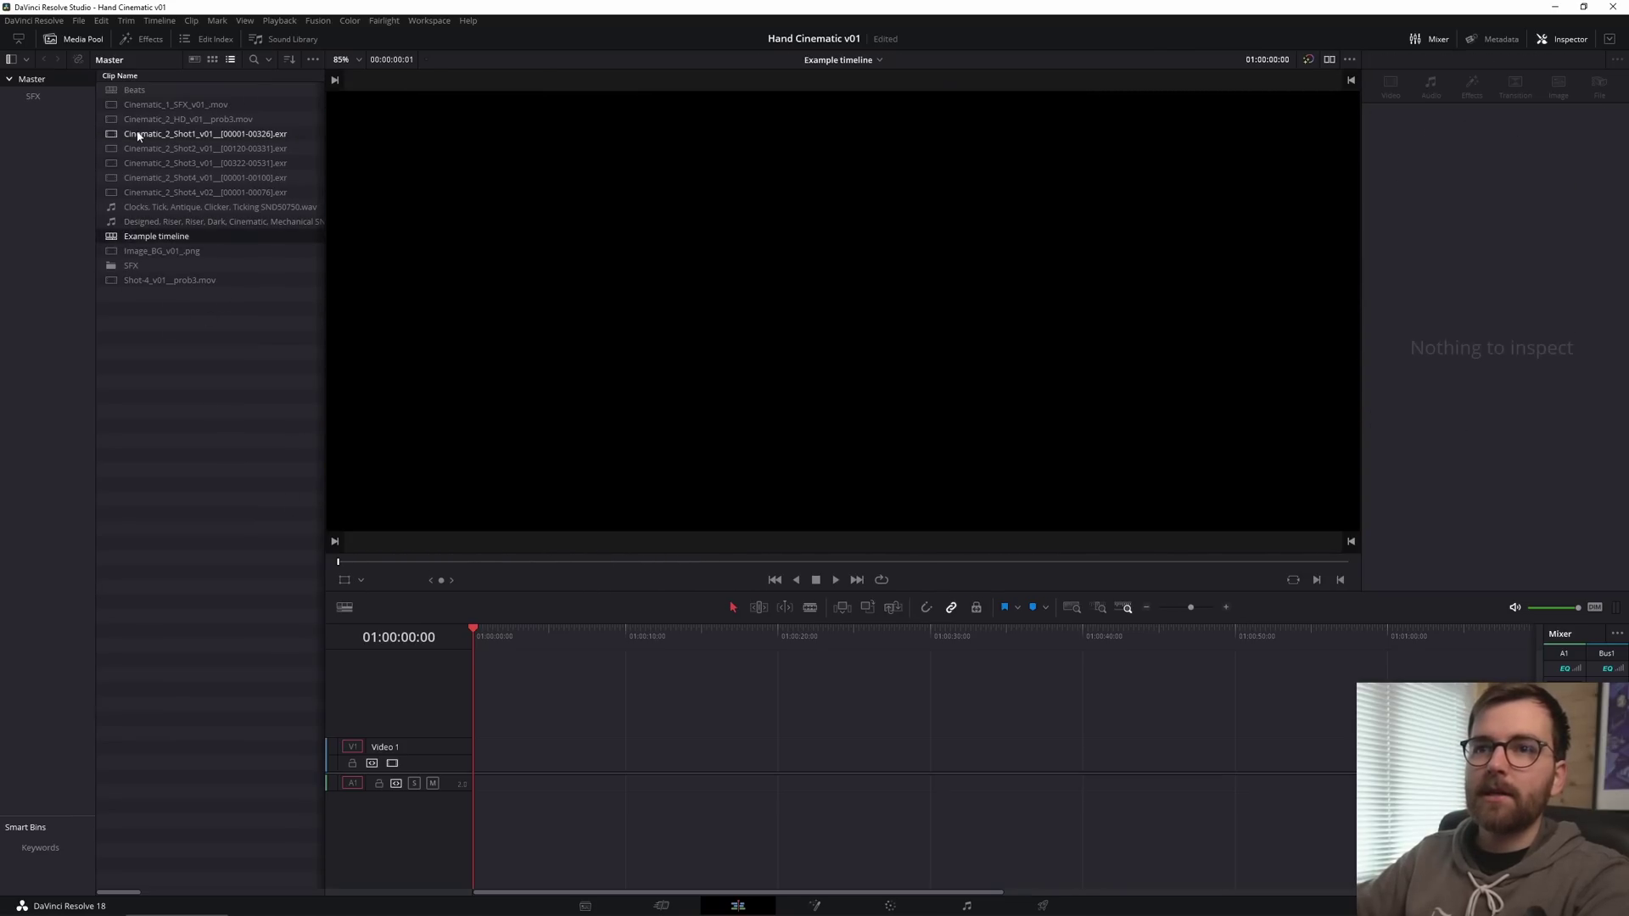
drag(204, 134, 543, 751)
key(space)
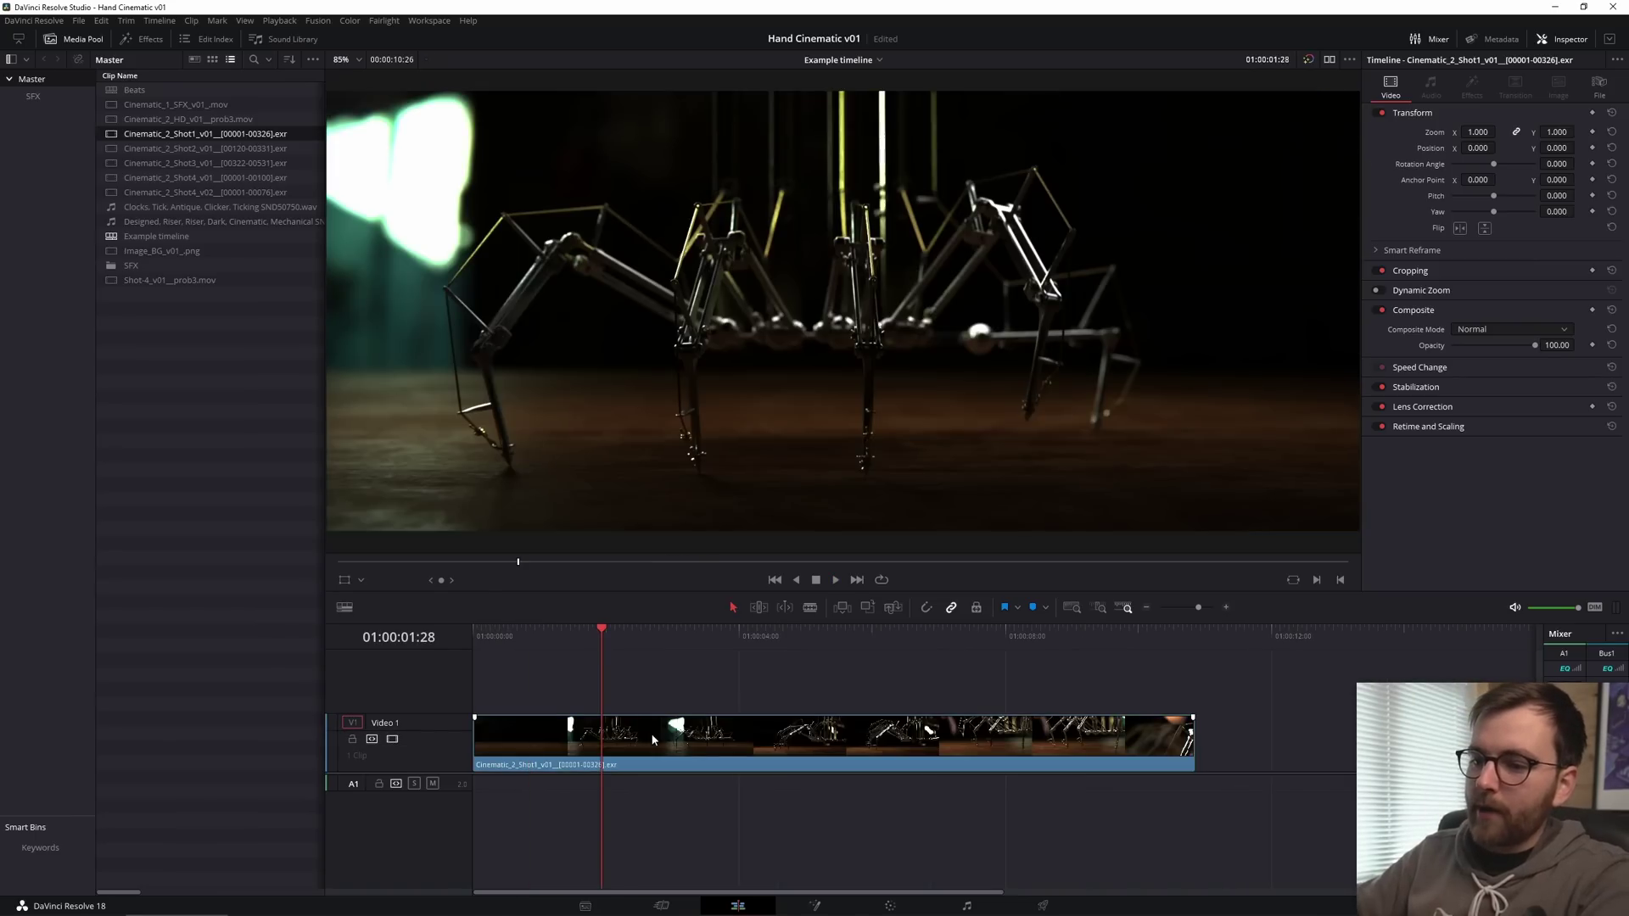
Step: Look up the Generate Optimized Media option for the shot 1 clip and scrub the timeline to 01:00:09:26
right_click(127, 140)
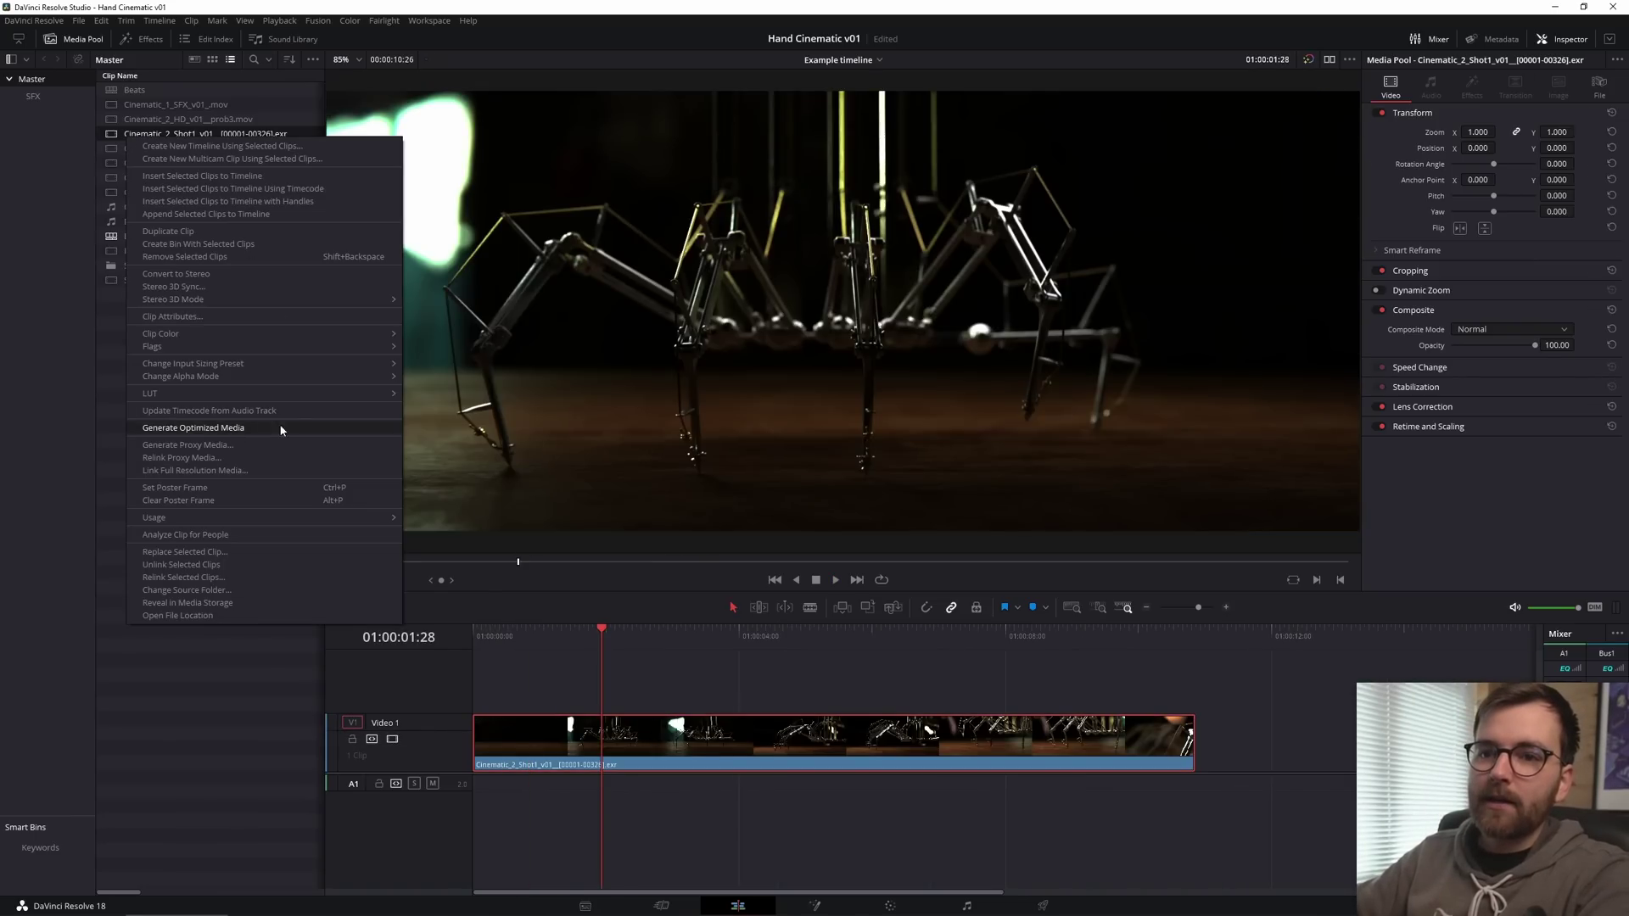
click(665, 656)
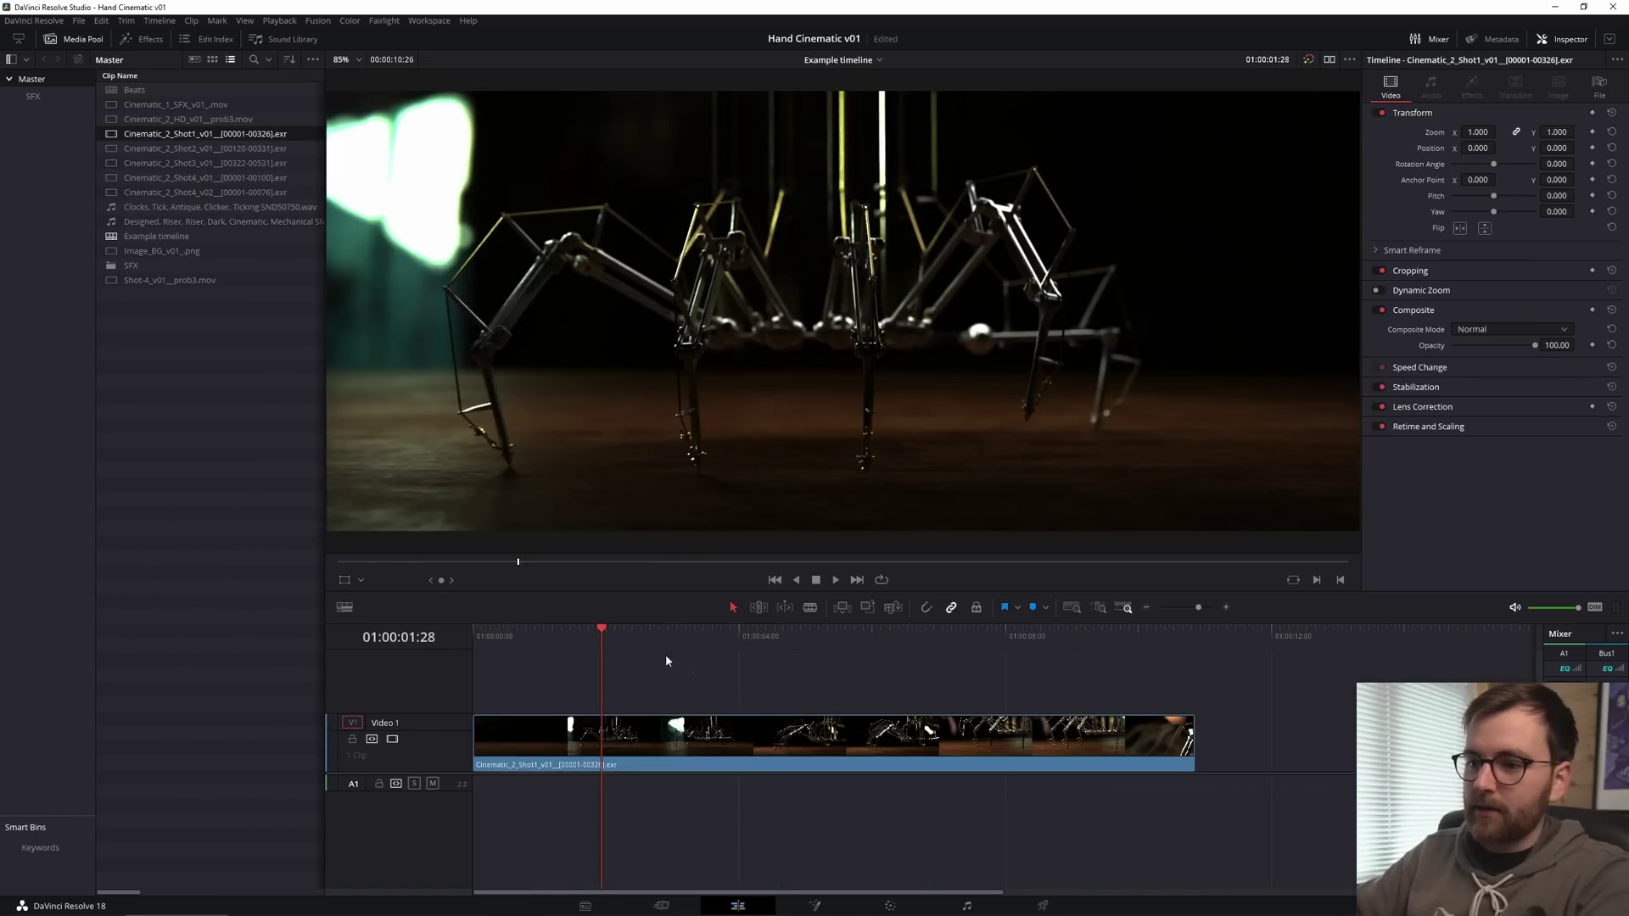
drag(623, 633, 1129, 638)
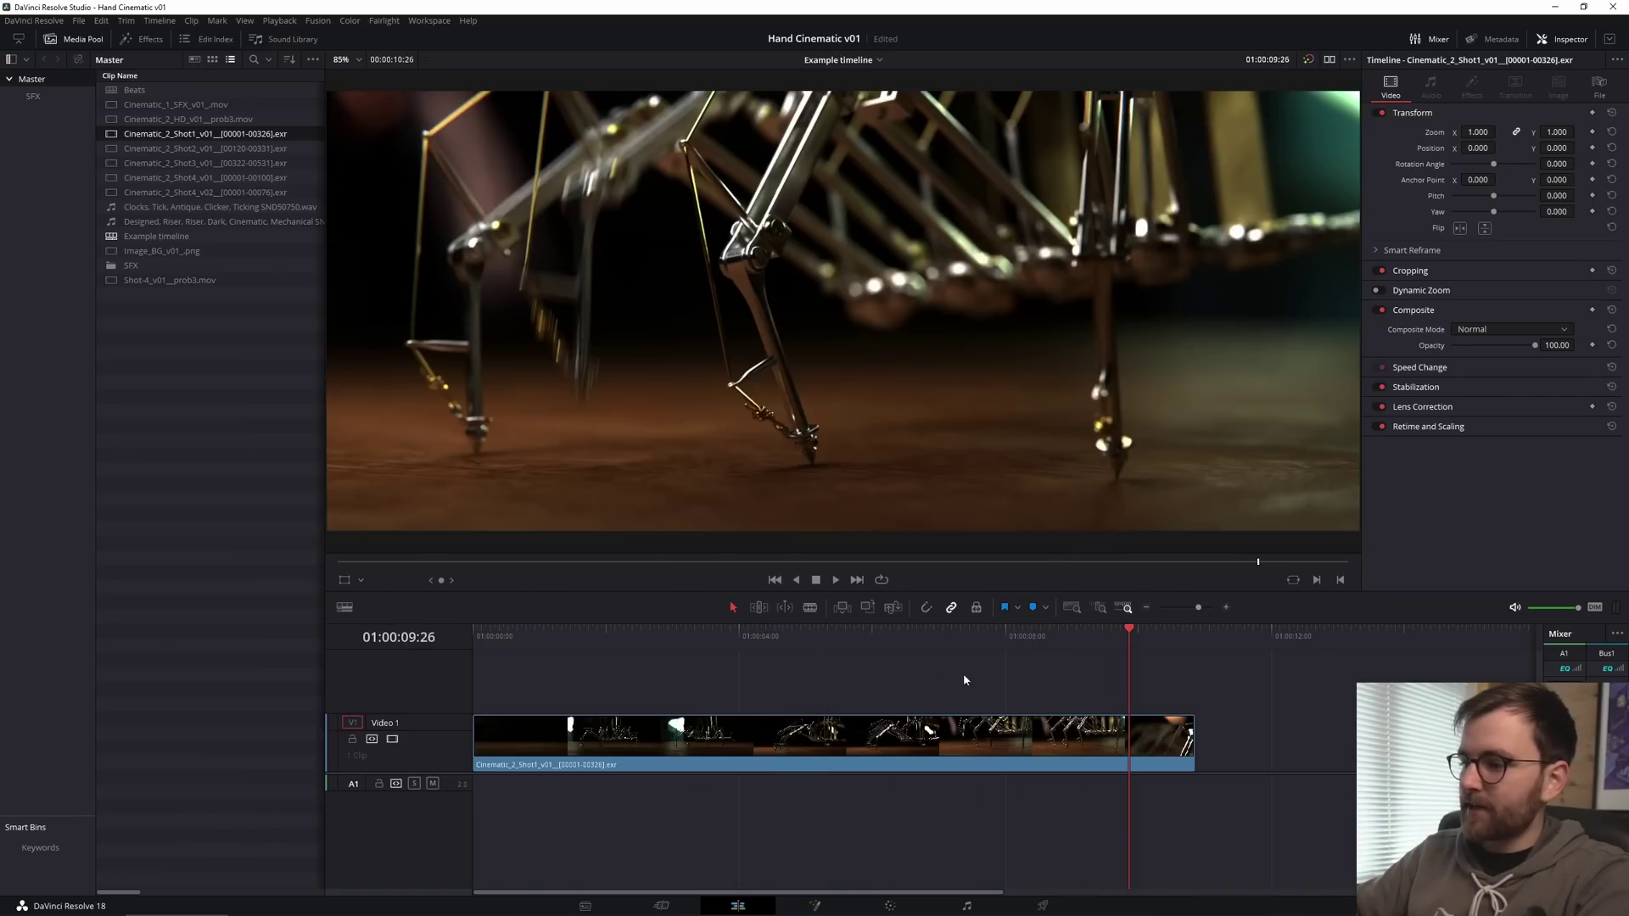
Step: Try copying the shot 1 clip onto Video 2 and further along Video 1, and play from 01:00:08:08
alt+scroll(891, 679, down, 5)
alt+drag(532, 737, 605, 694)
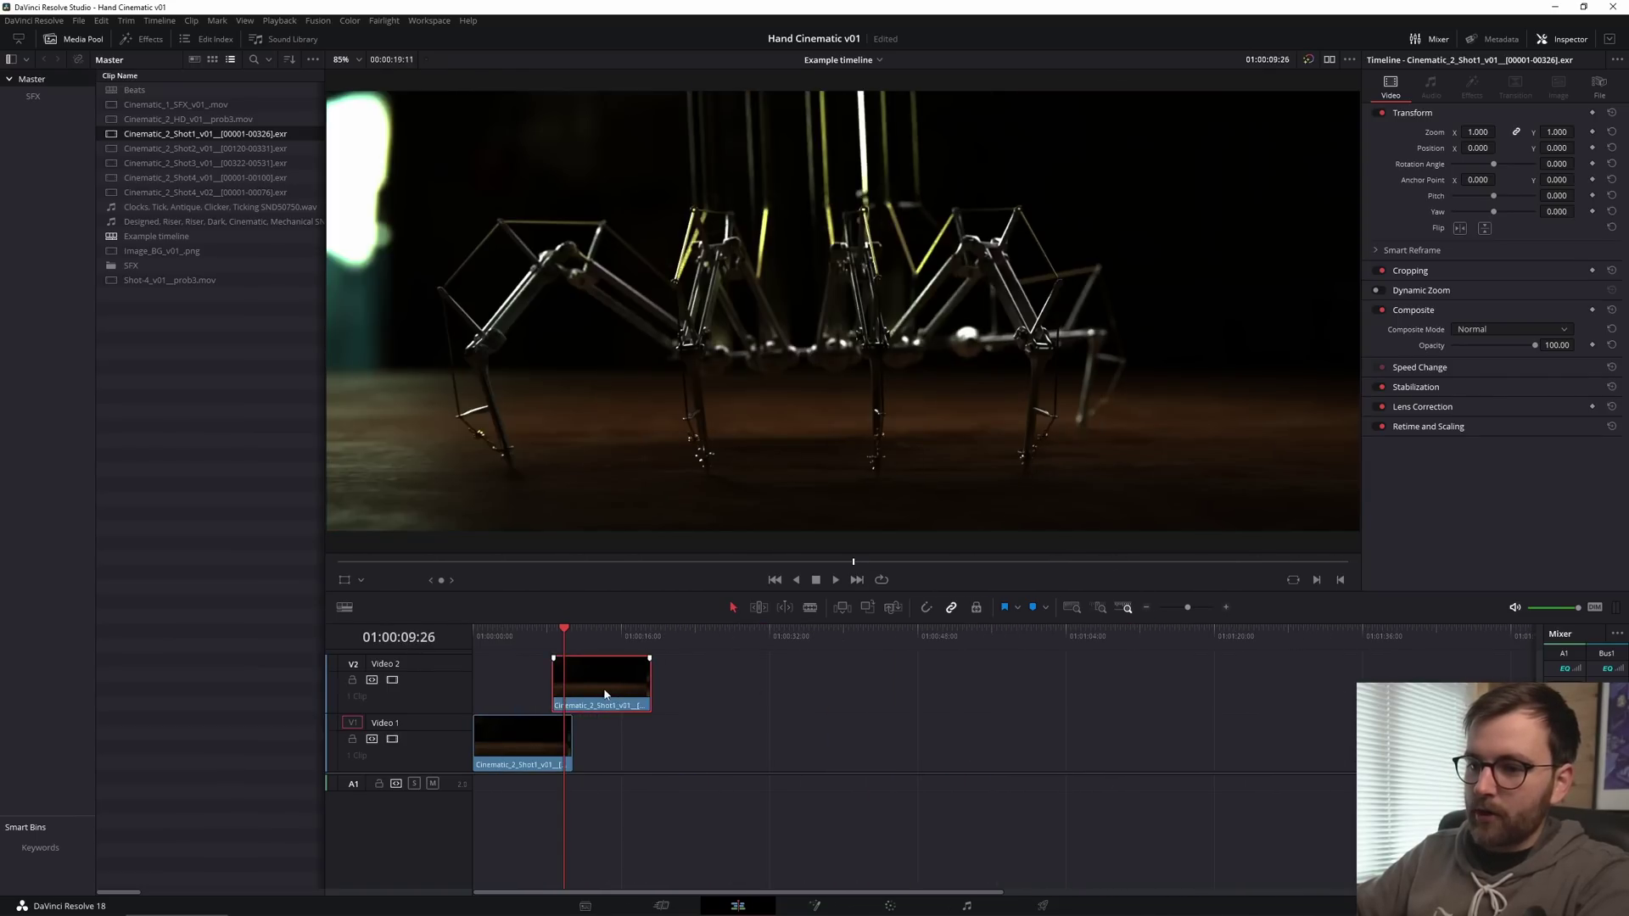
alt+drag(691, 741, 691, 742)
mouse_move(557, 632)
mouse_down()
mouse_move(538, 635)
mouse_move(572, 642)
mouse_move(548, 643)
mouse_up()
key(space)
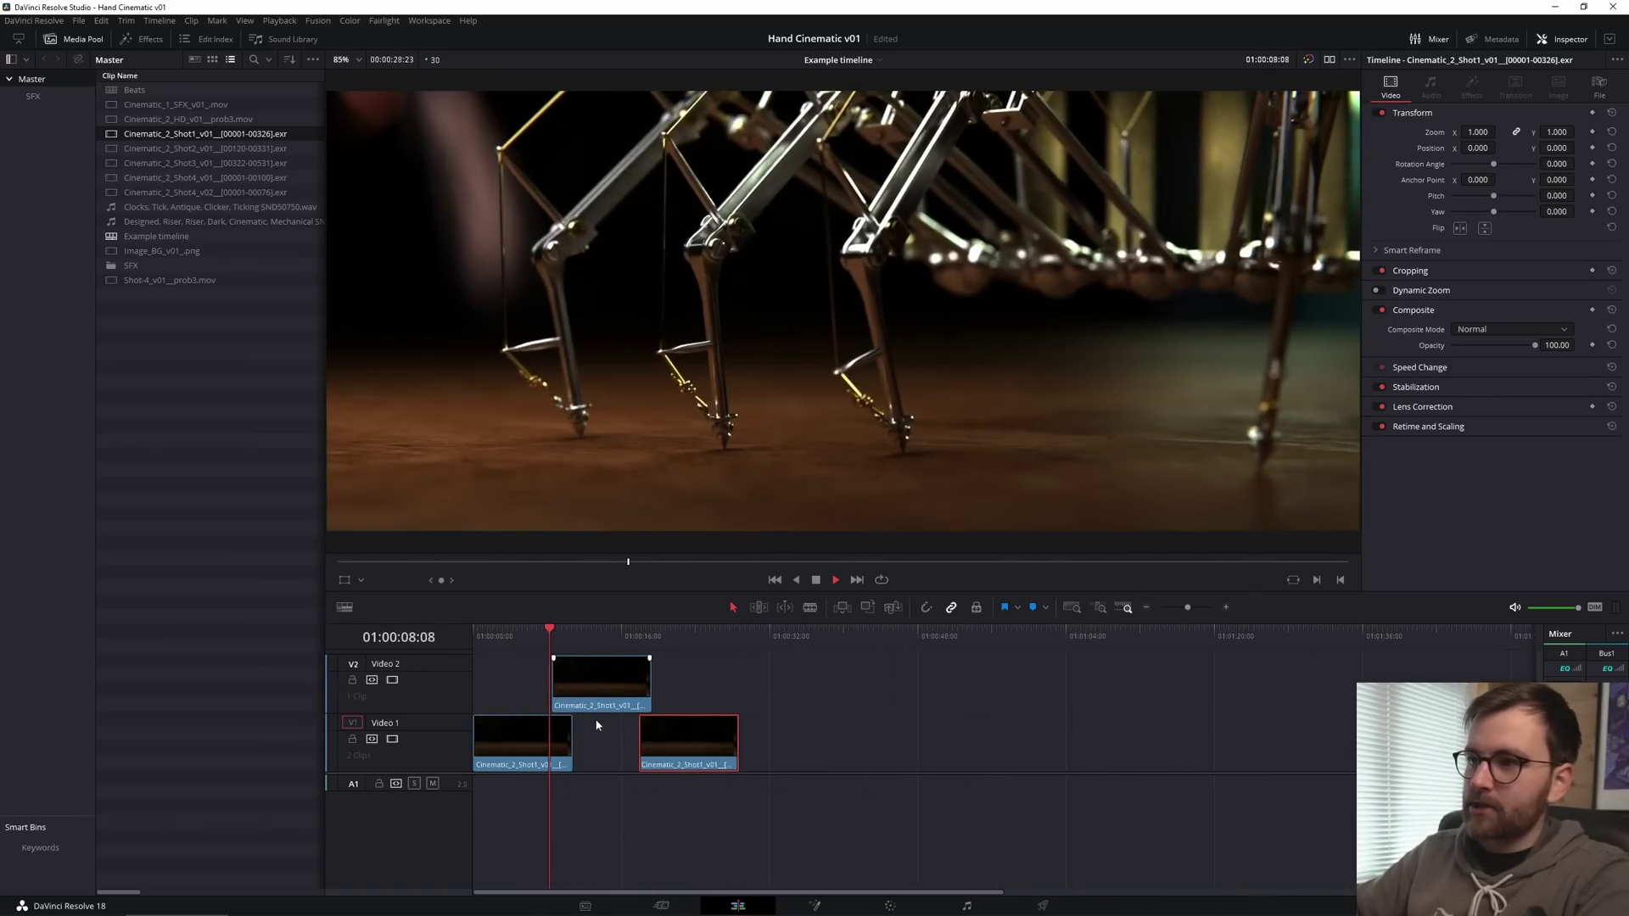
Step: Move the playhead to 01:00:01:06 and open the shot 1 clip on the Color page
mouse_move(521, 635)
mouse_down()
mouse_move(472, 638)
mouse_move(531, 643)
mouse_up()
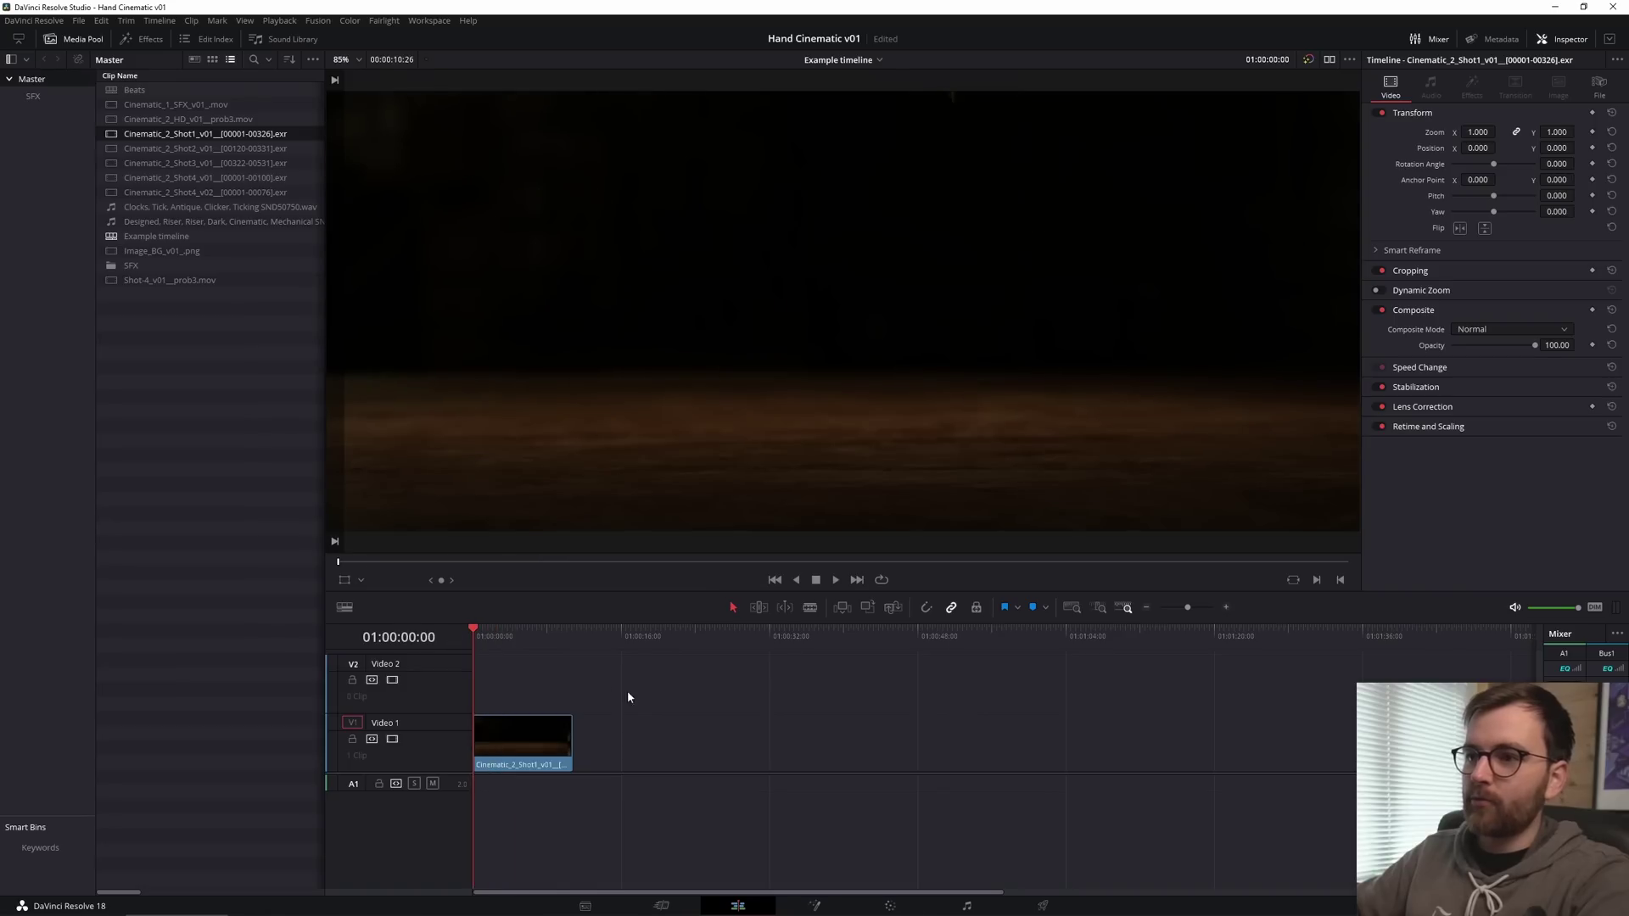
alt+scroll(653, 702, up, 5)
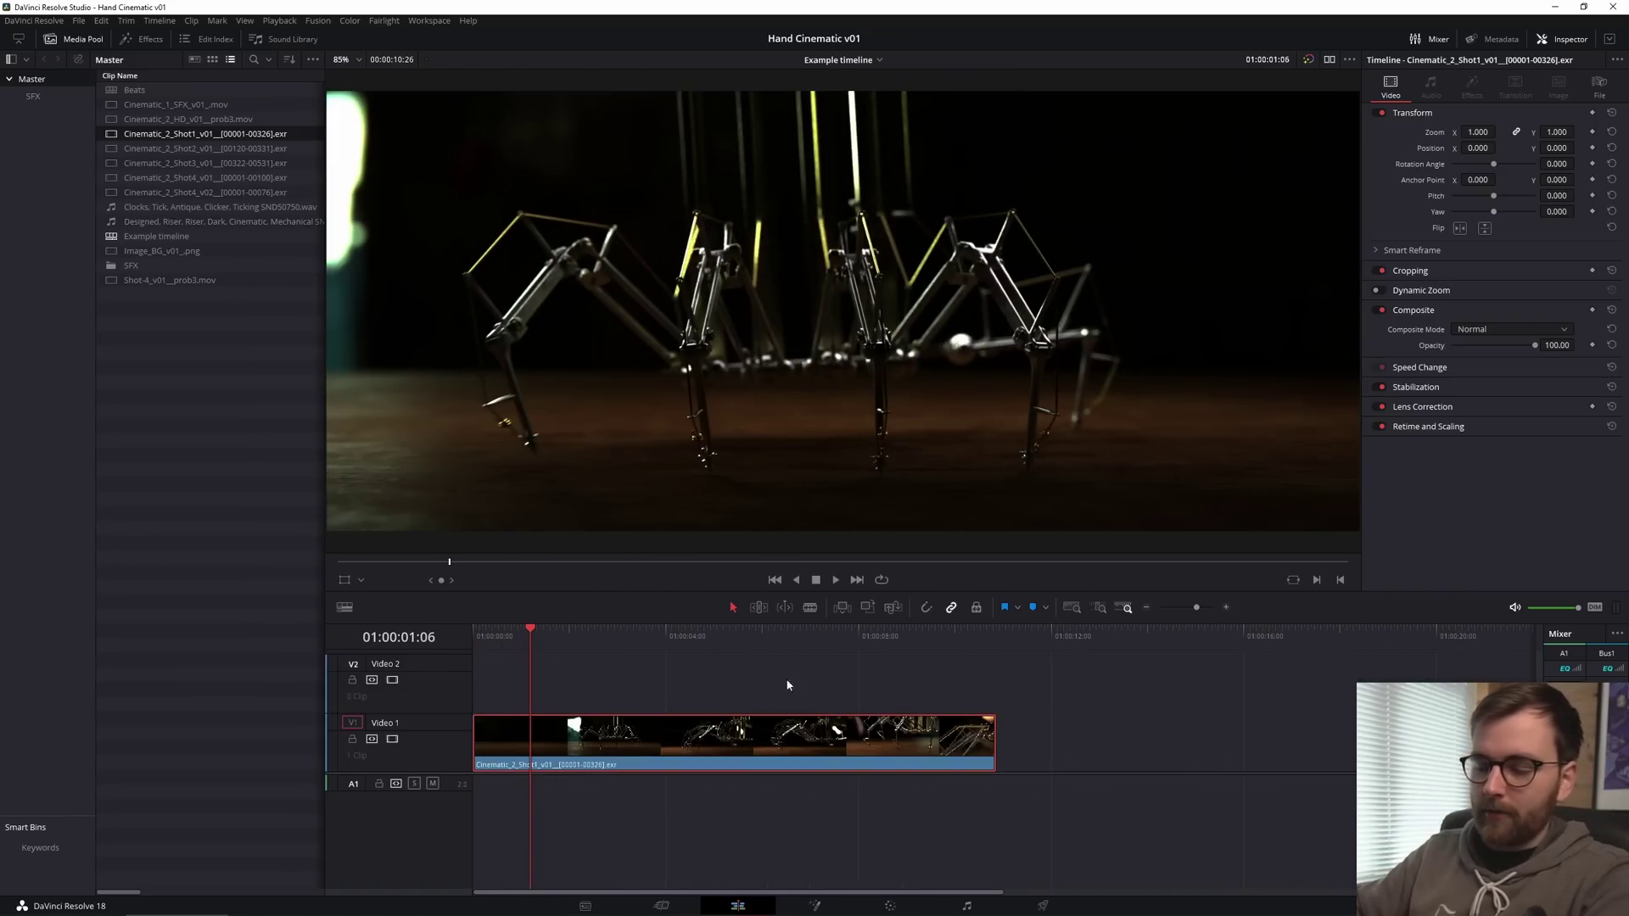
click(891, 905)
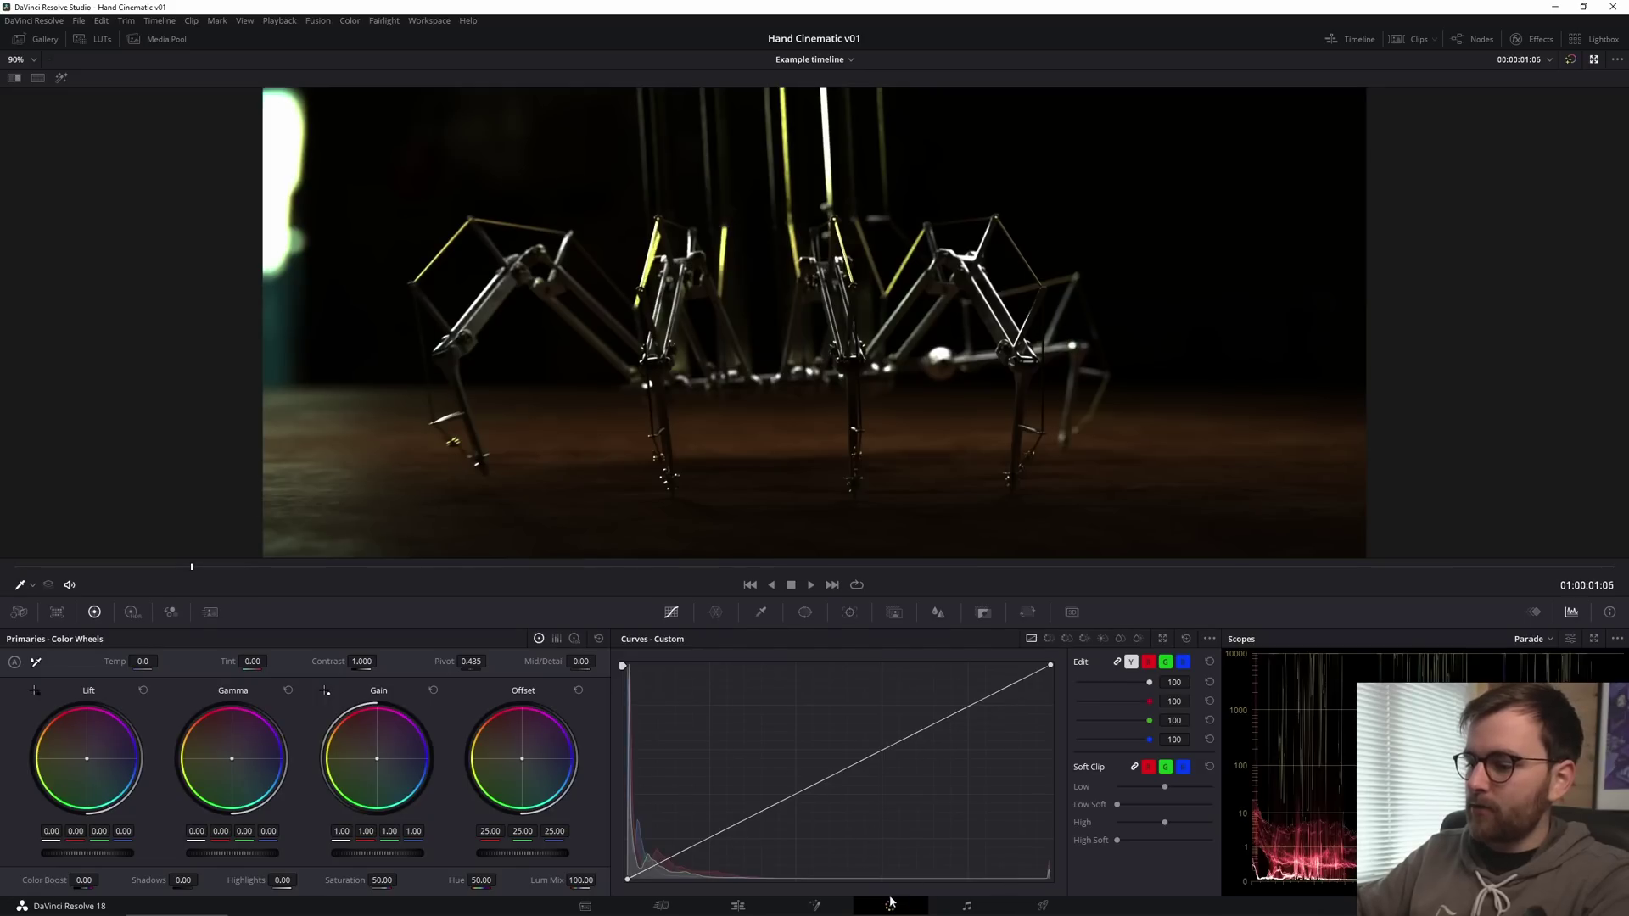
Step: Show the node graph on the Color page, then open the clip in Fusion and insert an OCIO Colorspace node between MediaIn1 and MediaOut1
click(1468, 41)
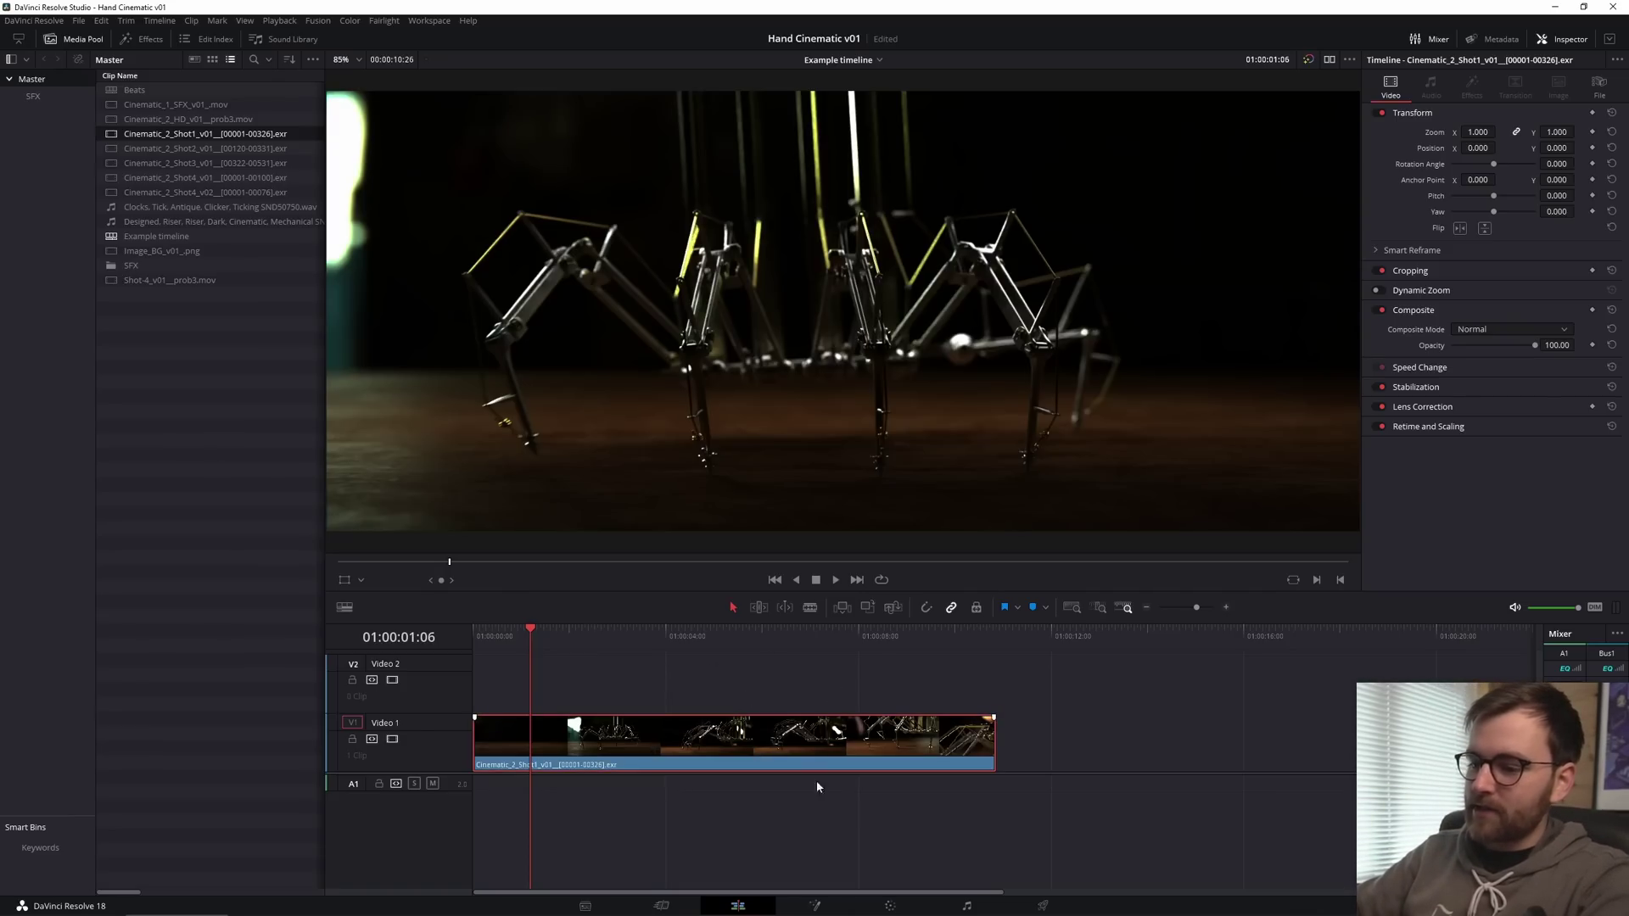
click(816, 905)
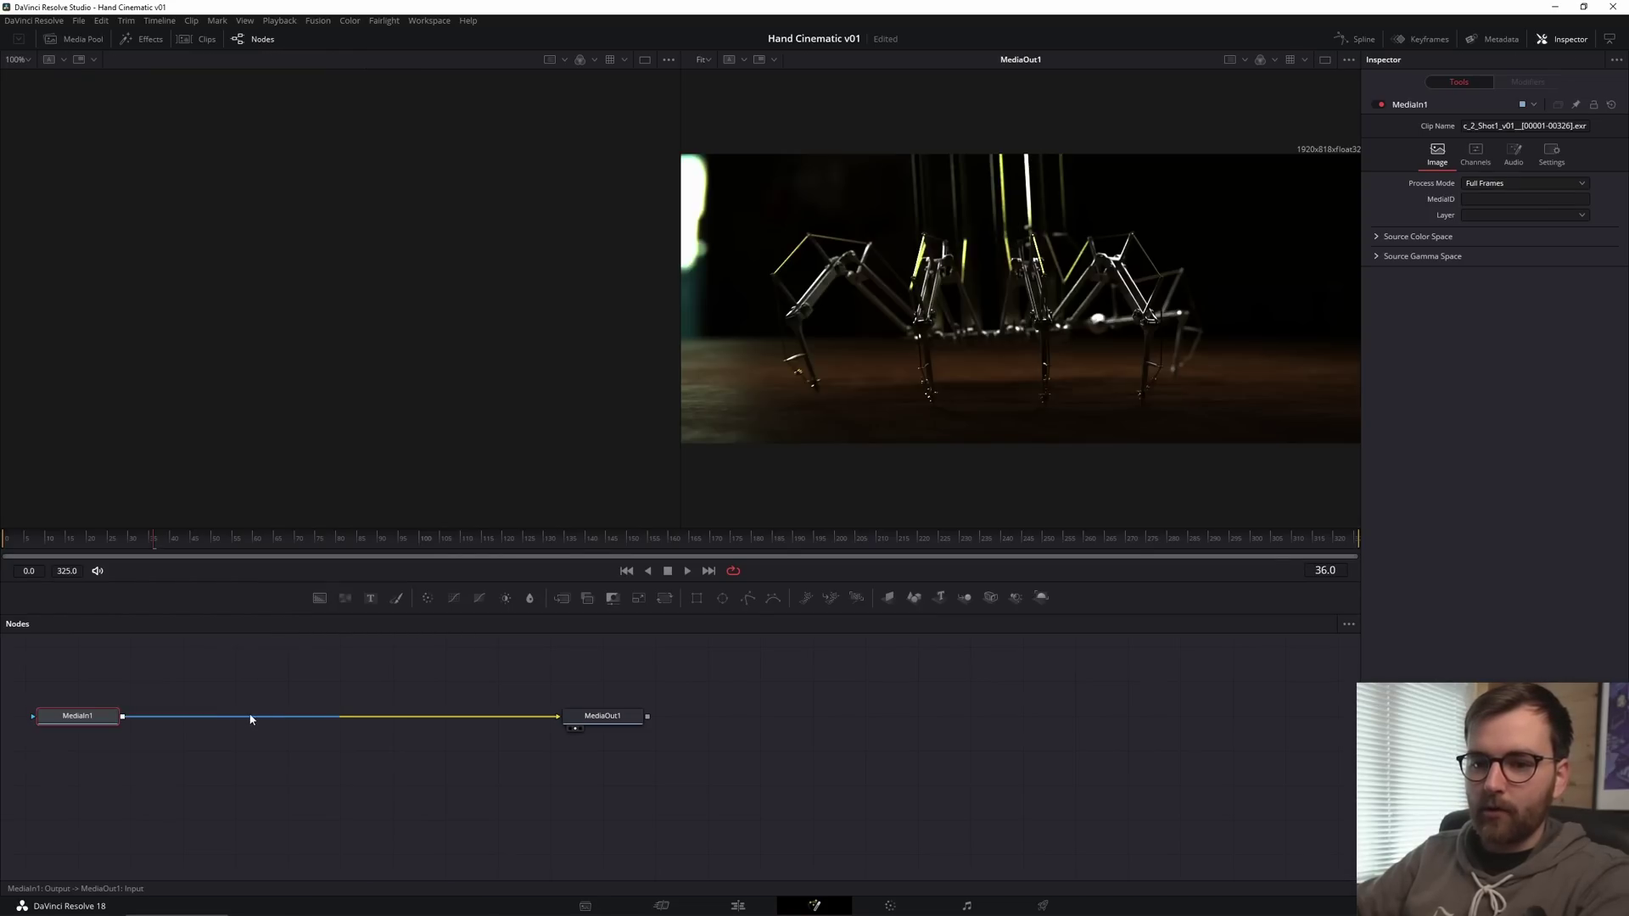
key(shift+space)
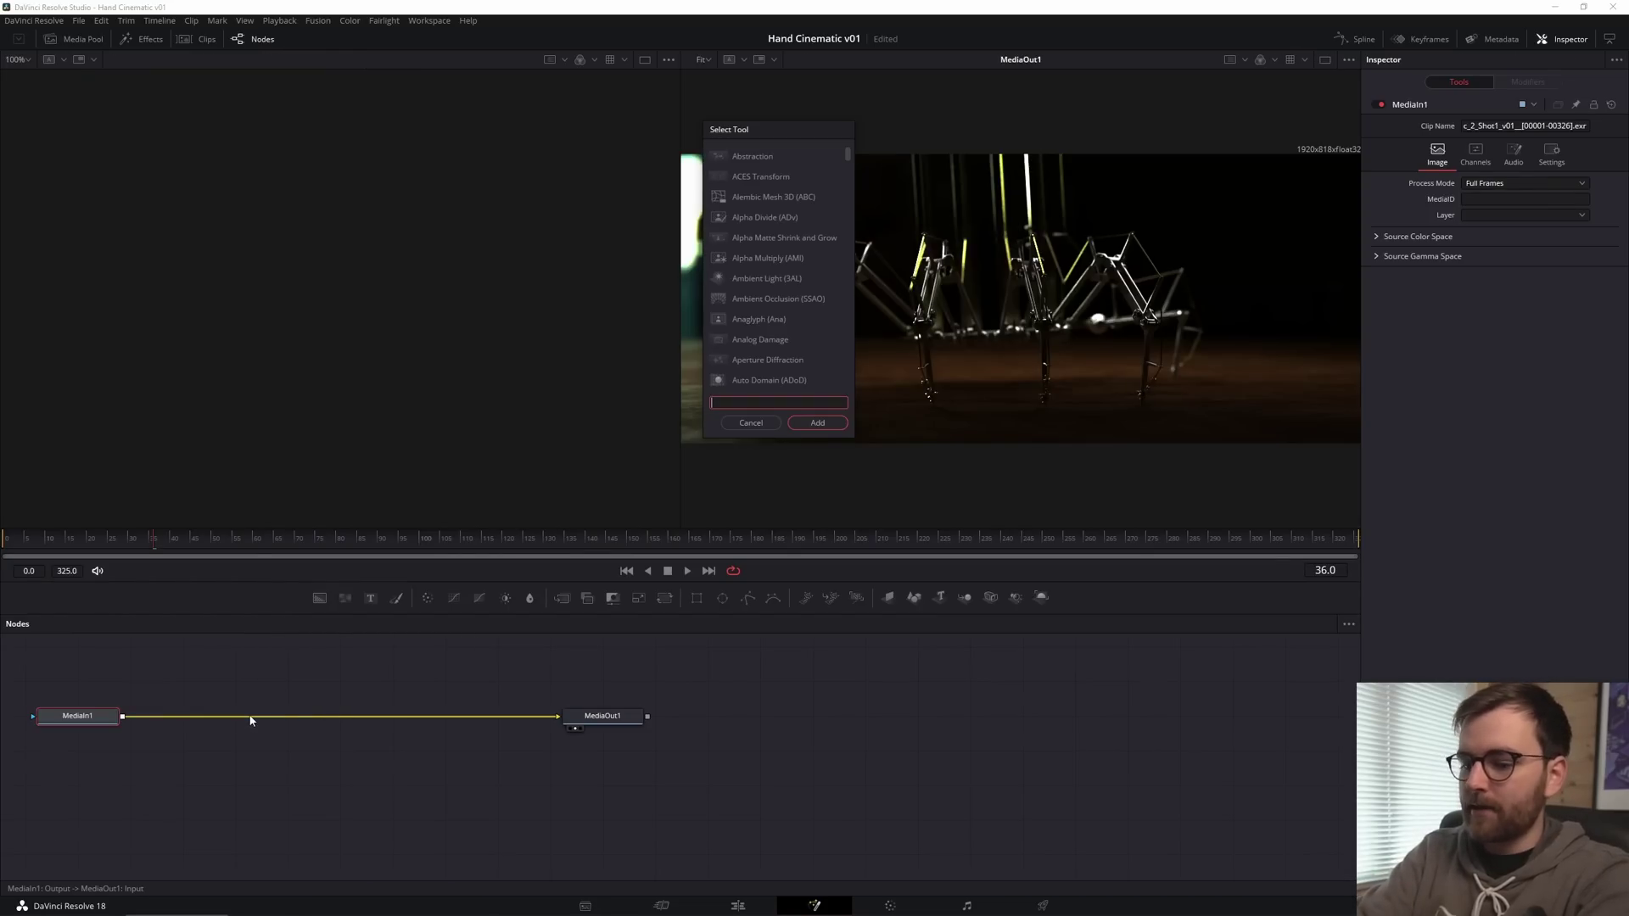
text(ocio)
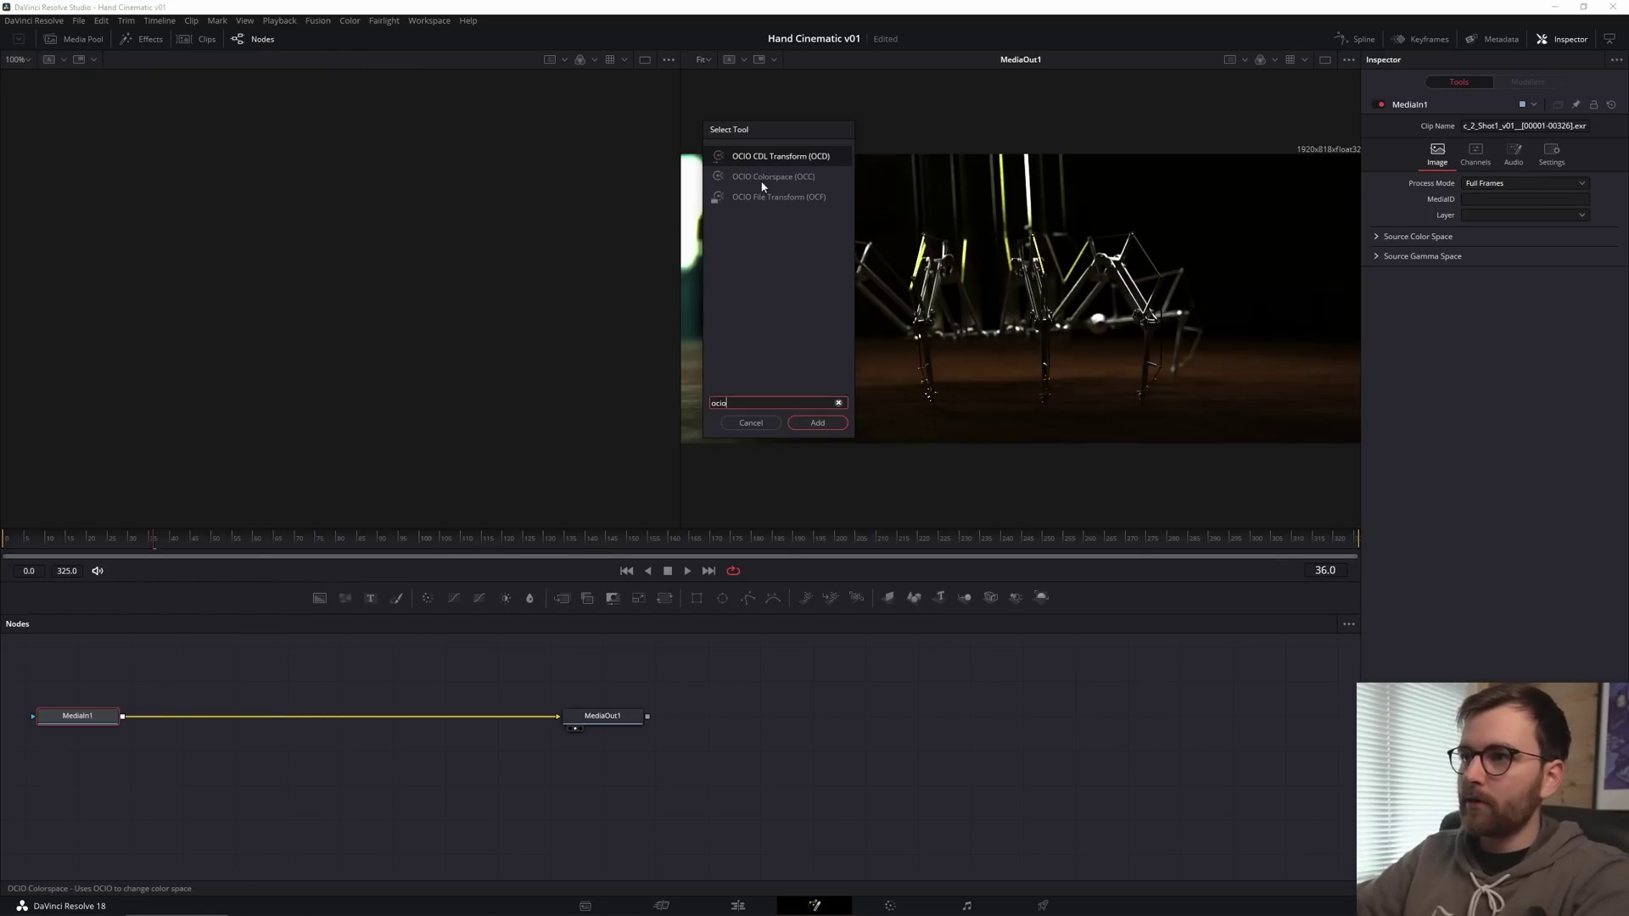
click(761, 180)
click(805, 423)
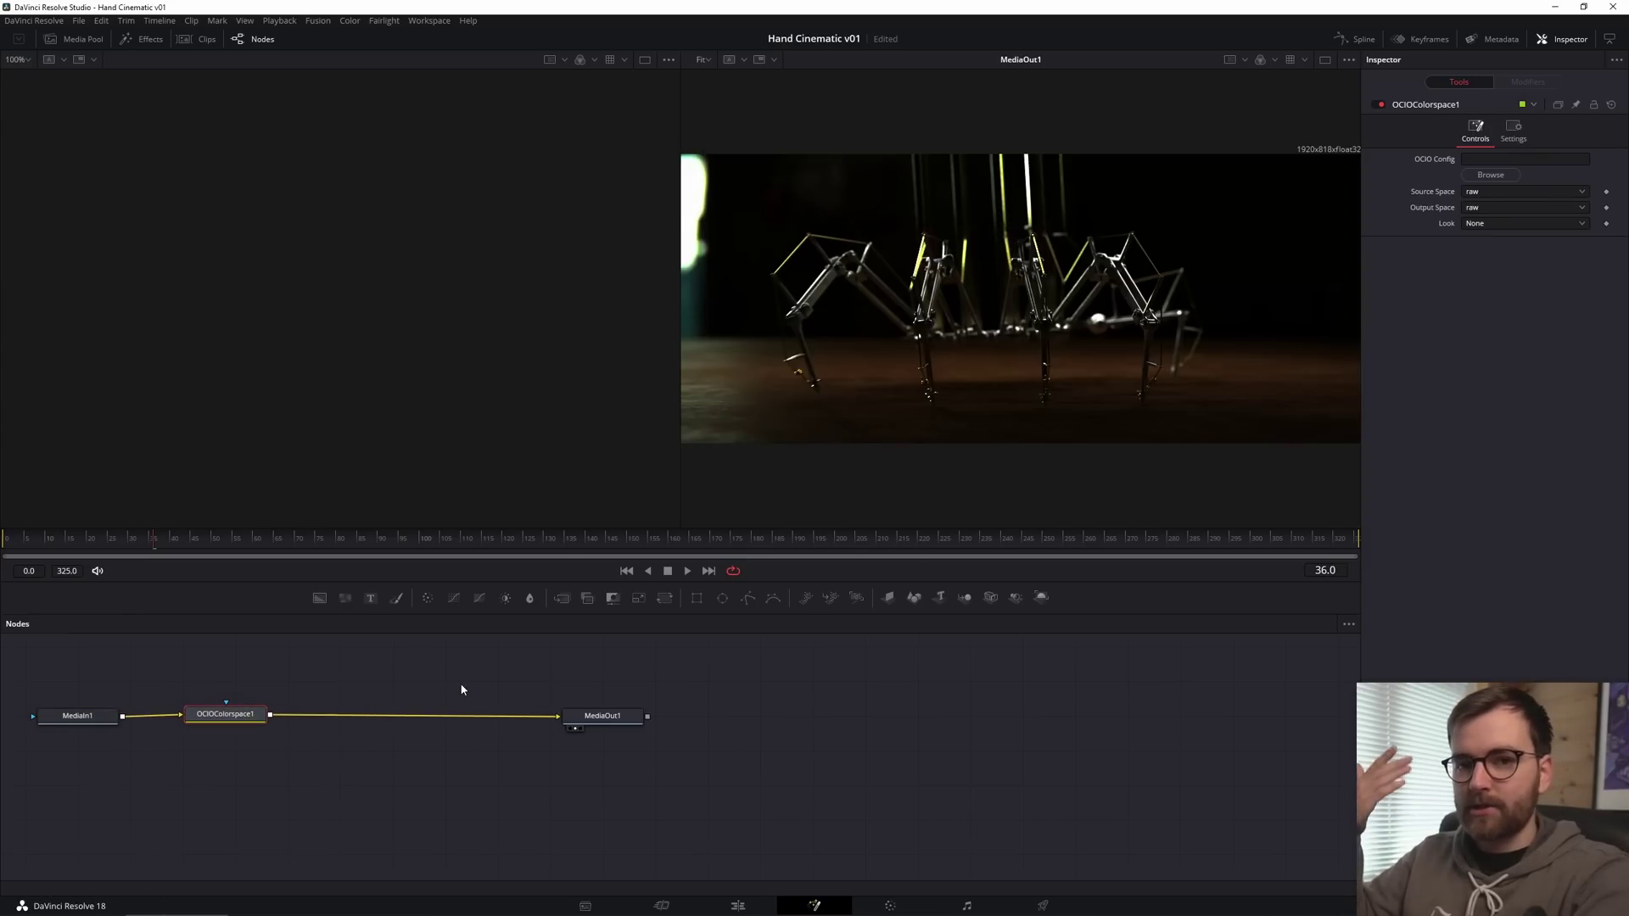
Step: Load Blender 3.3's config.ocio into the OCIO Colorspace node, with Linear as source space and Filmic sRGB as output space
click(1491, 175)
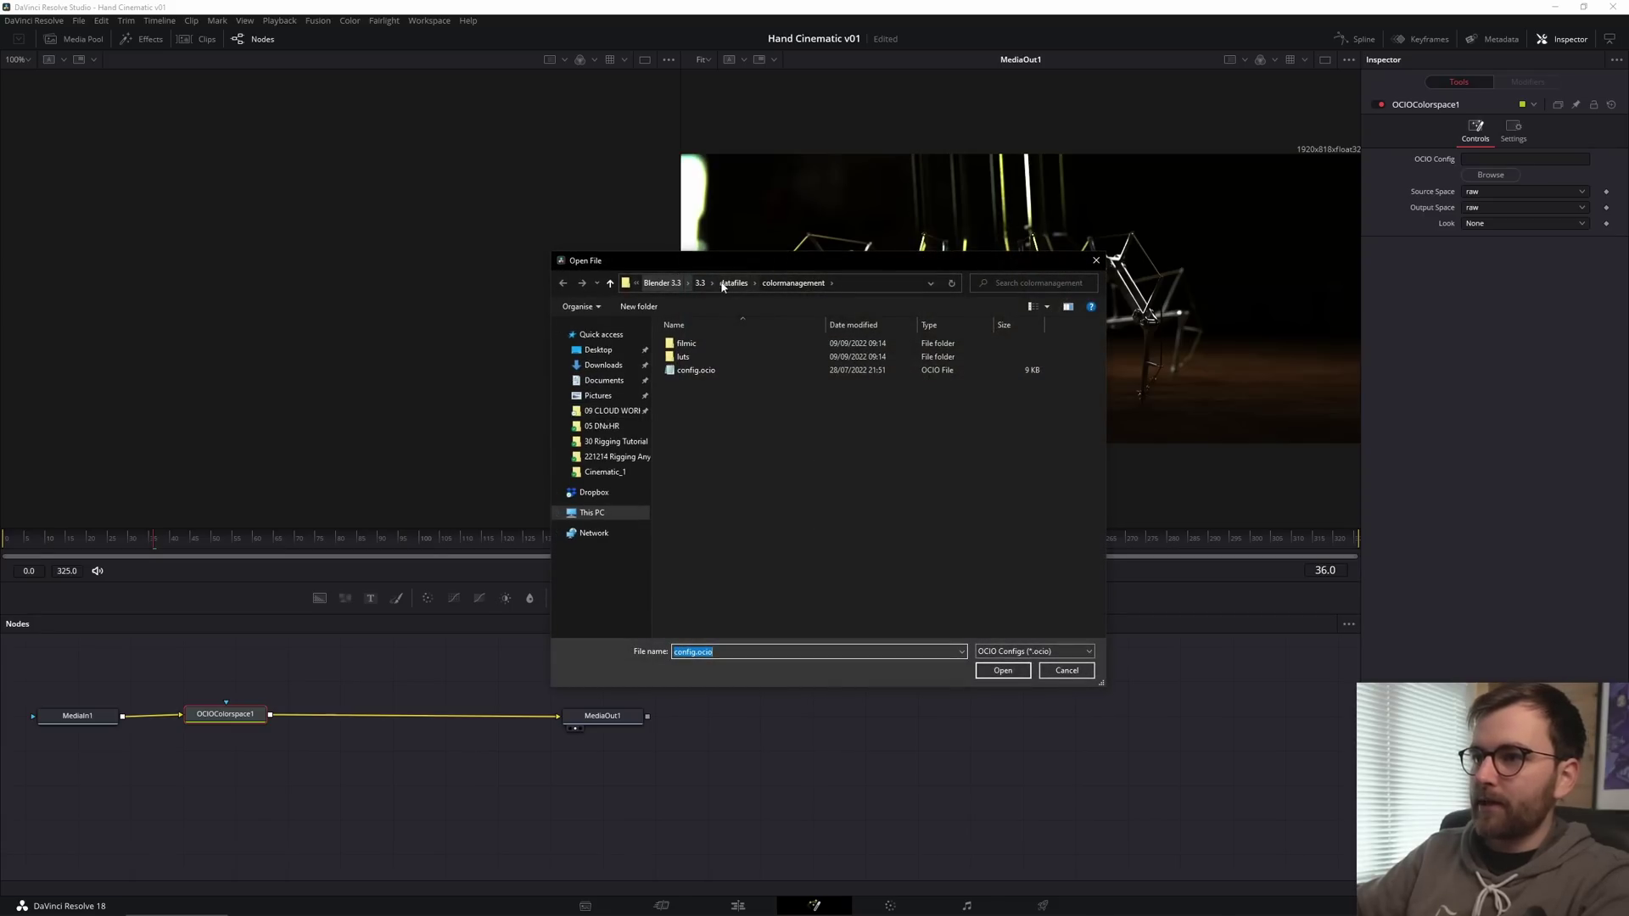
click(724, 370)
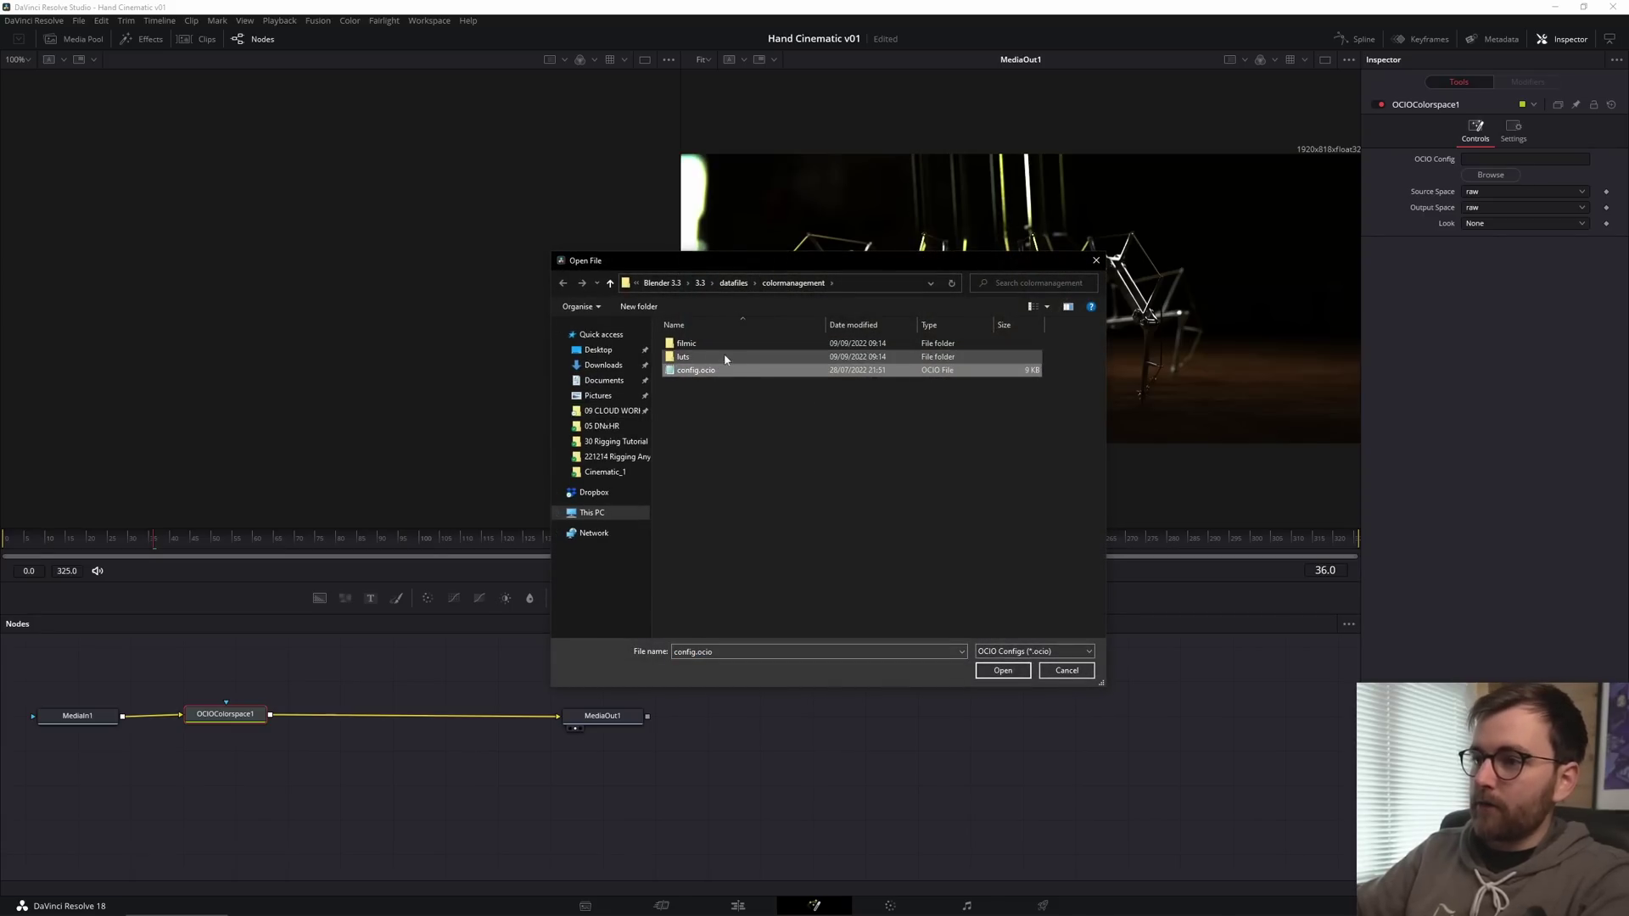
click(1001, 670)
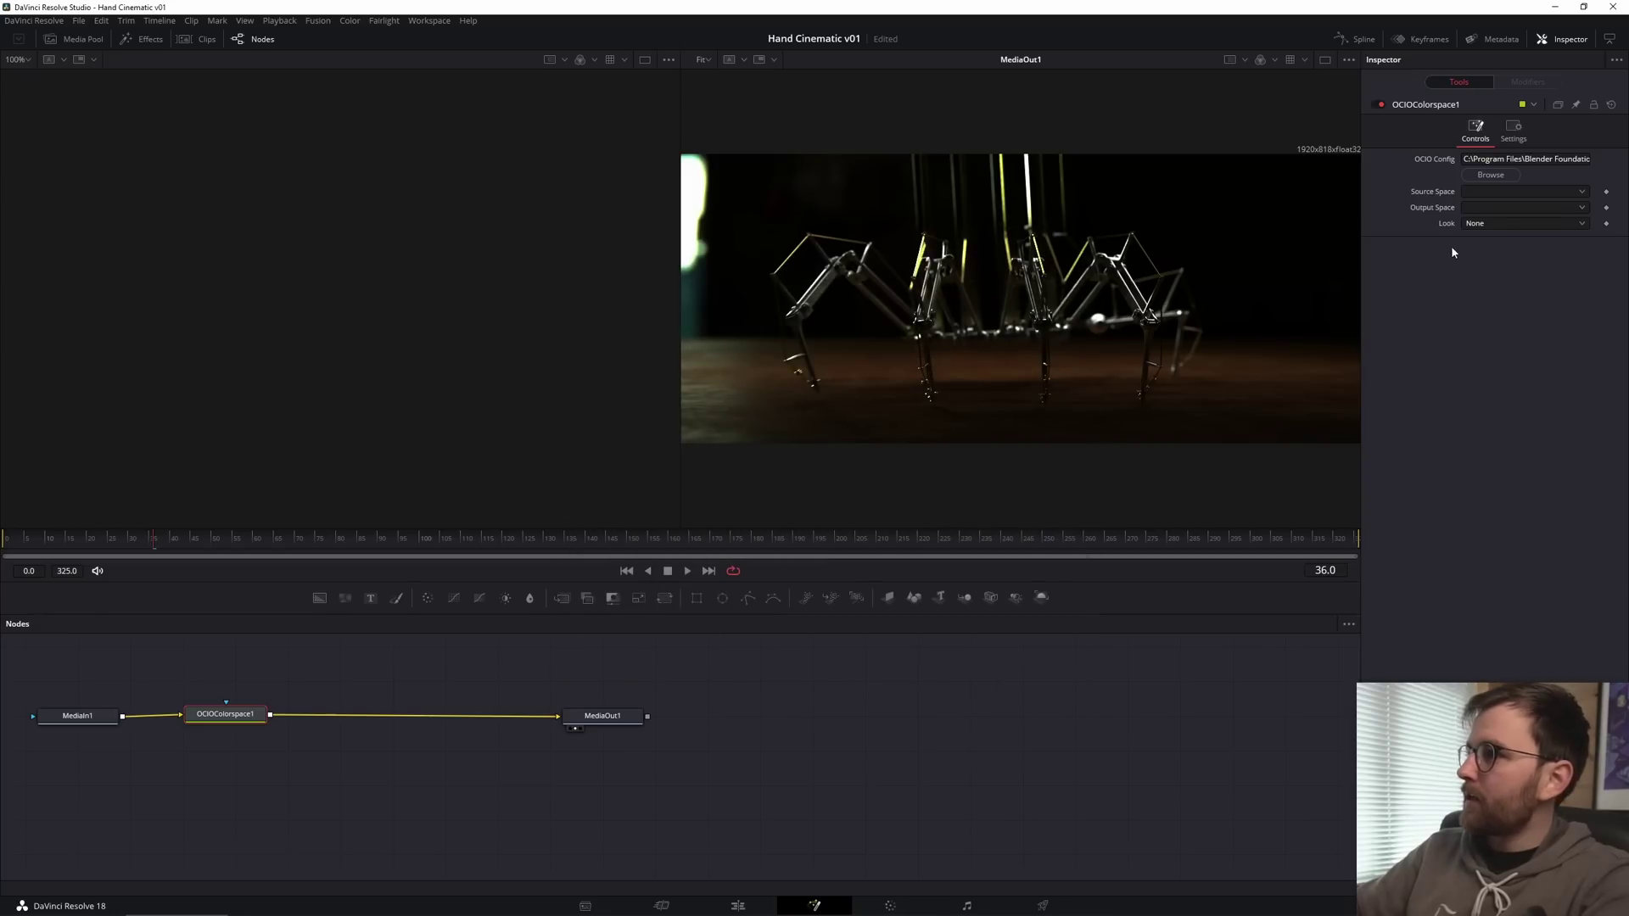
click(1486, 194)
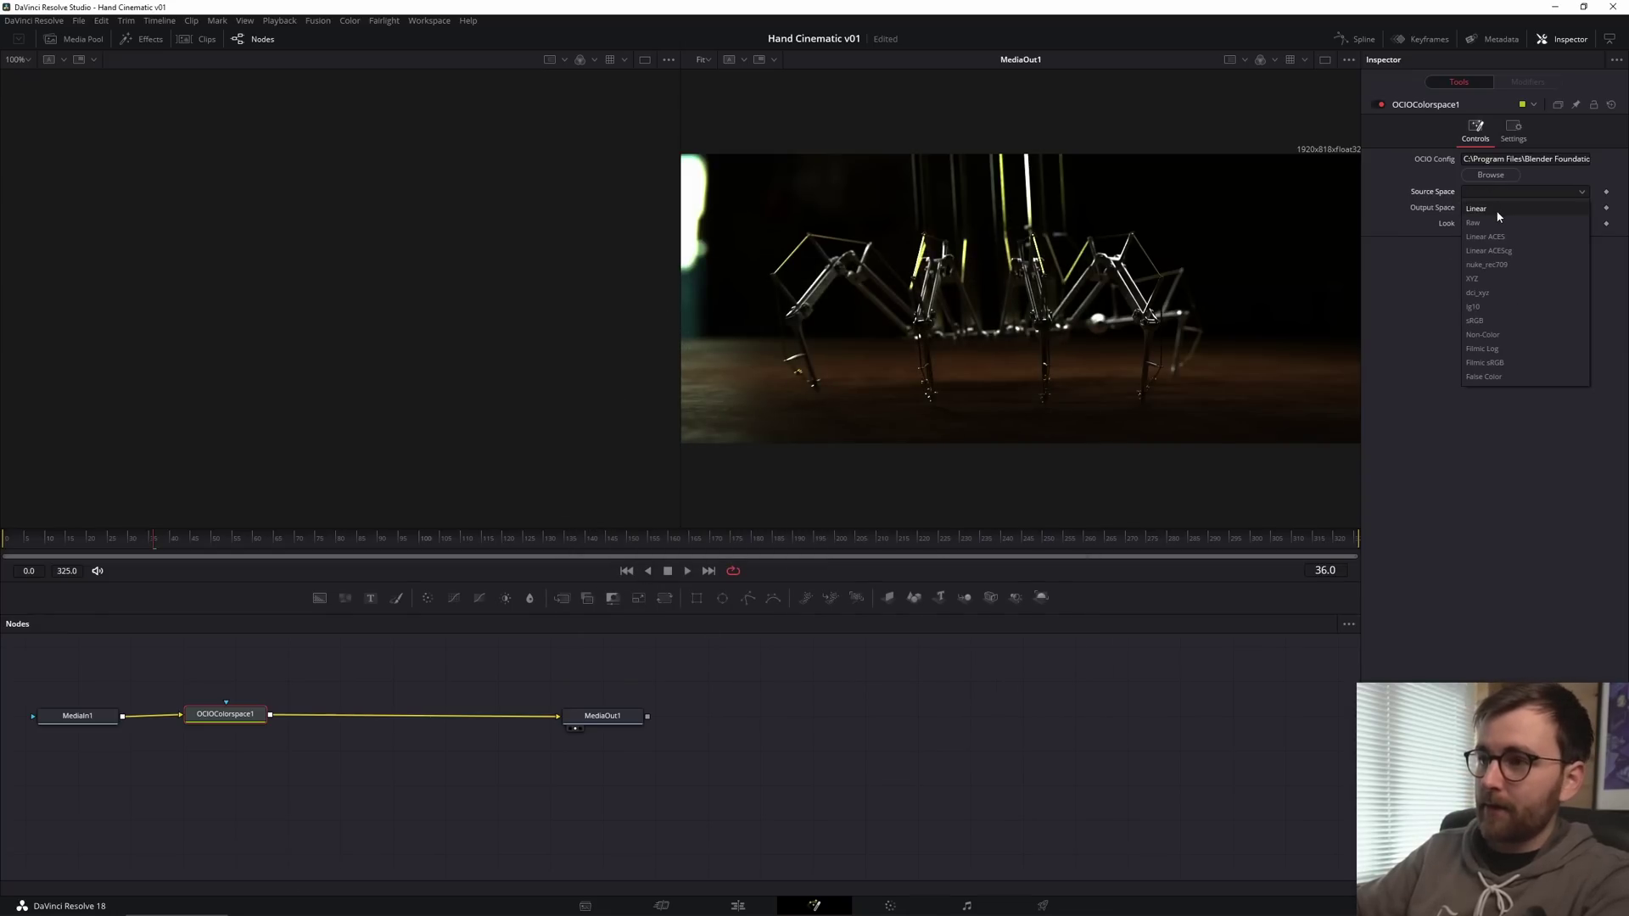
click(1498, 211)
click(1485, 209)
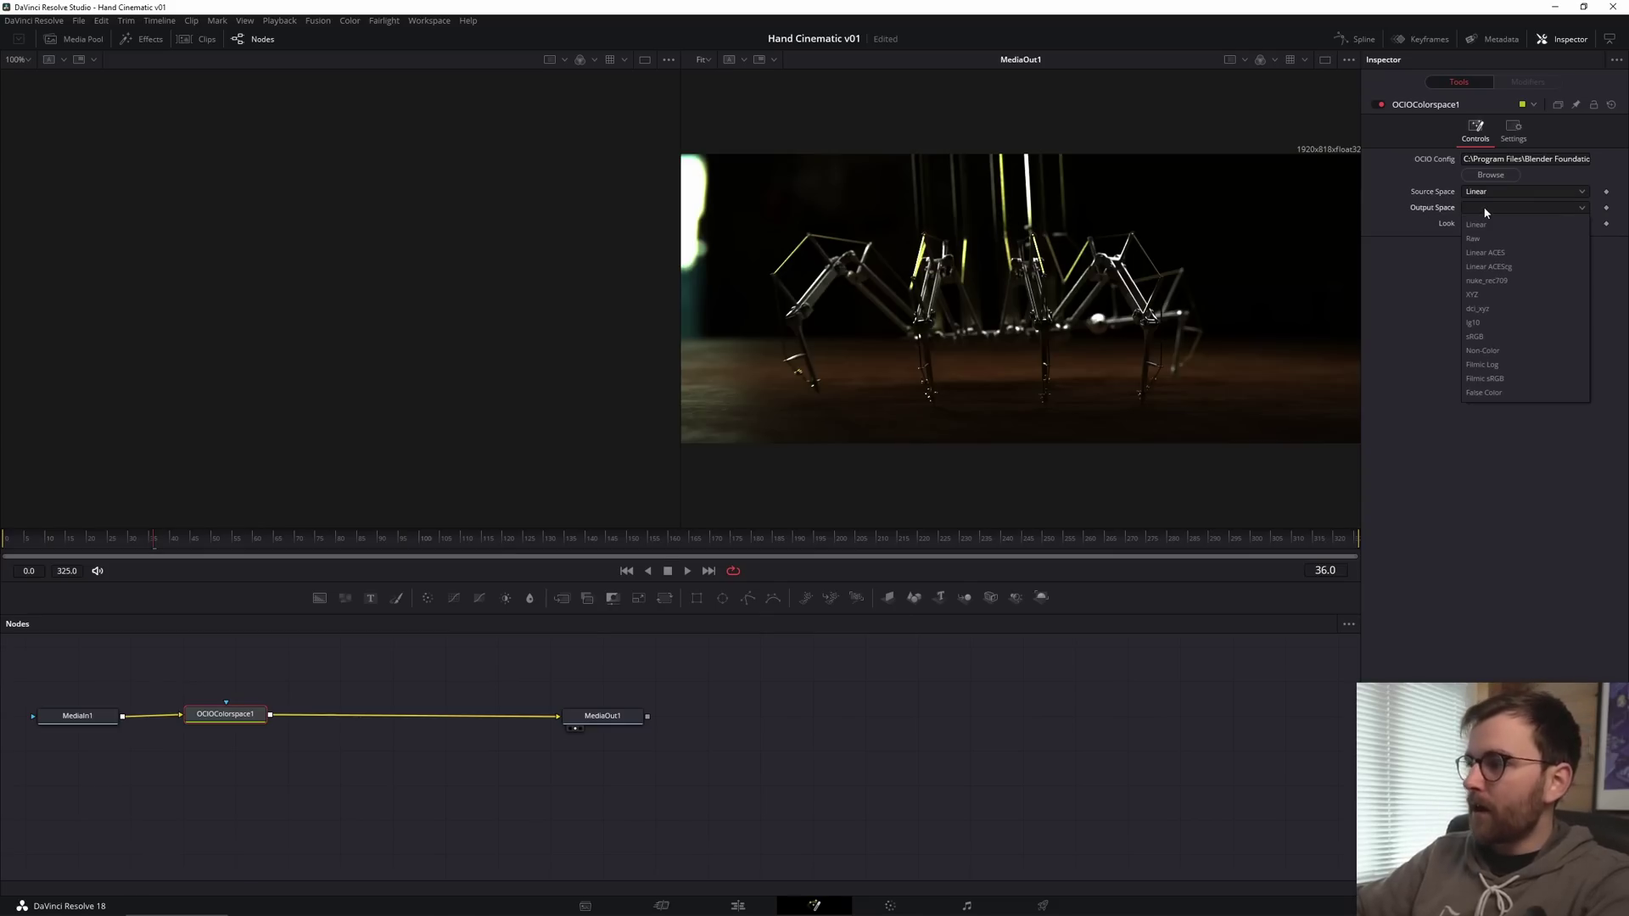
click(1522, 379)
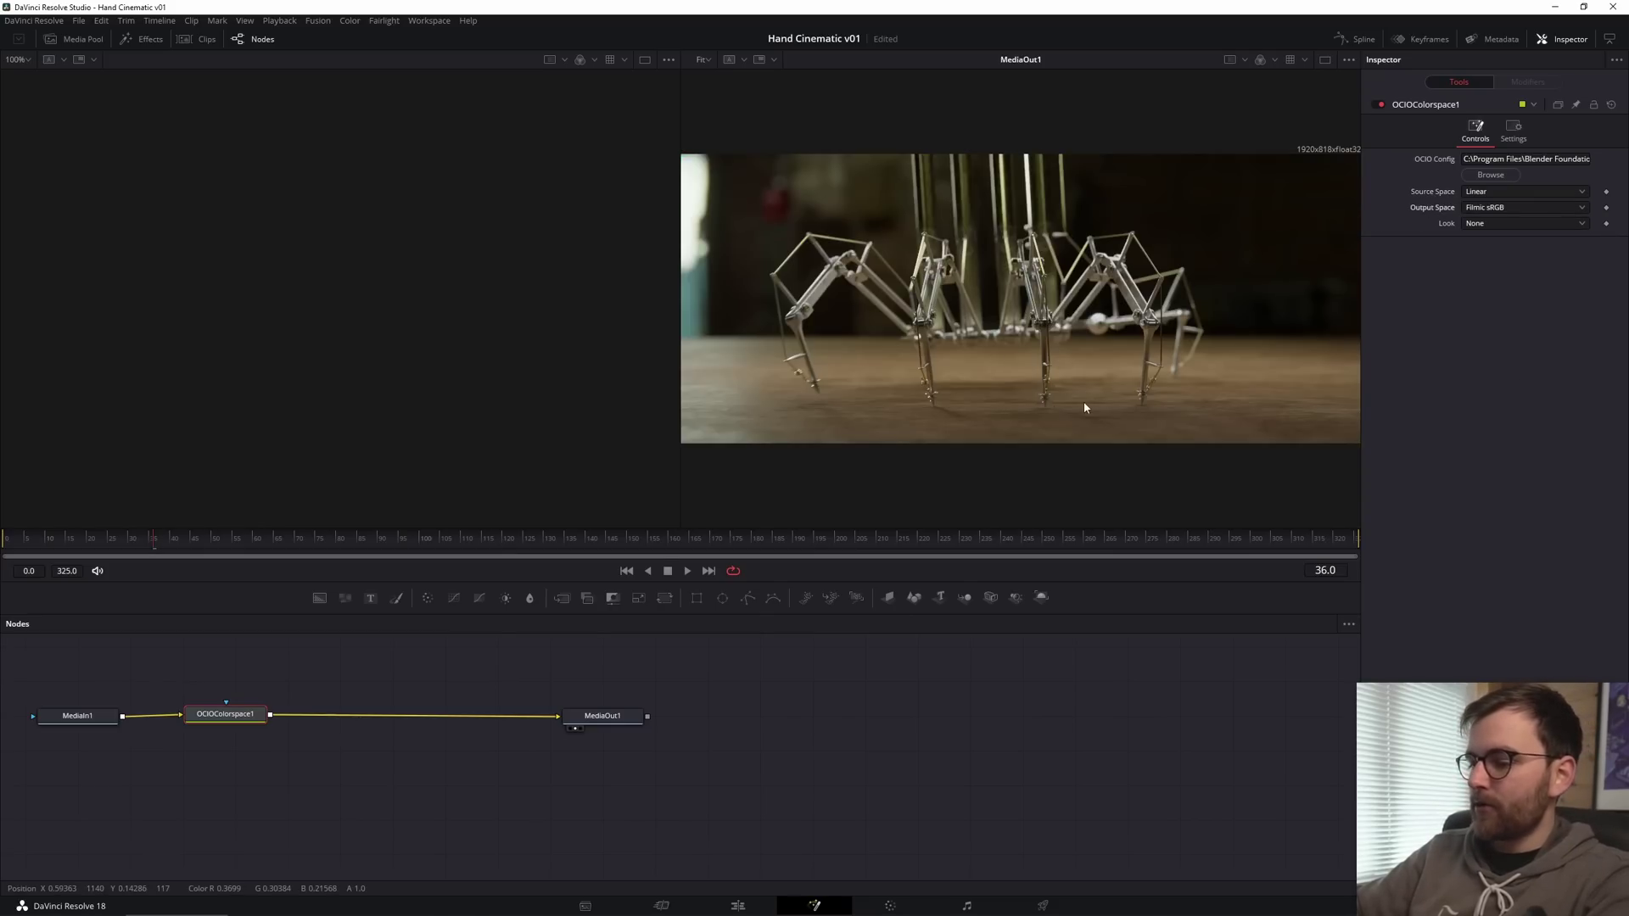
Step: Return to the Edit page, play the converted shot 1 clip and scrub through it to 01:00:02:18
click(738, 905)
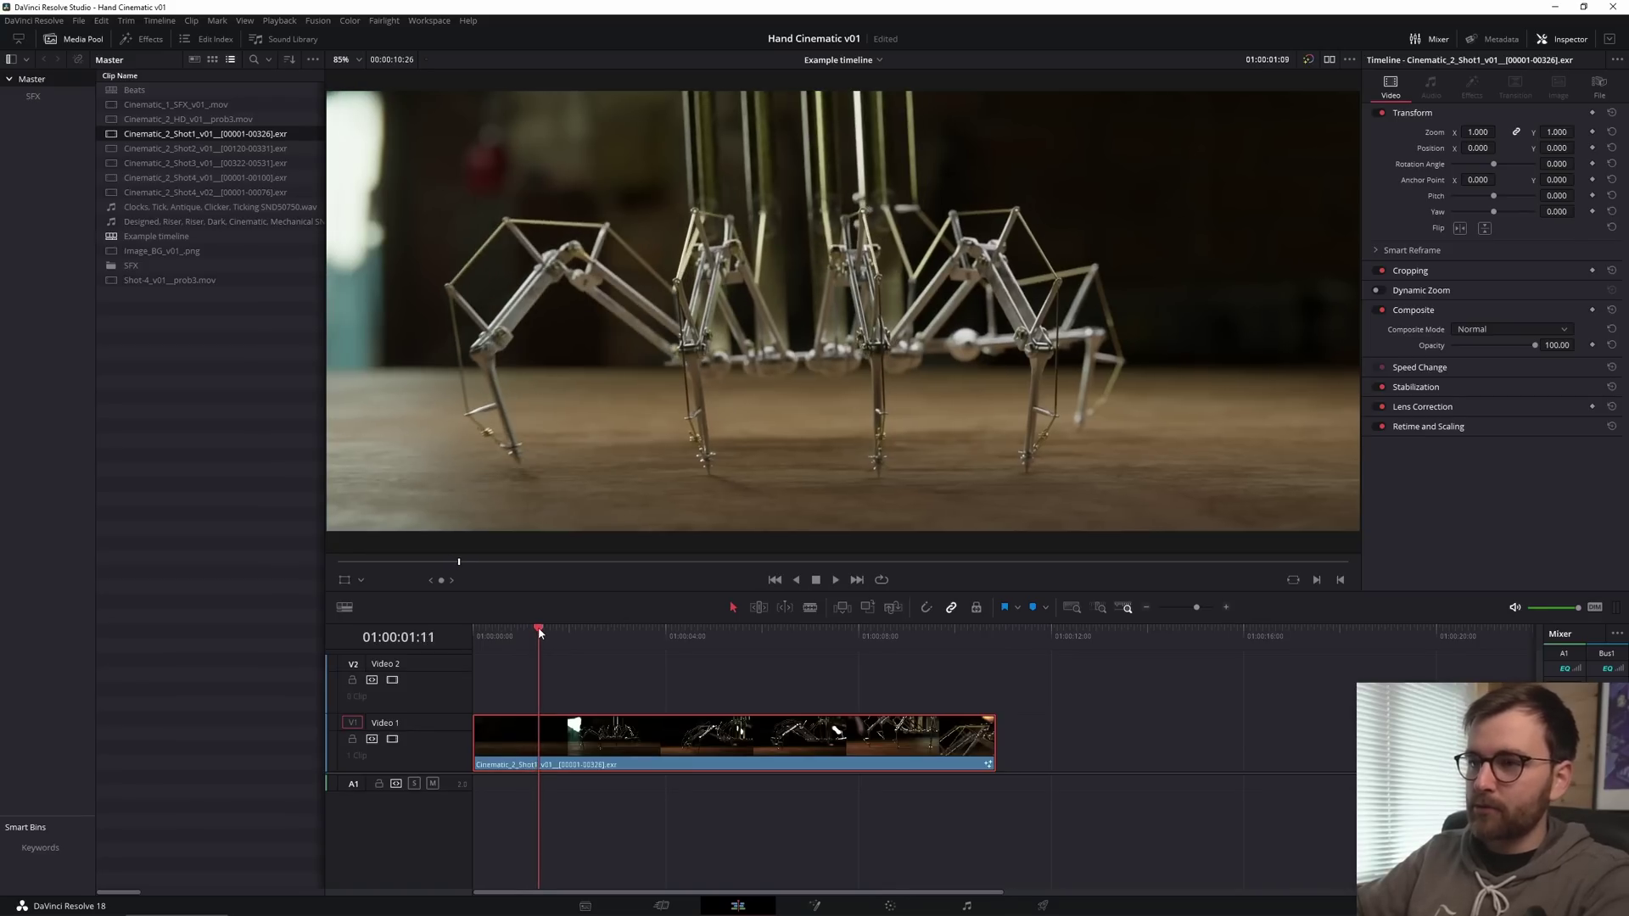
drag(539, 632, 541, 633)
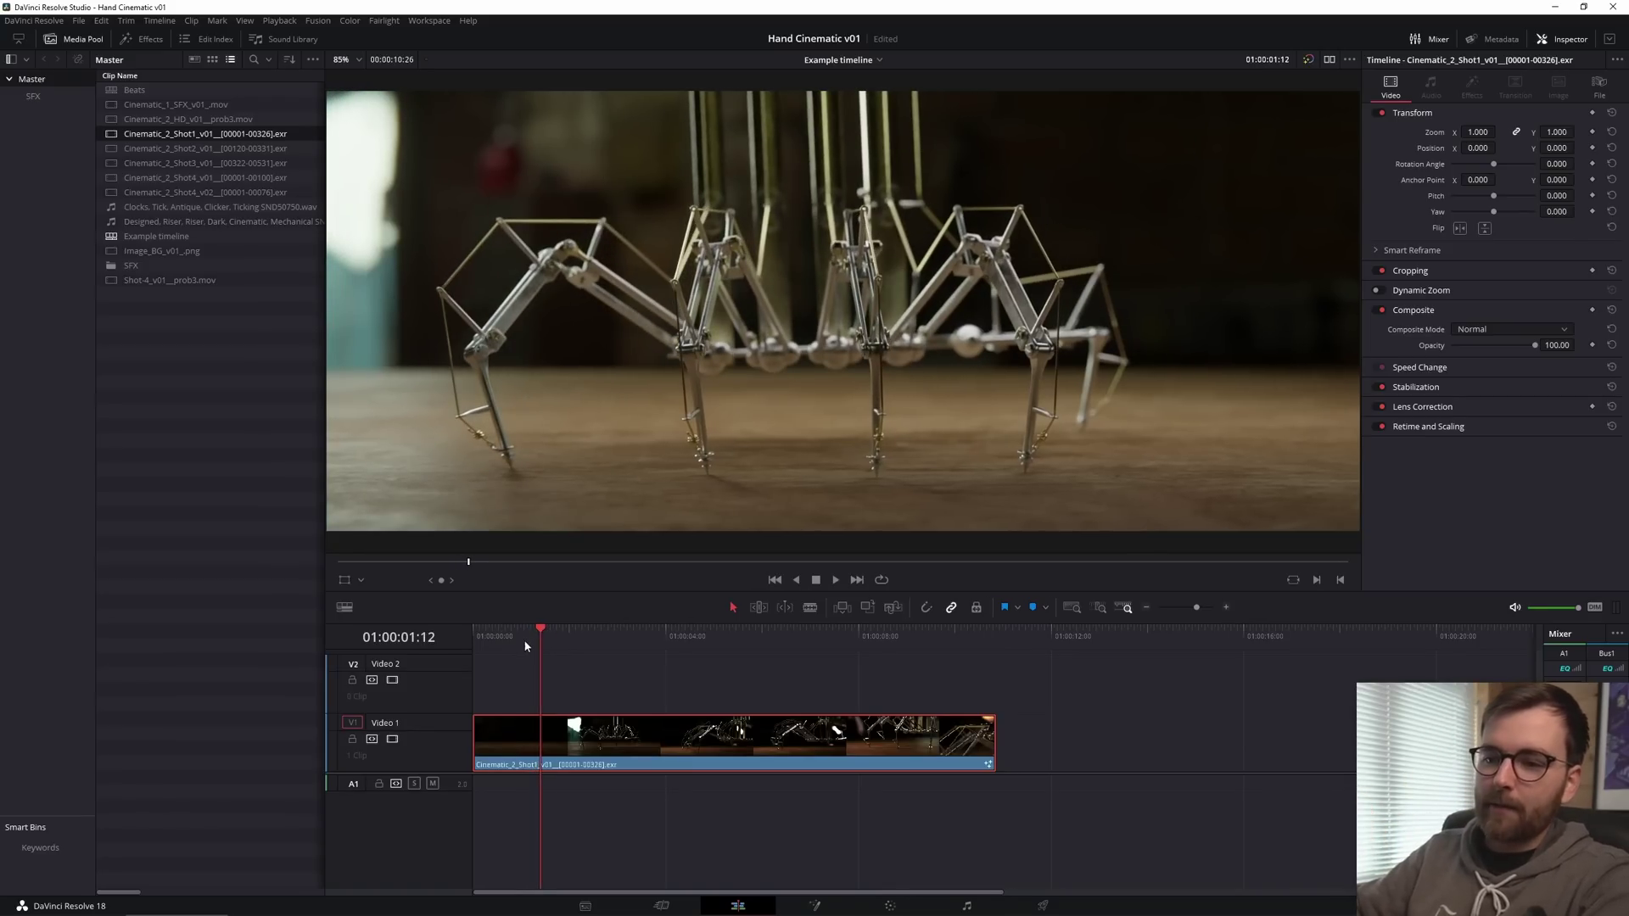
key(space)
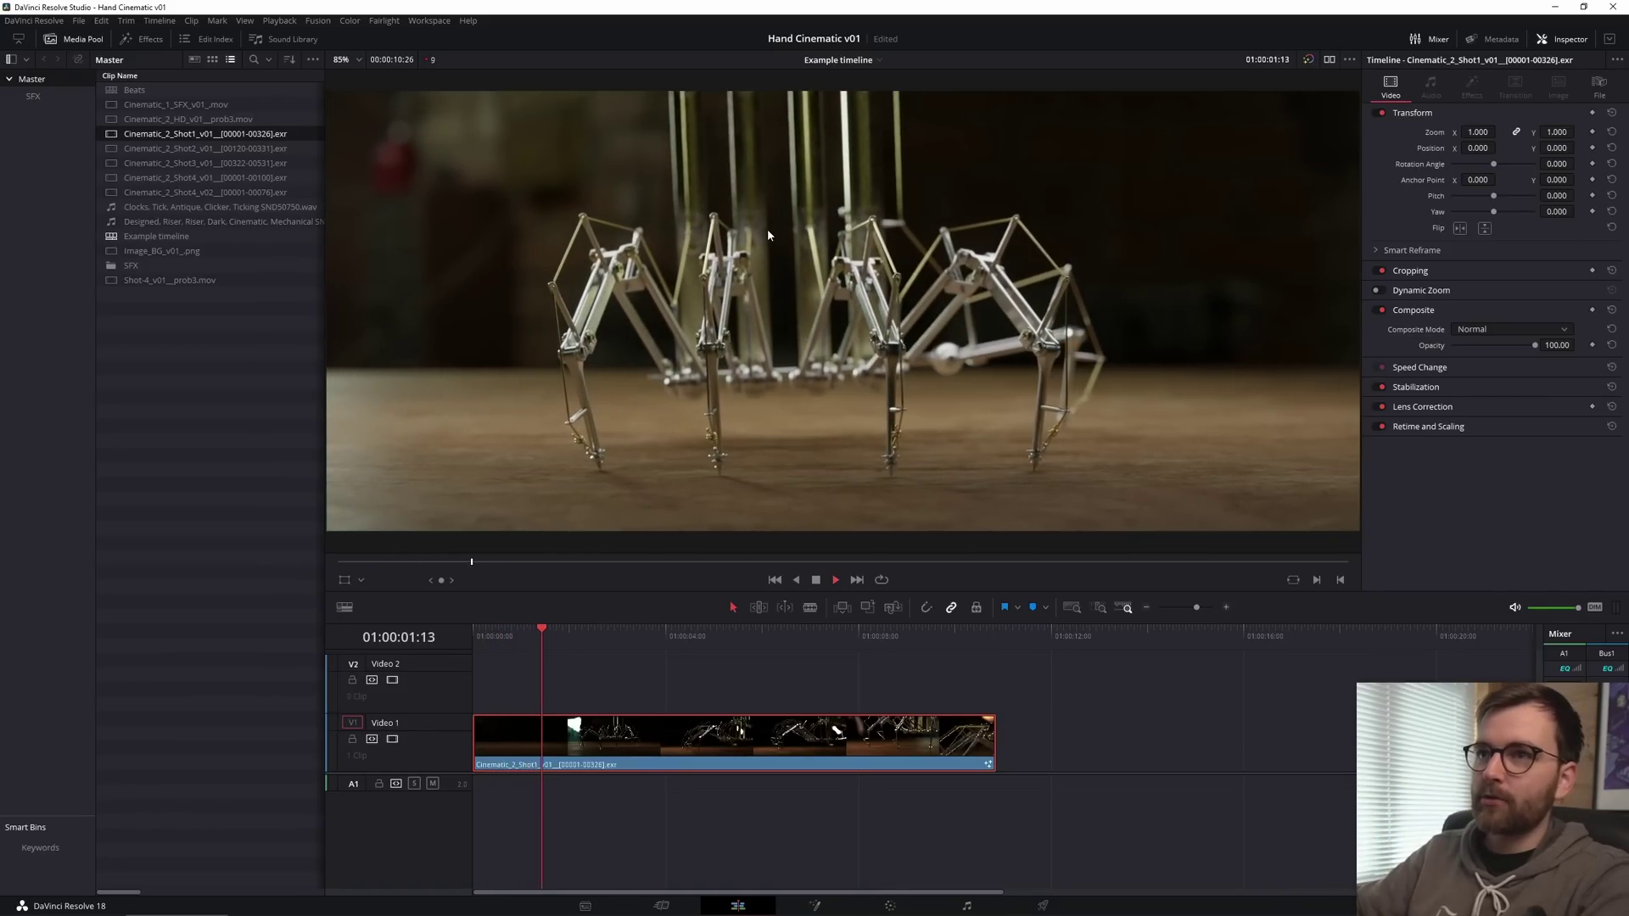
drag(654, 633, 759, 642)
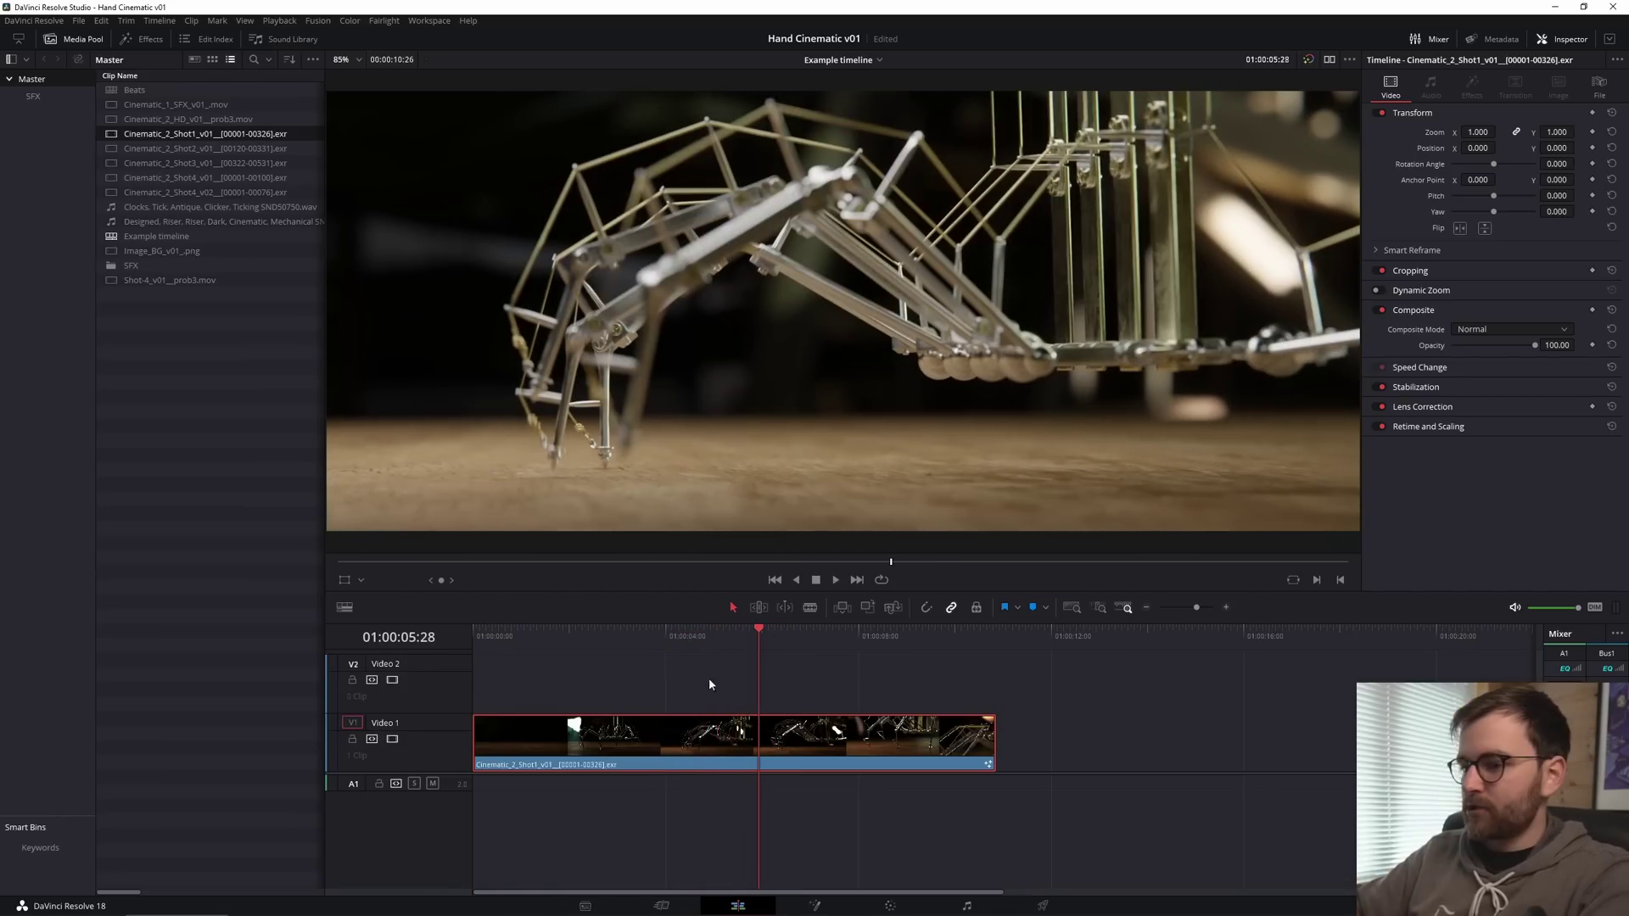
drag(565, 640, 598, 639)
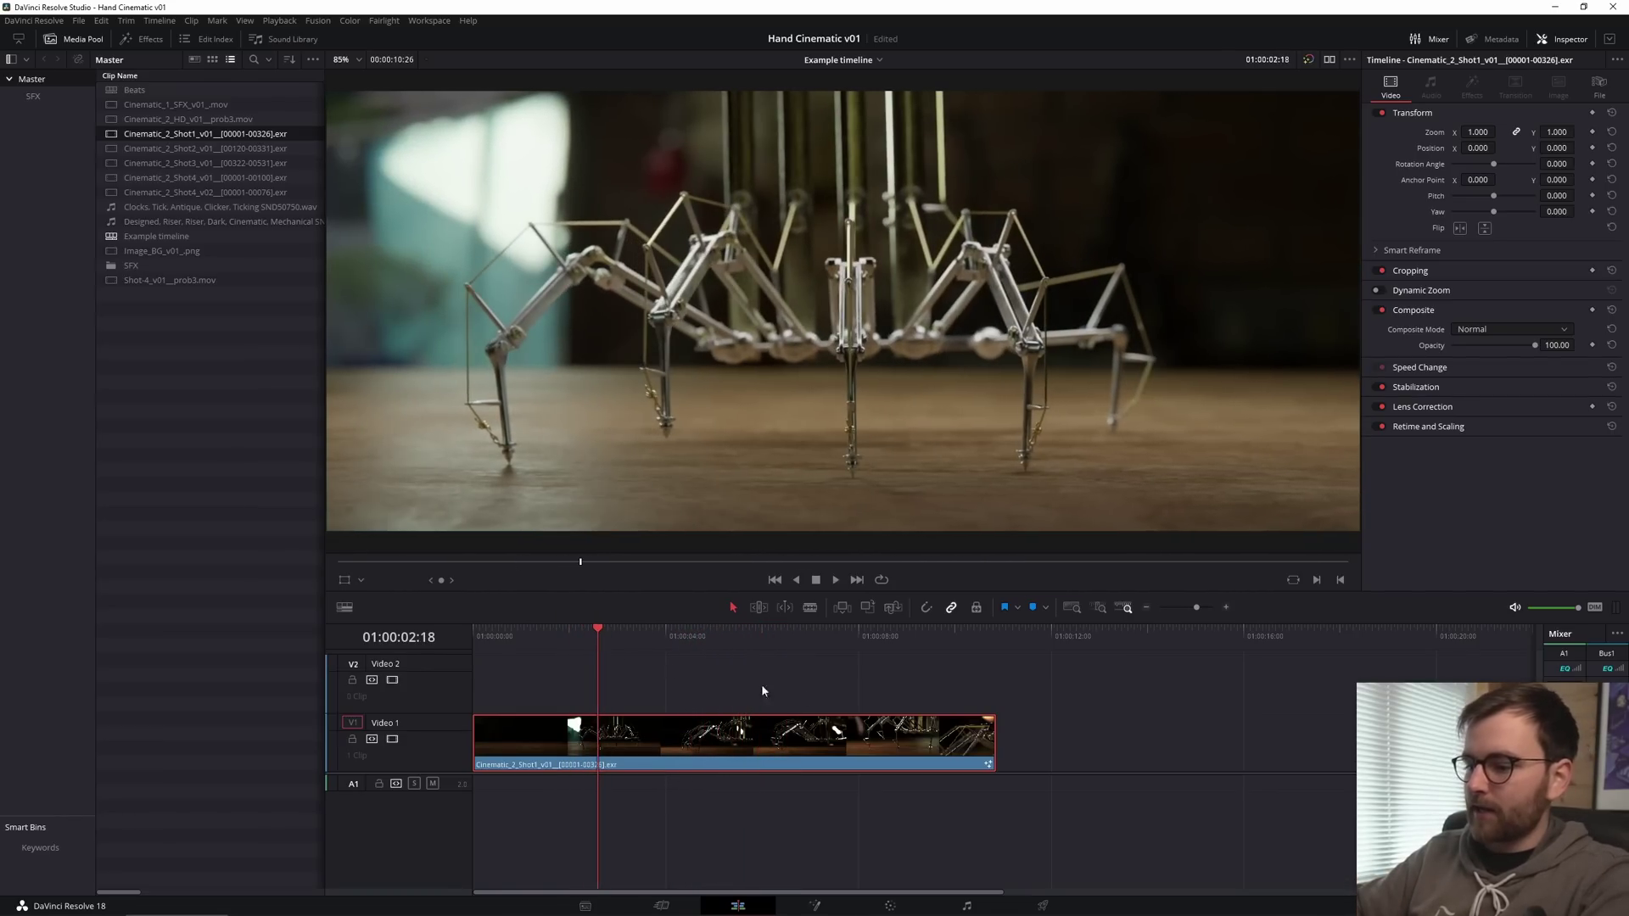
Step: On the Color page, brighten the shot 1 clip's highlights with an editable custom curve and set the contrast to 1.1
click(889, 906)
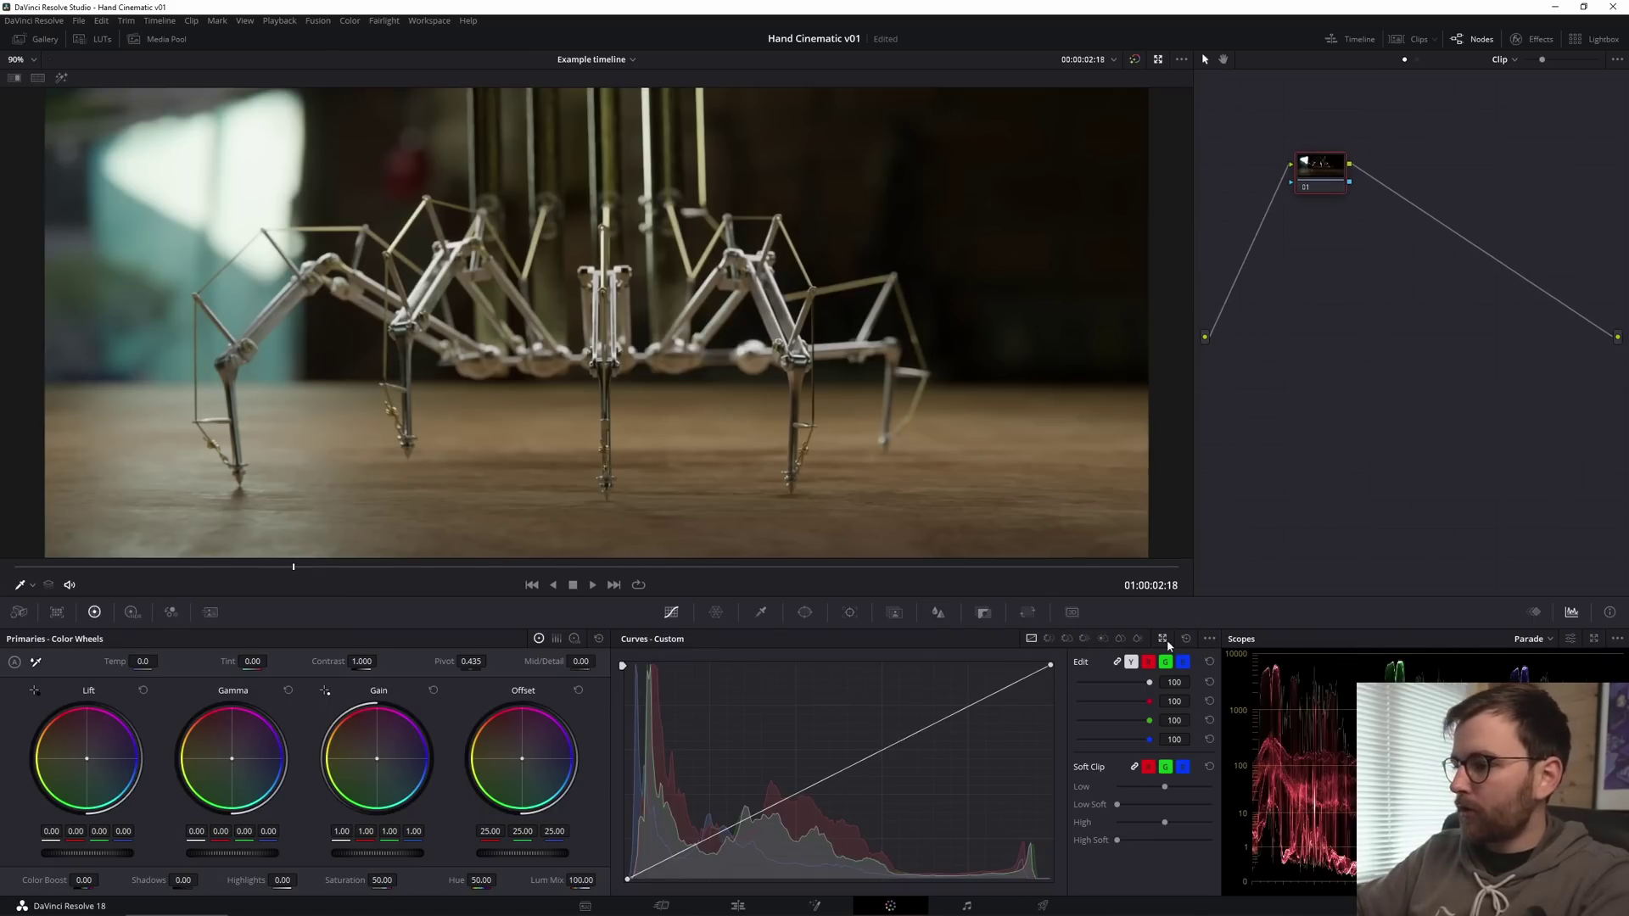
click(1208, 639)
click(1240, 677)
drag(1049, 662, 1025, 663)
drag(892, 736, 835, 734)
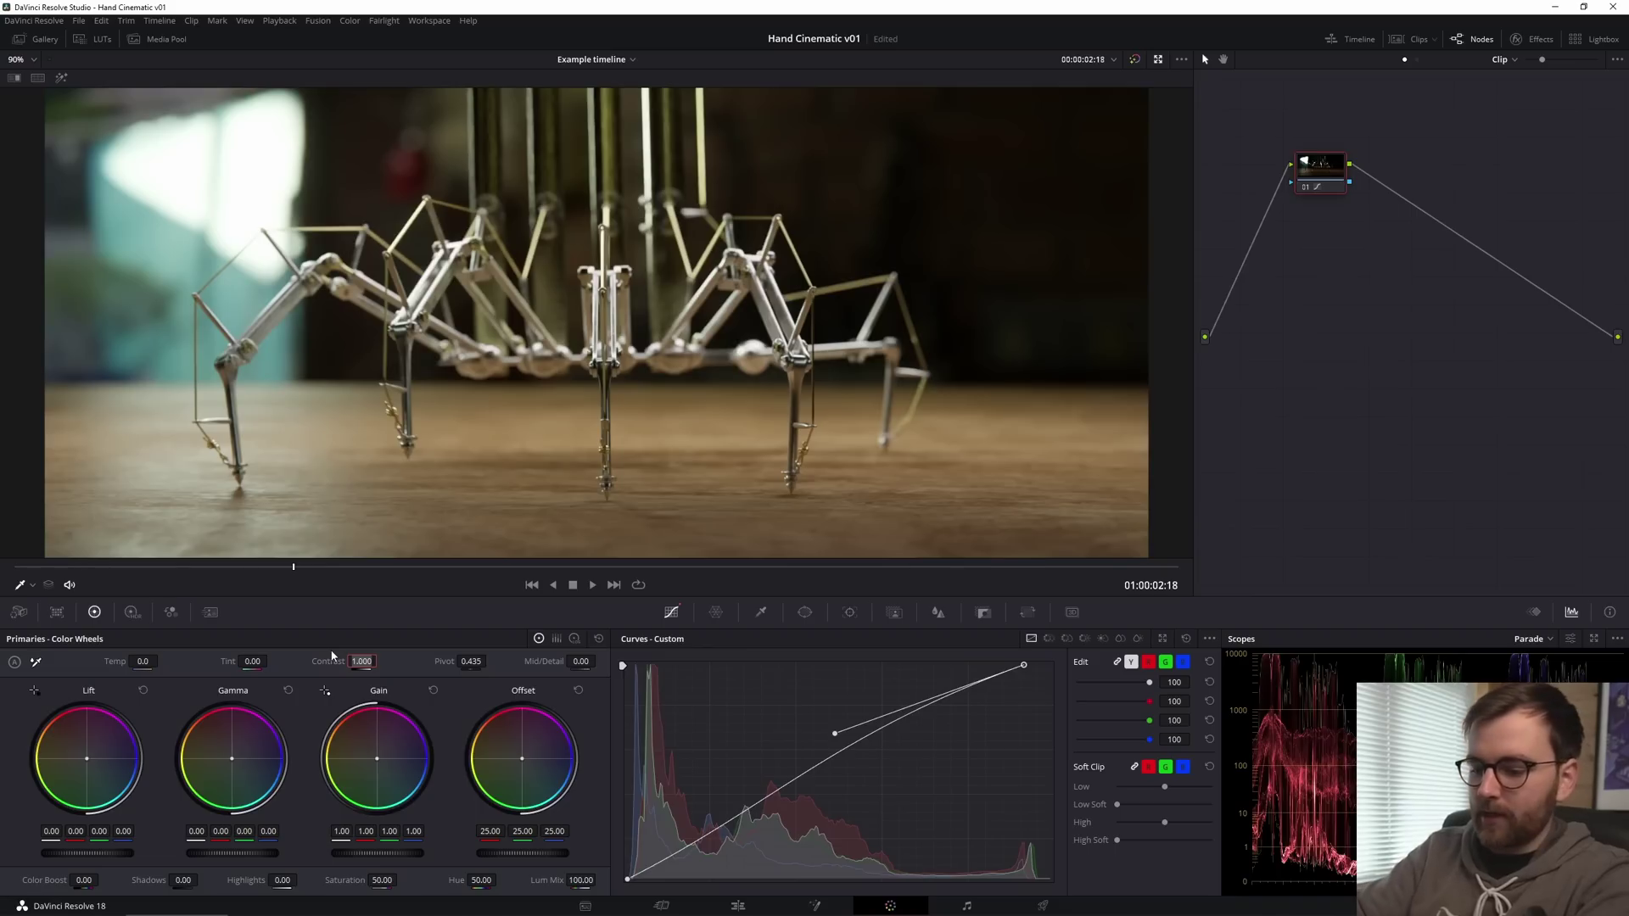
text(1.1)
key(Return)
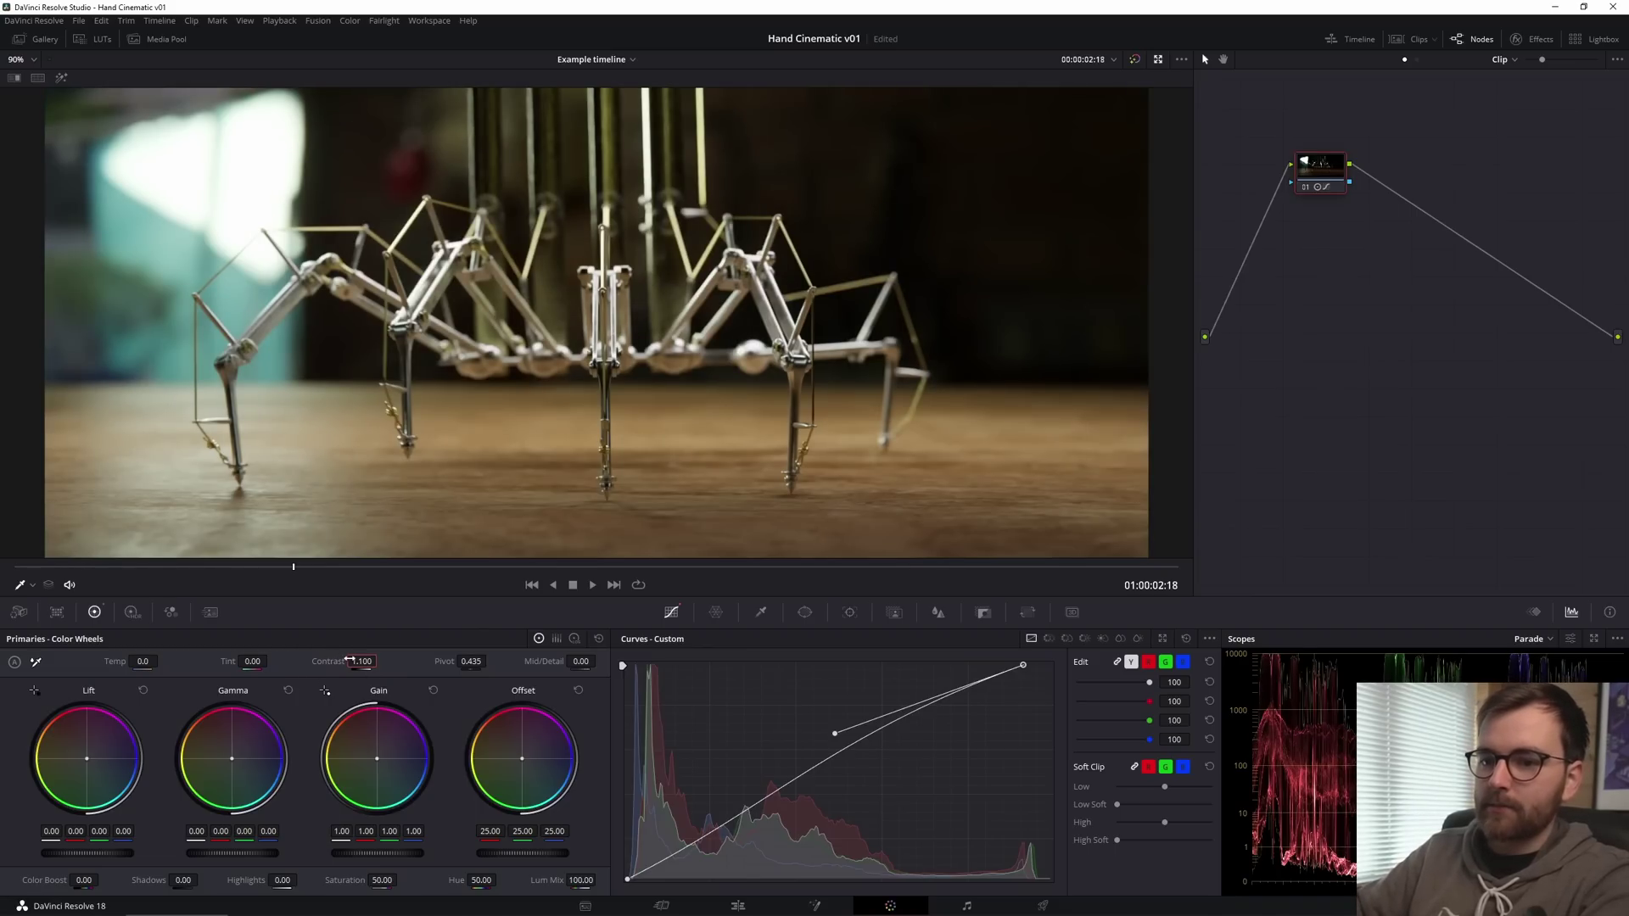
Step: Add a serial node with a wide elliptical window of softness about 11 around the mechanical hand, and lower its curve's white point
key(alt+s)
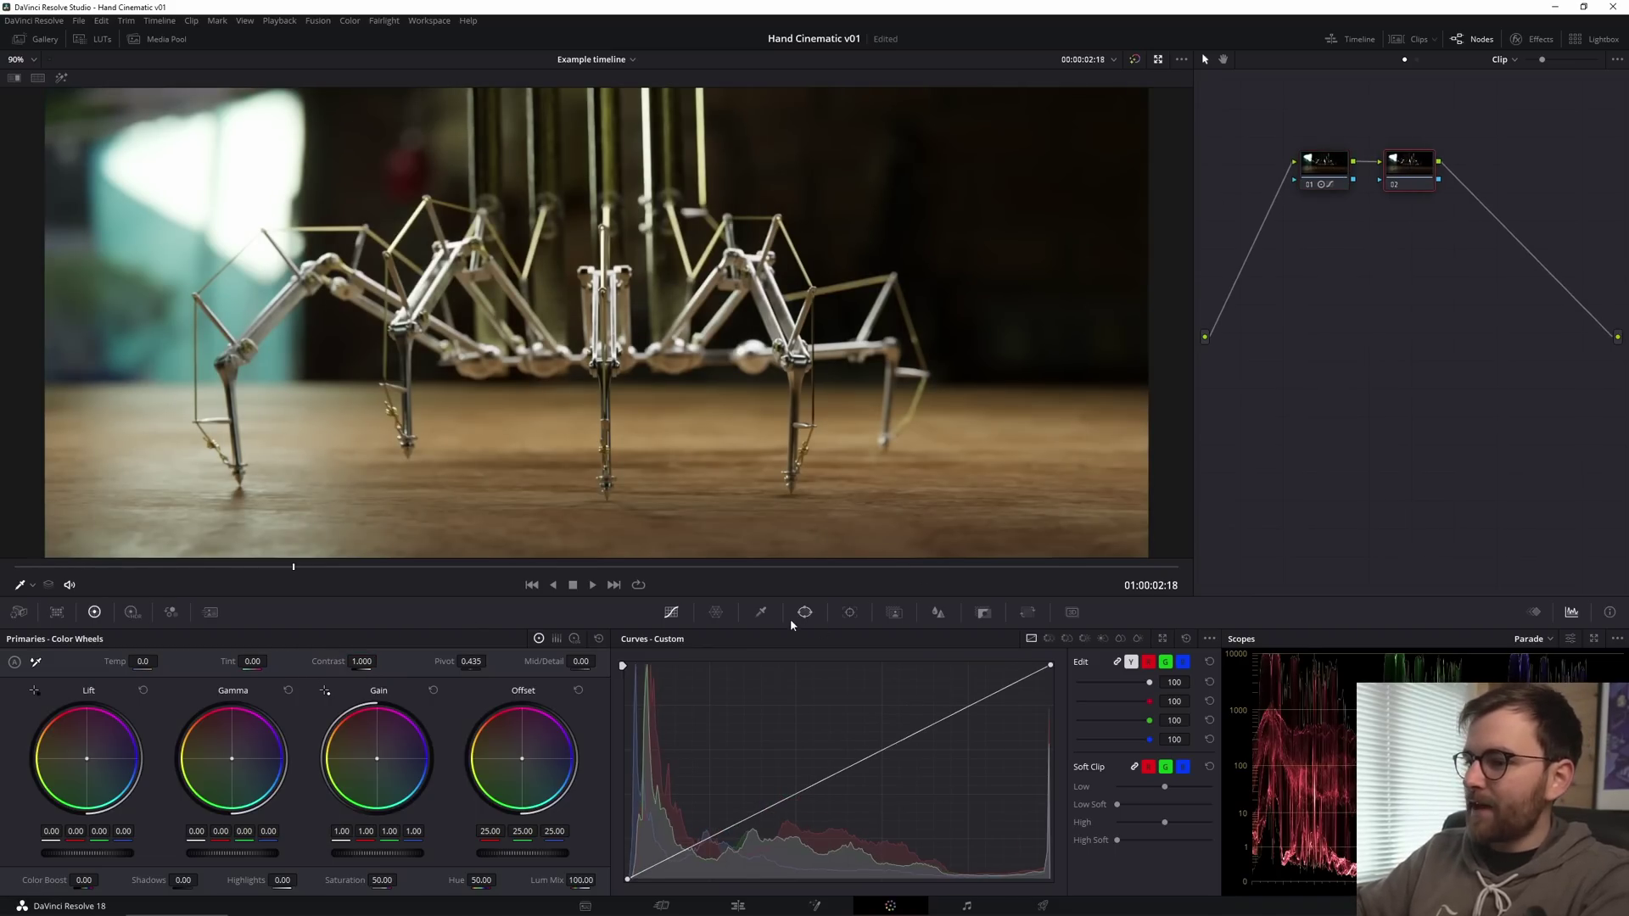
click(804, 612)
click(640, 731)
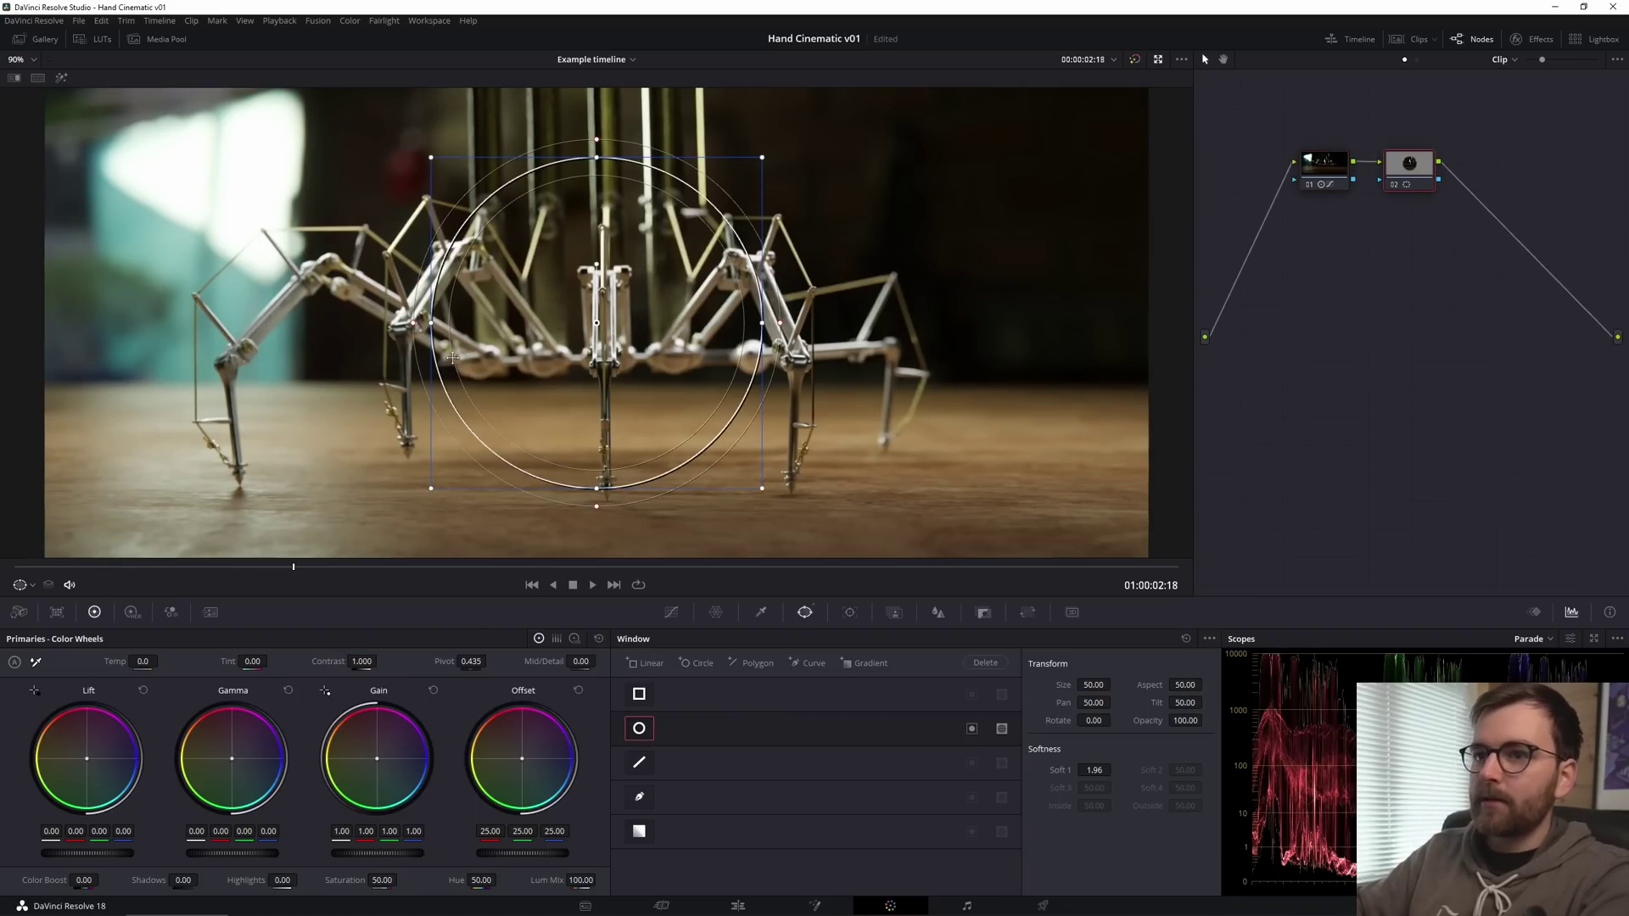
drag(431, 325, 138, 323)
scroll(425, 361, down, 2)
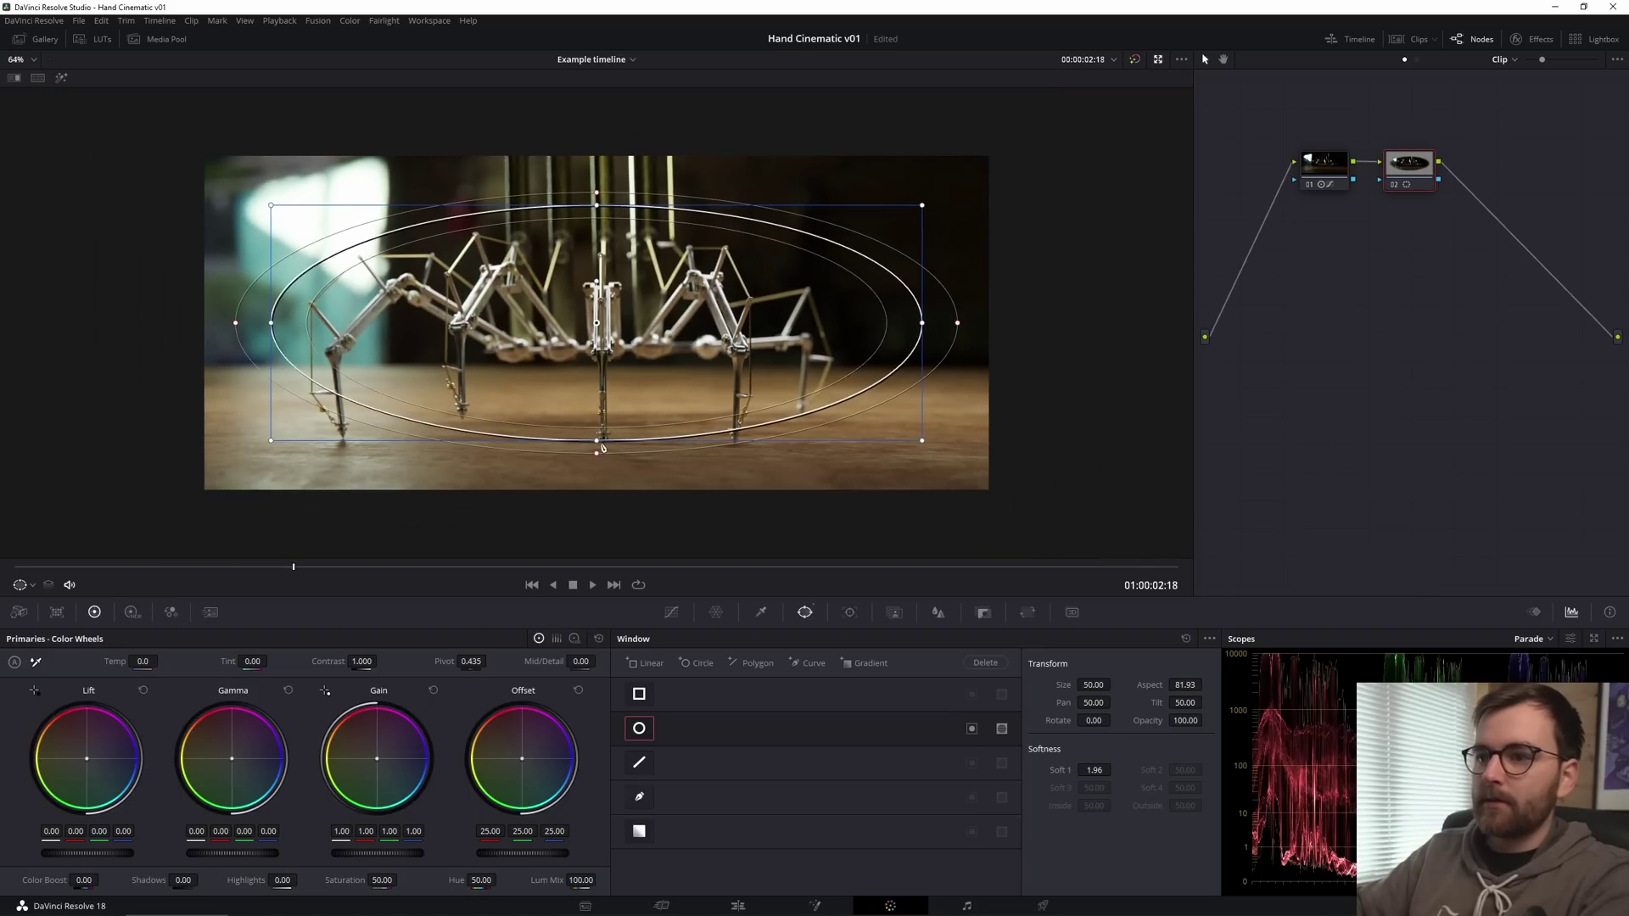
drag(601, 447, 597, 494)
drag(238, 327, 148, 327)
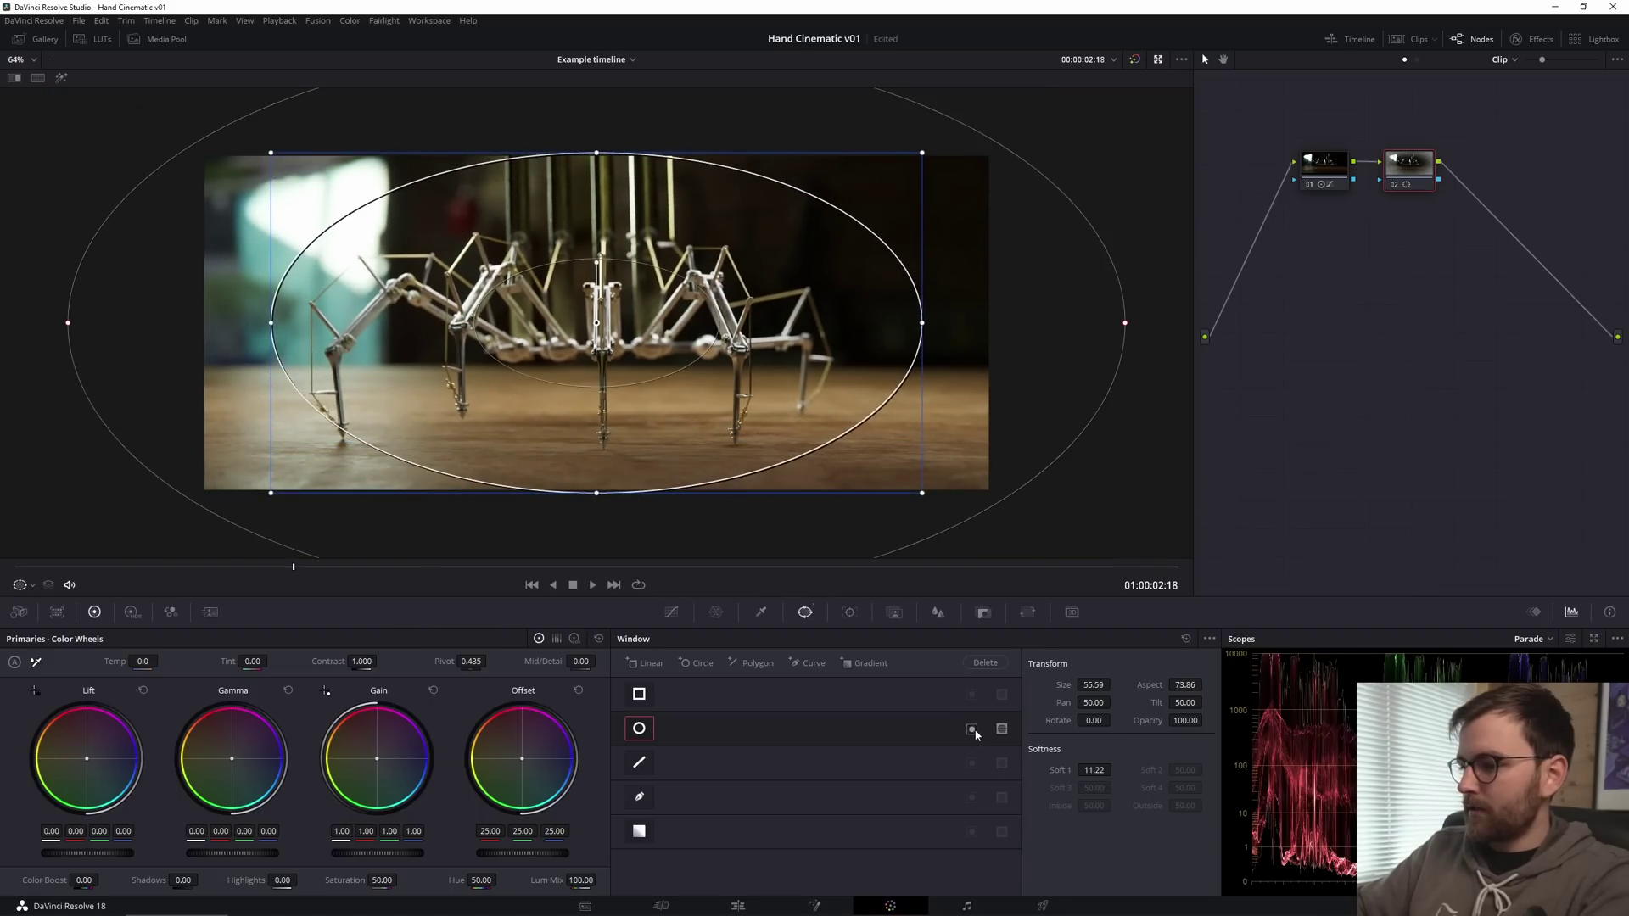
click(671, 616)
drag(1050, 669, 1079, 727)
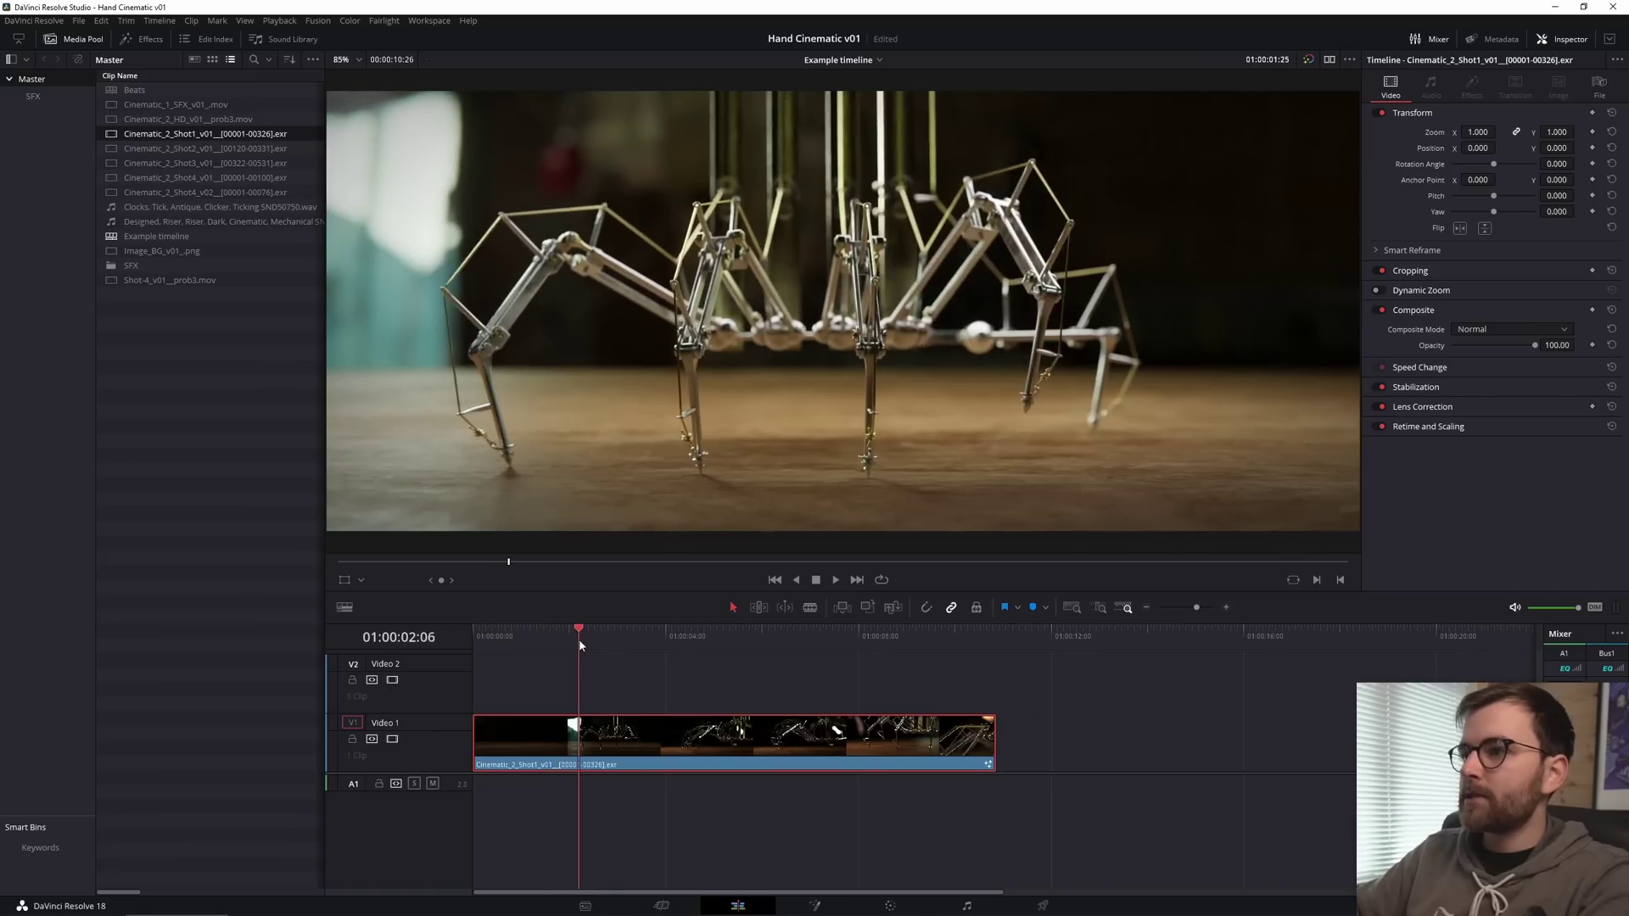
Step: Try splitting the shot 1 clip at 01:00:03:15 on the Edit page and selecting its second part
drag(580, 646, 648, 652)
key(Right)
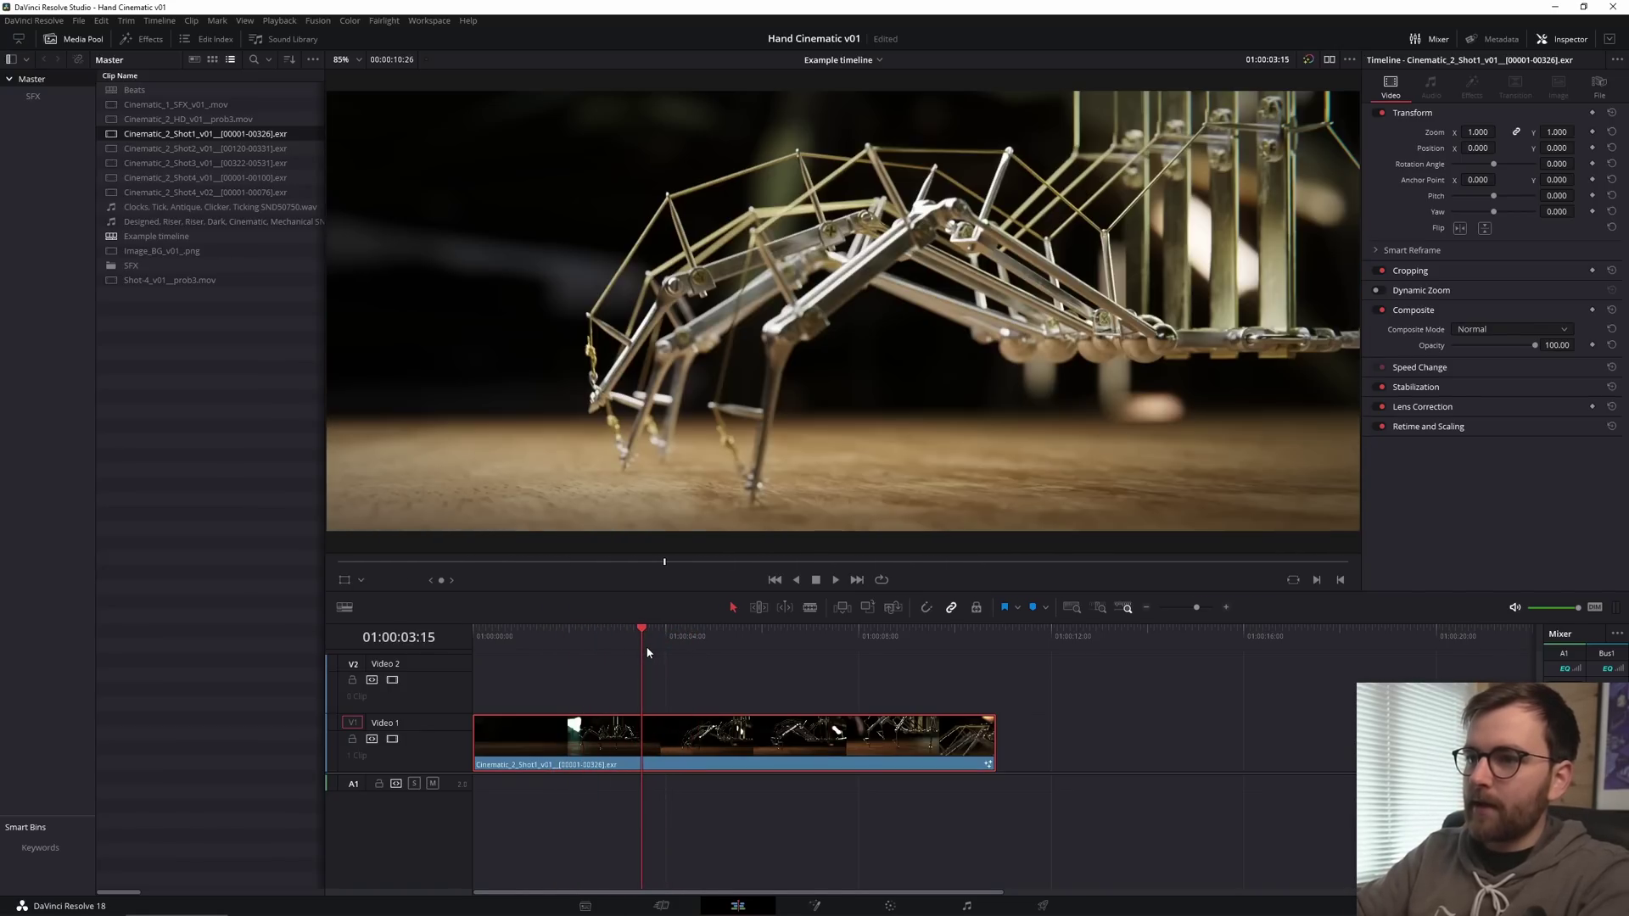
key(ctrl+b)
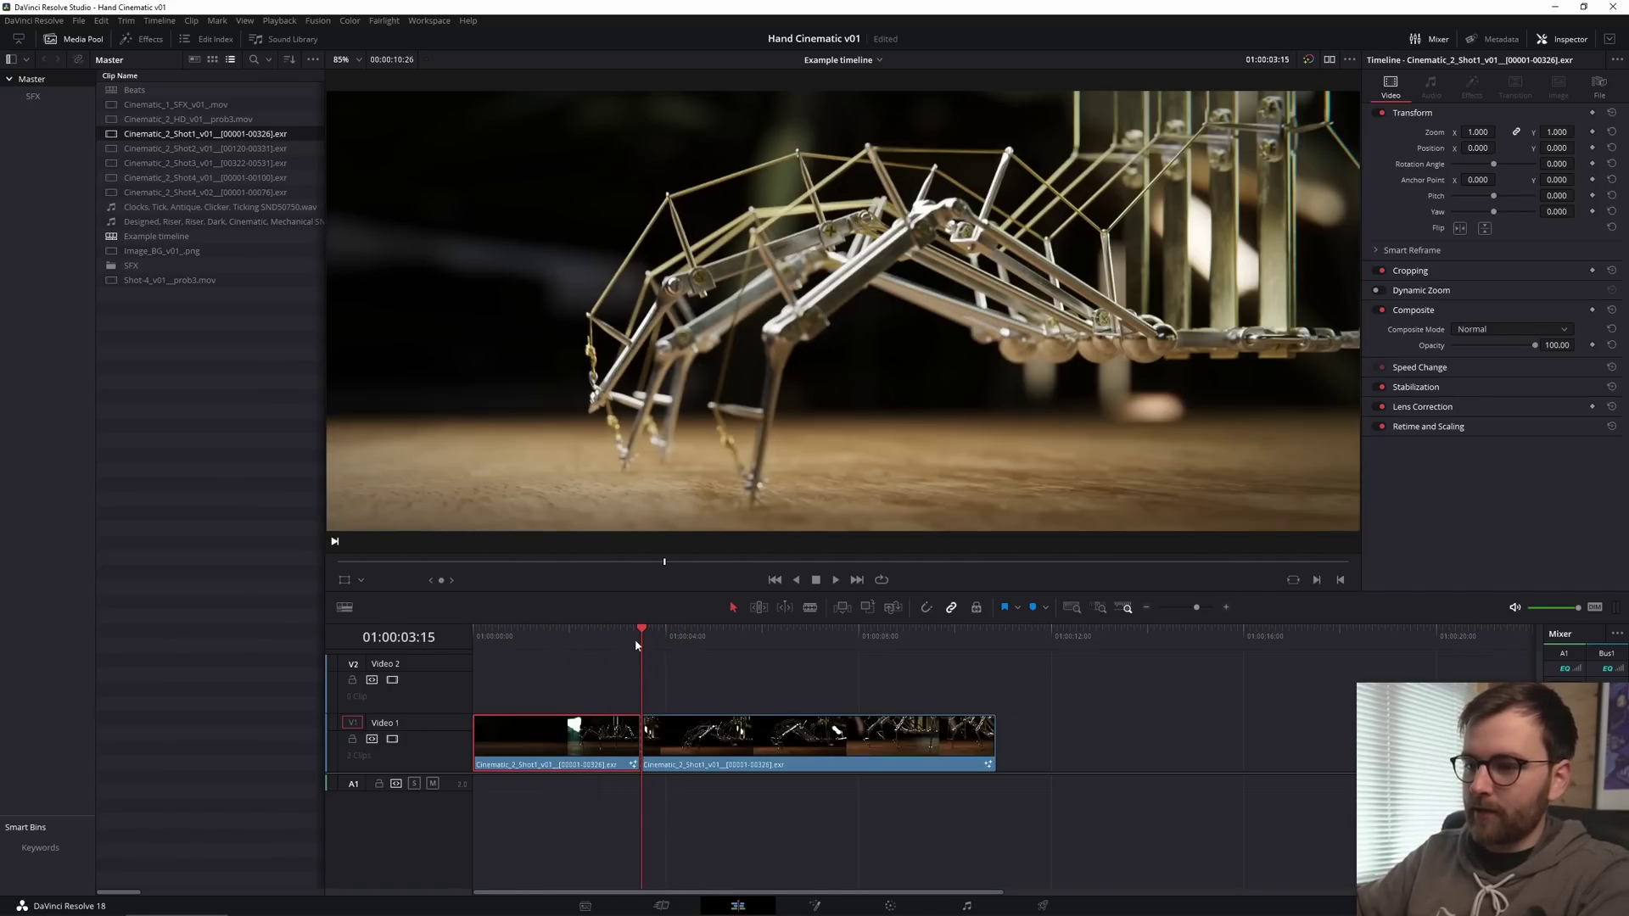
drag(635, 639, 681, 648)
click(738, 757)
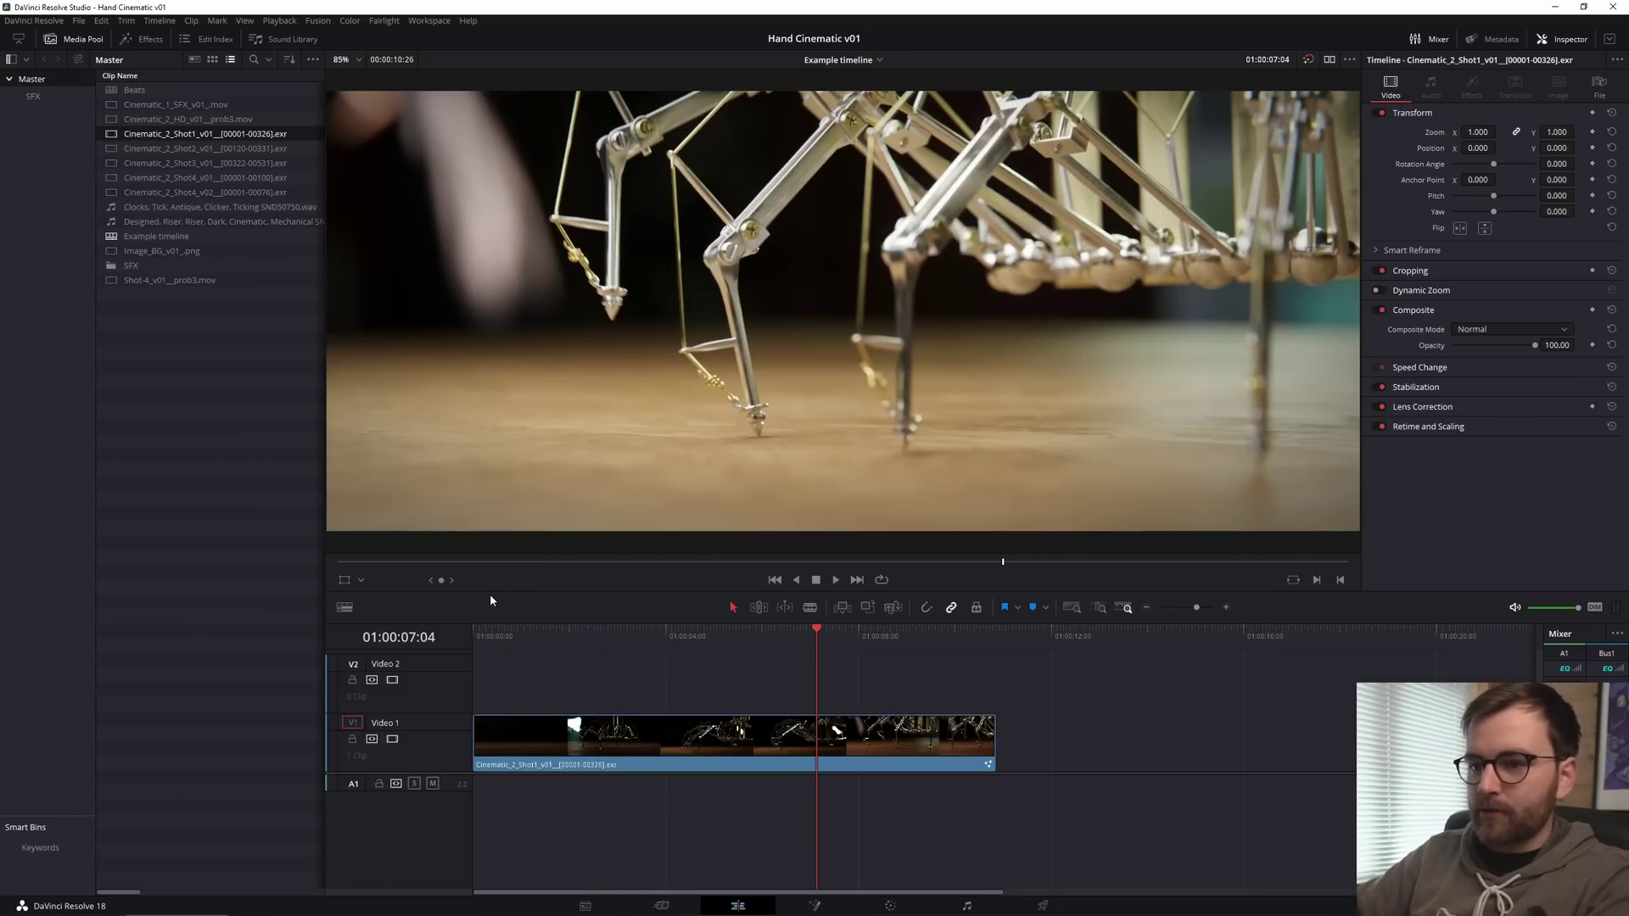
Step: Enlarge the timeline area and look over the context options of the shot 1 clip in the media pool
drag(493, 591, 500, 493)
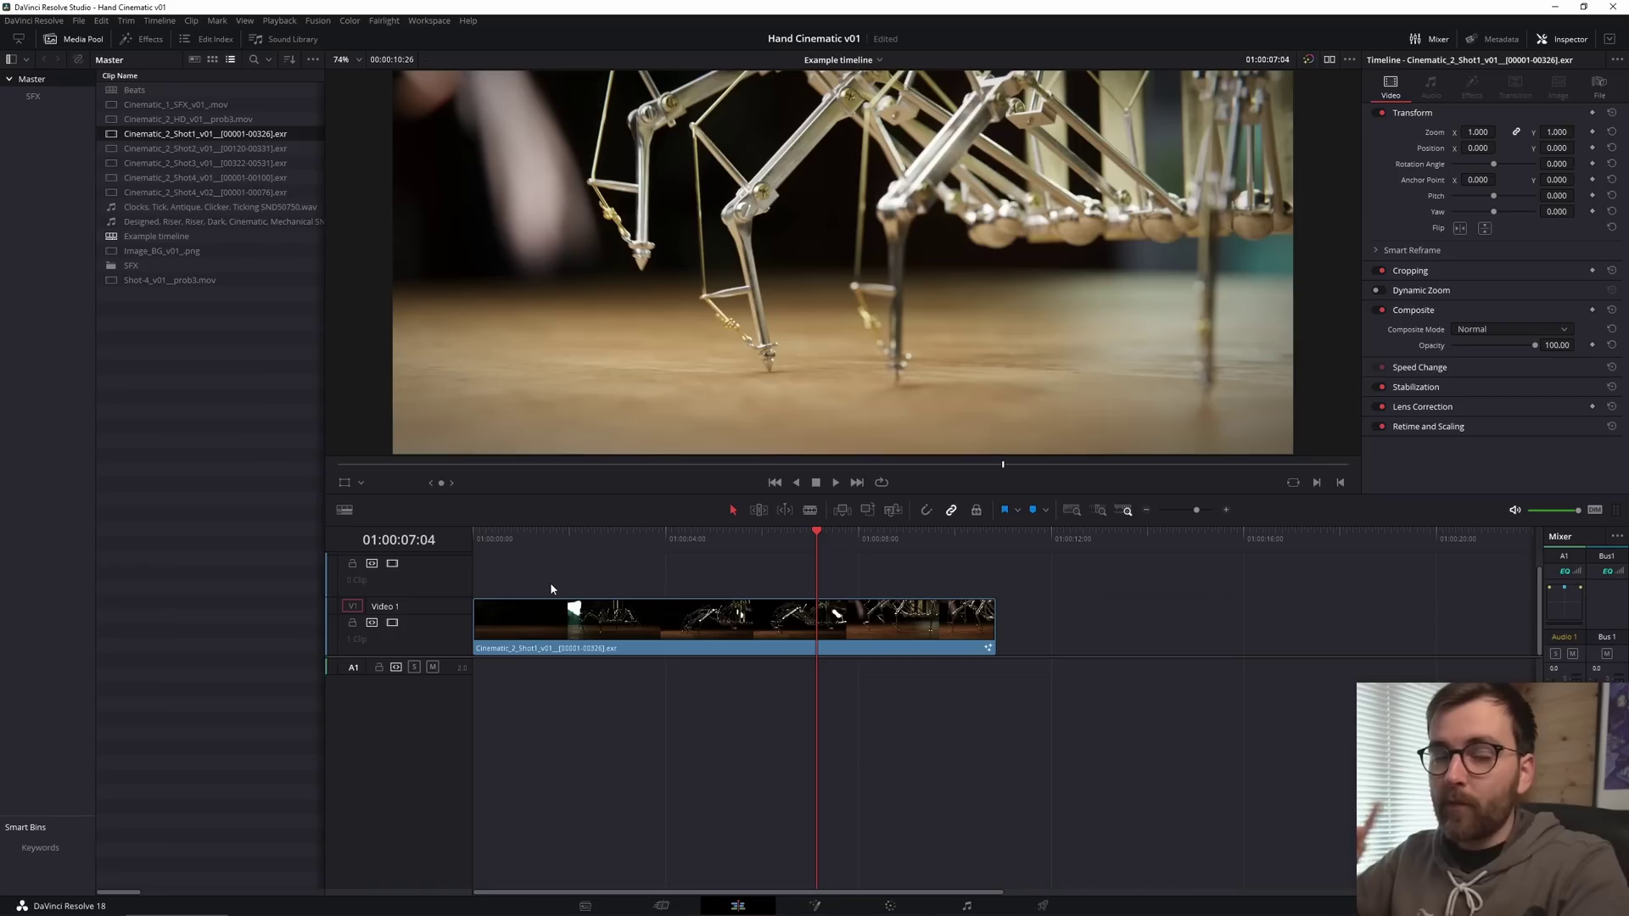
right_click(112, 135)
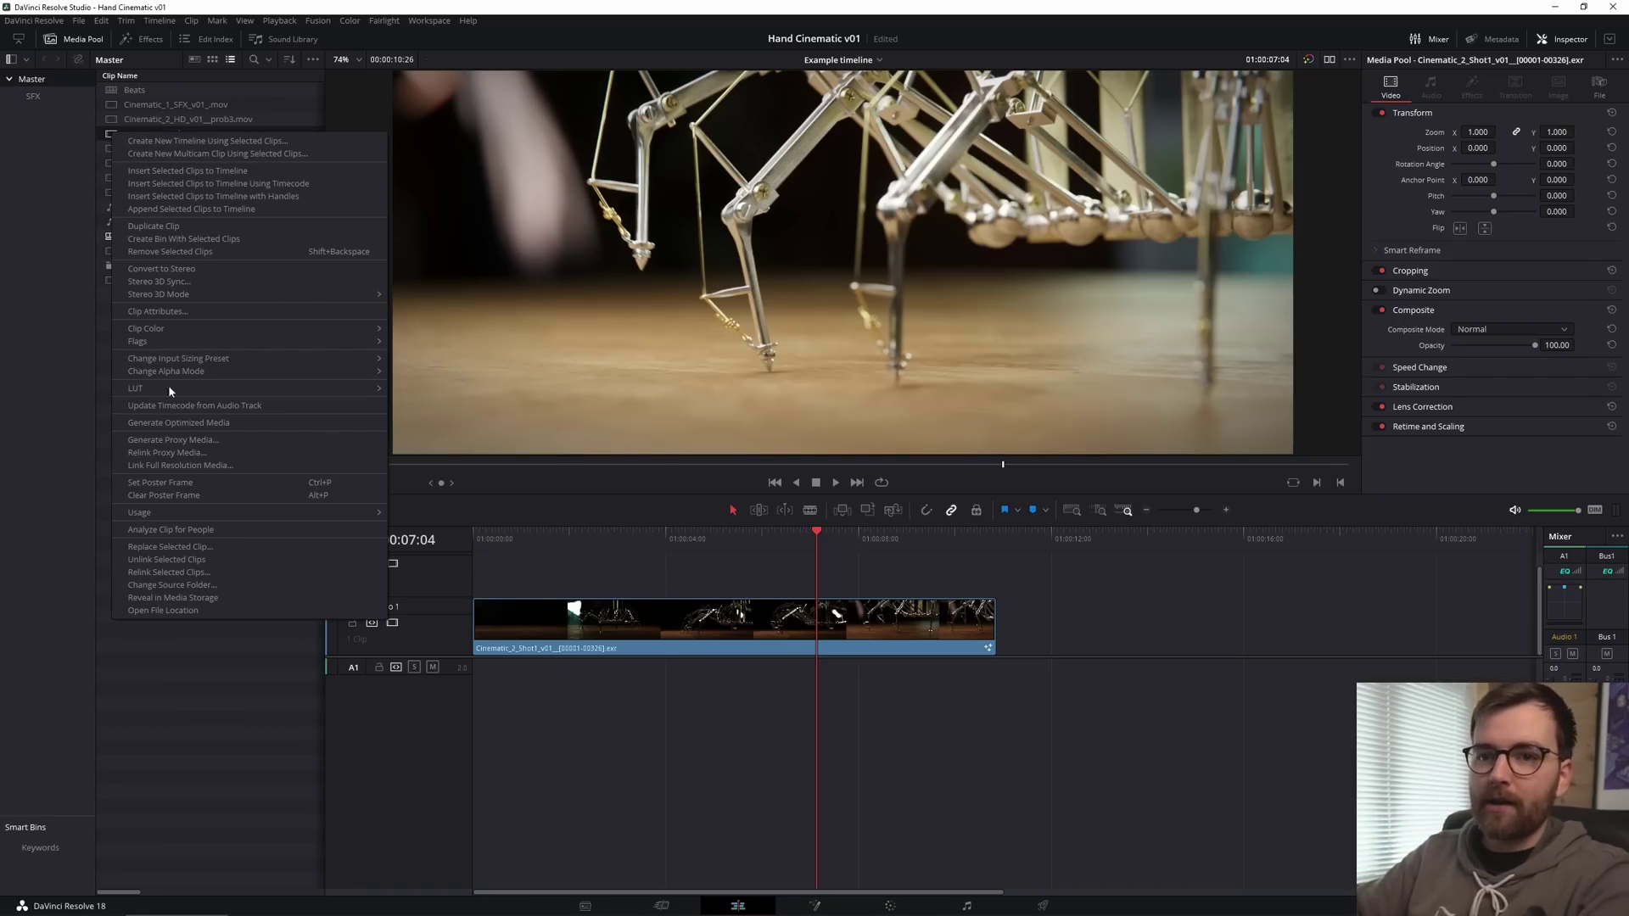
click(628, 558)
click(627, 560)
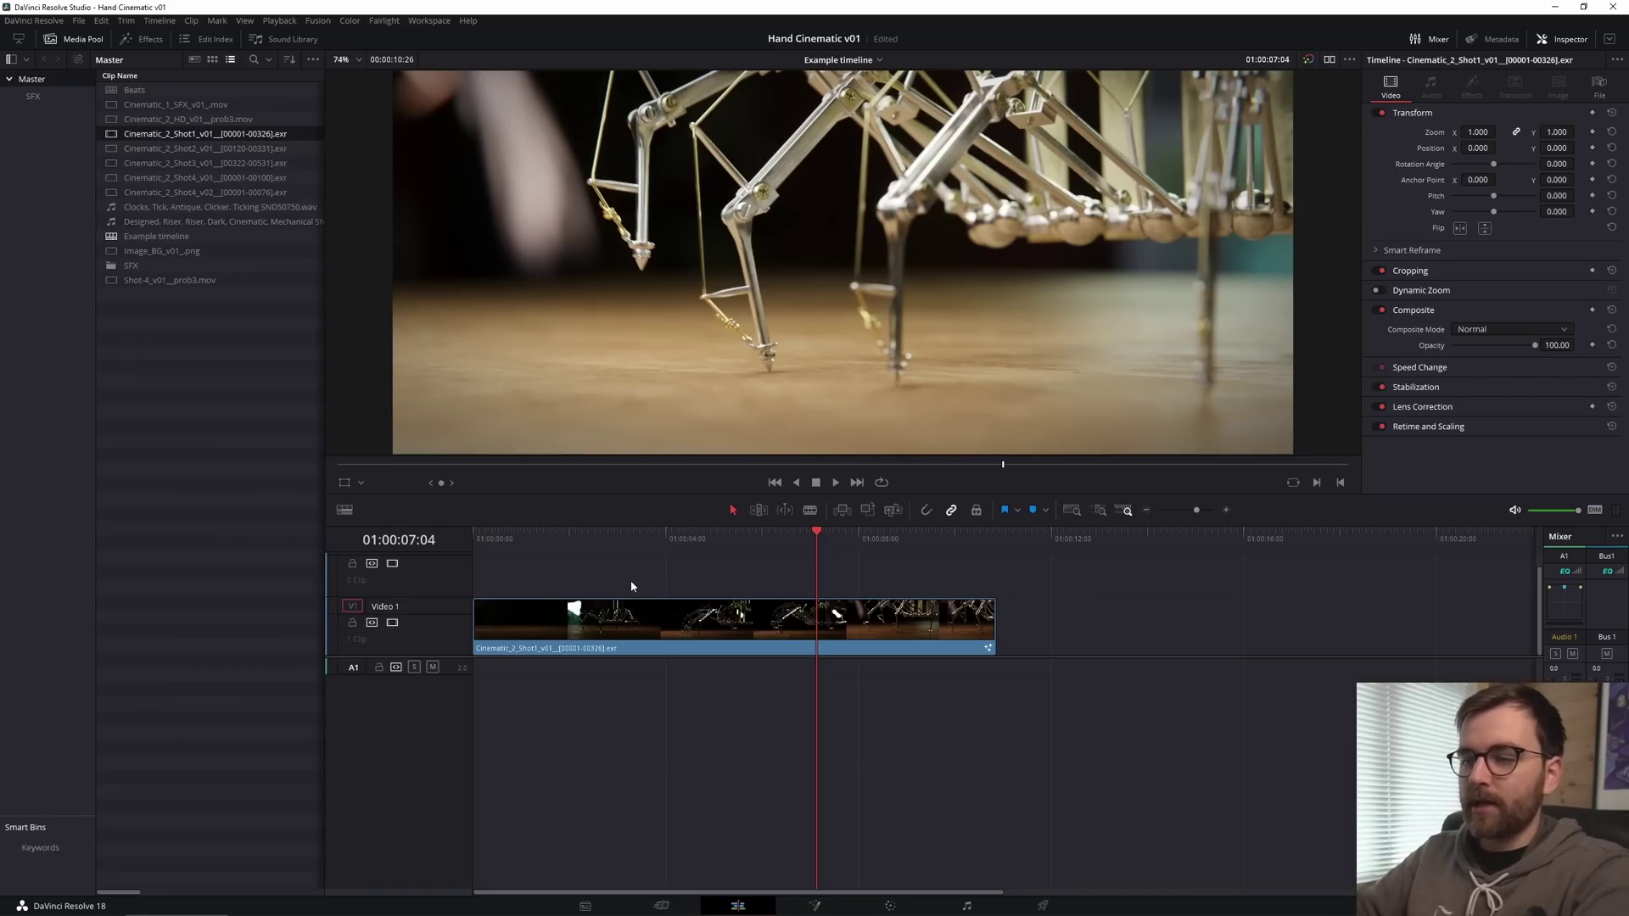
Step: Select the shot 1 clip at 01:00:03:22, bypass color grades and Fusion effects in the viewer, and play it
click(653, 613)
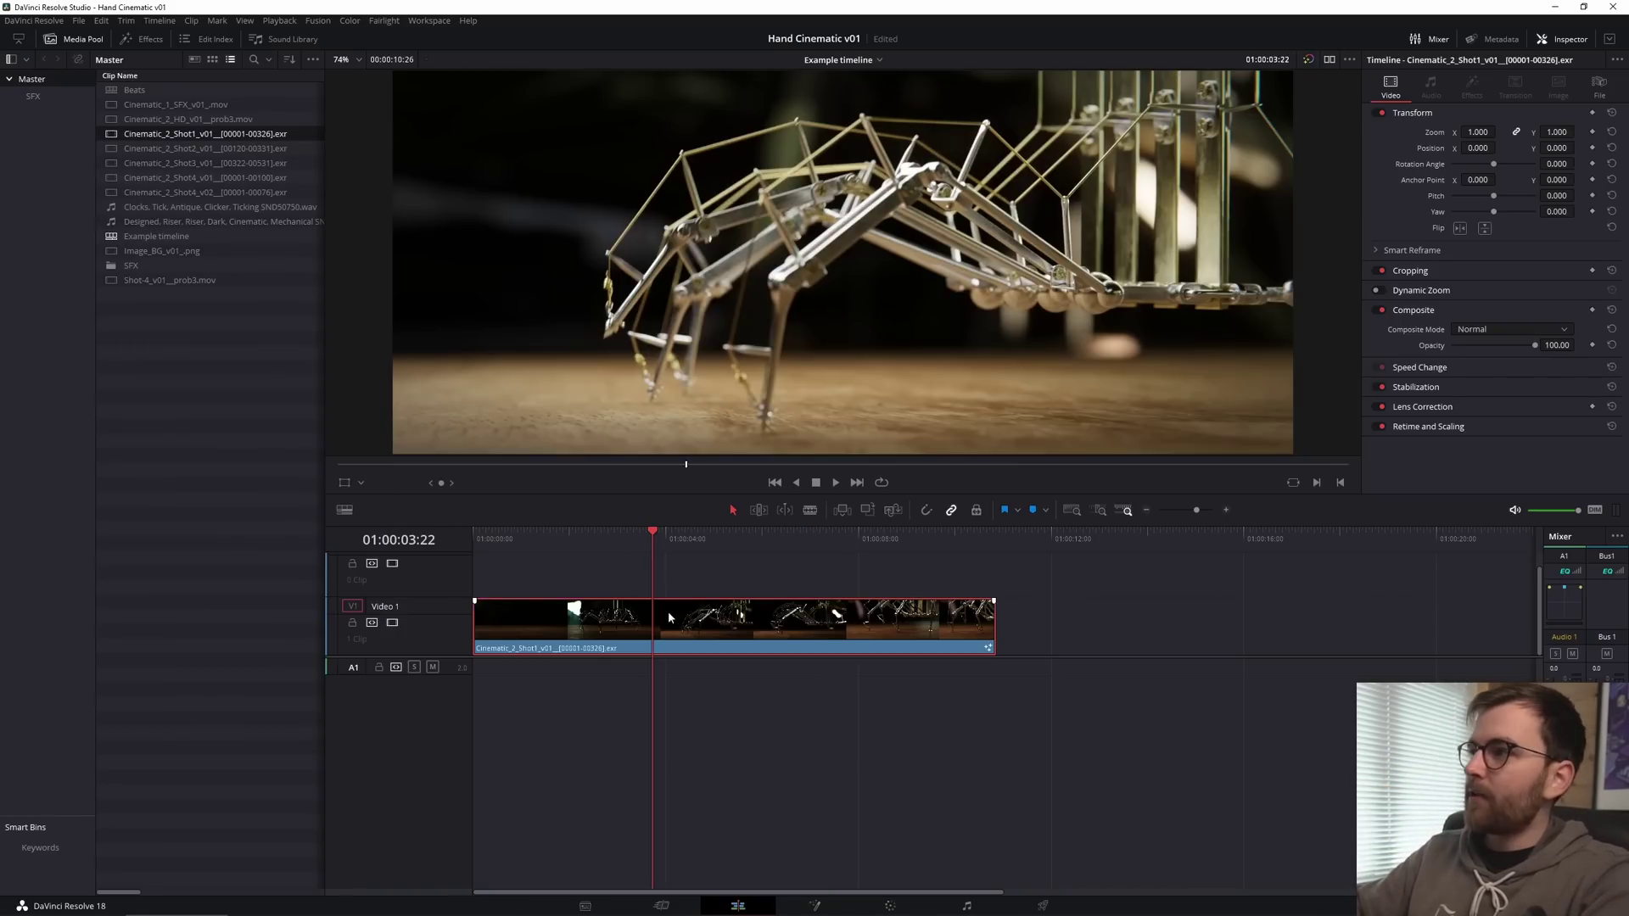
click(1308, 61)
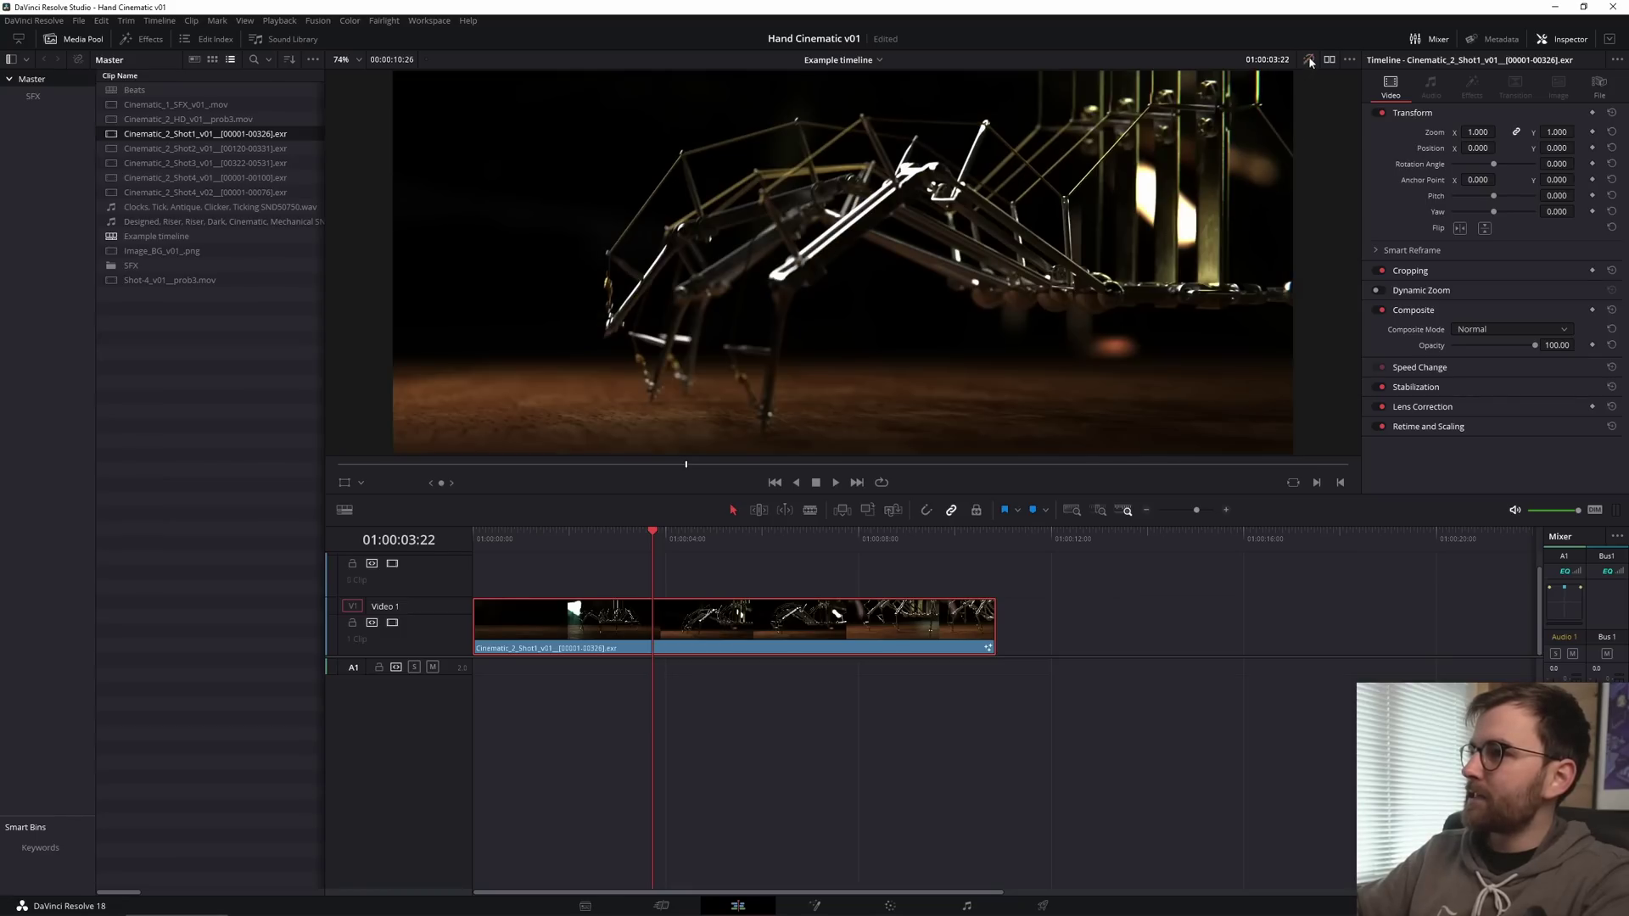
mouse_move(652, 532)
mouse_down()
mouse_move(603, 533)
mouse_move(657, 533)
mouse_up()
key(space)
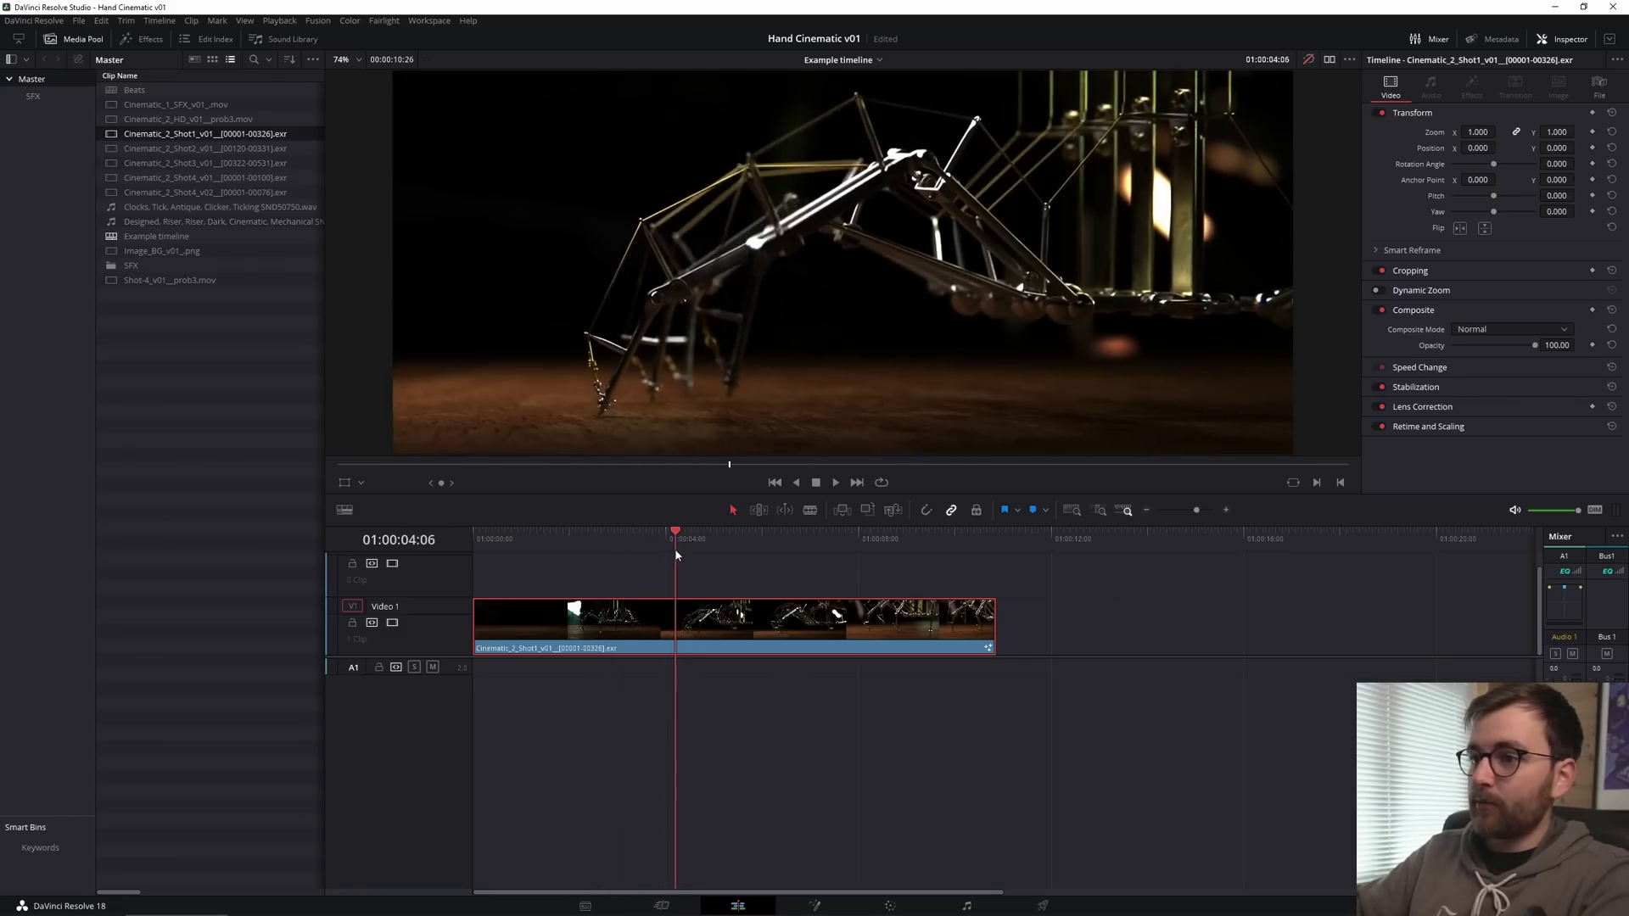
Step: Launch Soundly and open the SFX bin in DaVinci Resolve's media pool
key(super)
text(soundly)
key(Return)
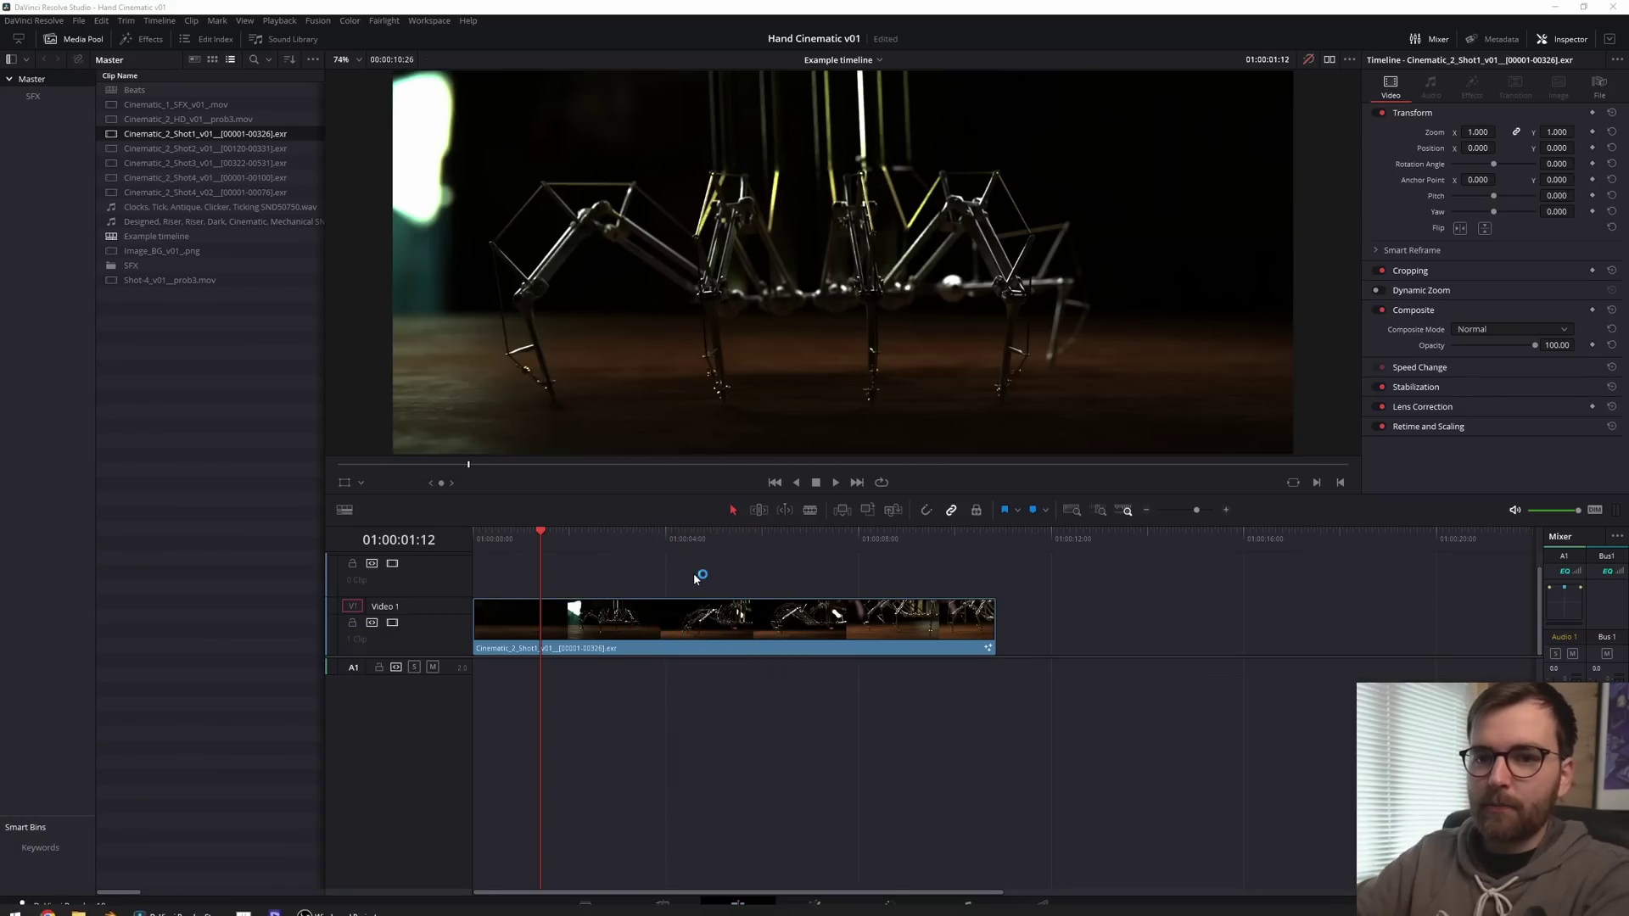
click(145, 267)
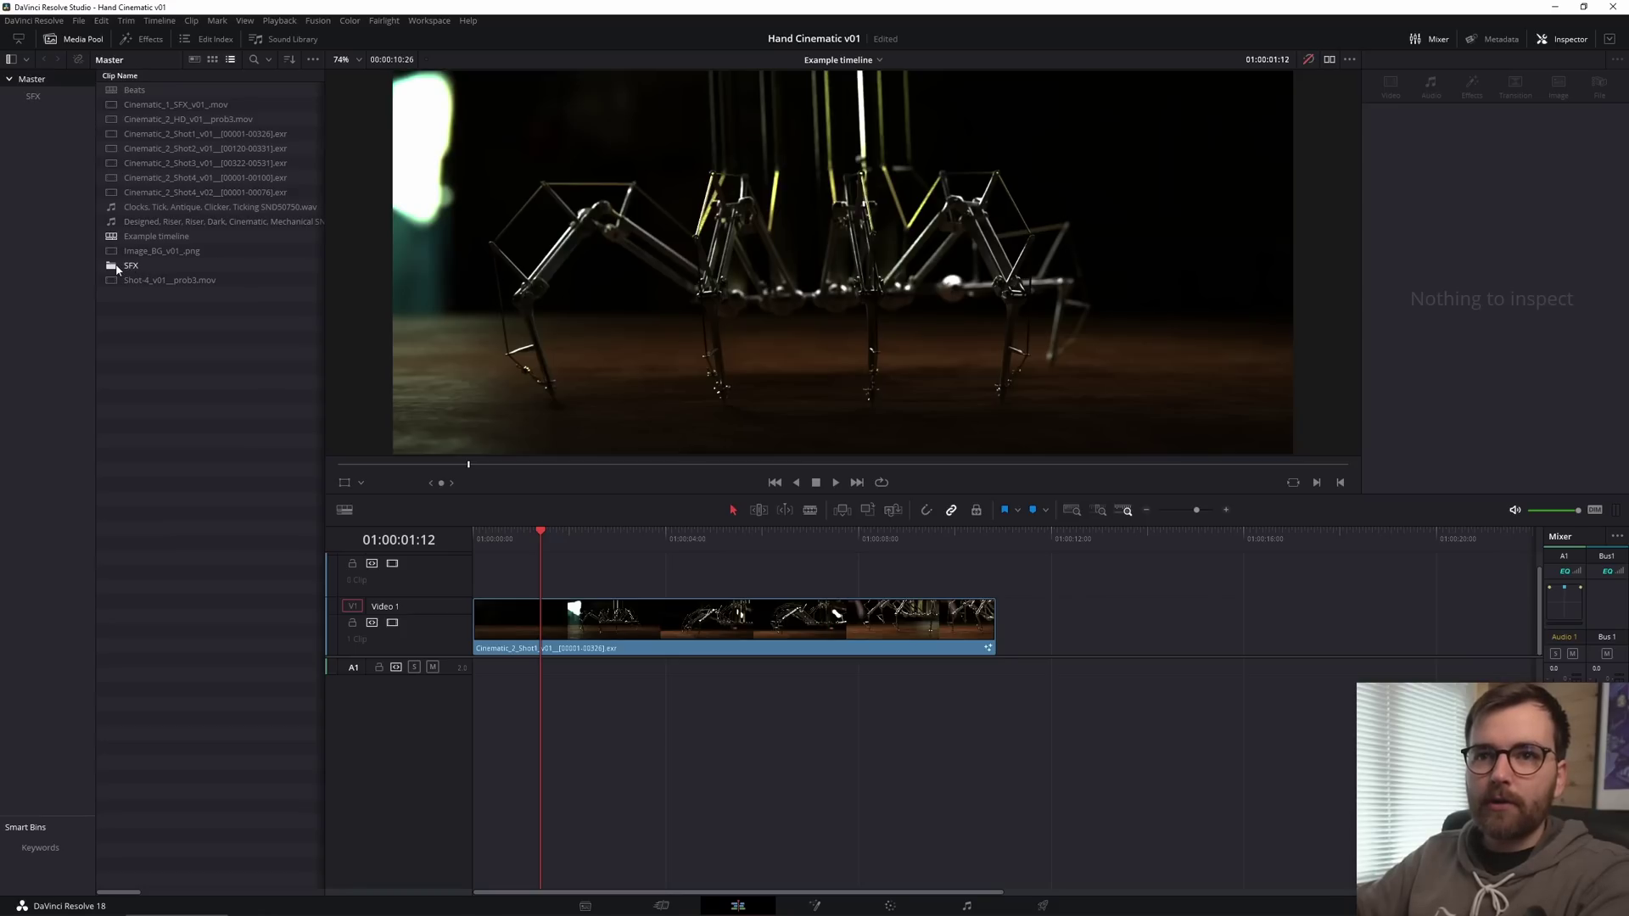
double_click(144, 268)
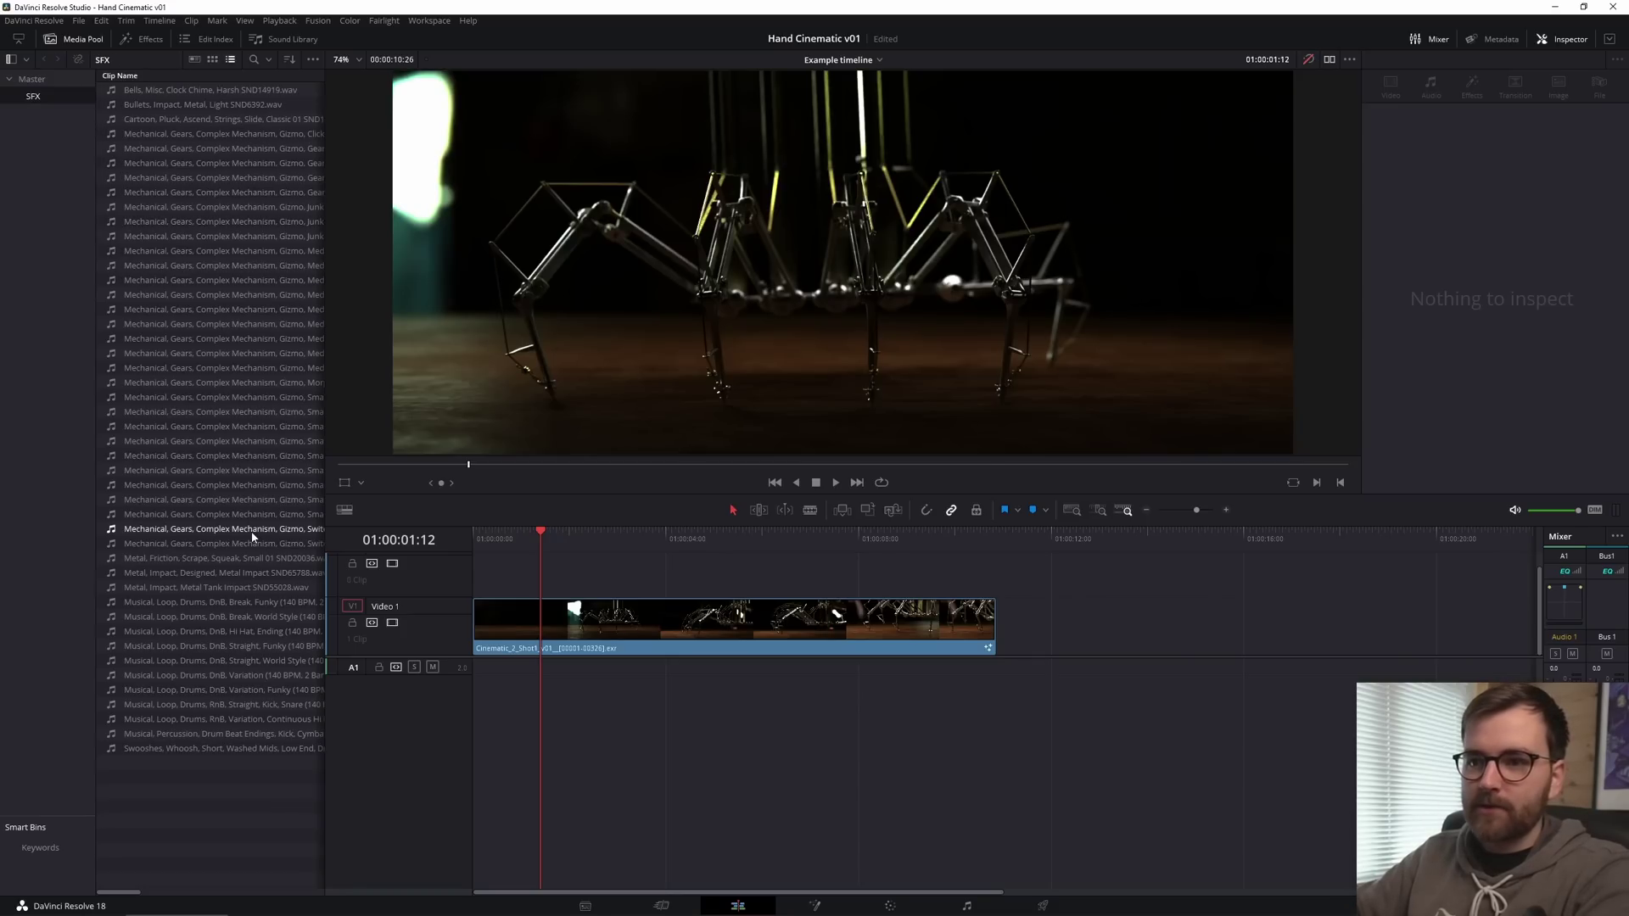
Step: Search Soundly for "mechanical" and preview several of the steampunk device movement sounds
text(mechanical)
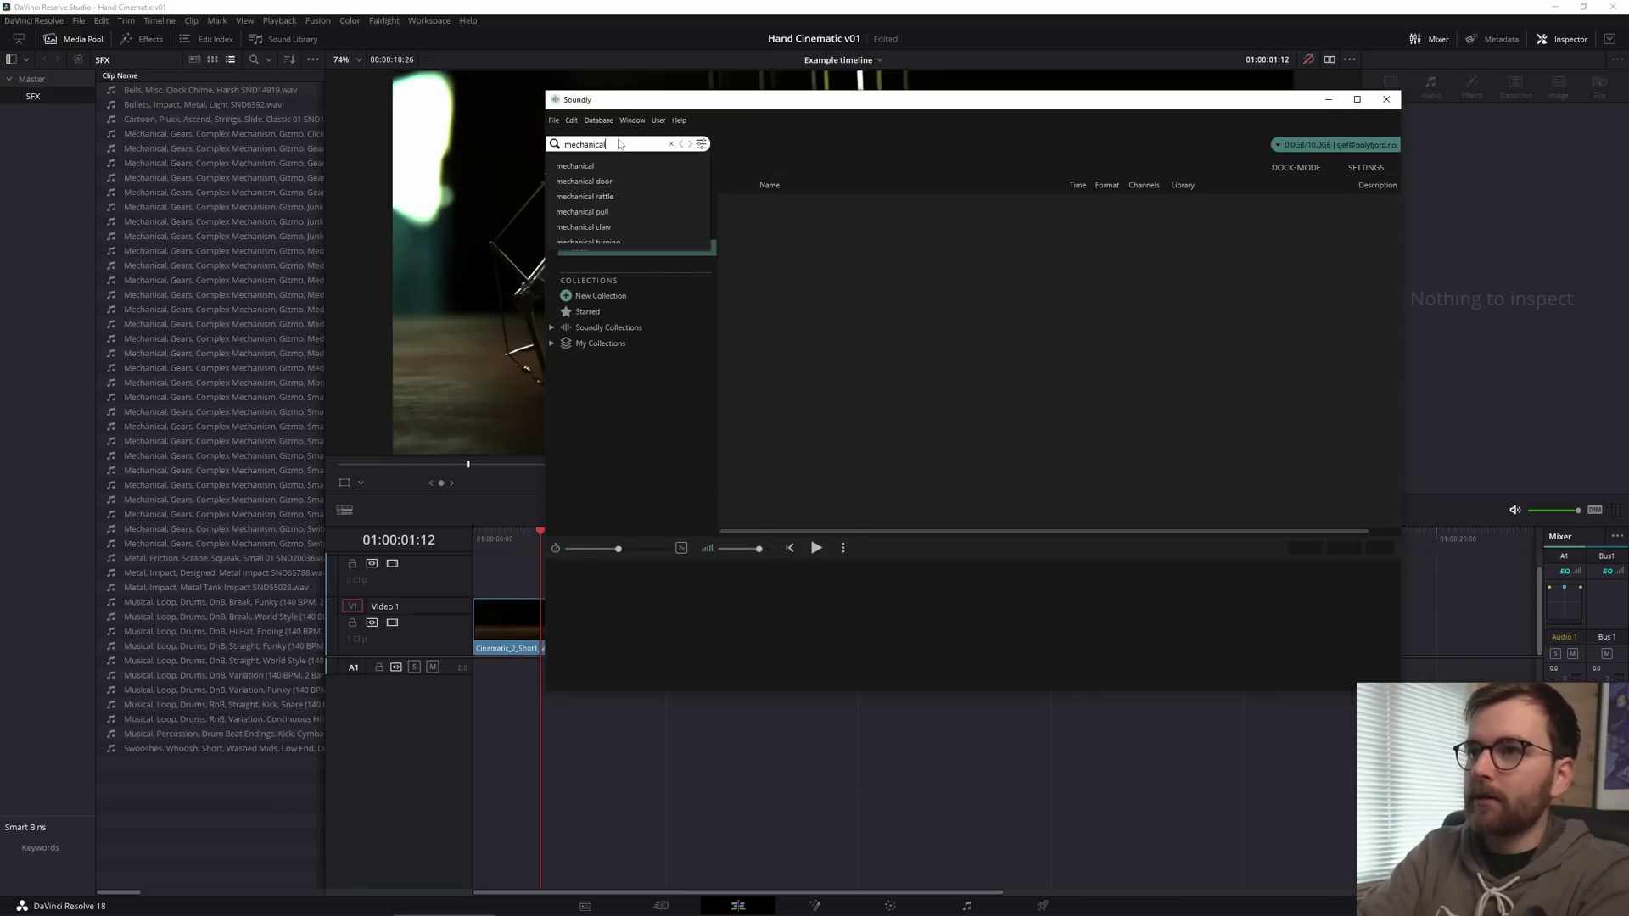
key(Return)
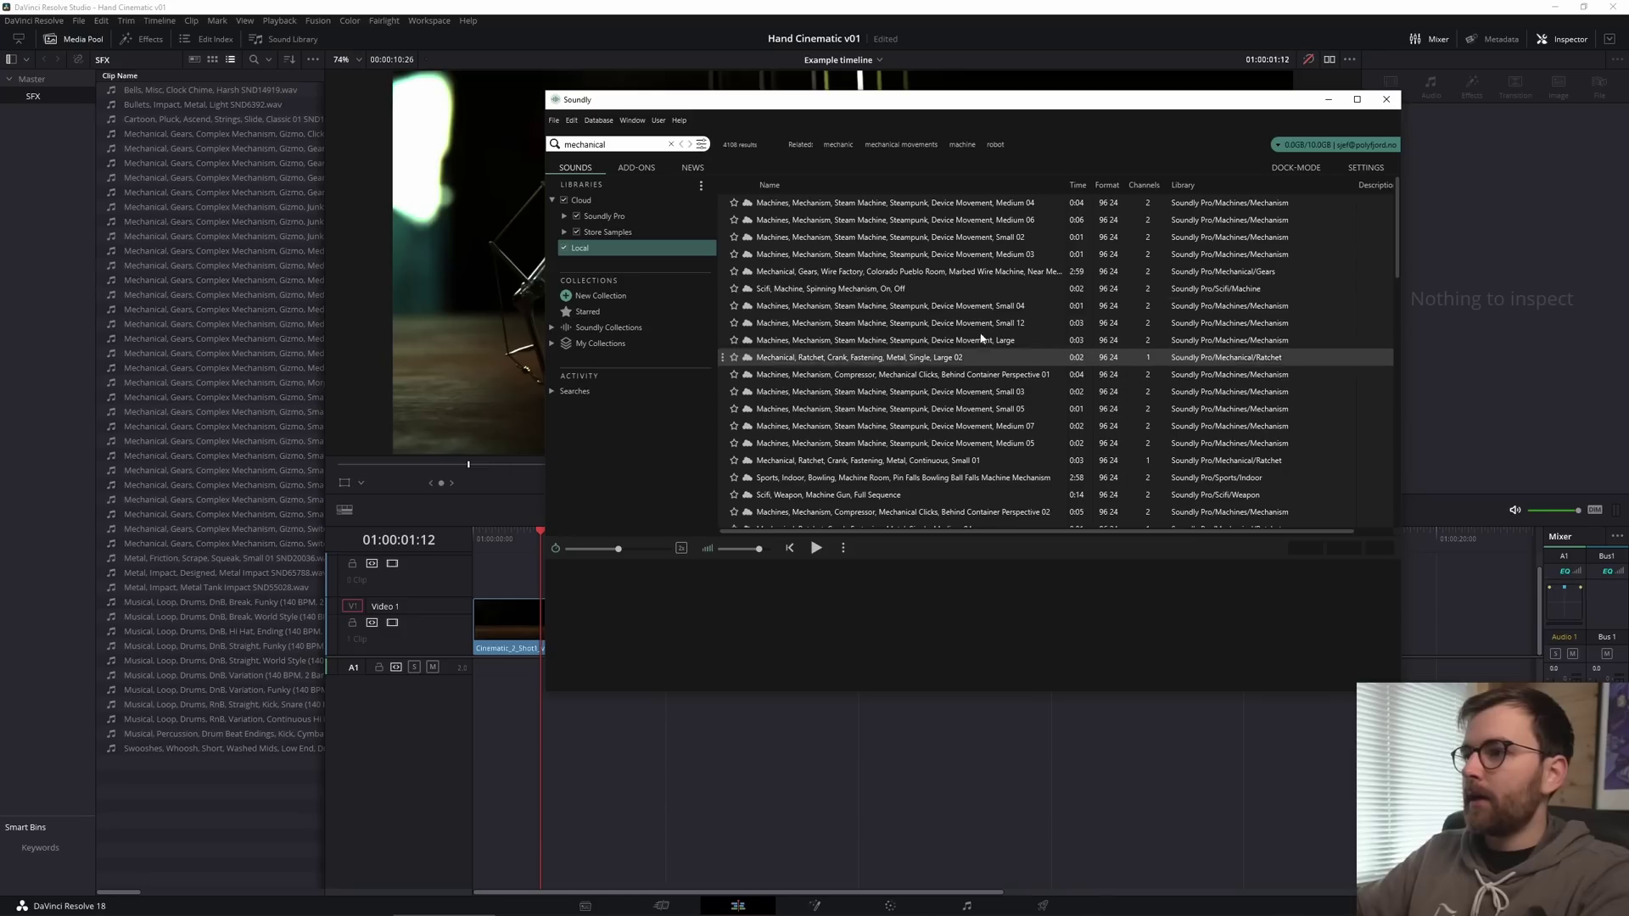
click(952, 238)
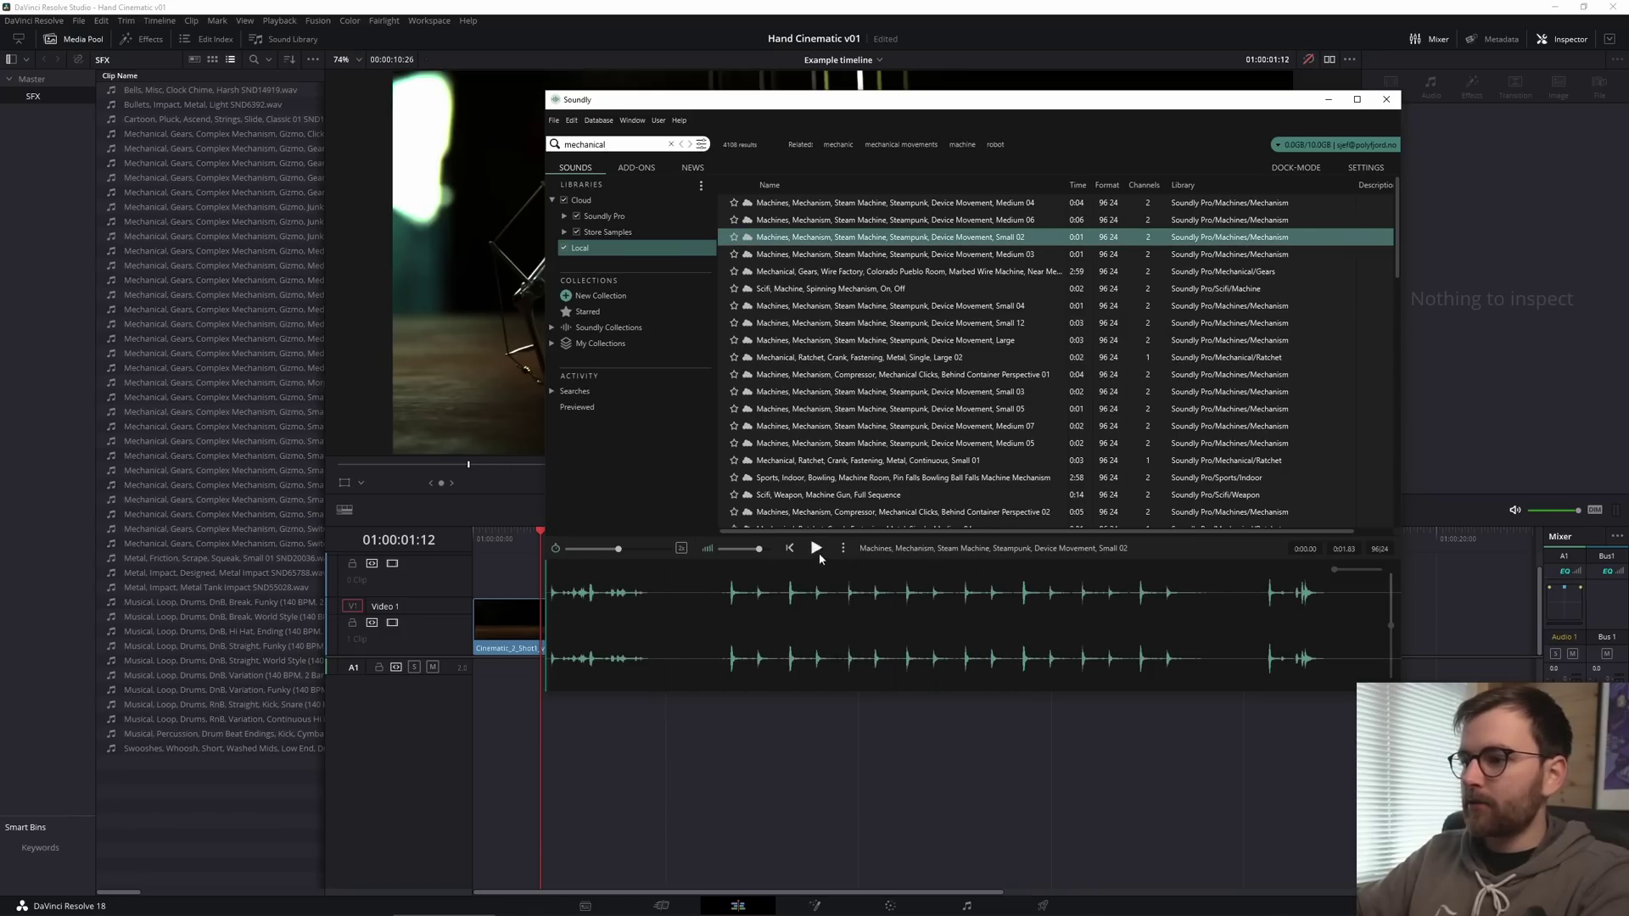
click(908, 325)
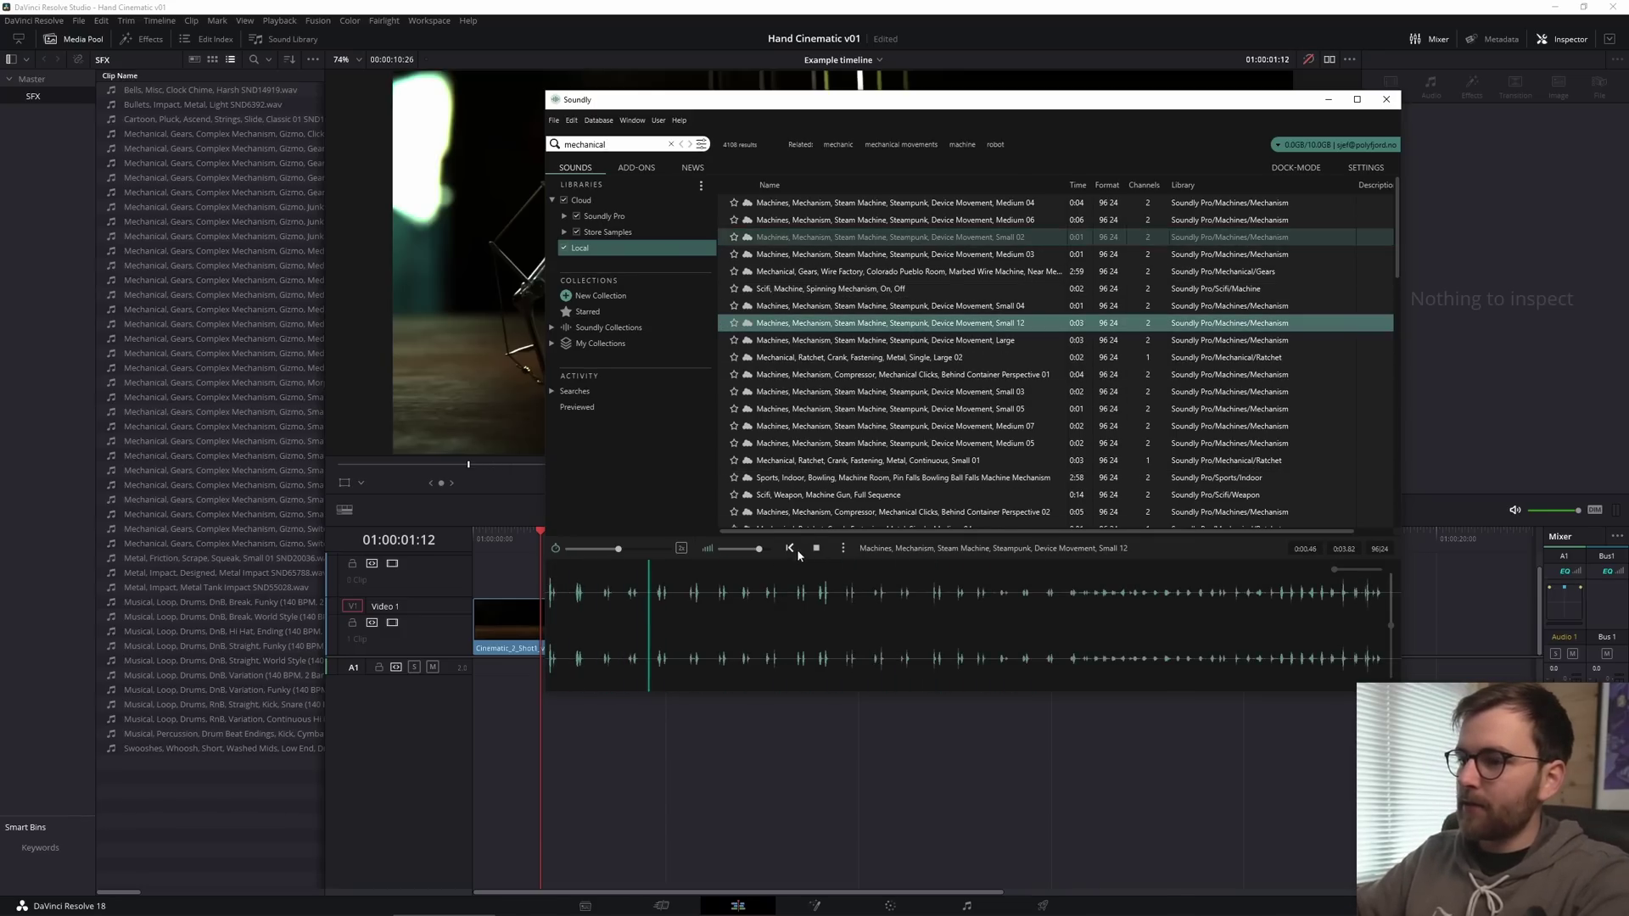
click(820, 550)
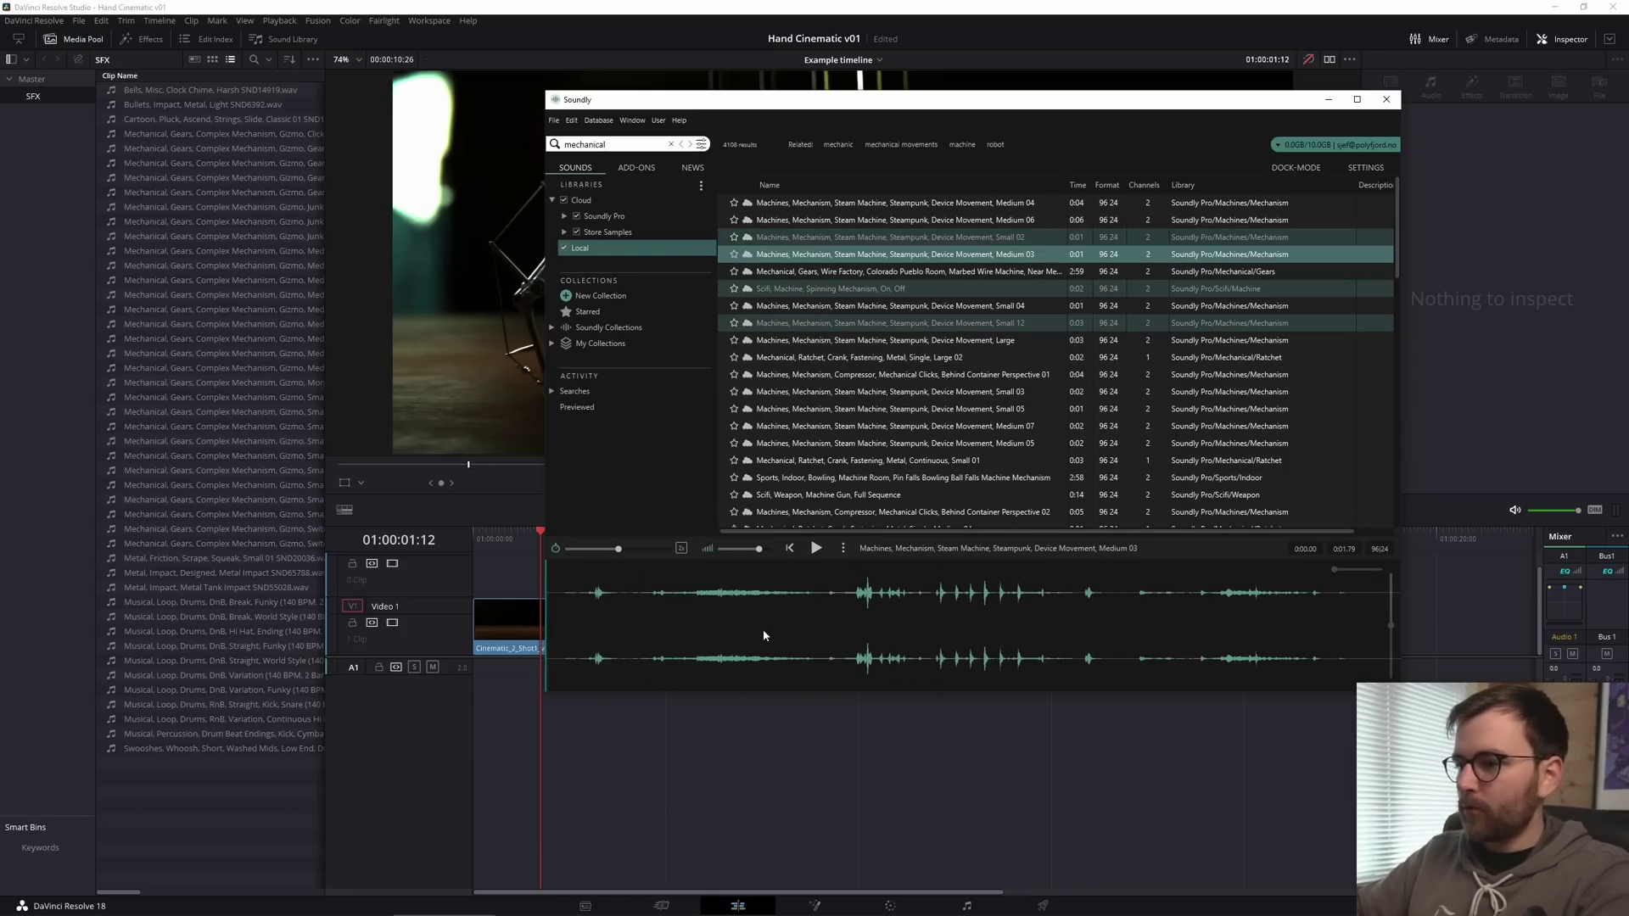
Step: Add the middle section of the Steampunk Device Movement Medium 03 sound to the Example timeline's first audio track, starting at about 01:00:01:27
drag(842, 613, 1080, 626)
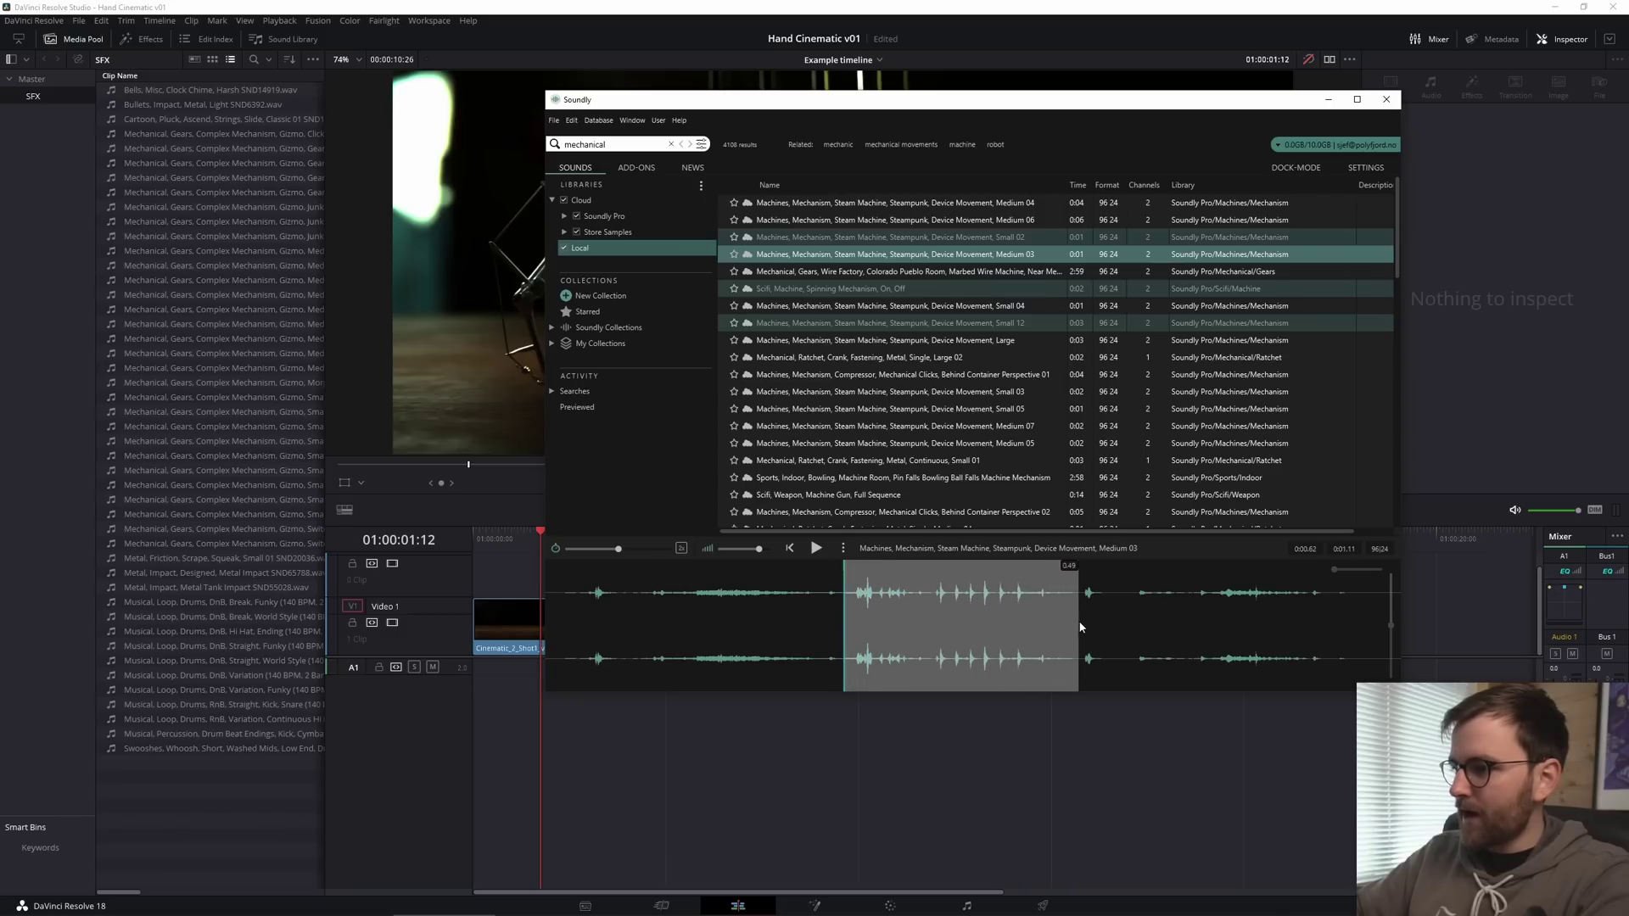
drag(930, 654, 534, 693)
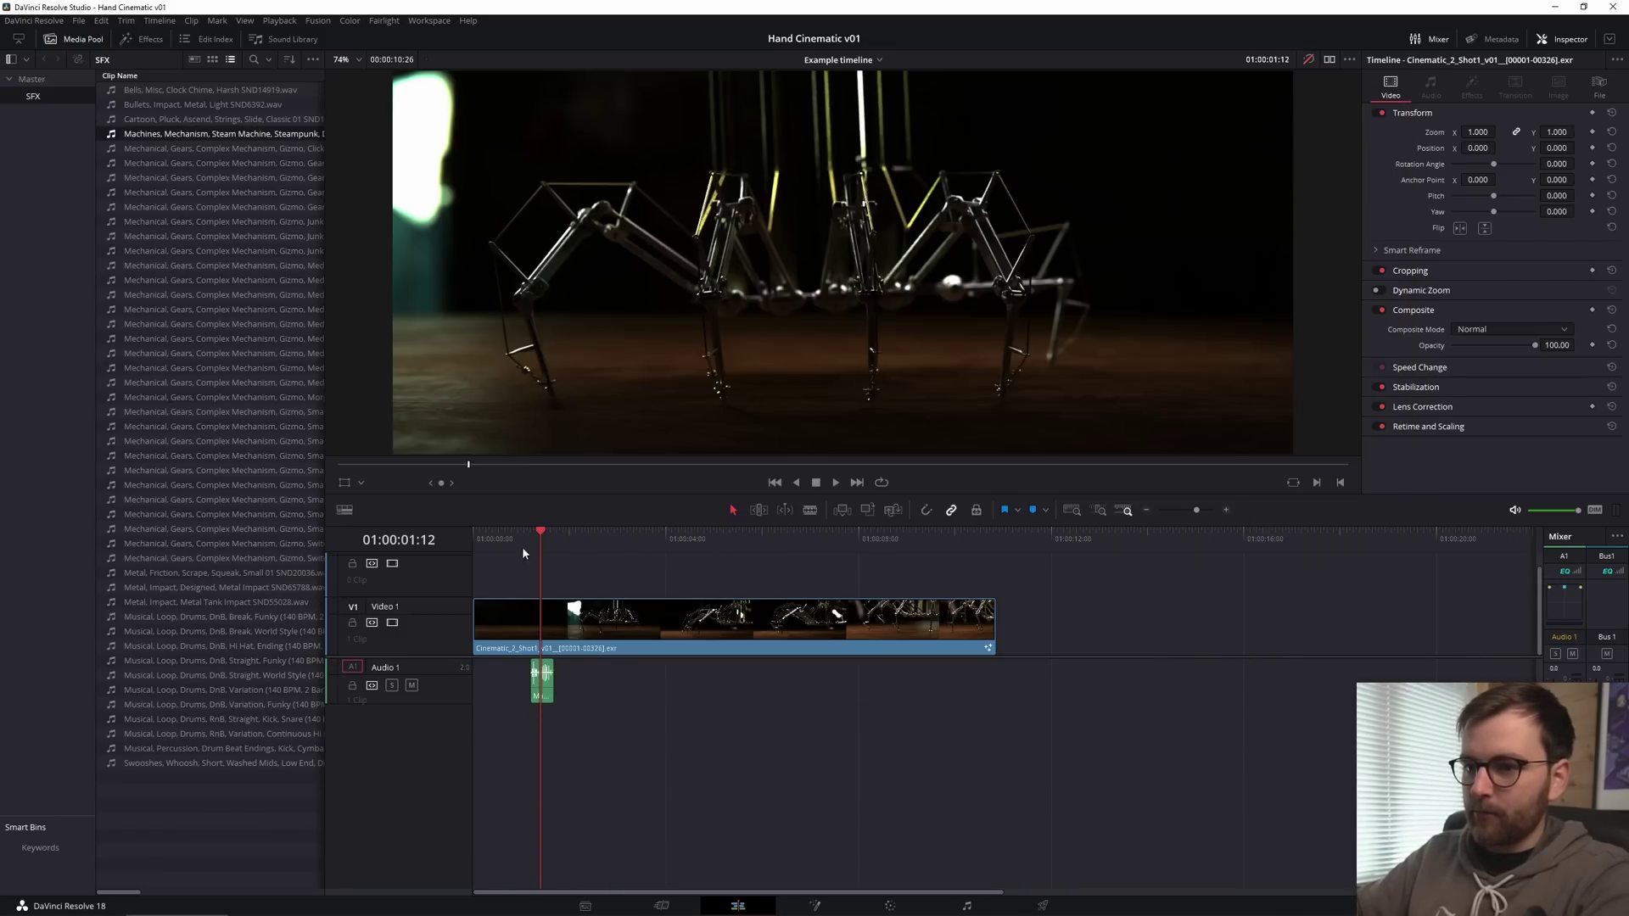
drag(521, 545, 556, 532)
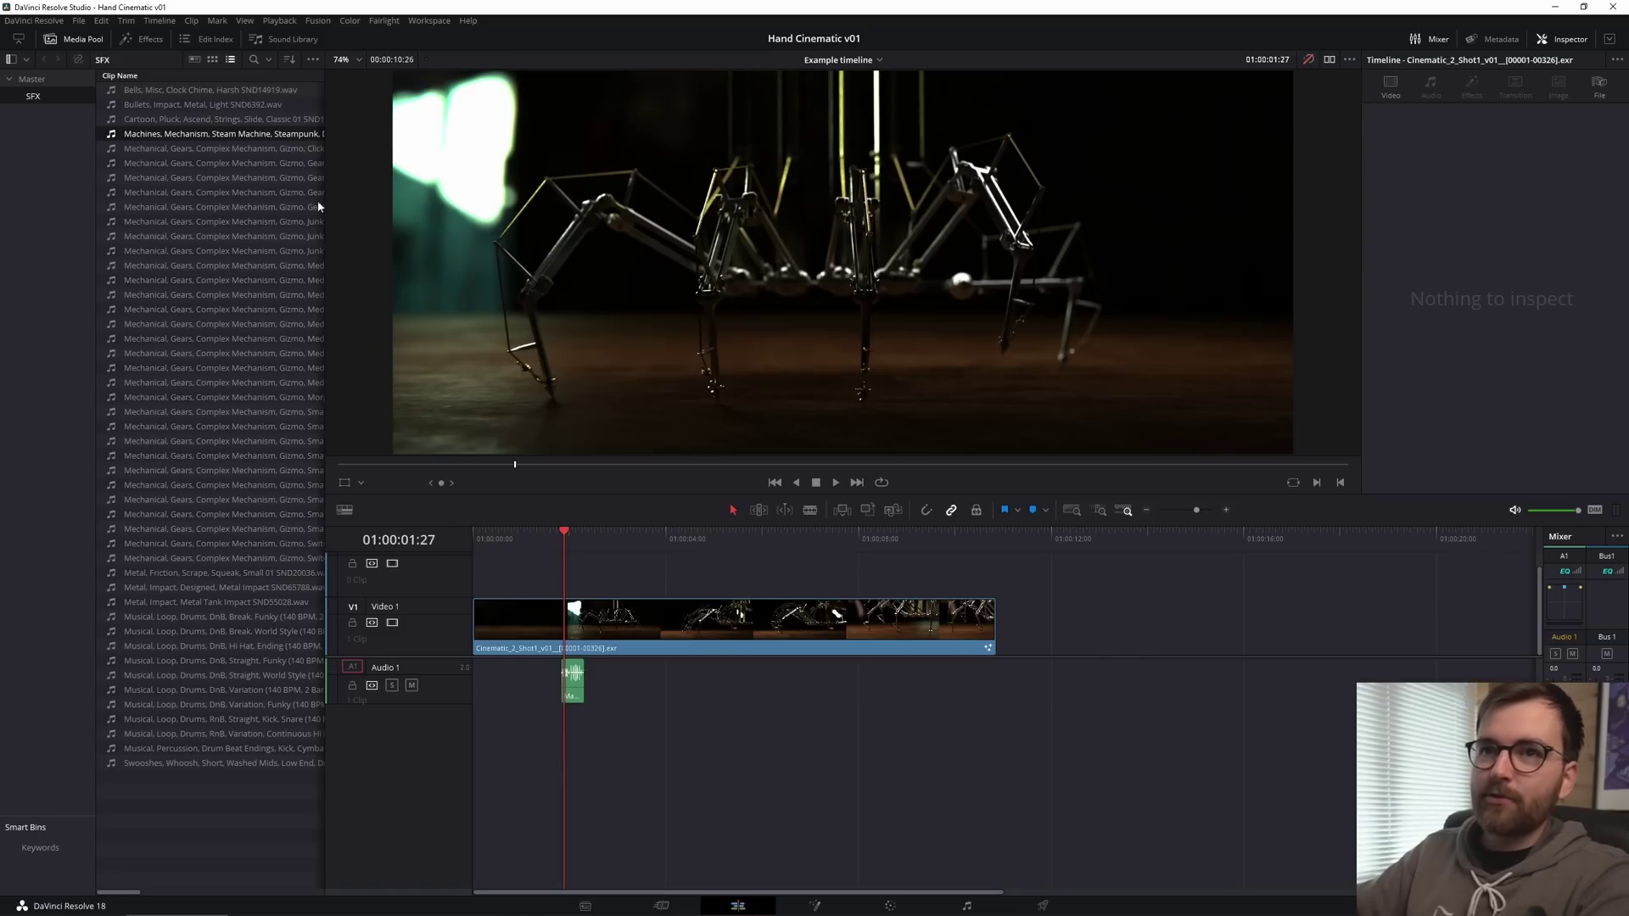
Step: Open the Beats timeline from the Master bin, enable its Video 1 shot clips and view the frame at 01:00:05:28
click(54, 78)
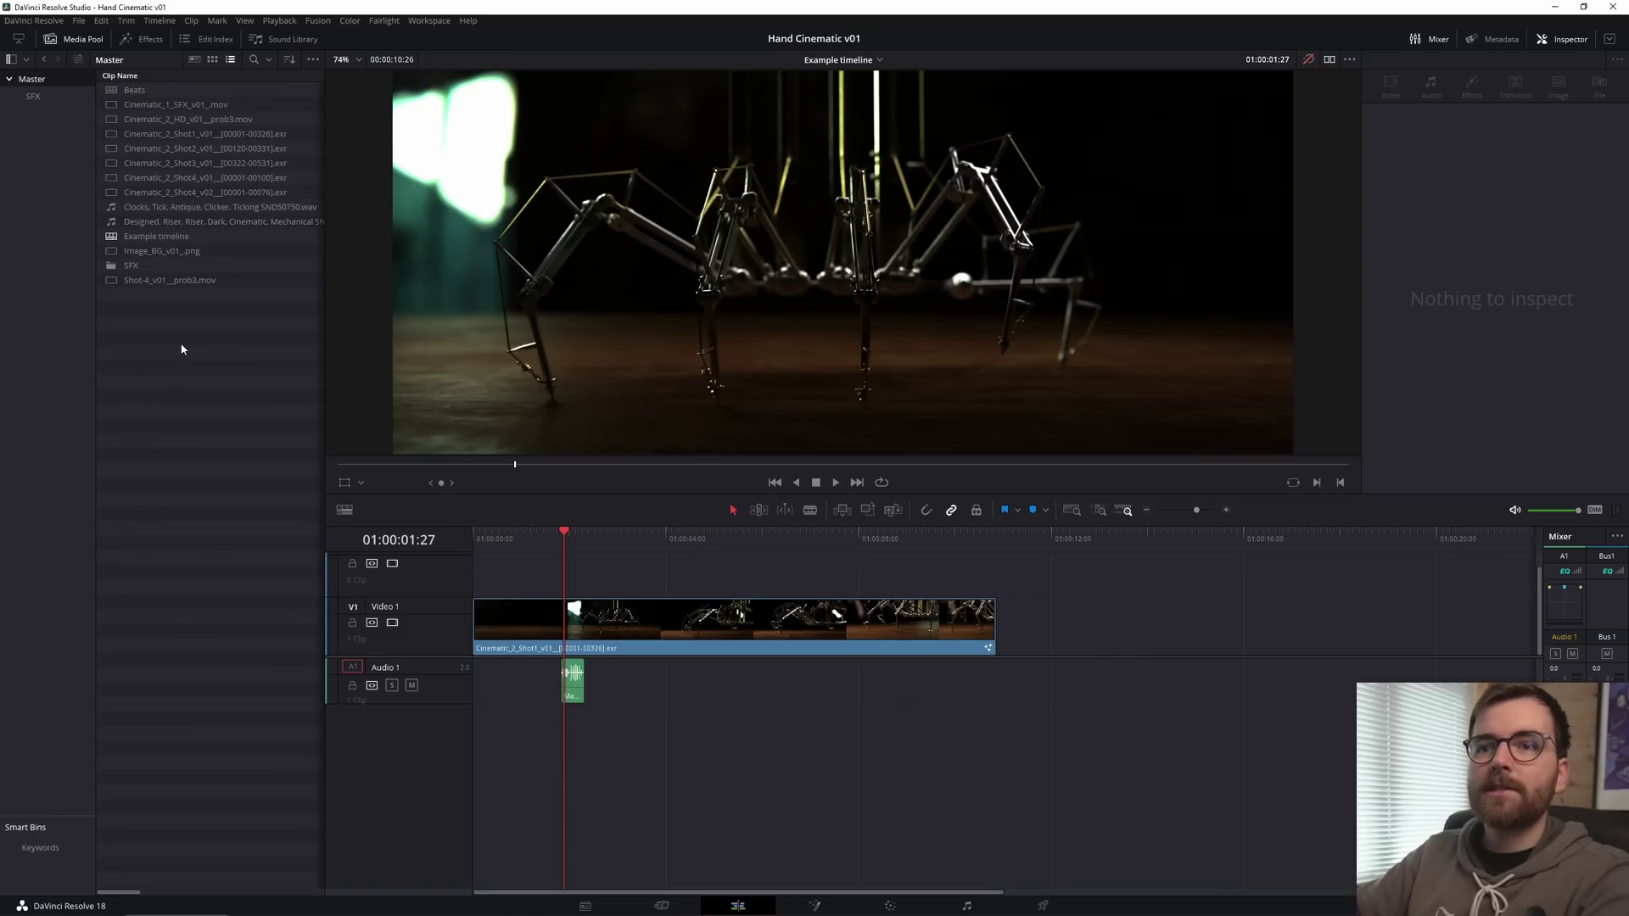
double_click(141, 90)
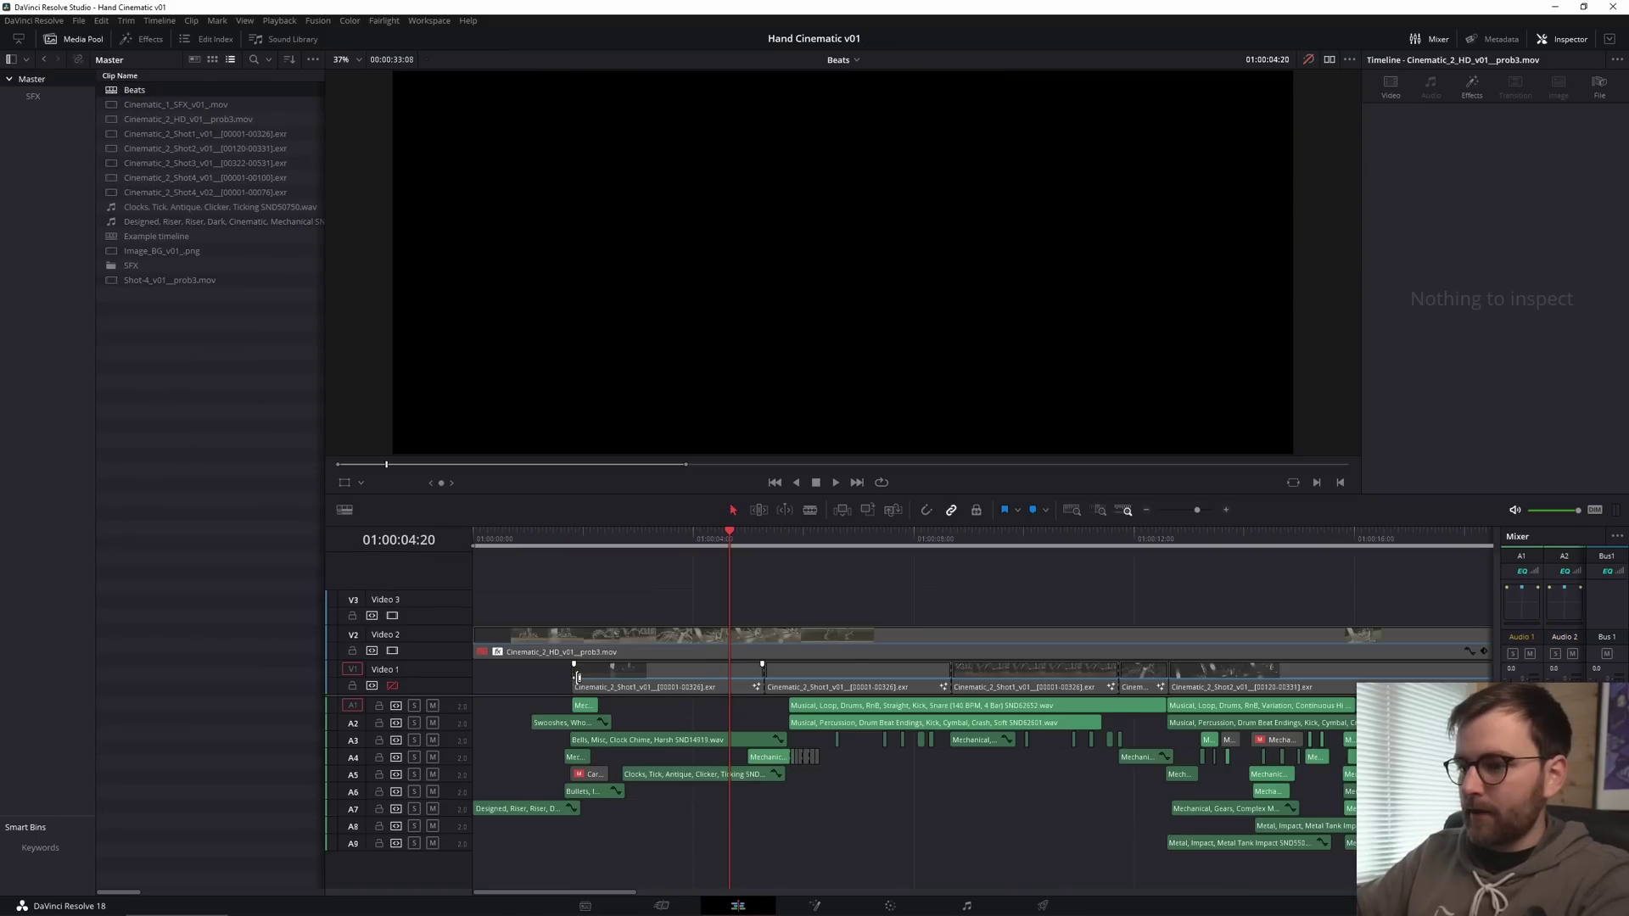
alt+scroll(643, 713, up, 3)
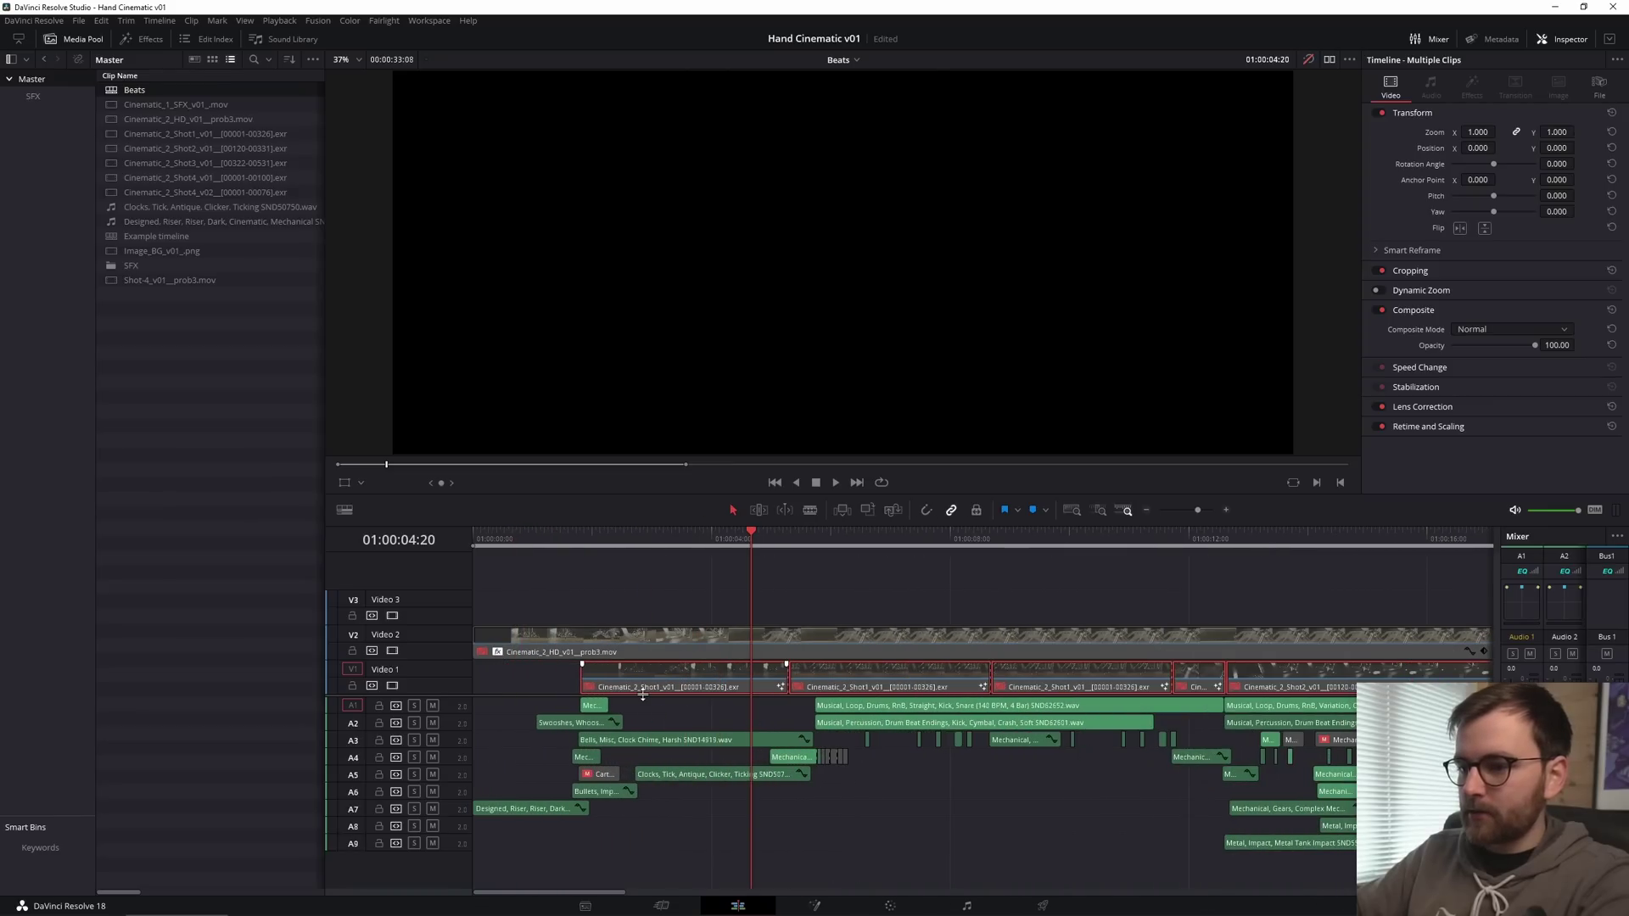
key(d)
click(826, 540)
shift+scroll(806, 780, up, 8)
alt+scroll(807, 786, down, 6)
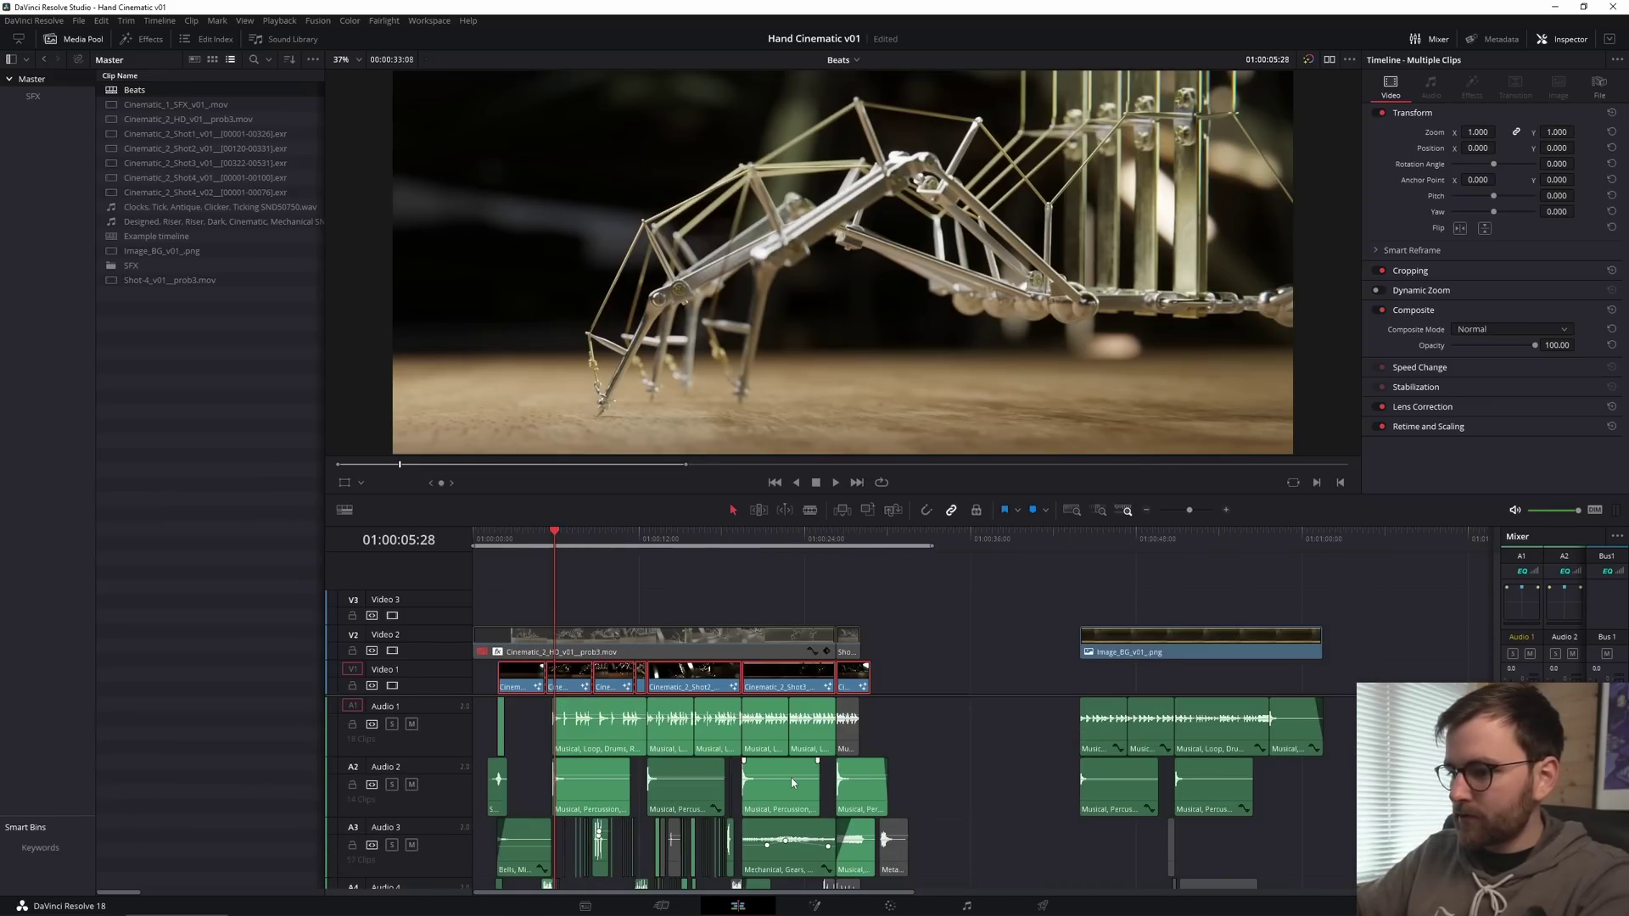
alt+scroll(789, 776, up, 6)
alt+scroll(721, 763, down, 3)
shift+scroll(612, 748, down, 8)
alt+scroll(613, 748, down, 3)
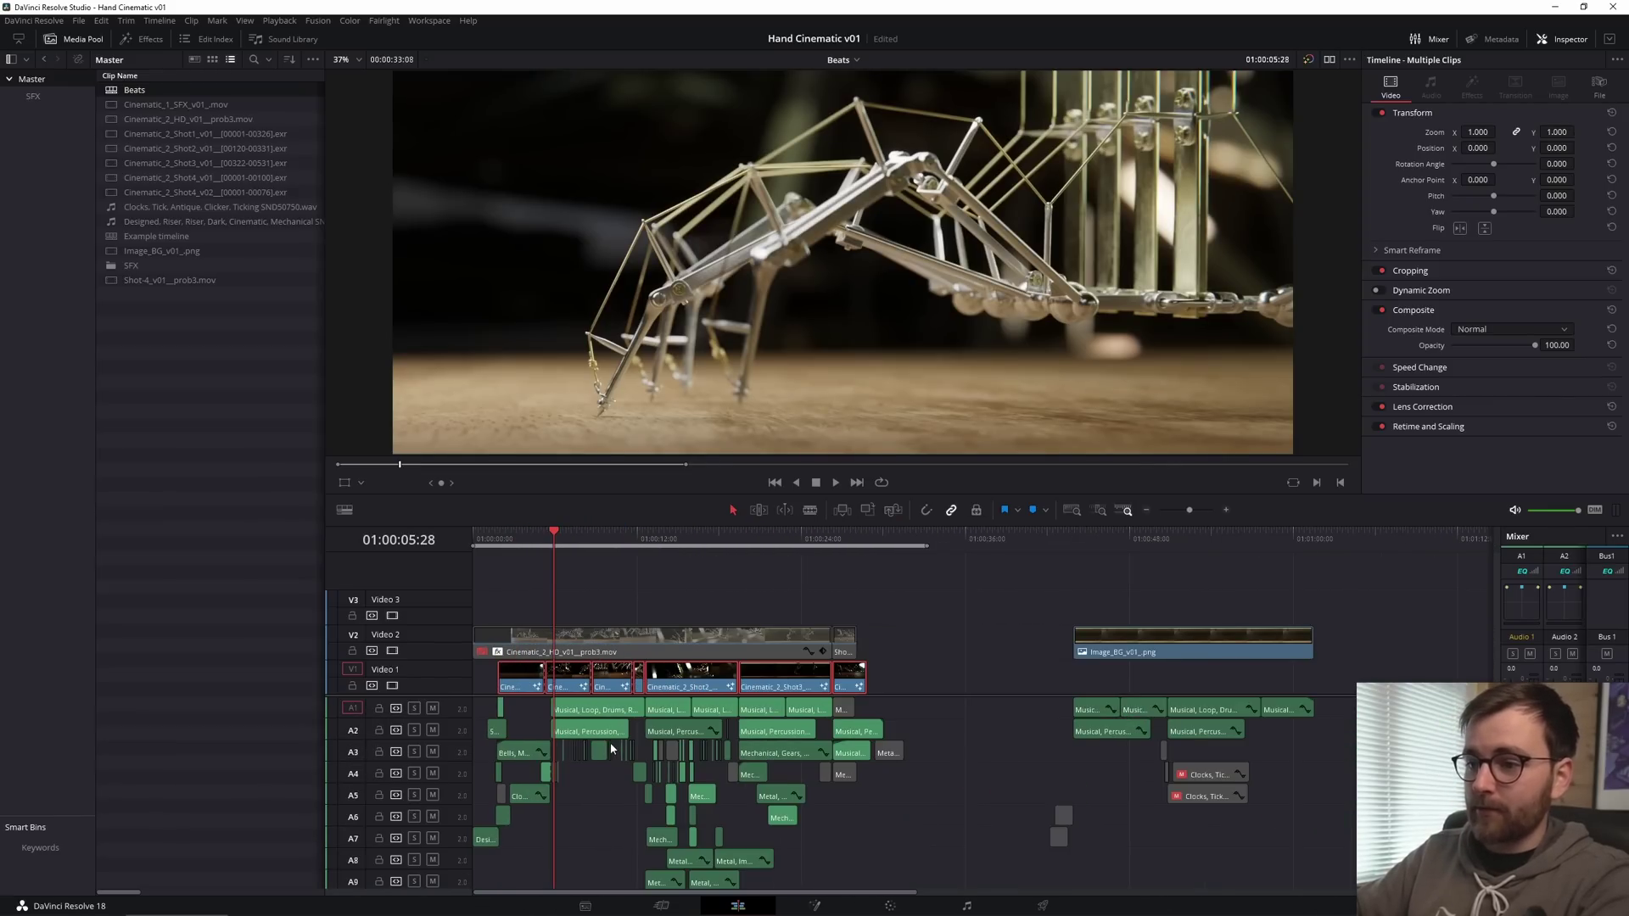
Step: Disable the Video 1 shot clips, enable the Cinematic_2_HD_v01__prob3.mov clip on Video 2 and scrub to 01:00:04:04
key(d)
click(615, 613)
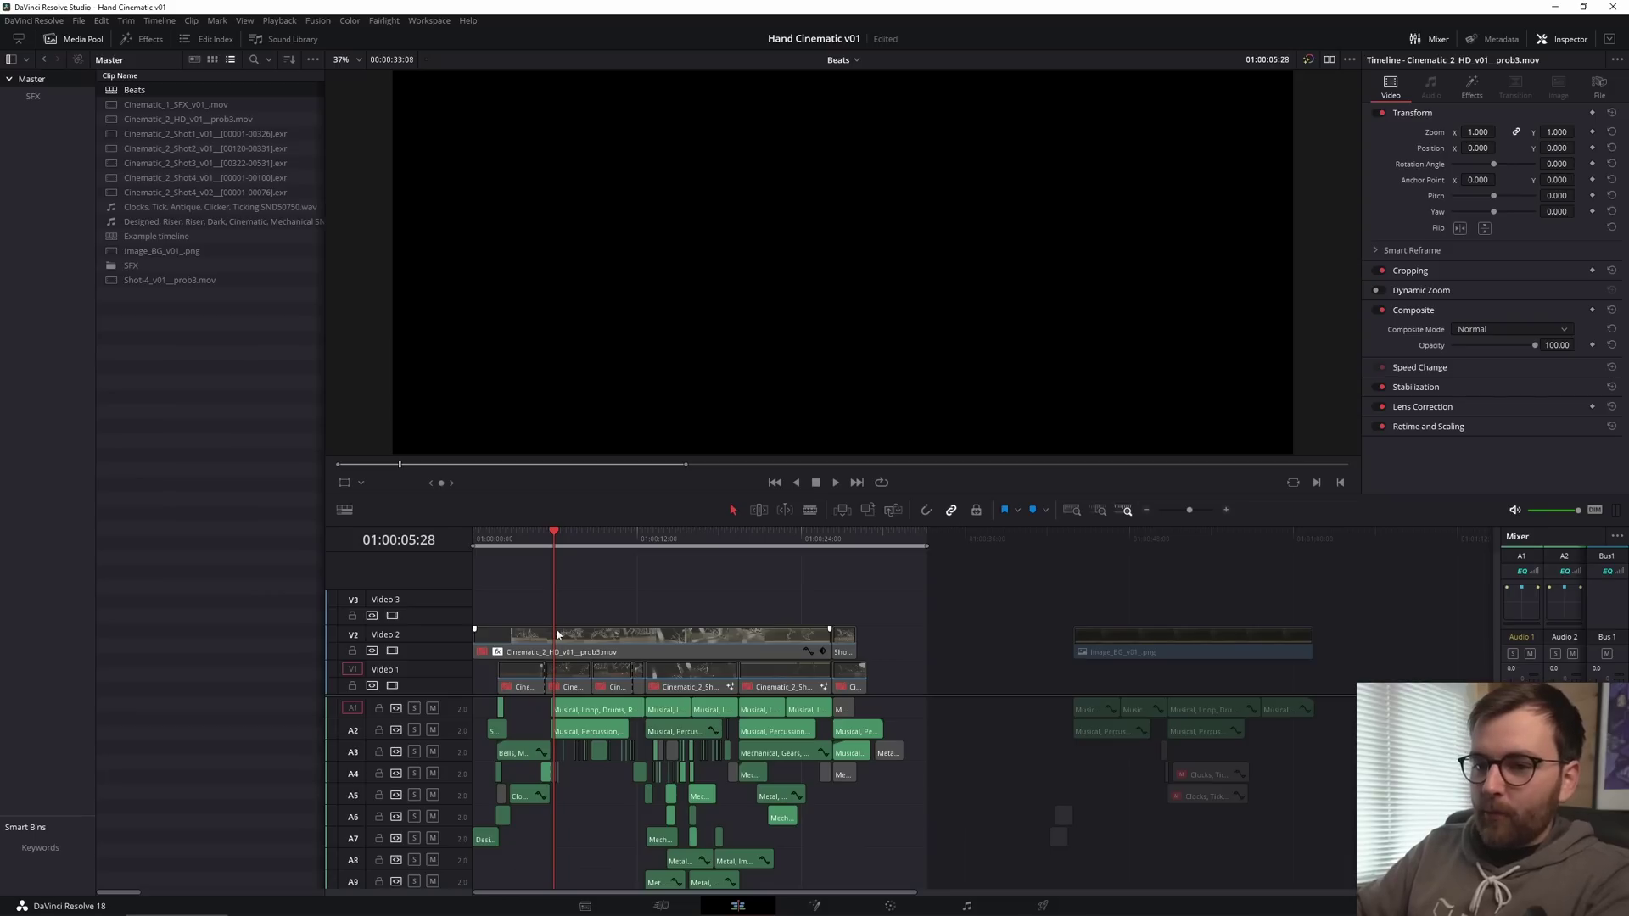
click(649, 635)
alt+scroll(666, 636, up, 4)
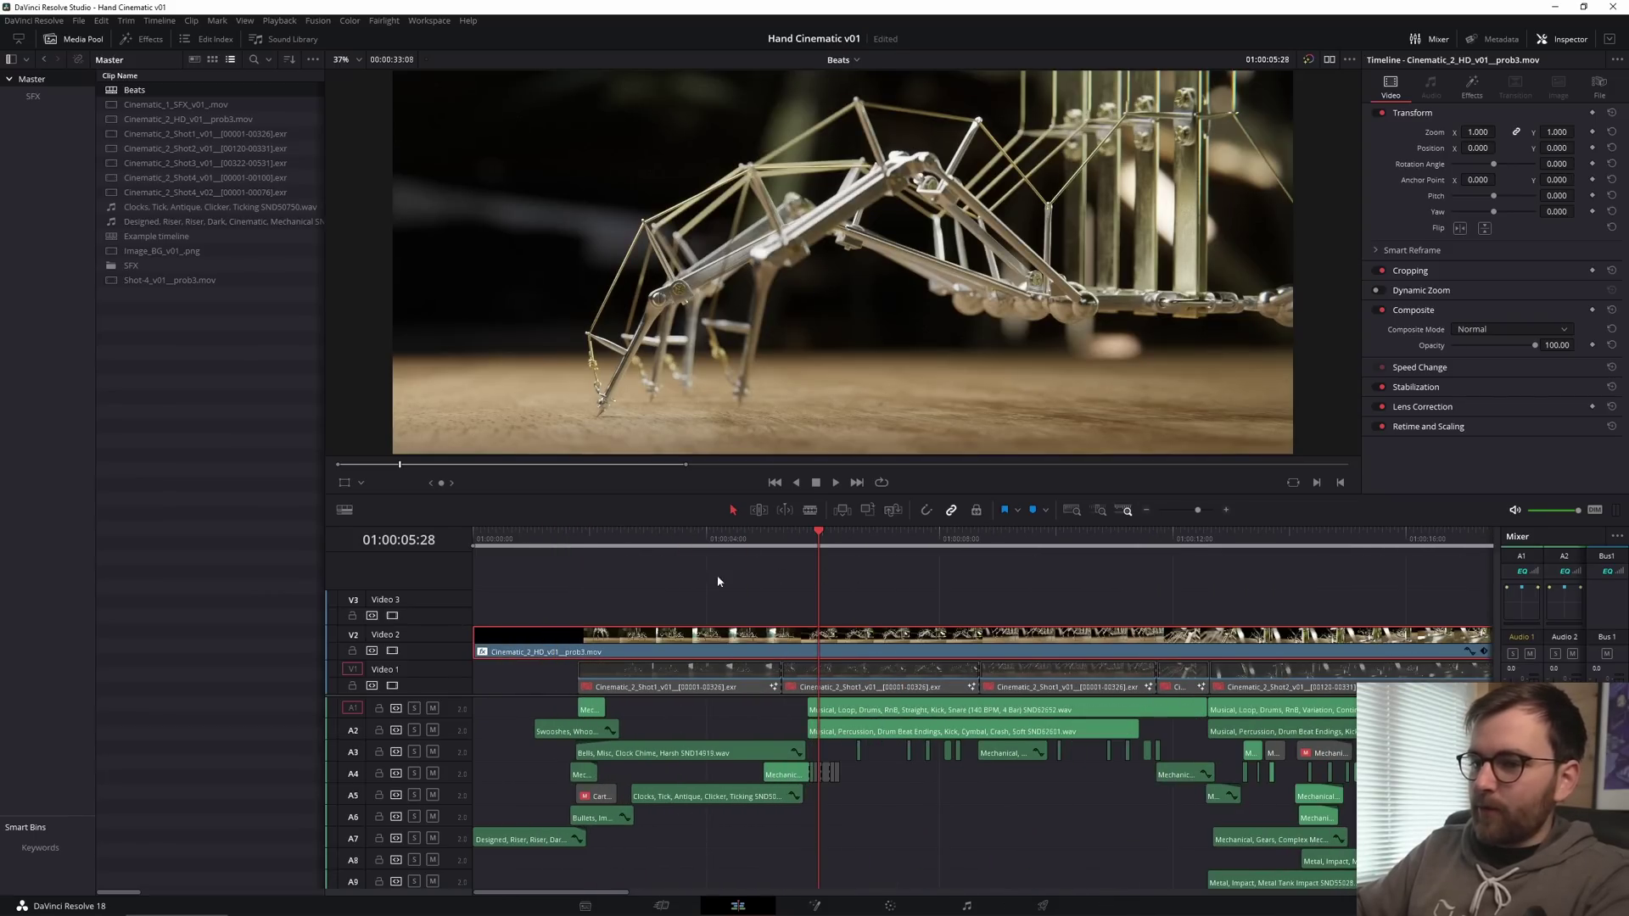
drag(660, 541, 713, 548)
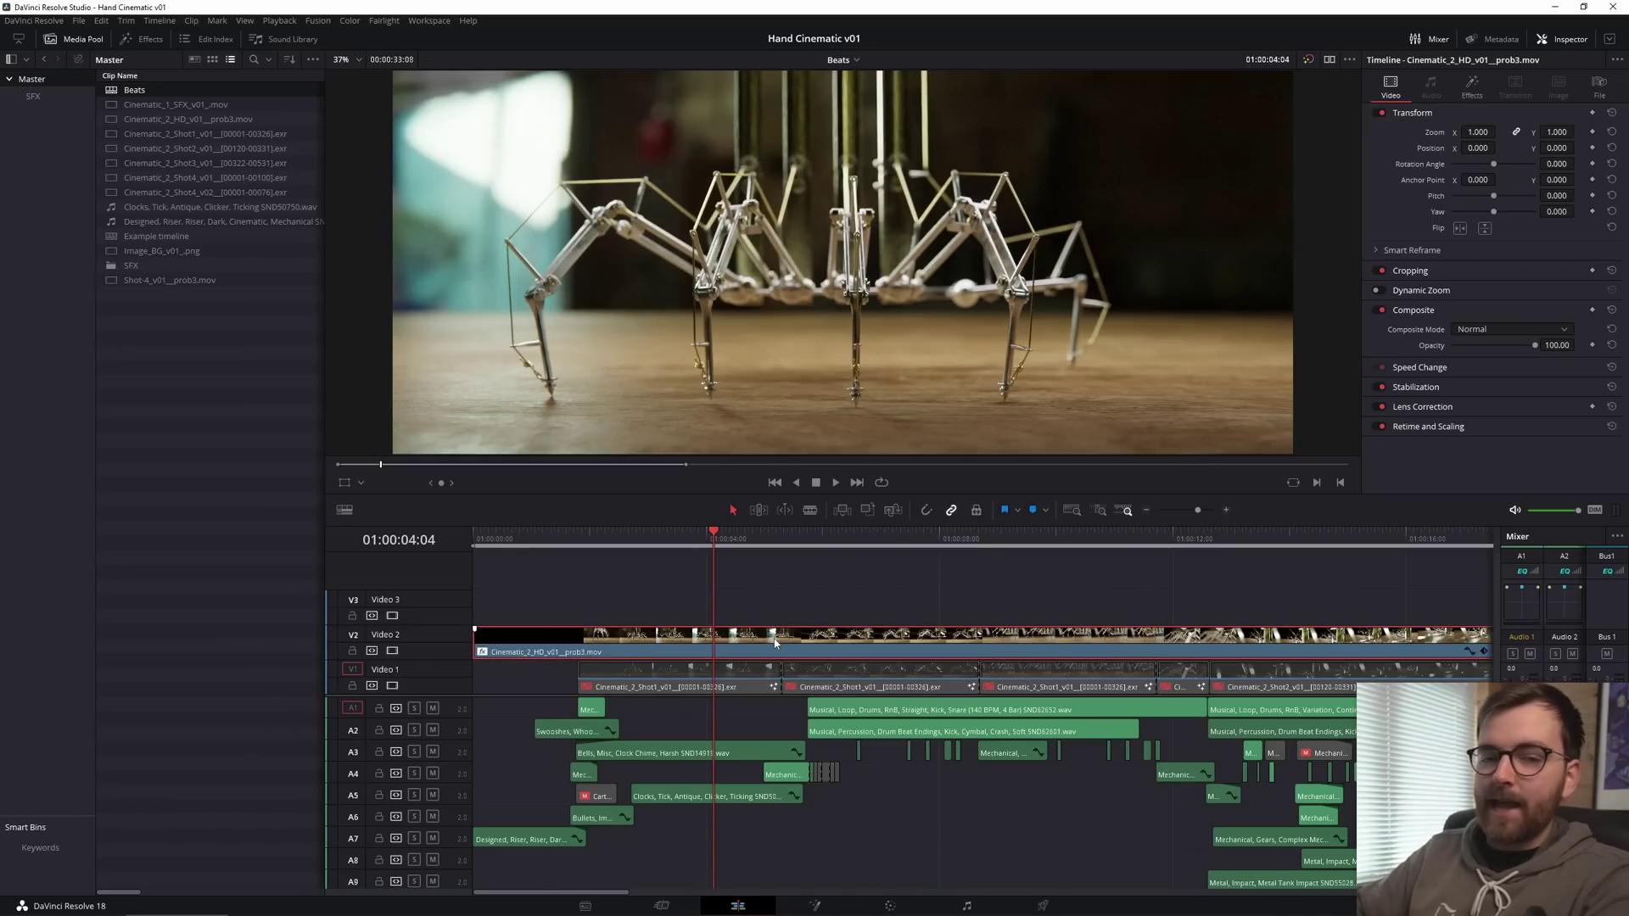
ctrl+scroll(764, 608, down, 5)
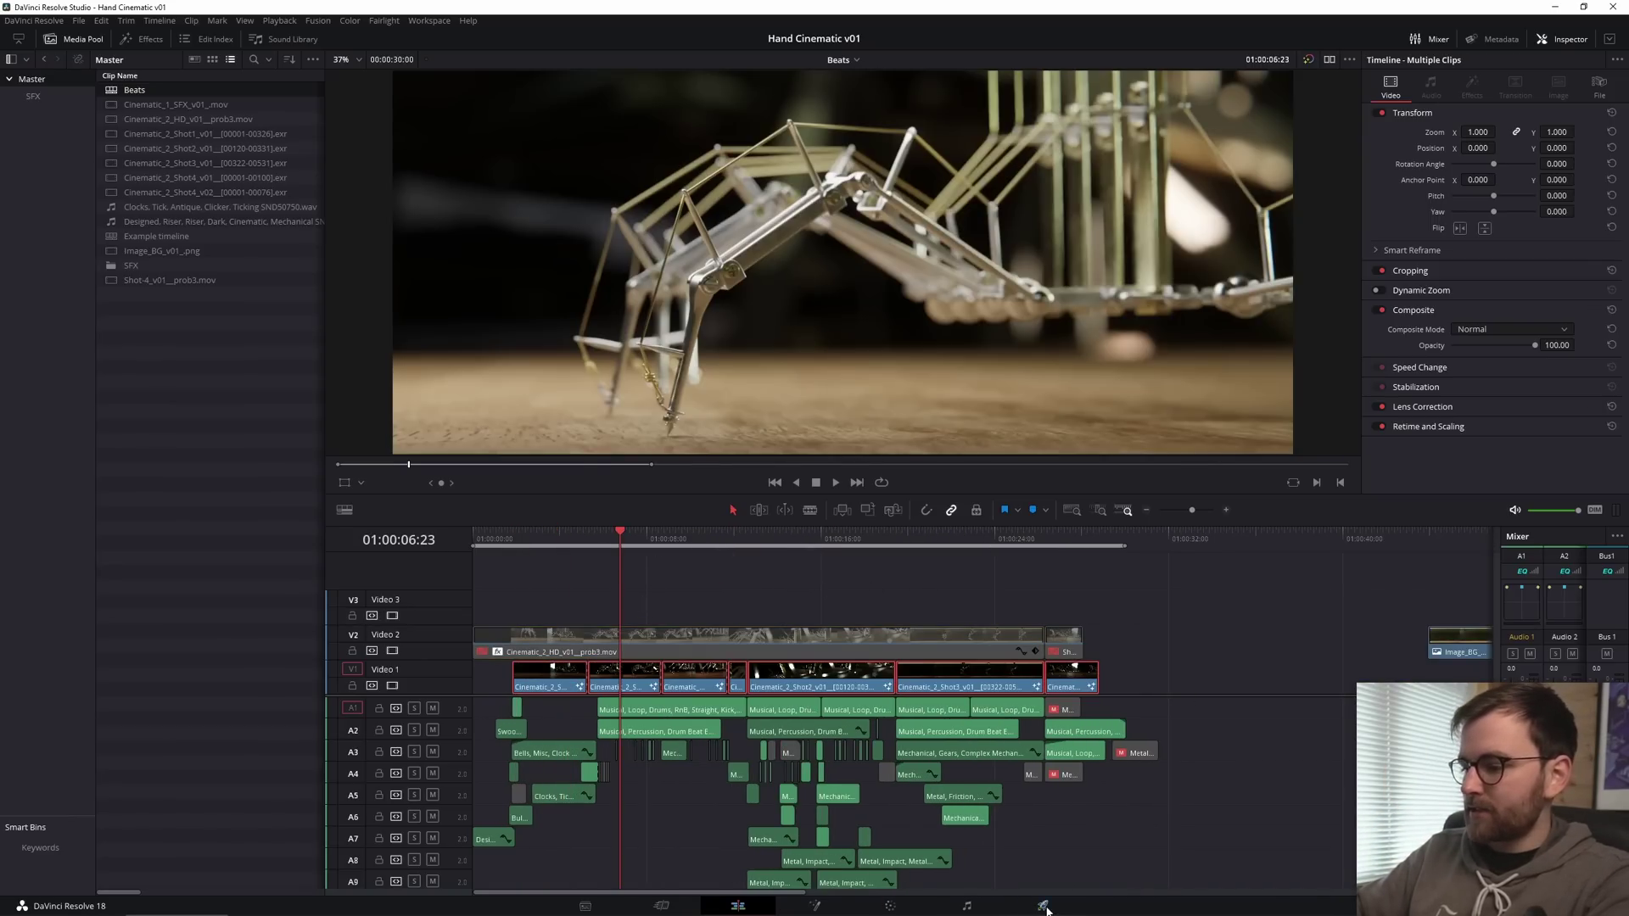
Step: Go to the Deliver page and look over the DNxHR type options in the custom export settings
click(1043, 906)
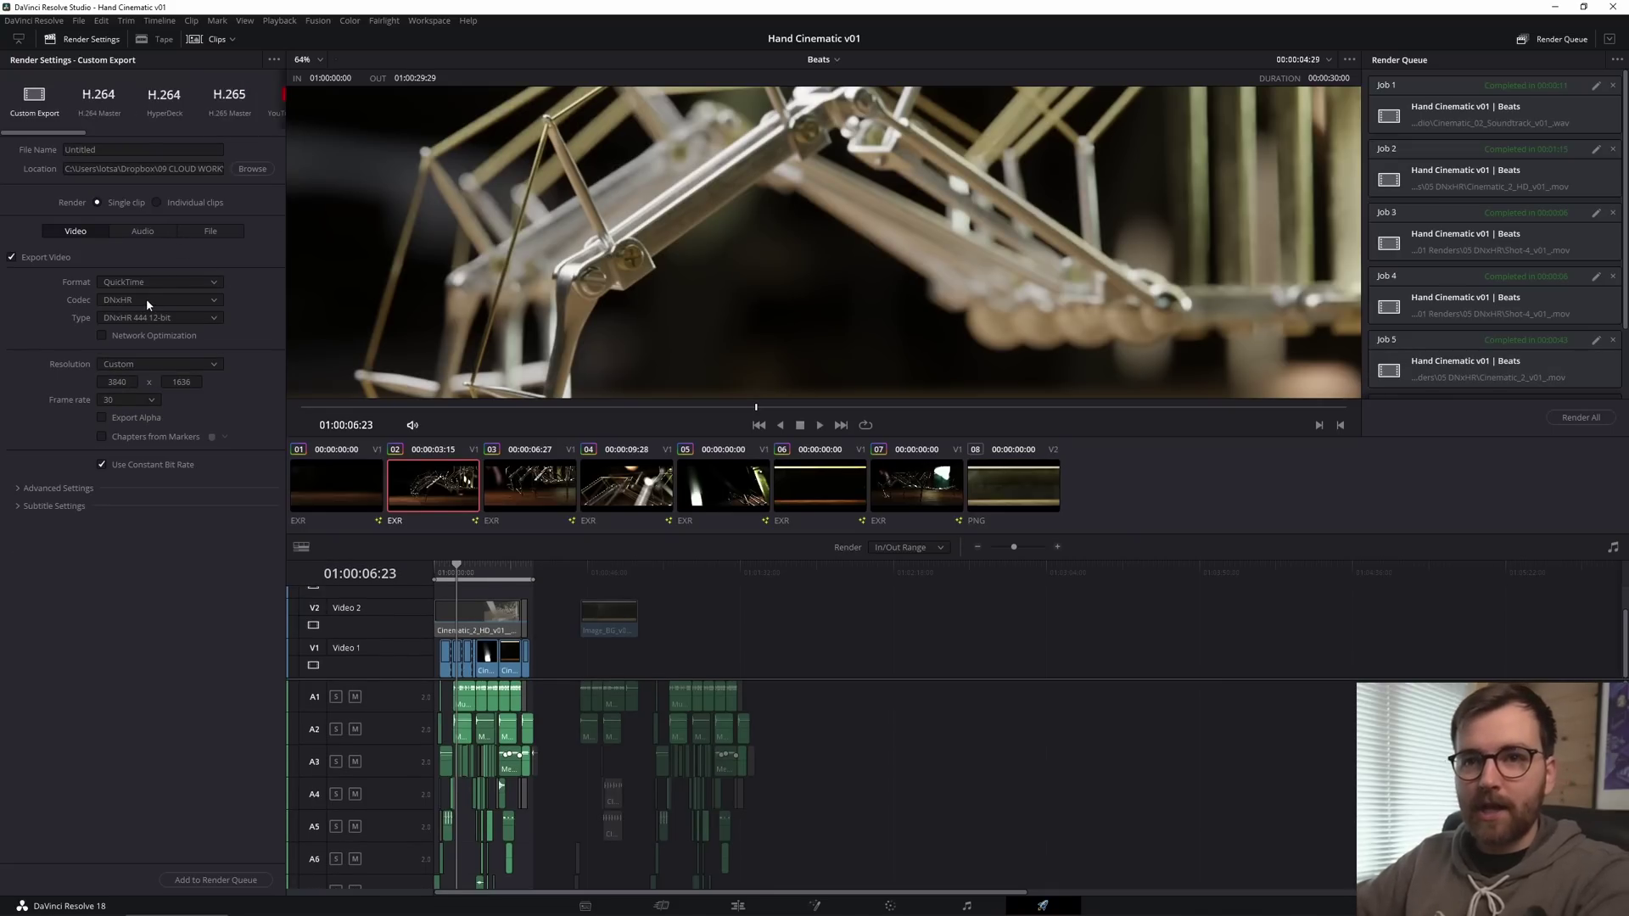
click(155, 319)
click(261, 313)
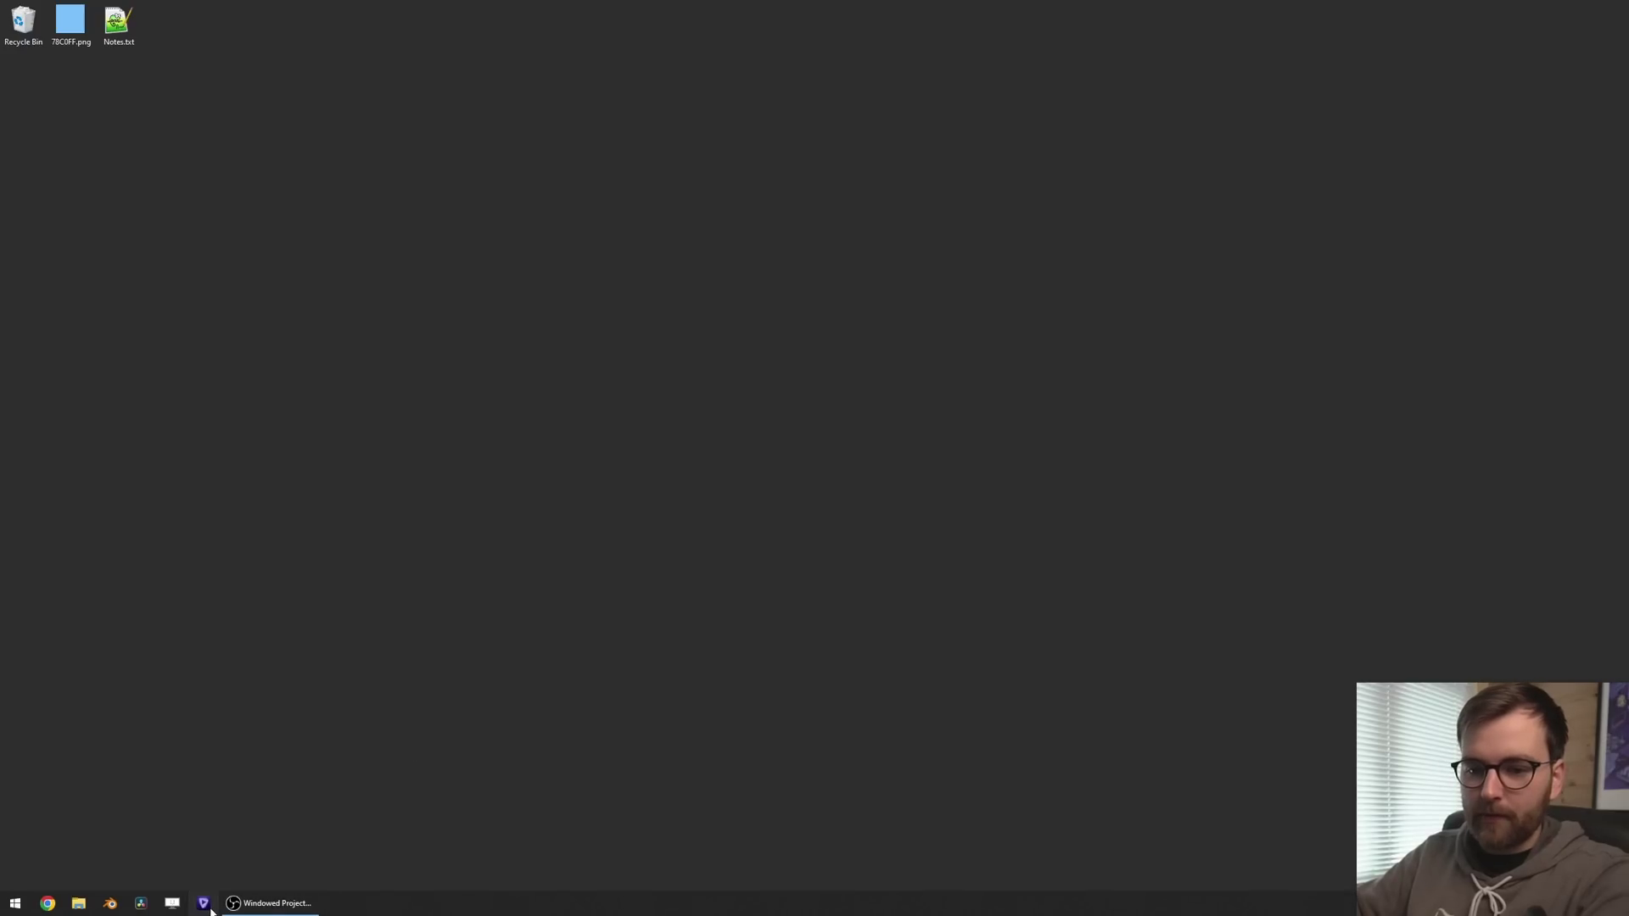
Step: Launch Topaz Video AI and import Cinematic_2_HD_v01_.mov from the 05 DNxHR folder
click(208, 905)
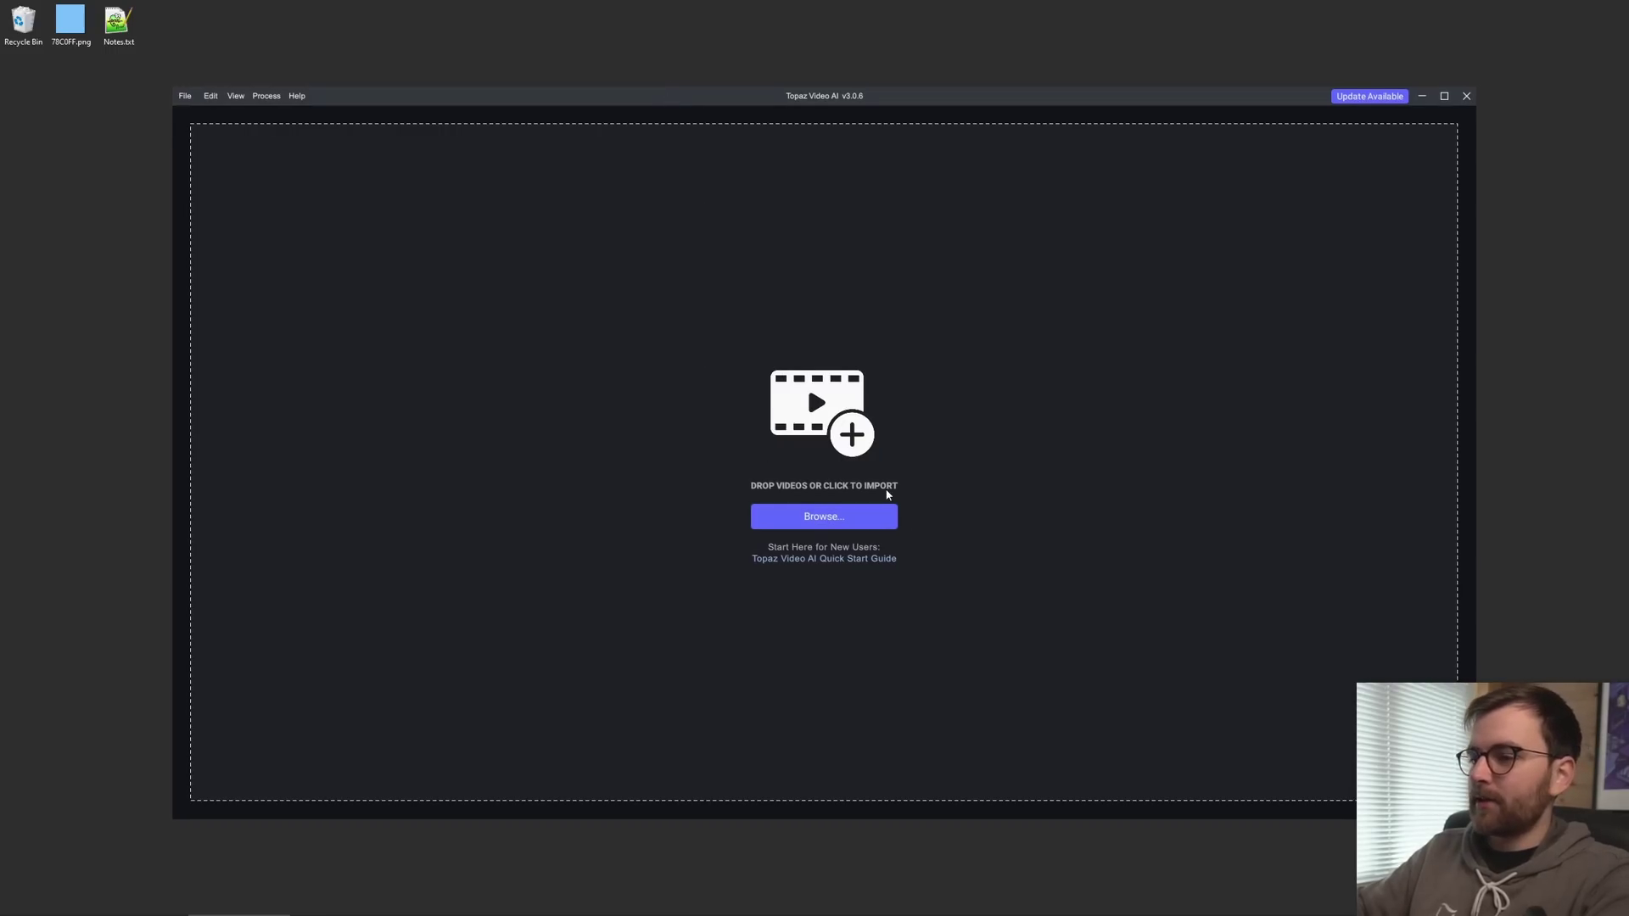
click(848, 517)
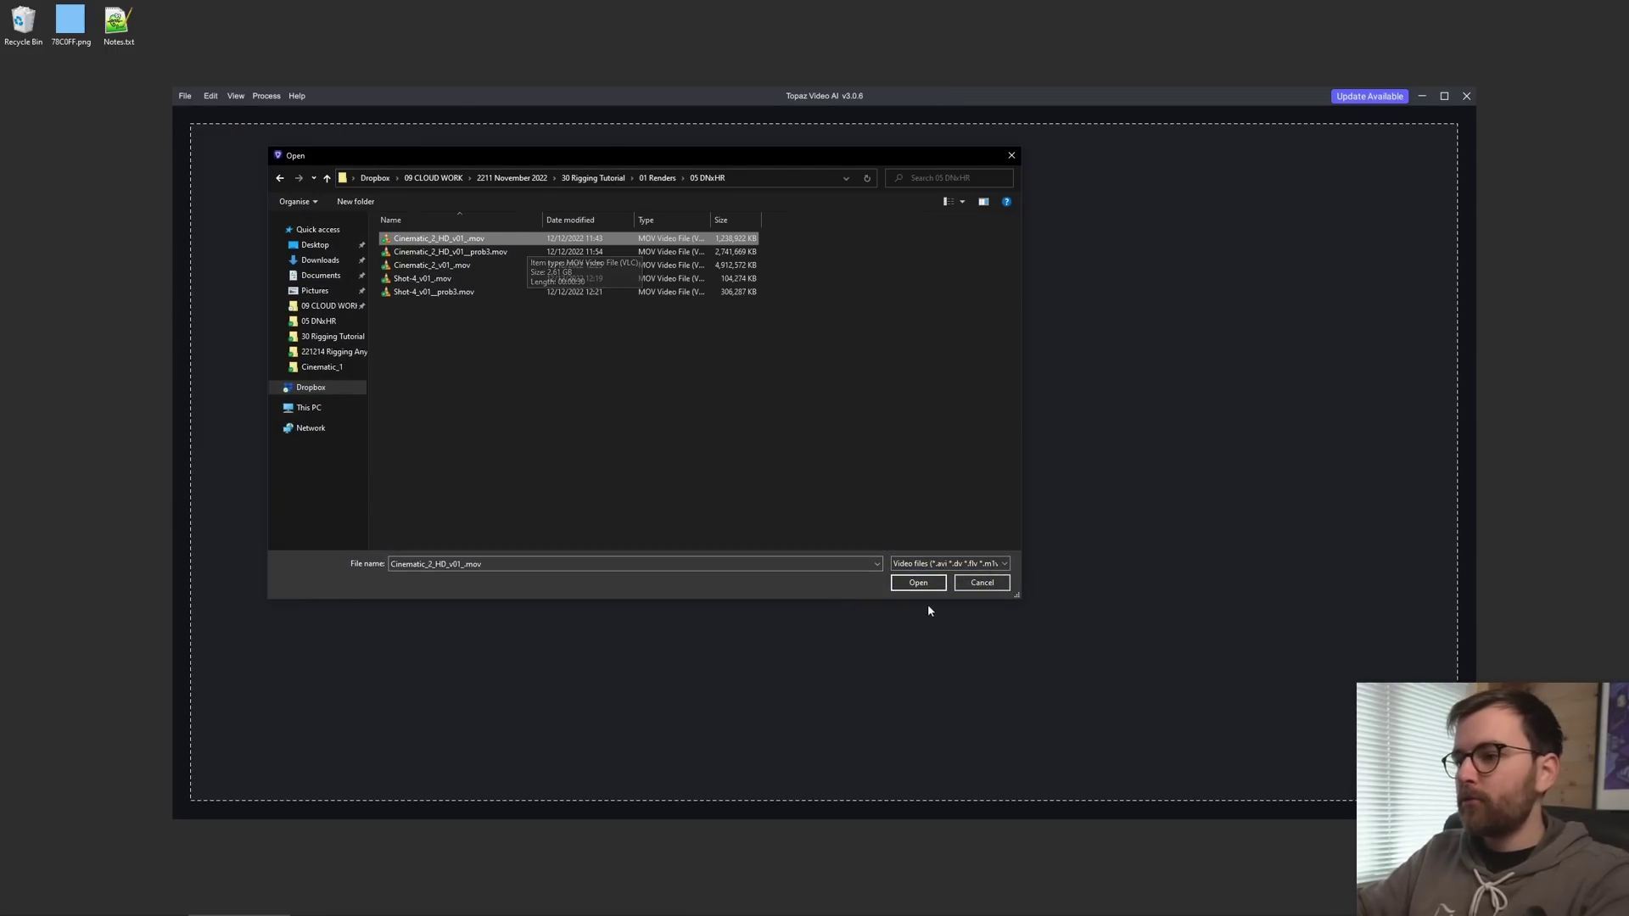
click(918, 583)
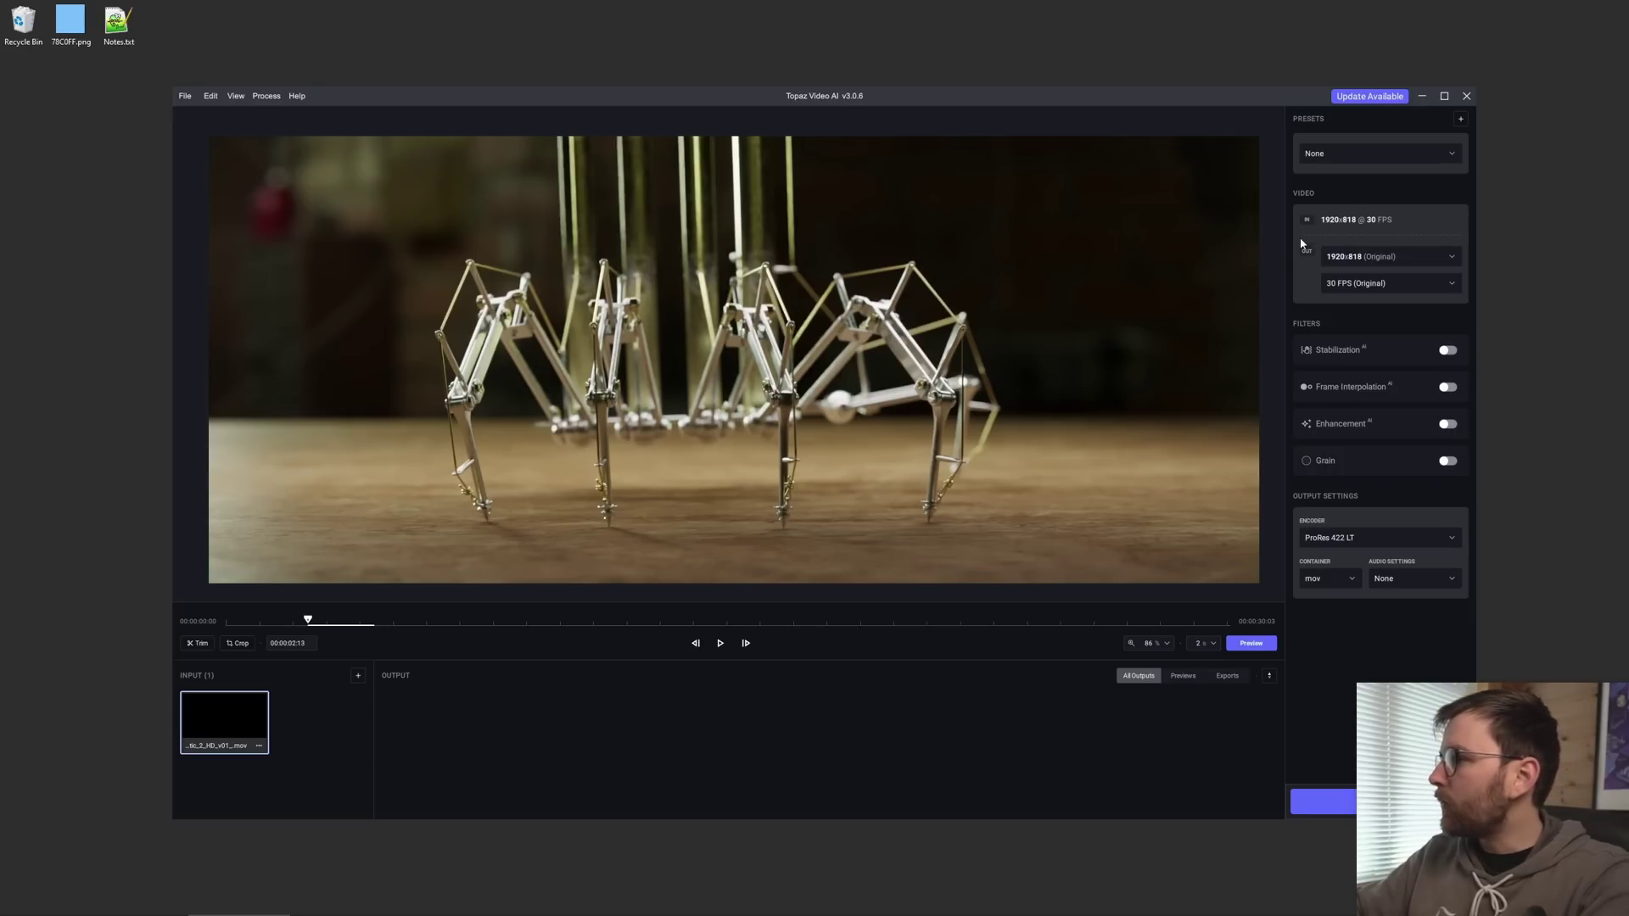
Step: Set the output resolution to 2x Upscale and the encoder to ProRes 422 HQ
click(1452, 259)
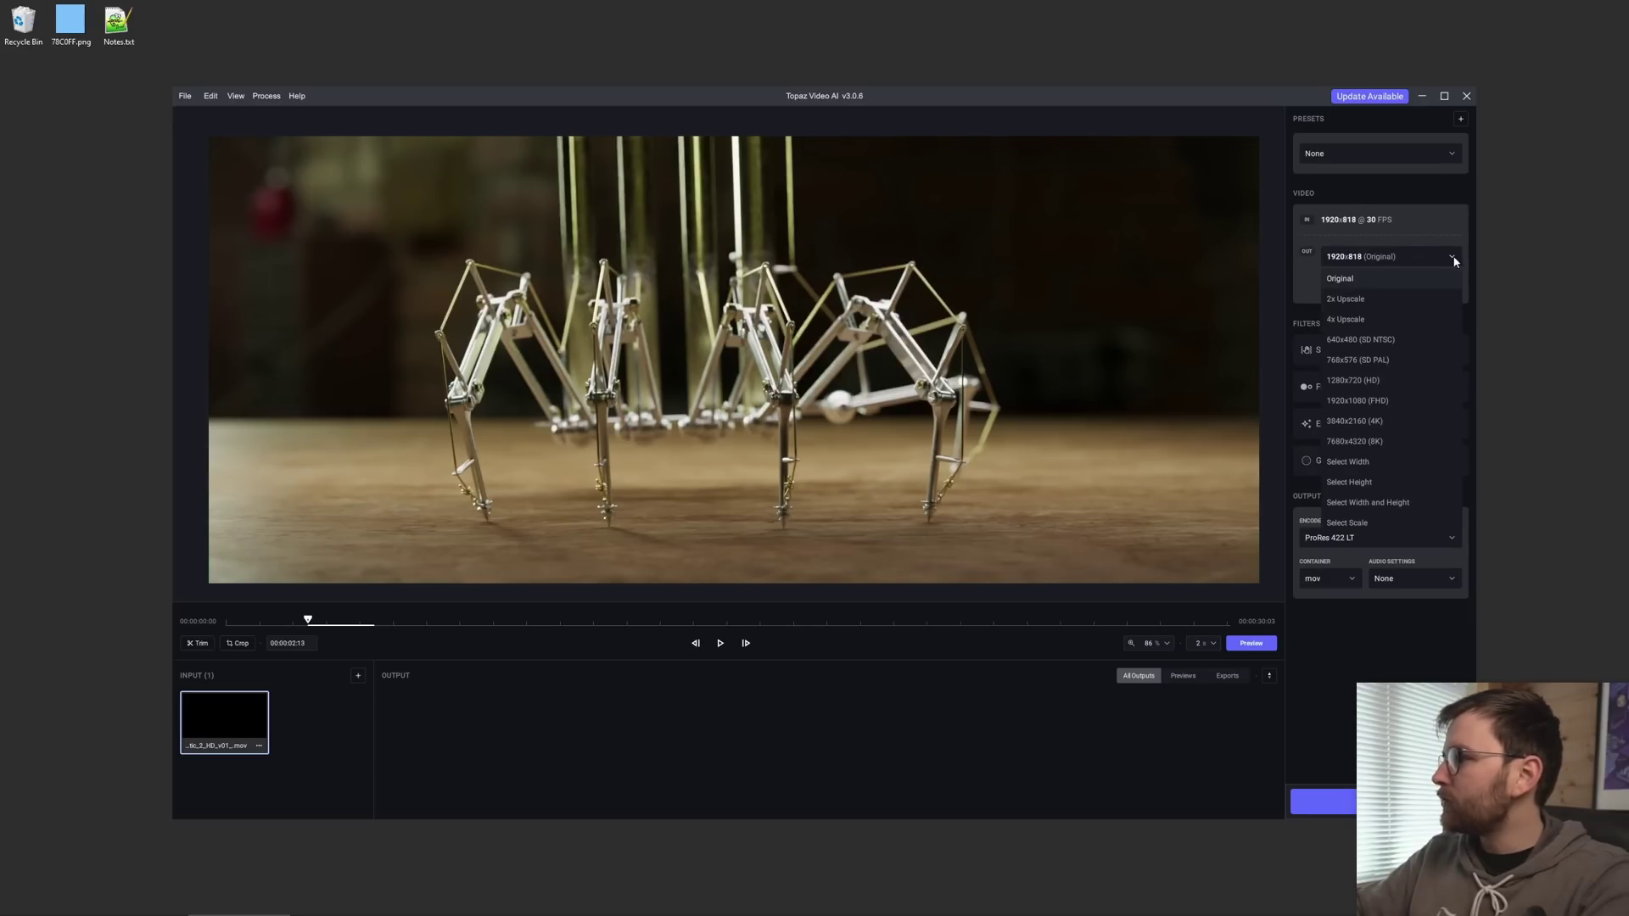
click(1372, 300)
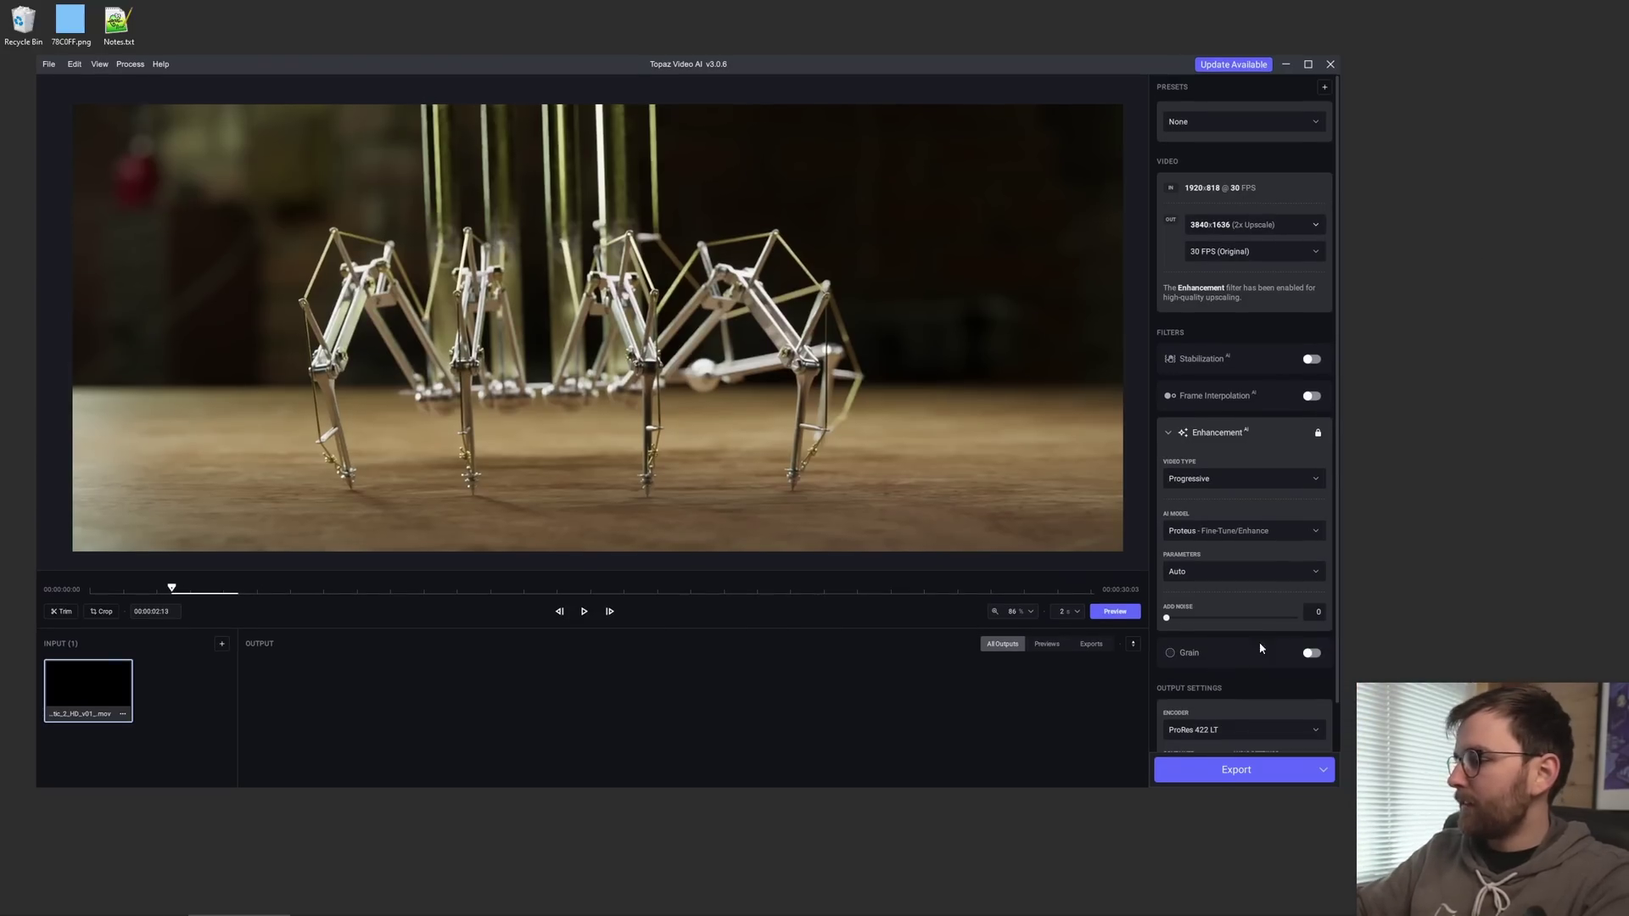
scroll(1263, 647, down, 3)
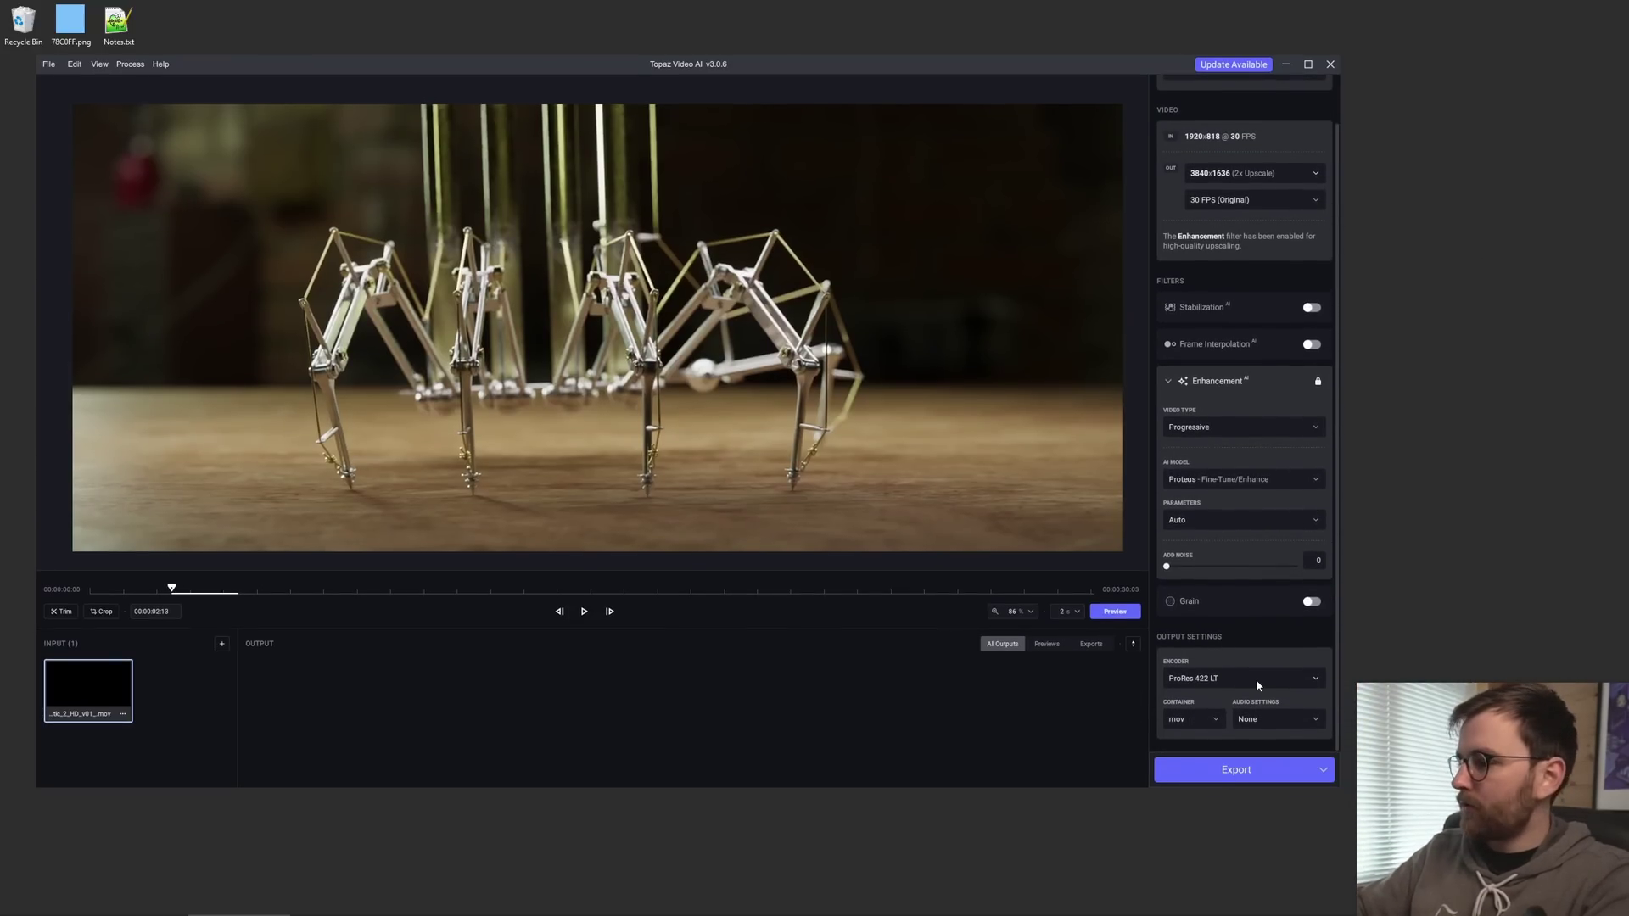
click(1254, 678)
click(1215, 430)
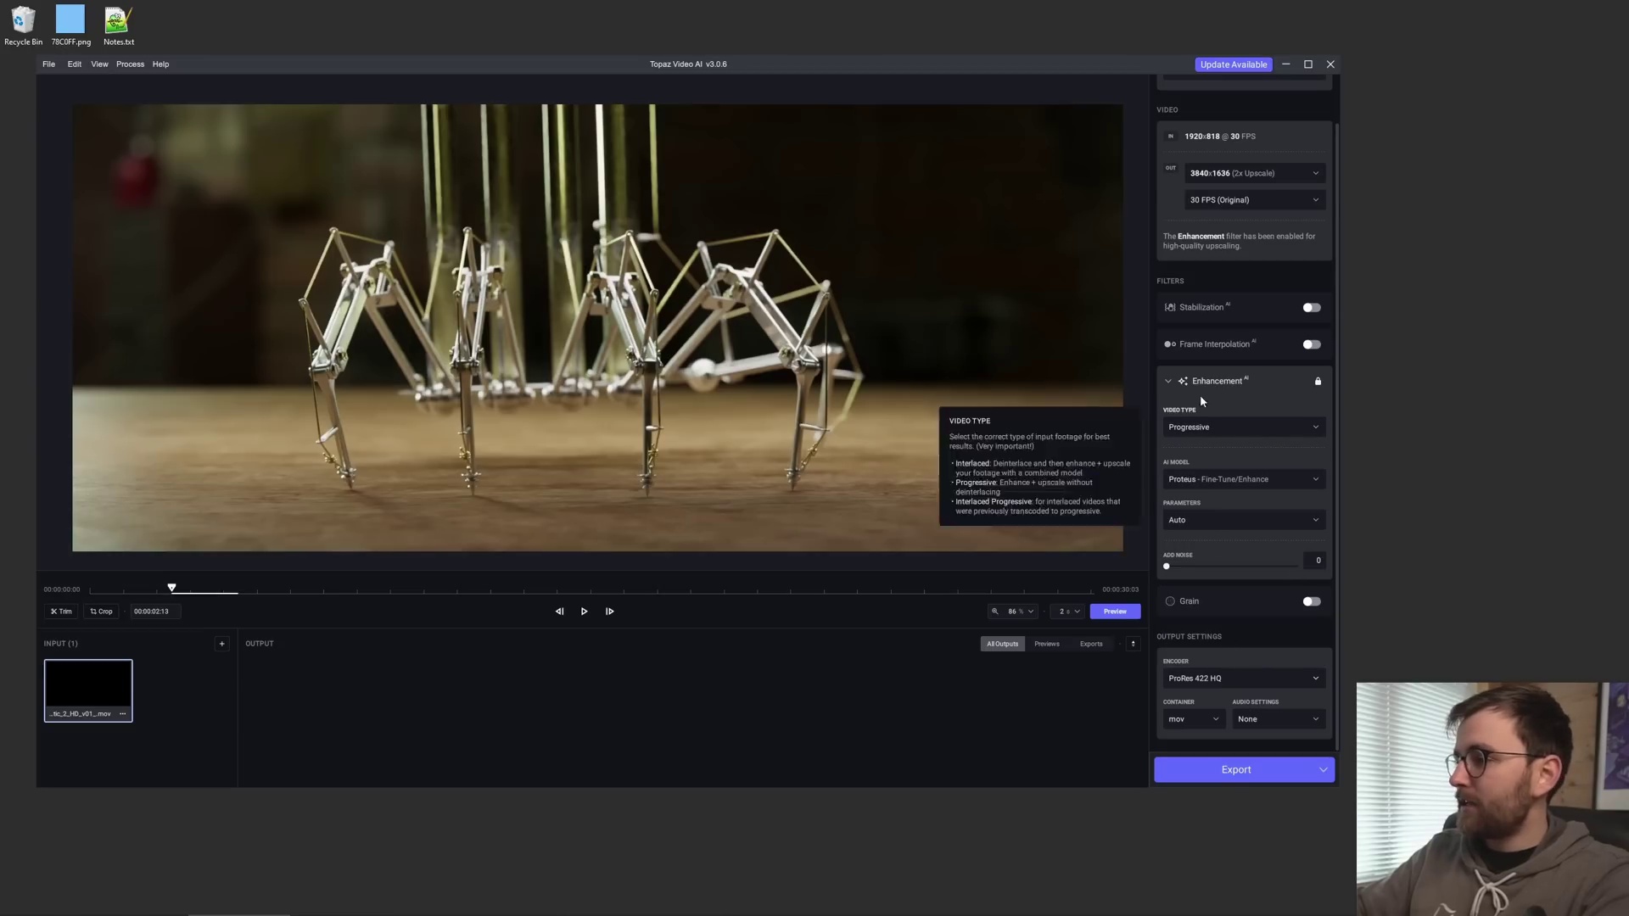
drag(839, 77, 837, 81)
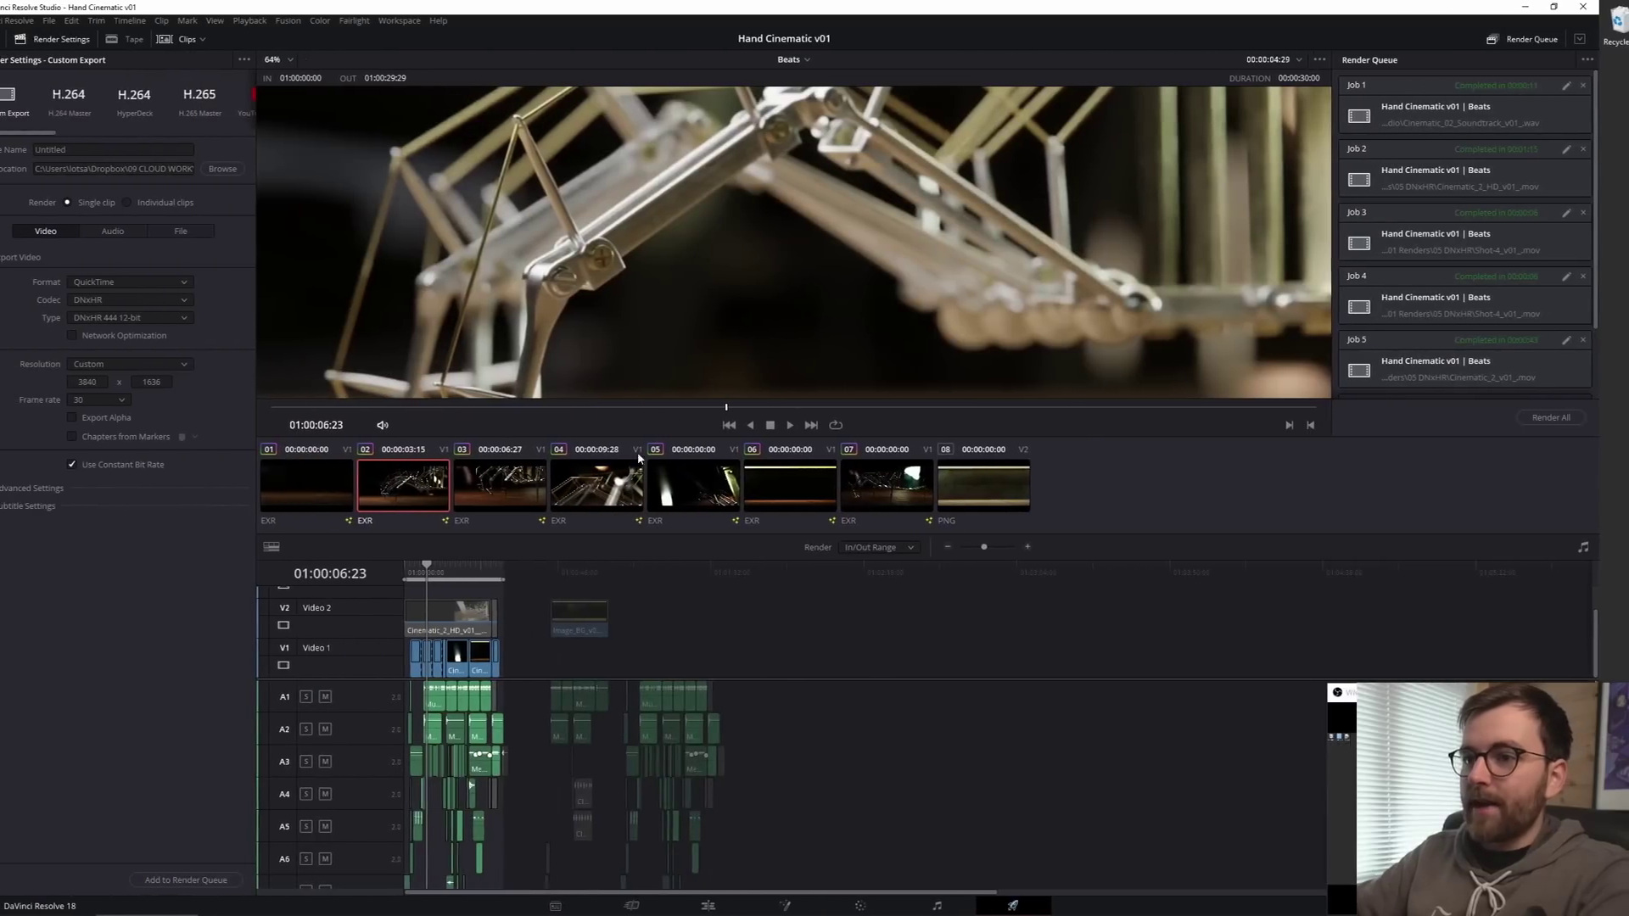
Step: Return to DaVinci Resolve's Edit page, enable the Video 2 prob3 clip, and show its Film Grain settings and the effects library
click(738, 906)
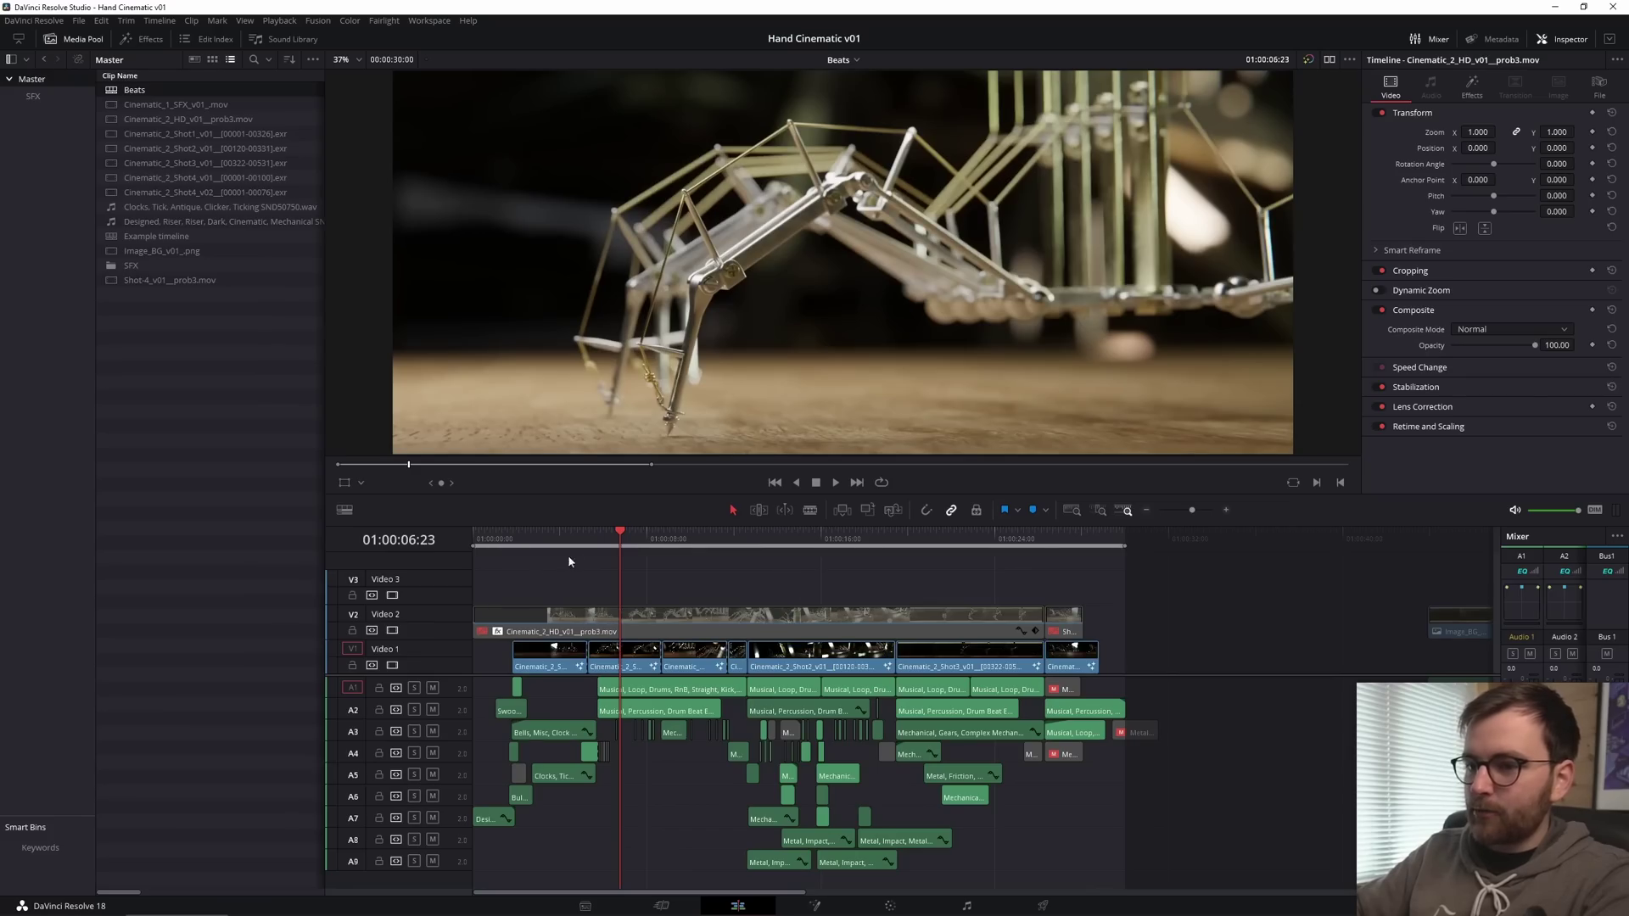
click(1472, 85)
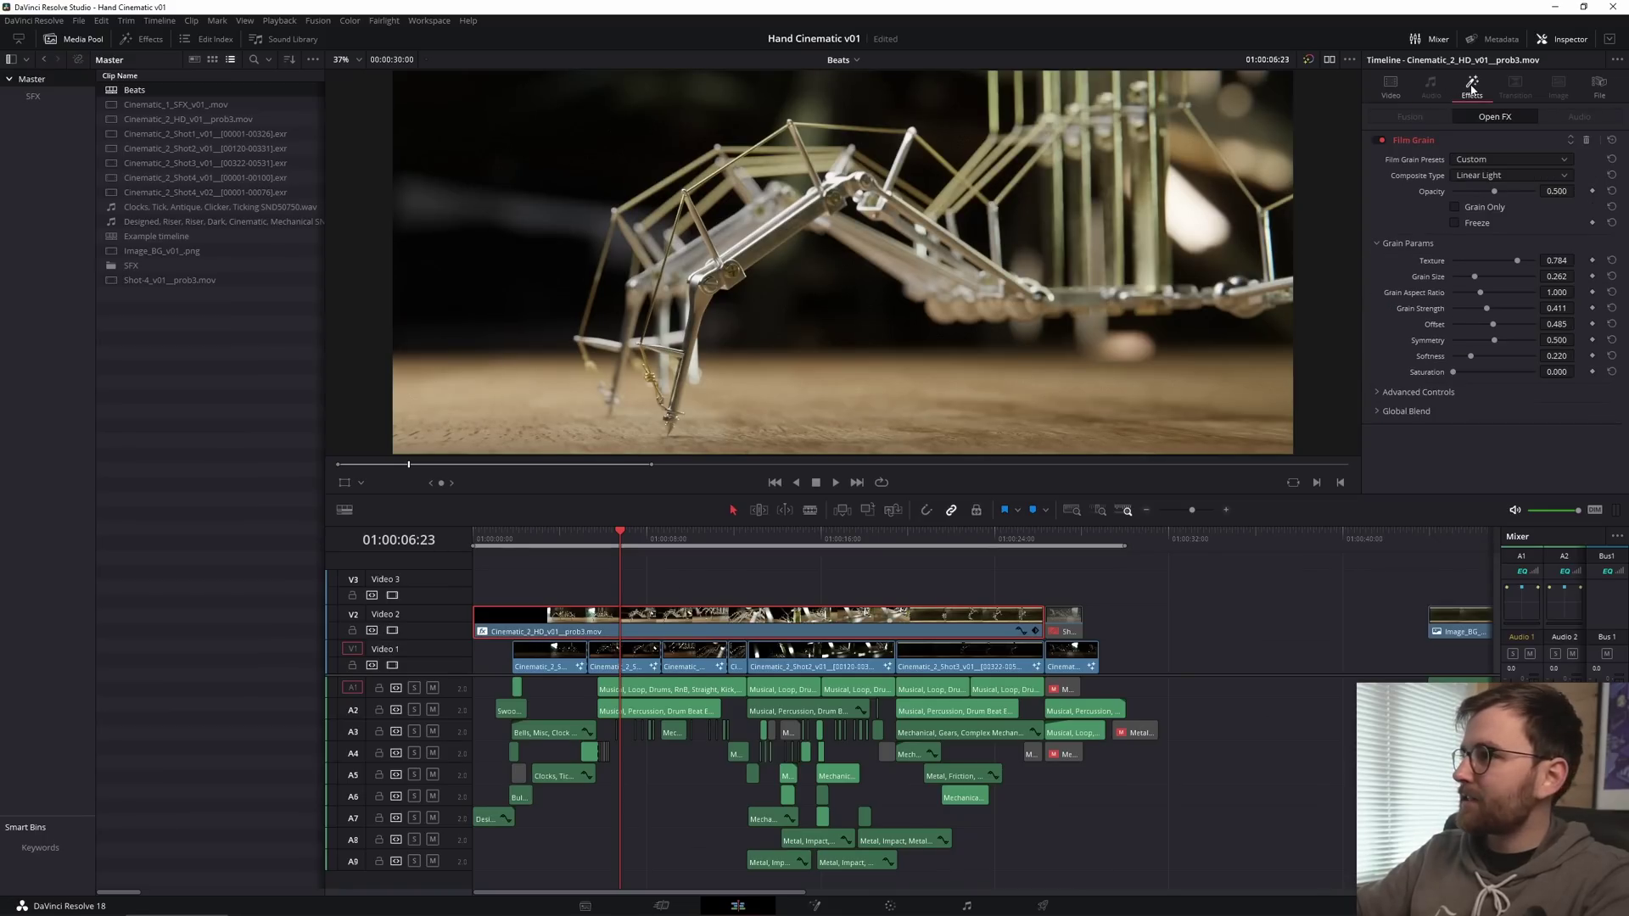
scroll(852, 274, up, 4)
click(143, 39)
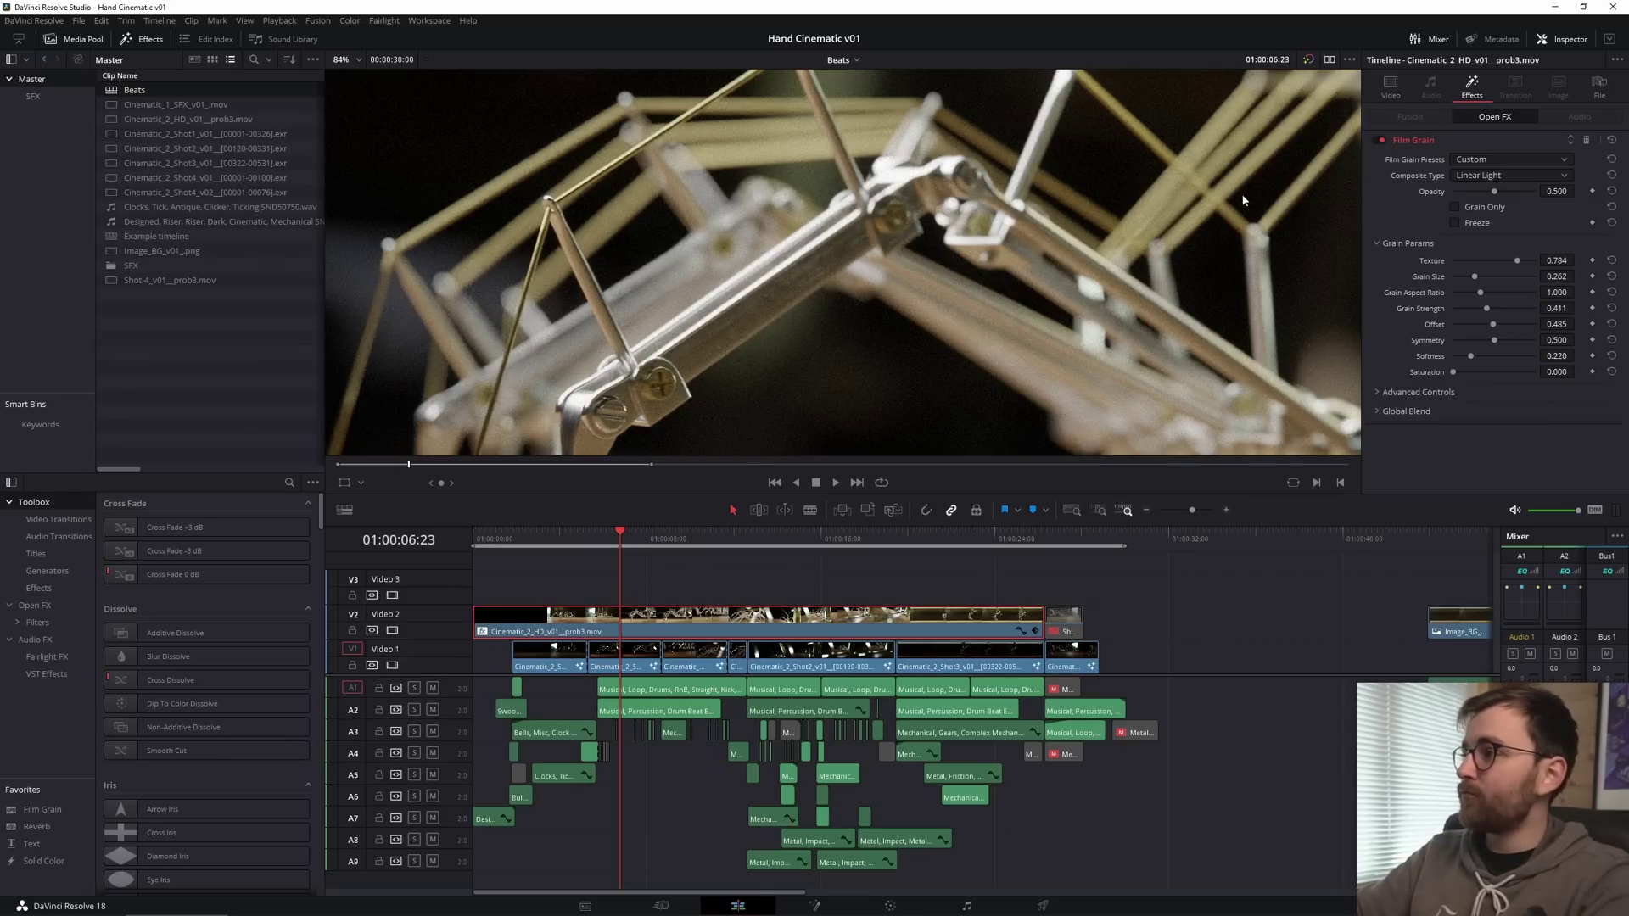
Step: Duplicate the prob3 clip onto Video 3 and turn off Grain Only in its Film Grain effect
alt+drag(660, 614, 663, 587)
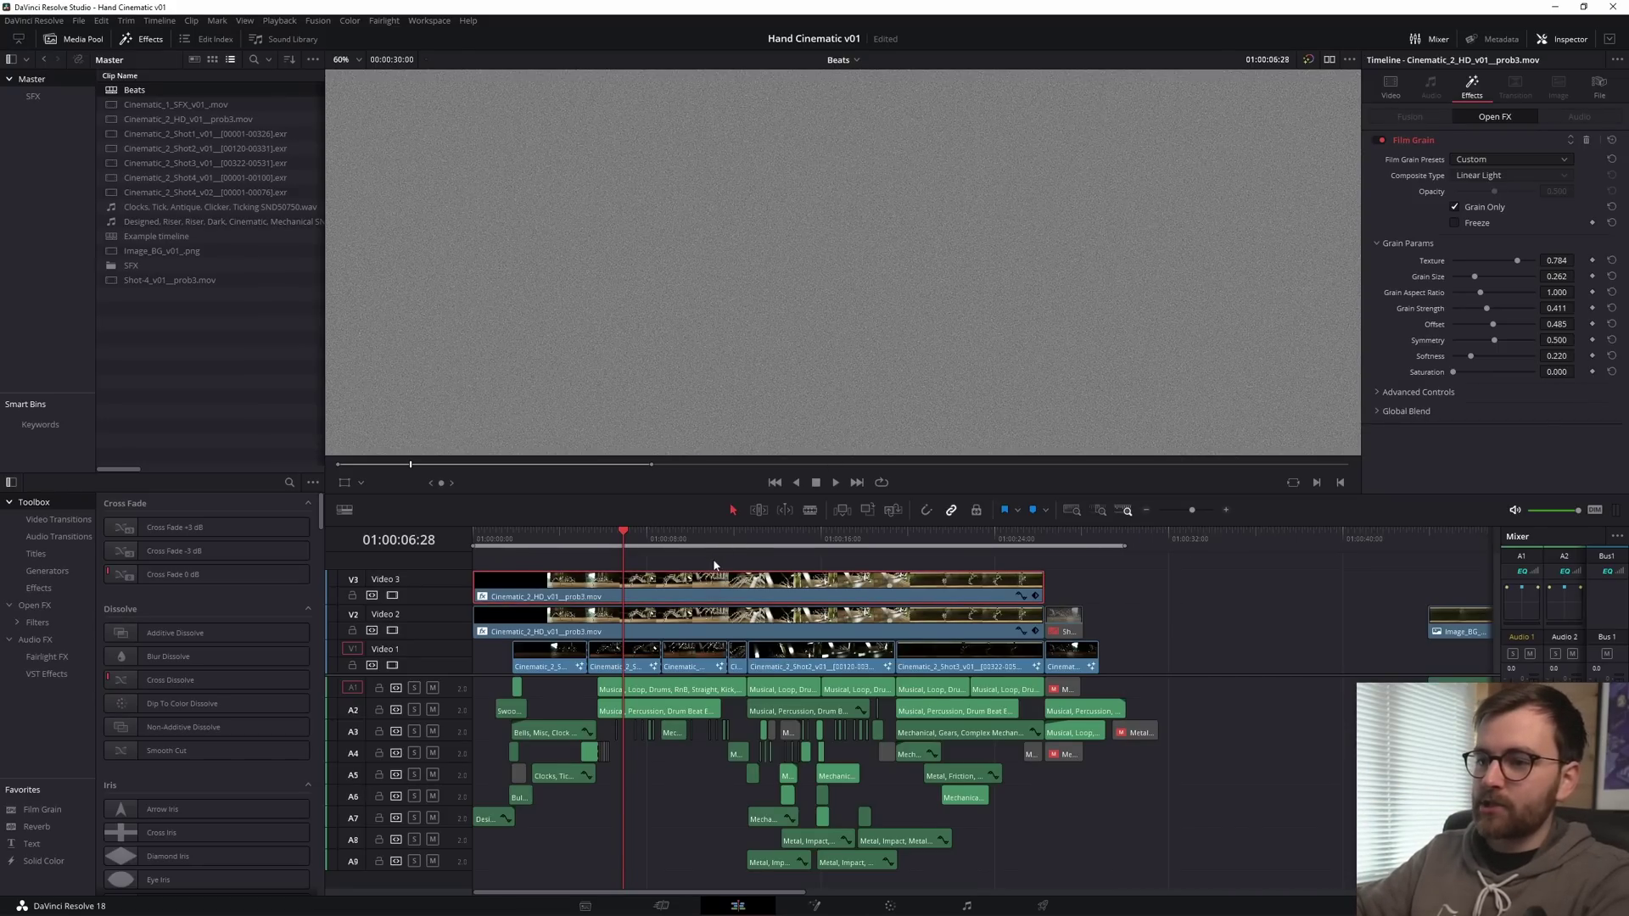
click(1454, 207)
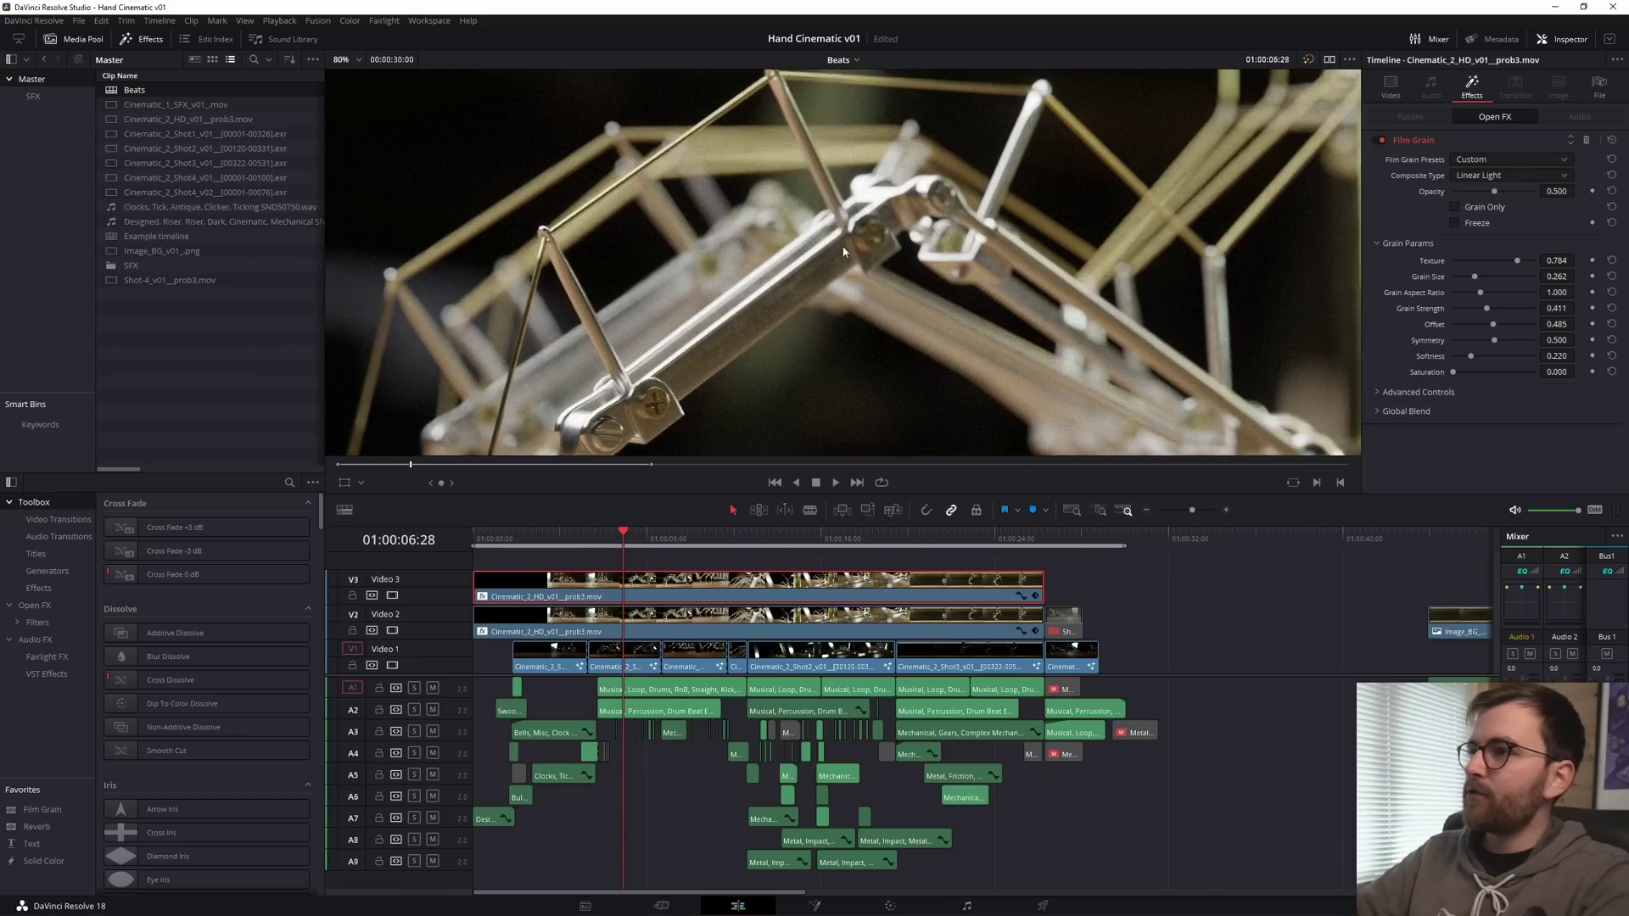
Step: Inspect the grain up close in the viewer and set the Film Grain composite type to Overlay
click(1496, 175)
click(1343, 195)
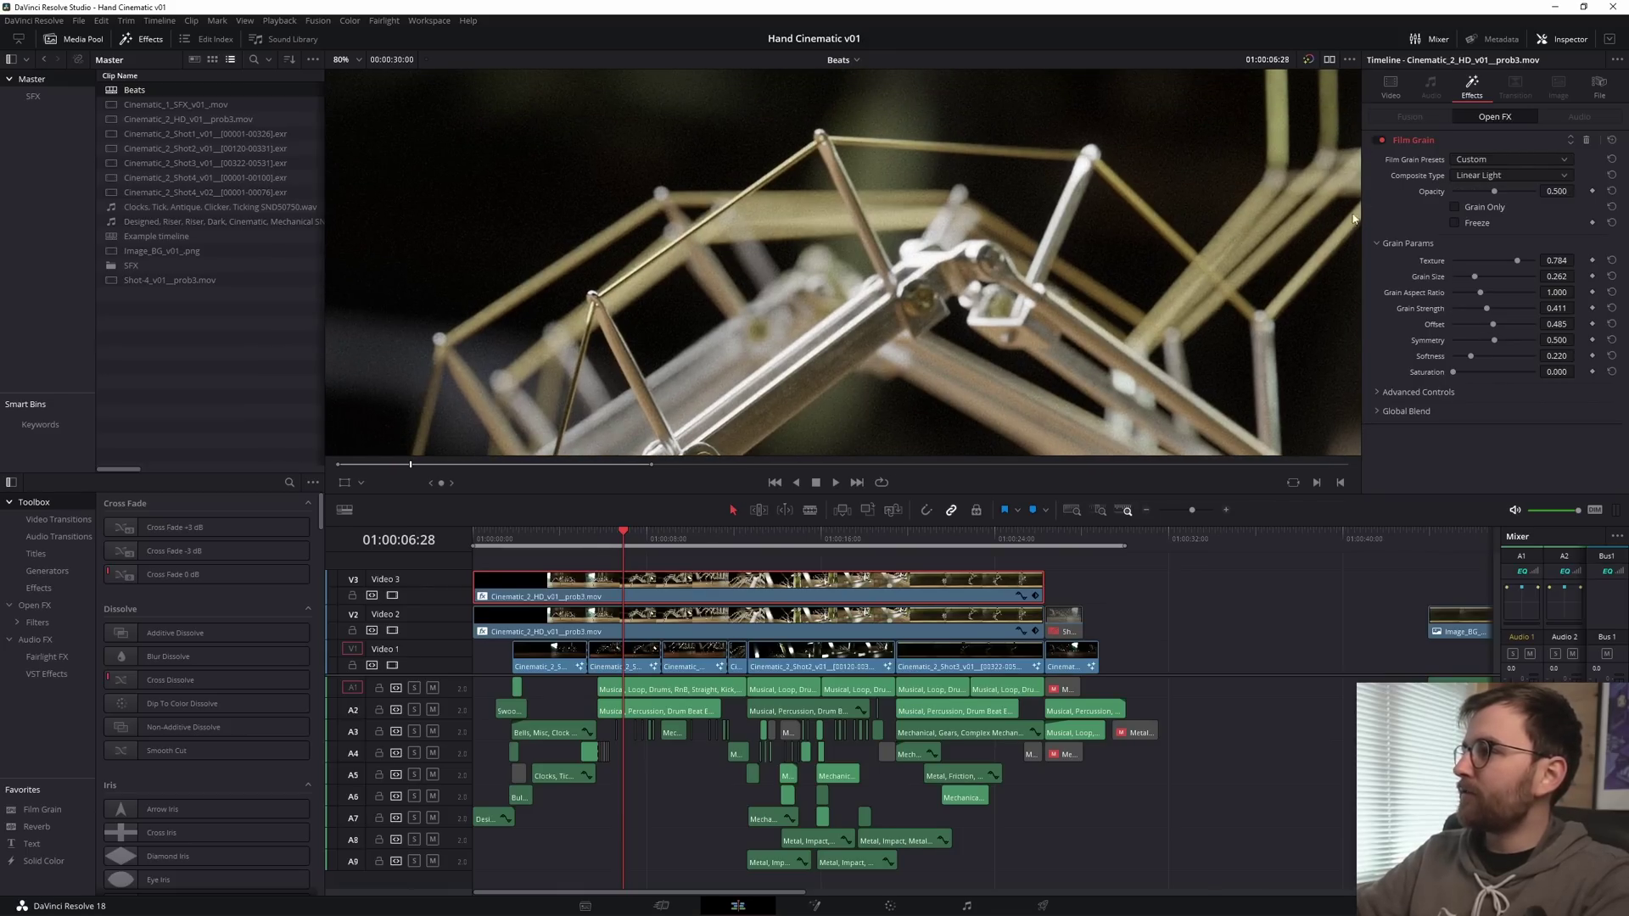
scroll(1021, 186, down, 1)
mouse_move(1022, 186)
middle_down()
mouse_move(683, 302)
mouse_move(997, 174)
middle_up()
scroll(1052, 277, up, 3)
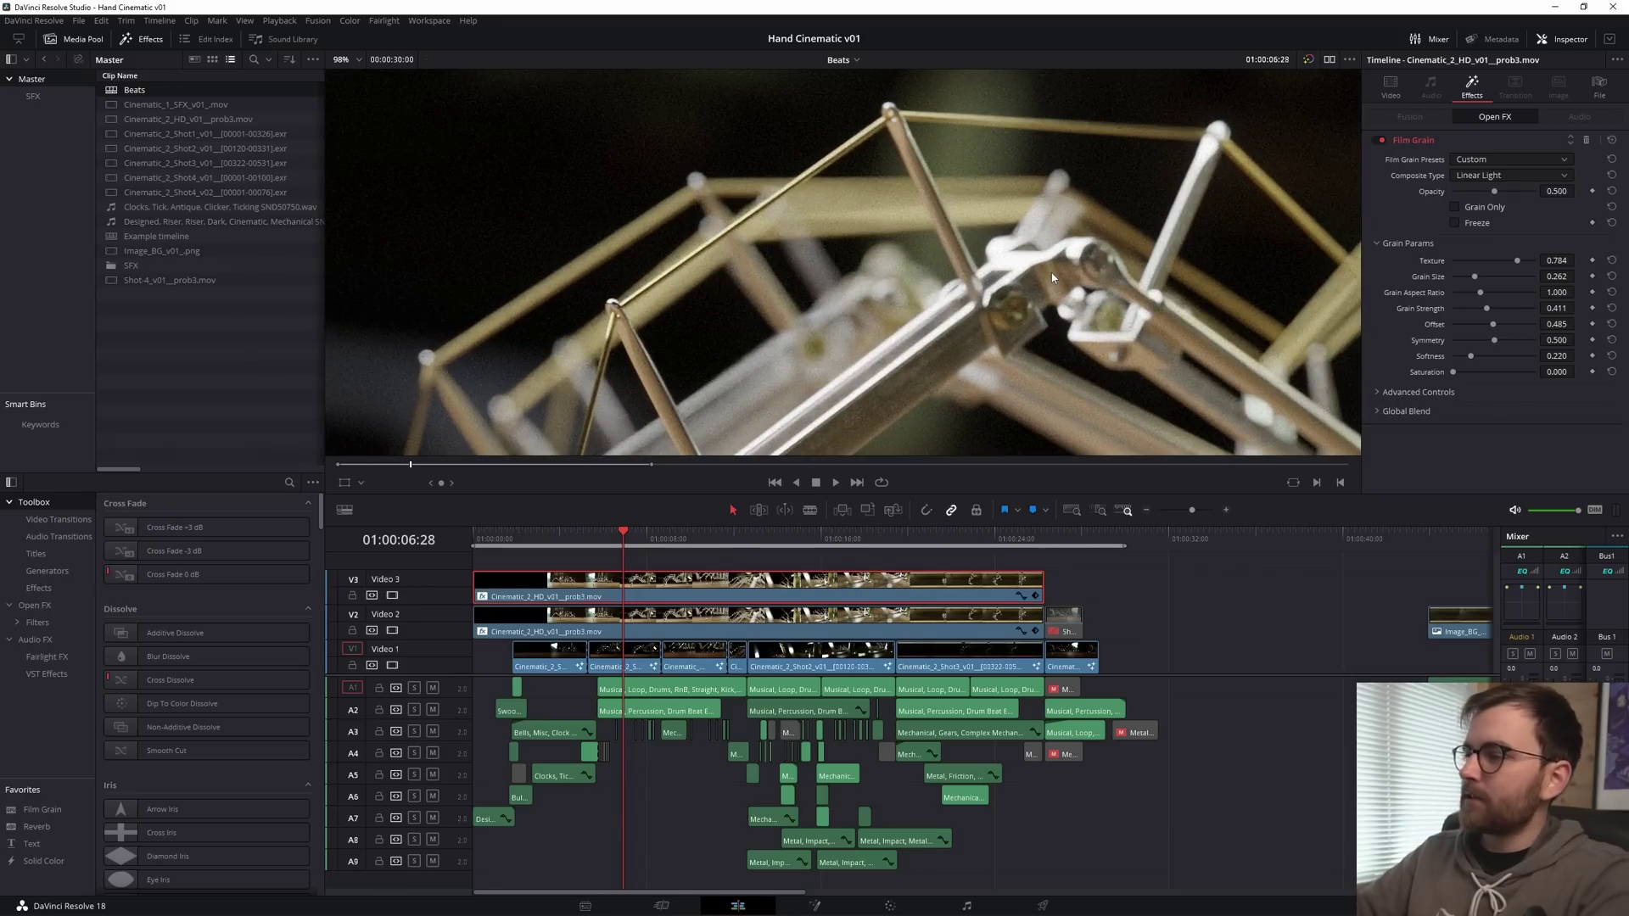
click(1483, 179)
click(1465, 207)
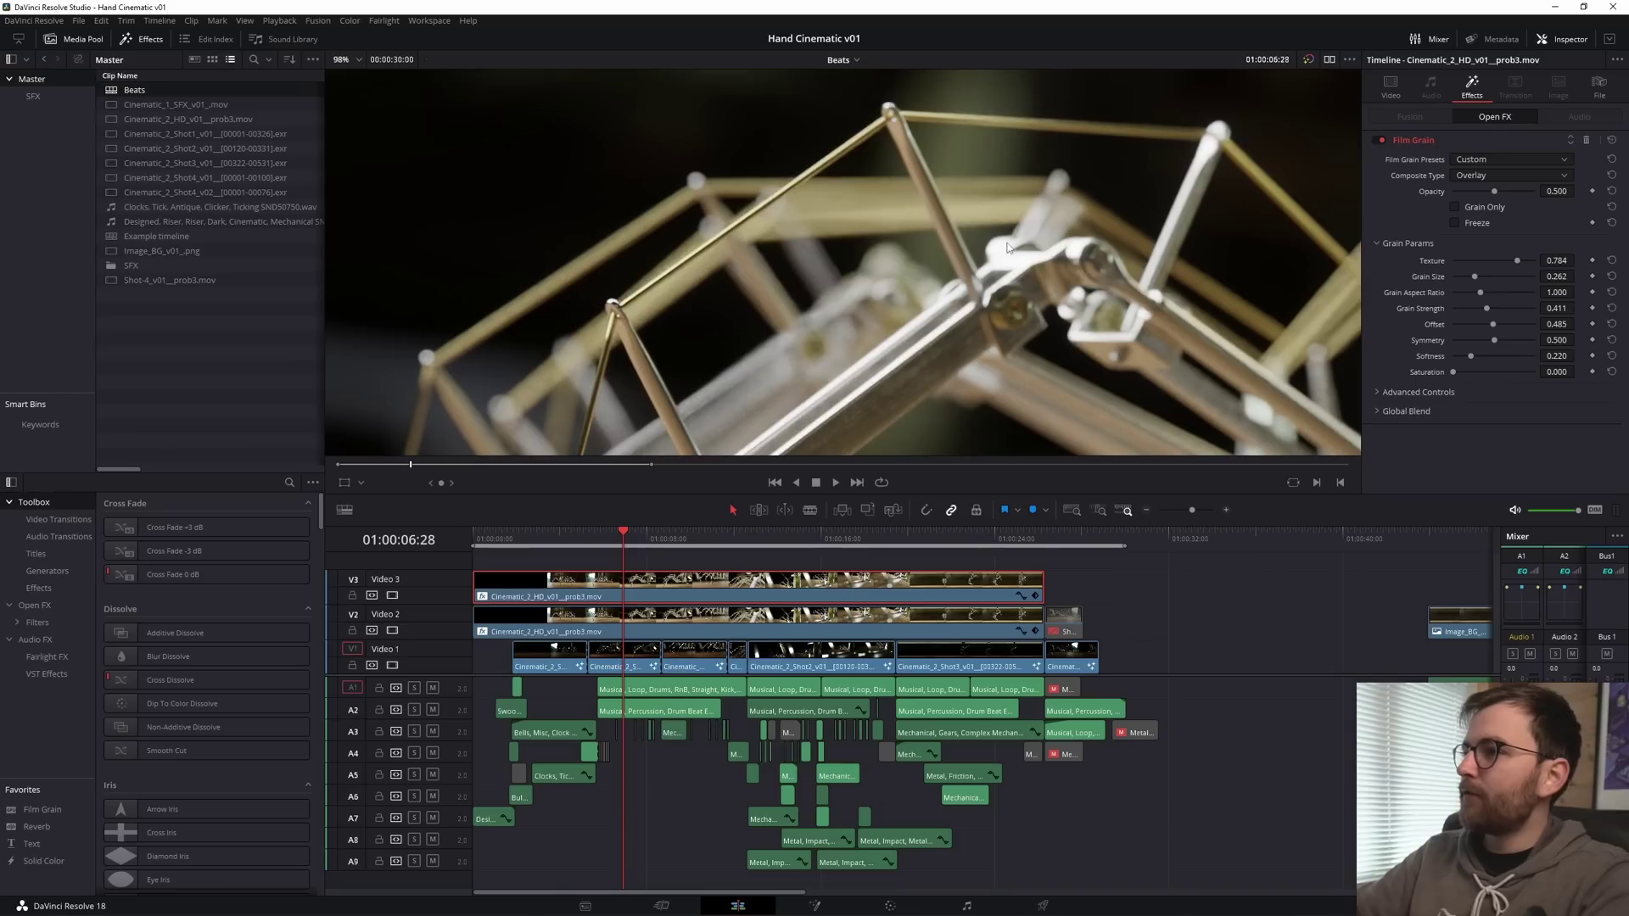
Step: Set the Film Grain strength to 1.000 on the Video 3 clip and inspect the grain across the enlarged image
middle_drag(1114, 253, 1038, 239)
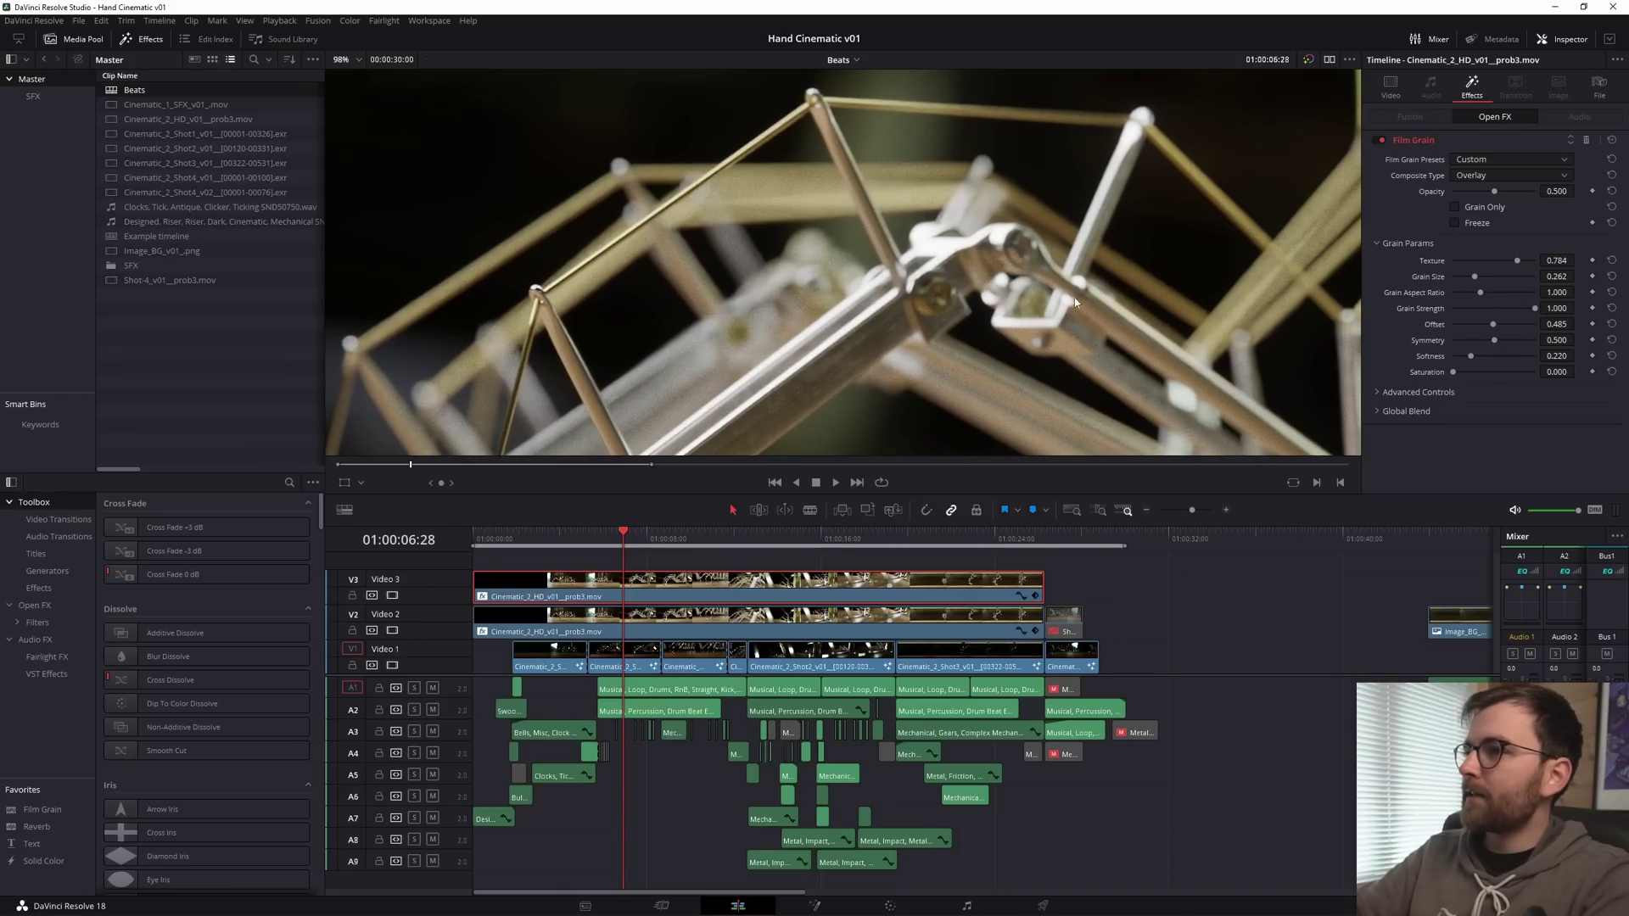
middle_drag(664, 278, 702, 204)
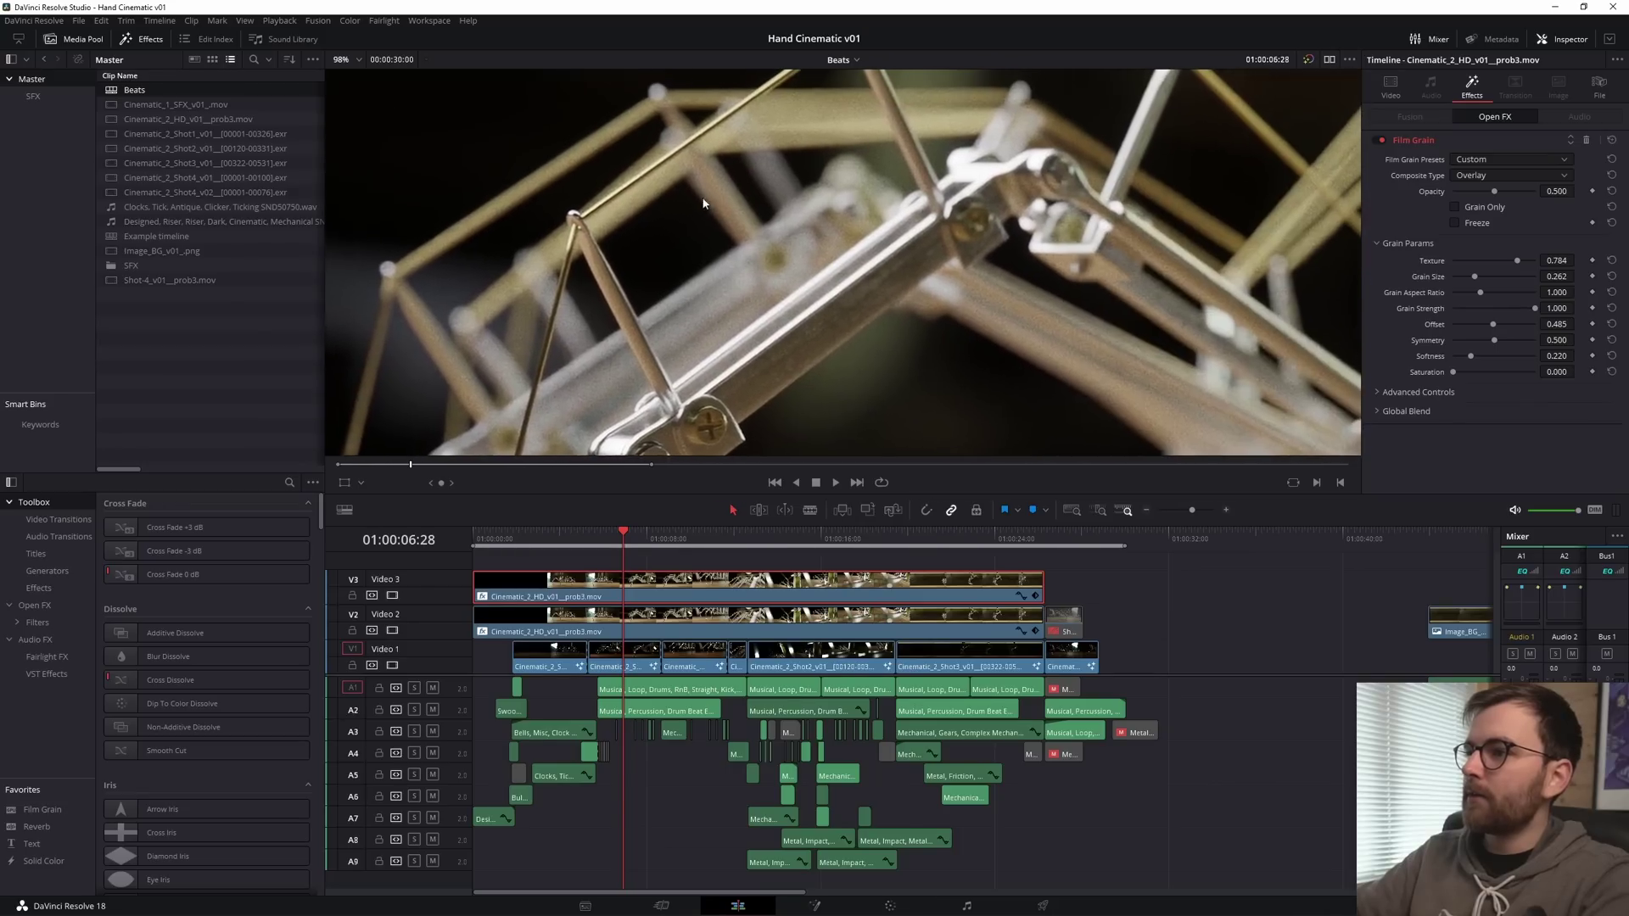
scroll(1023, 256, down, 5)
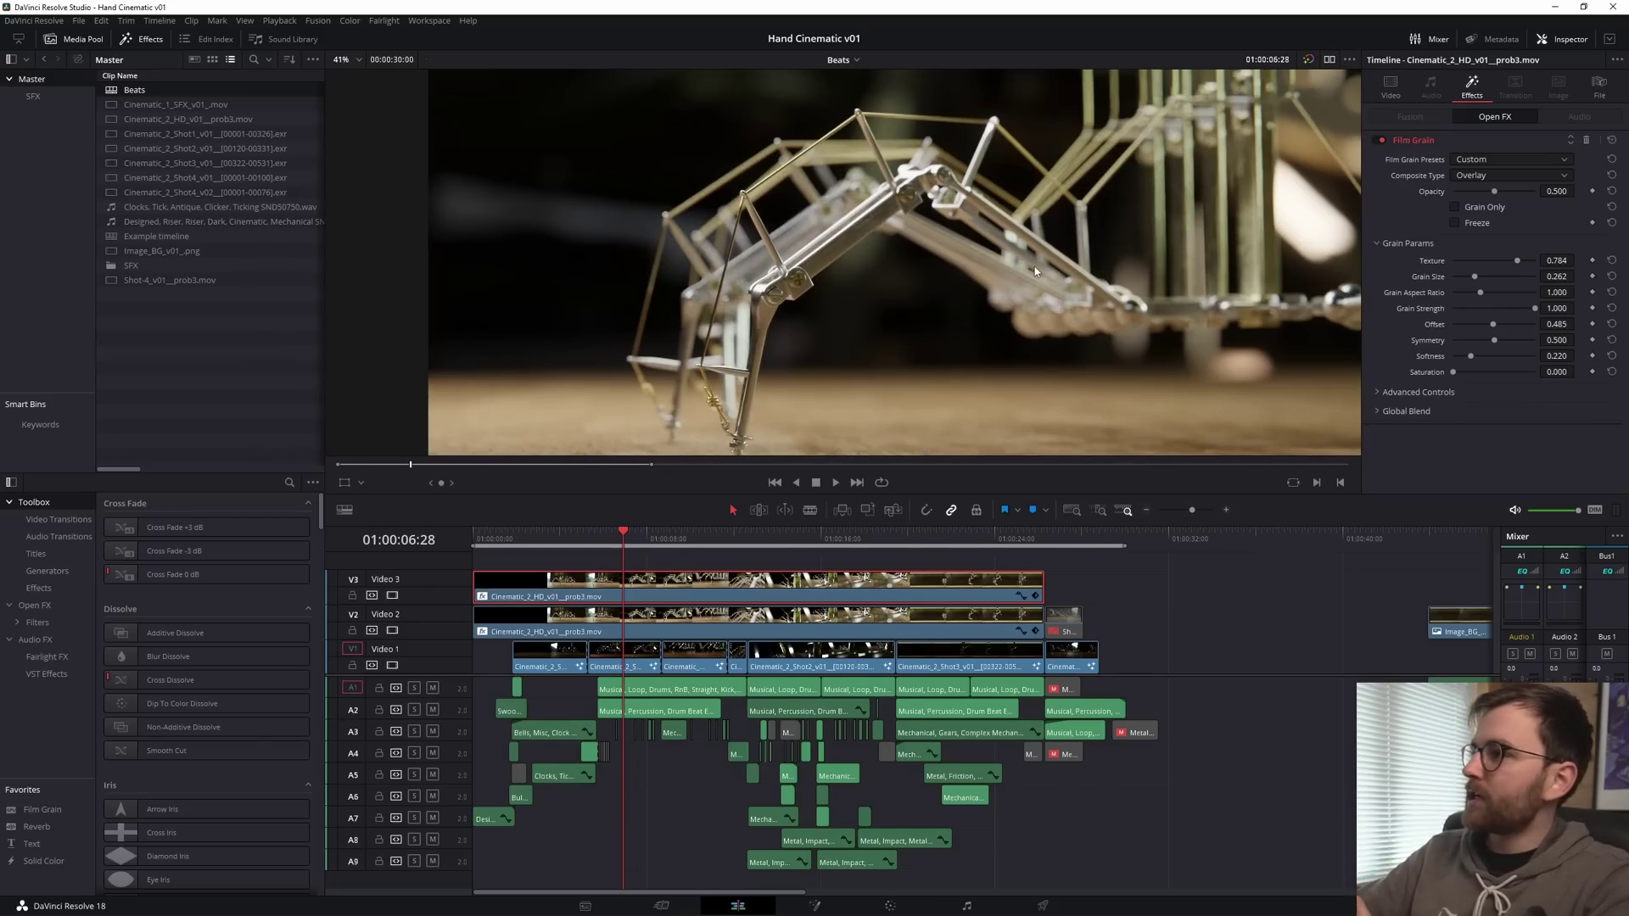
Step: Try the Linear Light composite type in the Video 3 clip's Film Grain effect and inspect the grain up close
click(1481, 178)
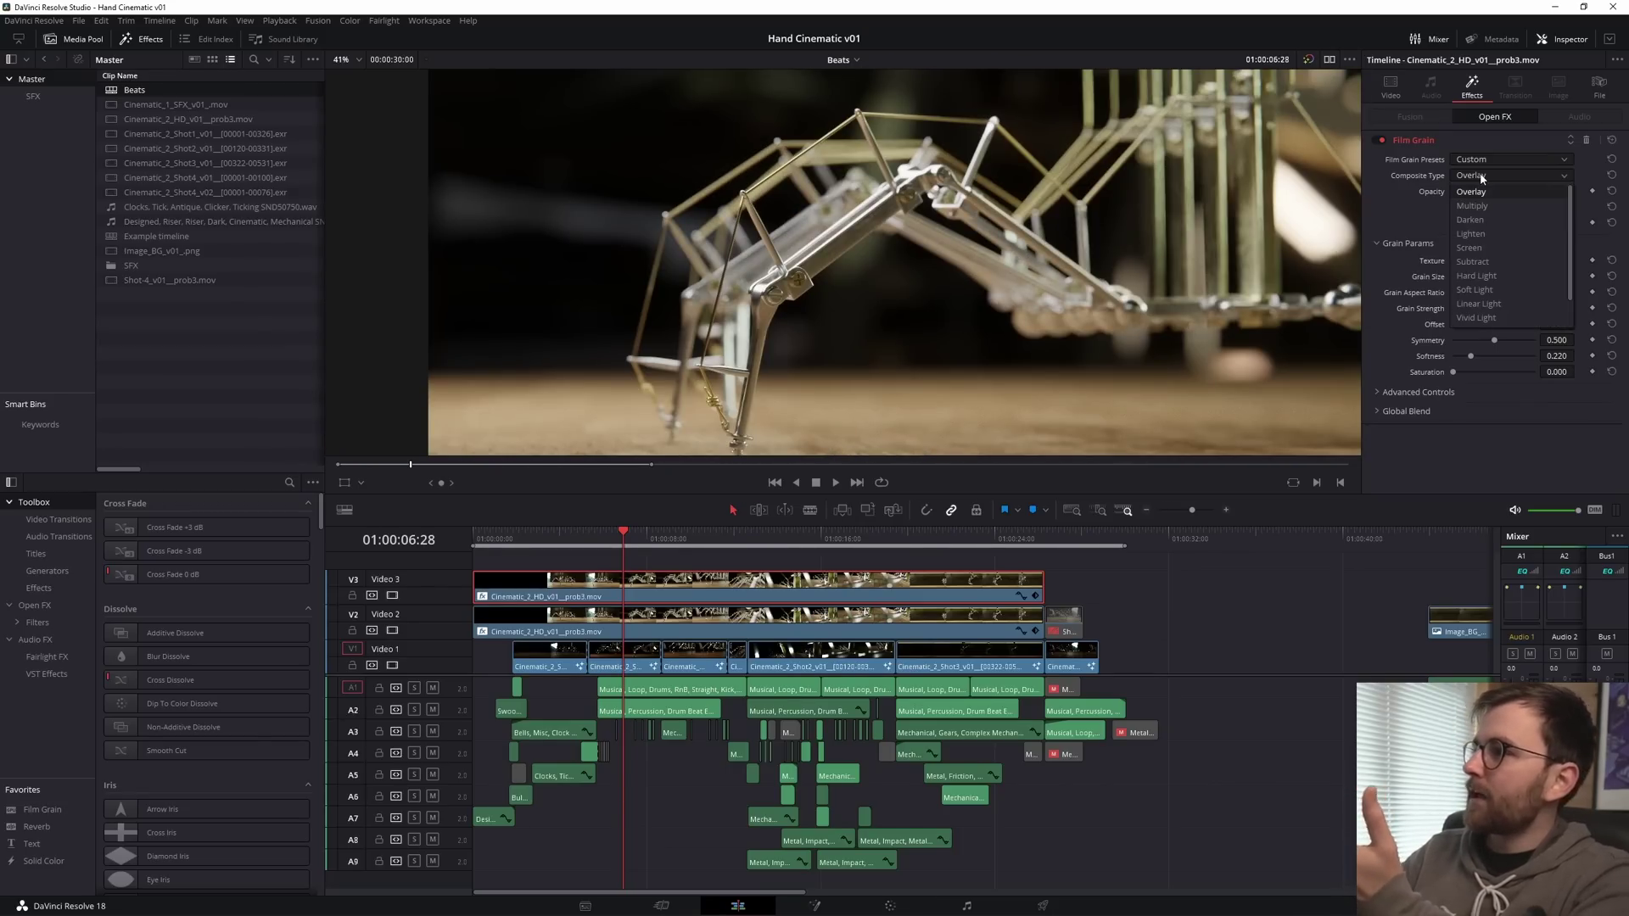
click(1503, 303)
scroll(856, 284, up, 2)
middle_drag(857, 284, 1120, 237)
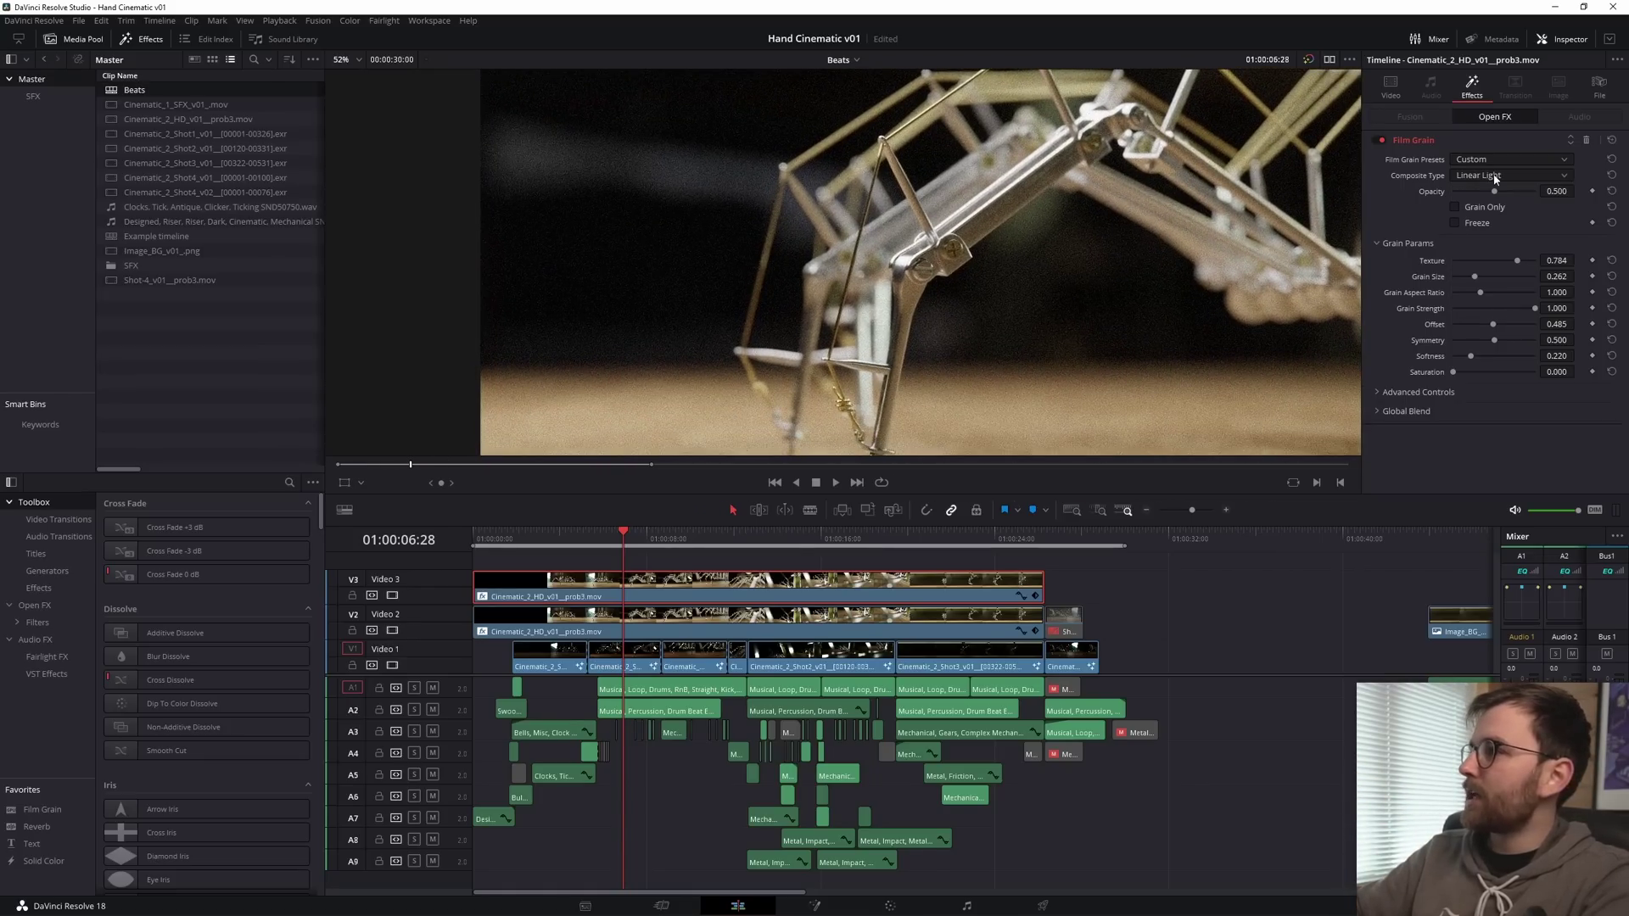
scroll(1076, 295, up, 2)
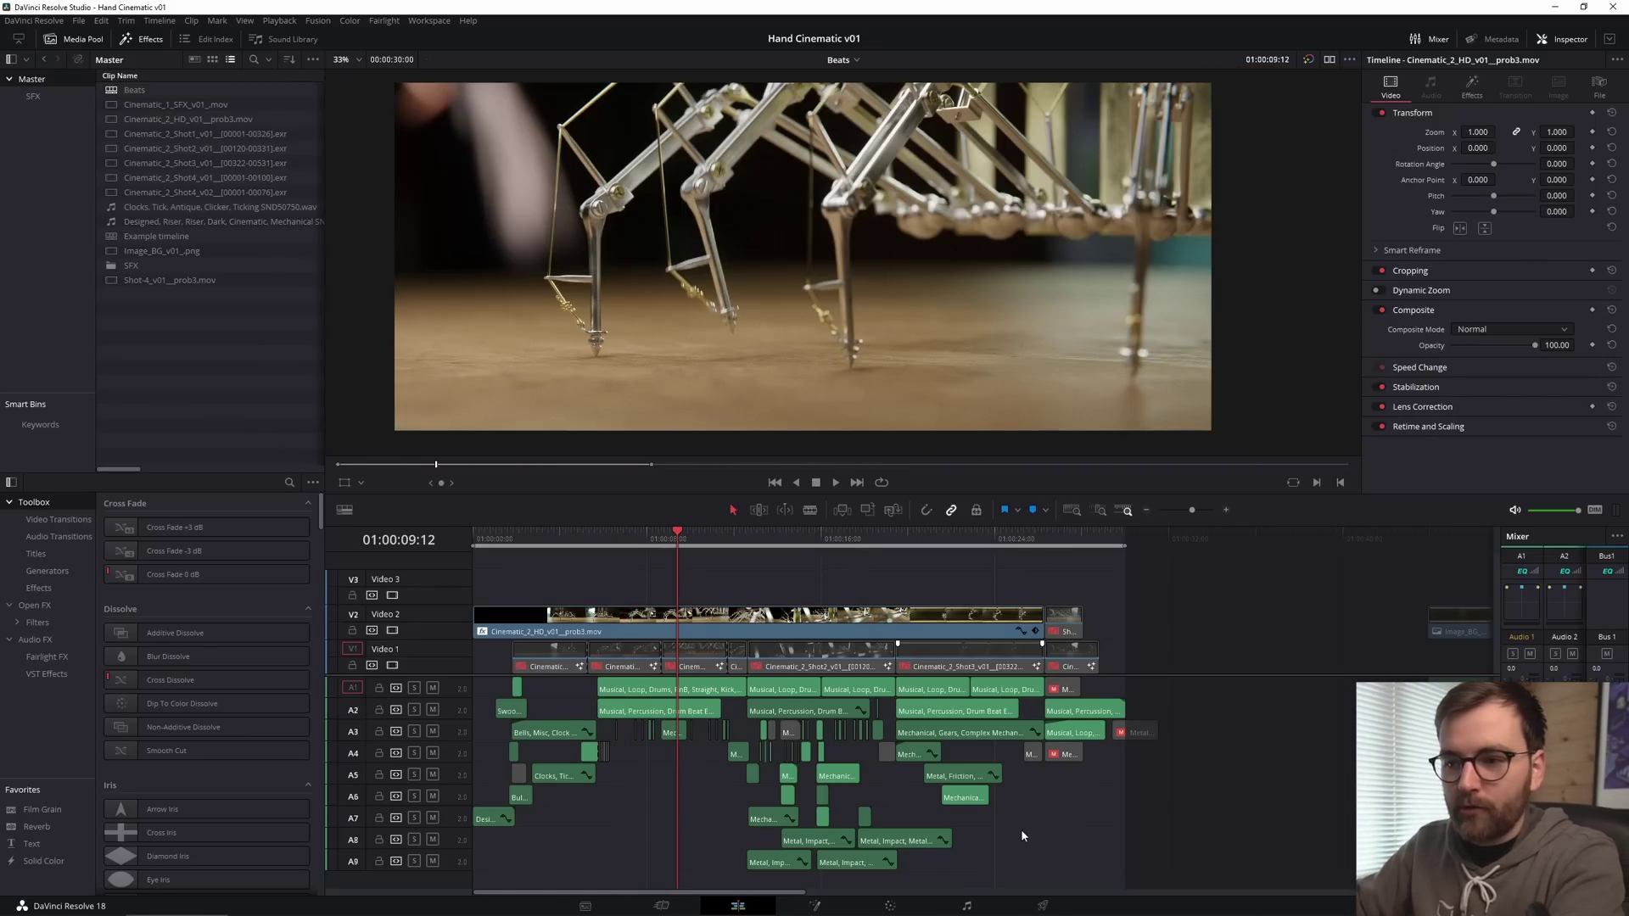
Step: Go to the Deliver page and set the QuickTime export's video codec to H.264
click(1041, 906)
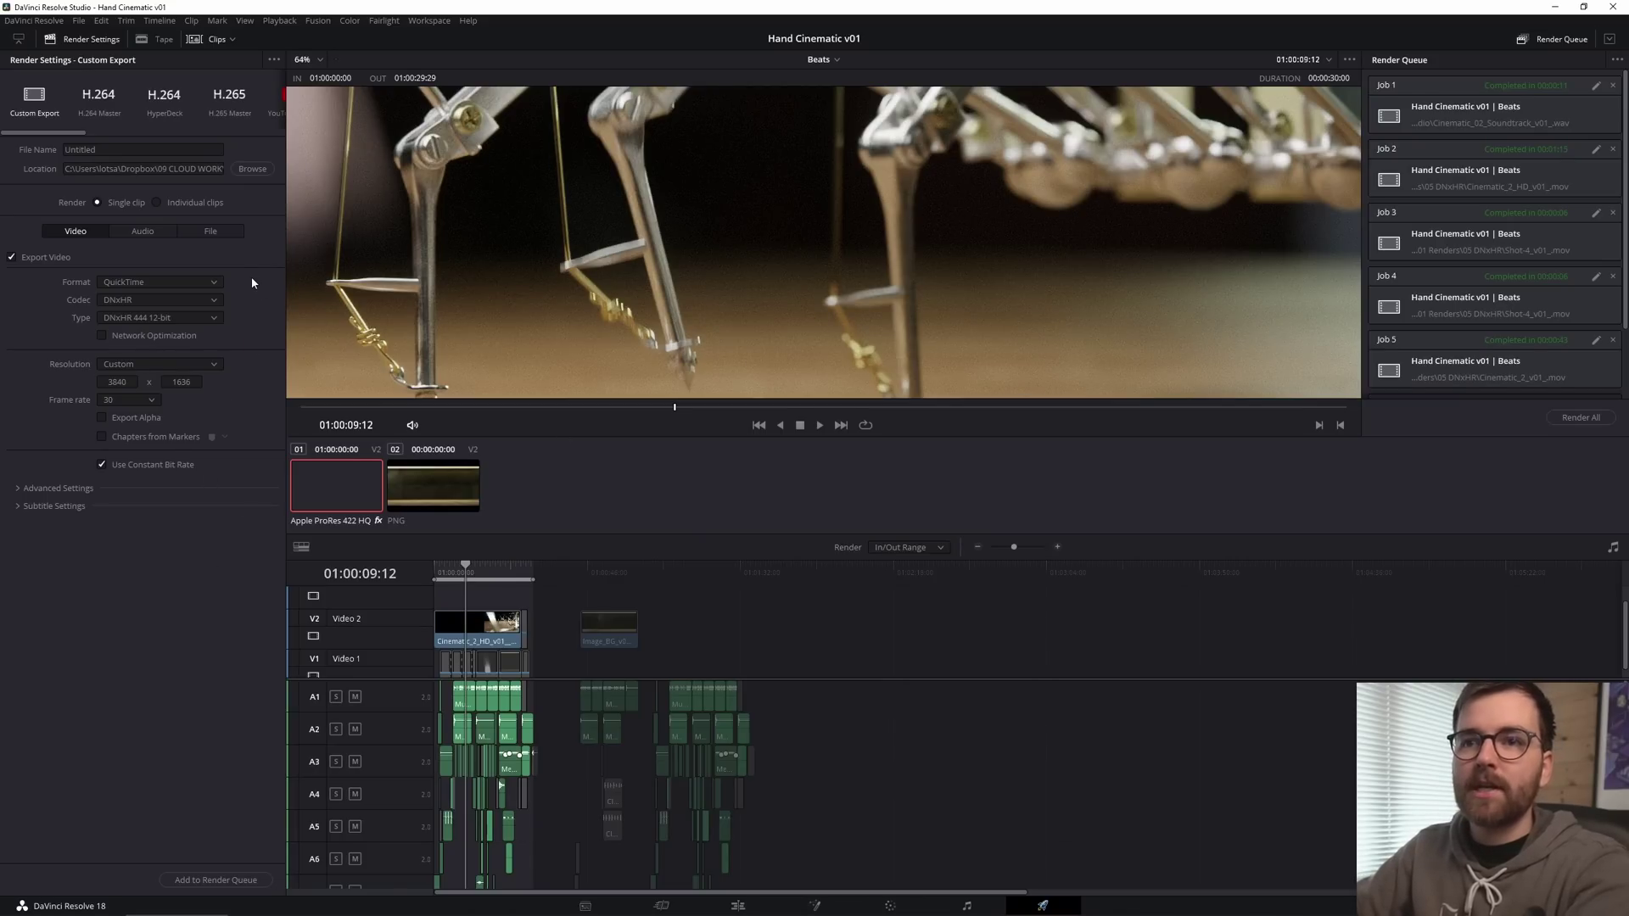
click(159, 300)
click(146, 415)
click(180, 302)
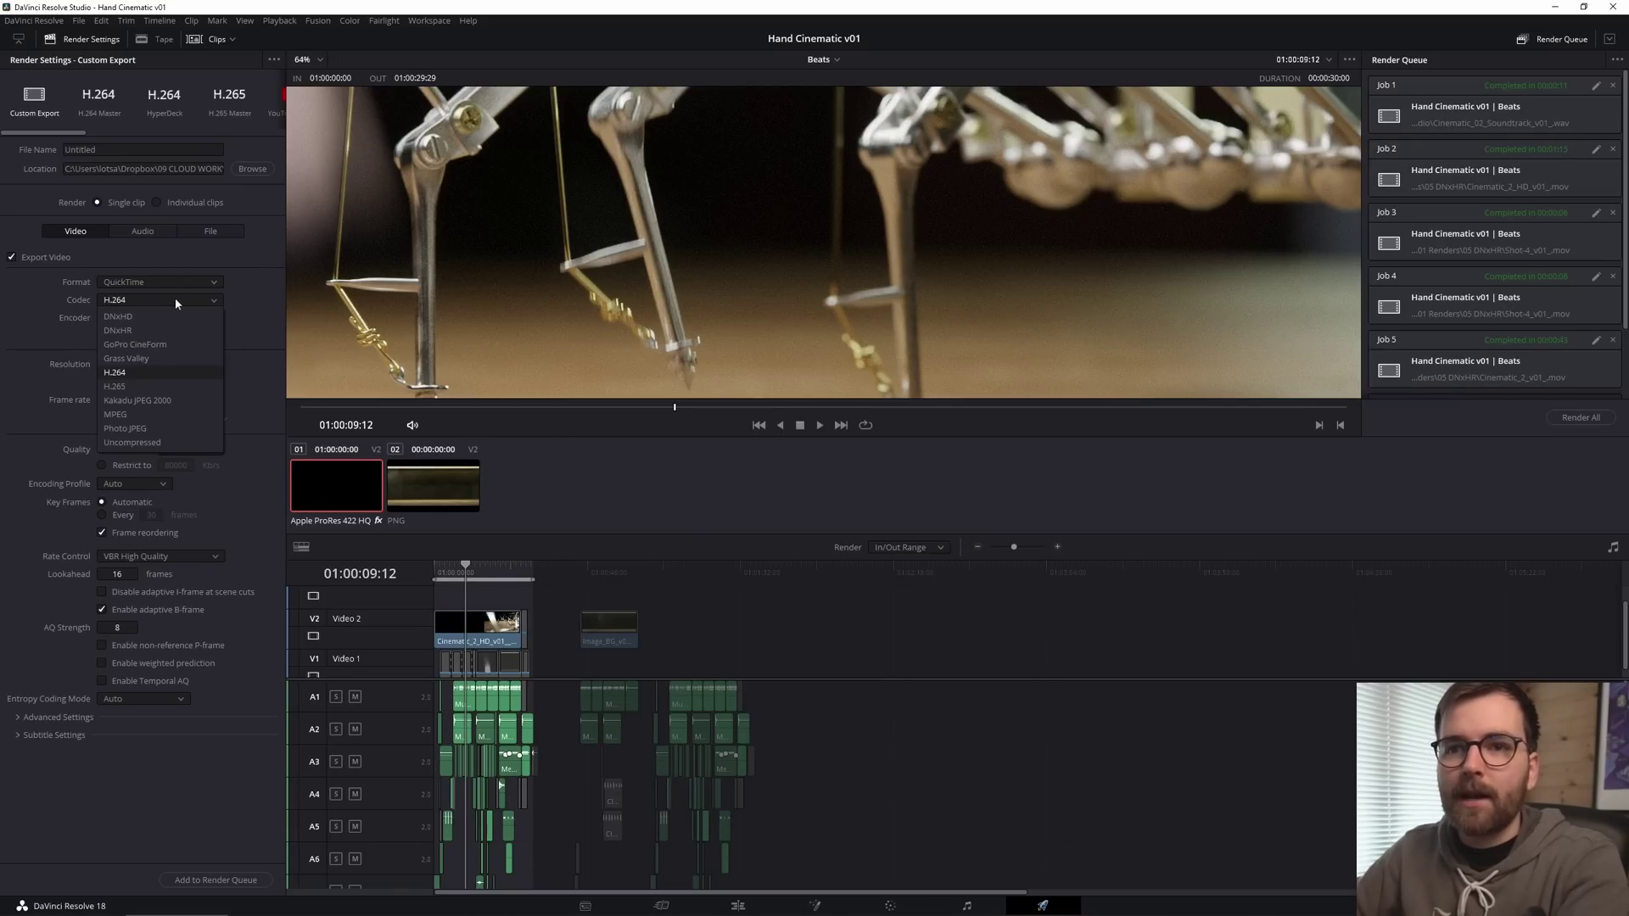
click(138, 372)
Step: Choose the NVIDIA encoder for the export and show the audio render settings
click(155, 317)
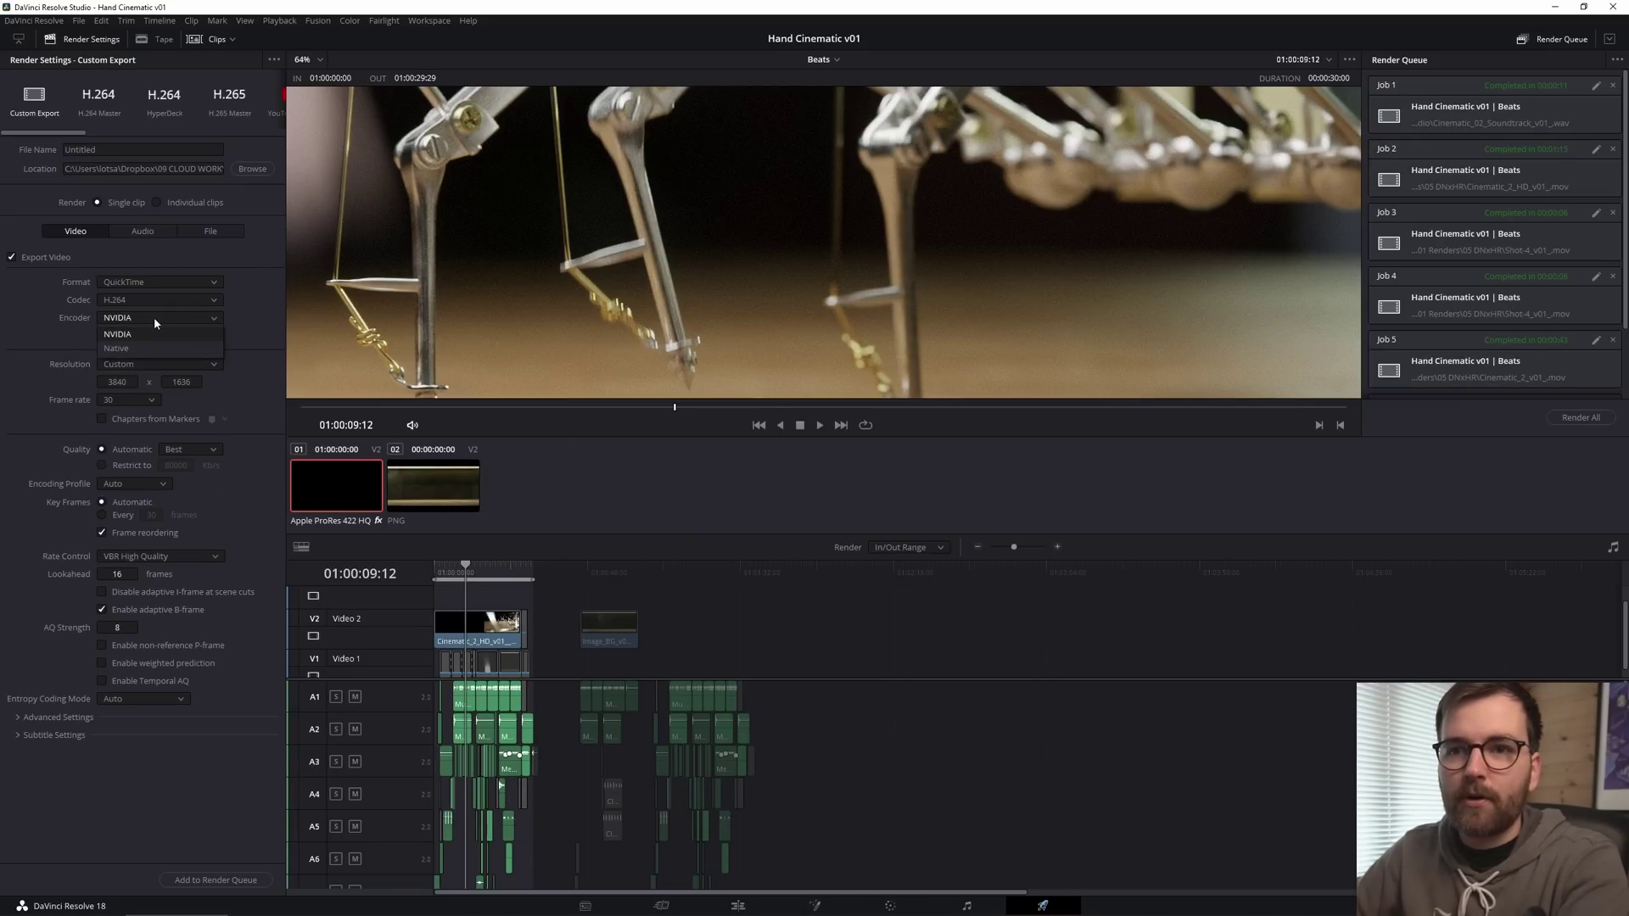
click(134, 334)
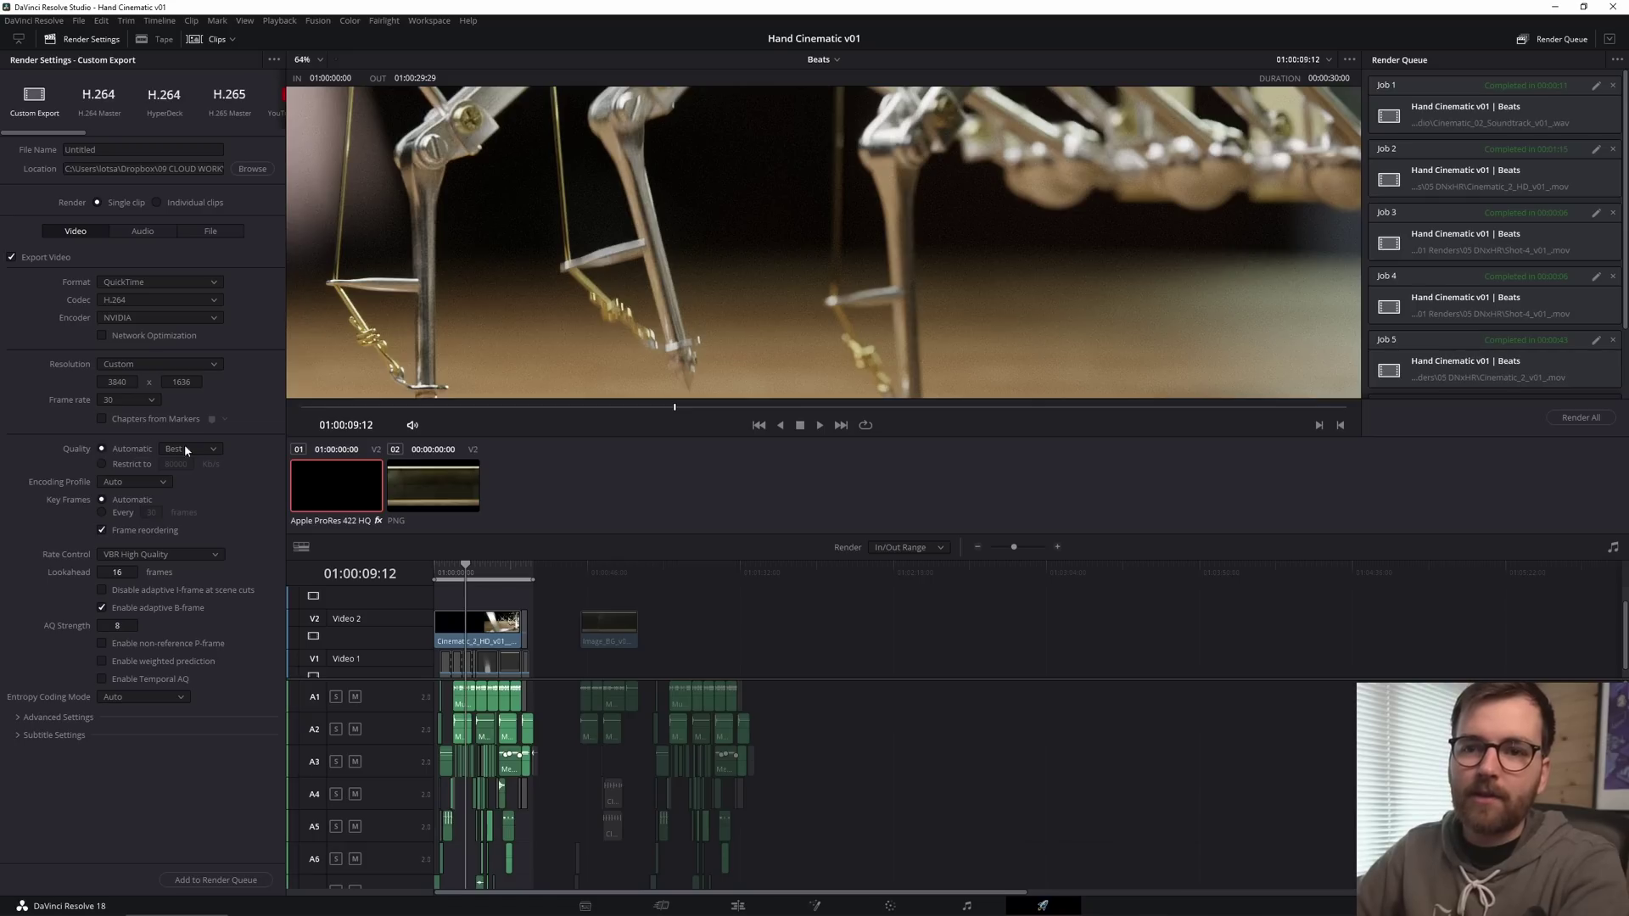
click(143, 230)
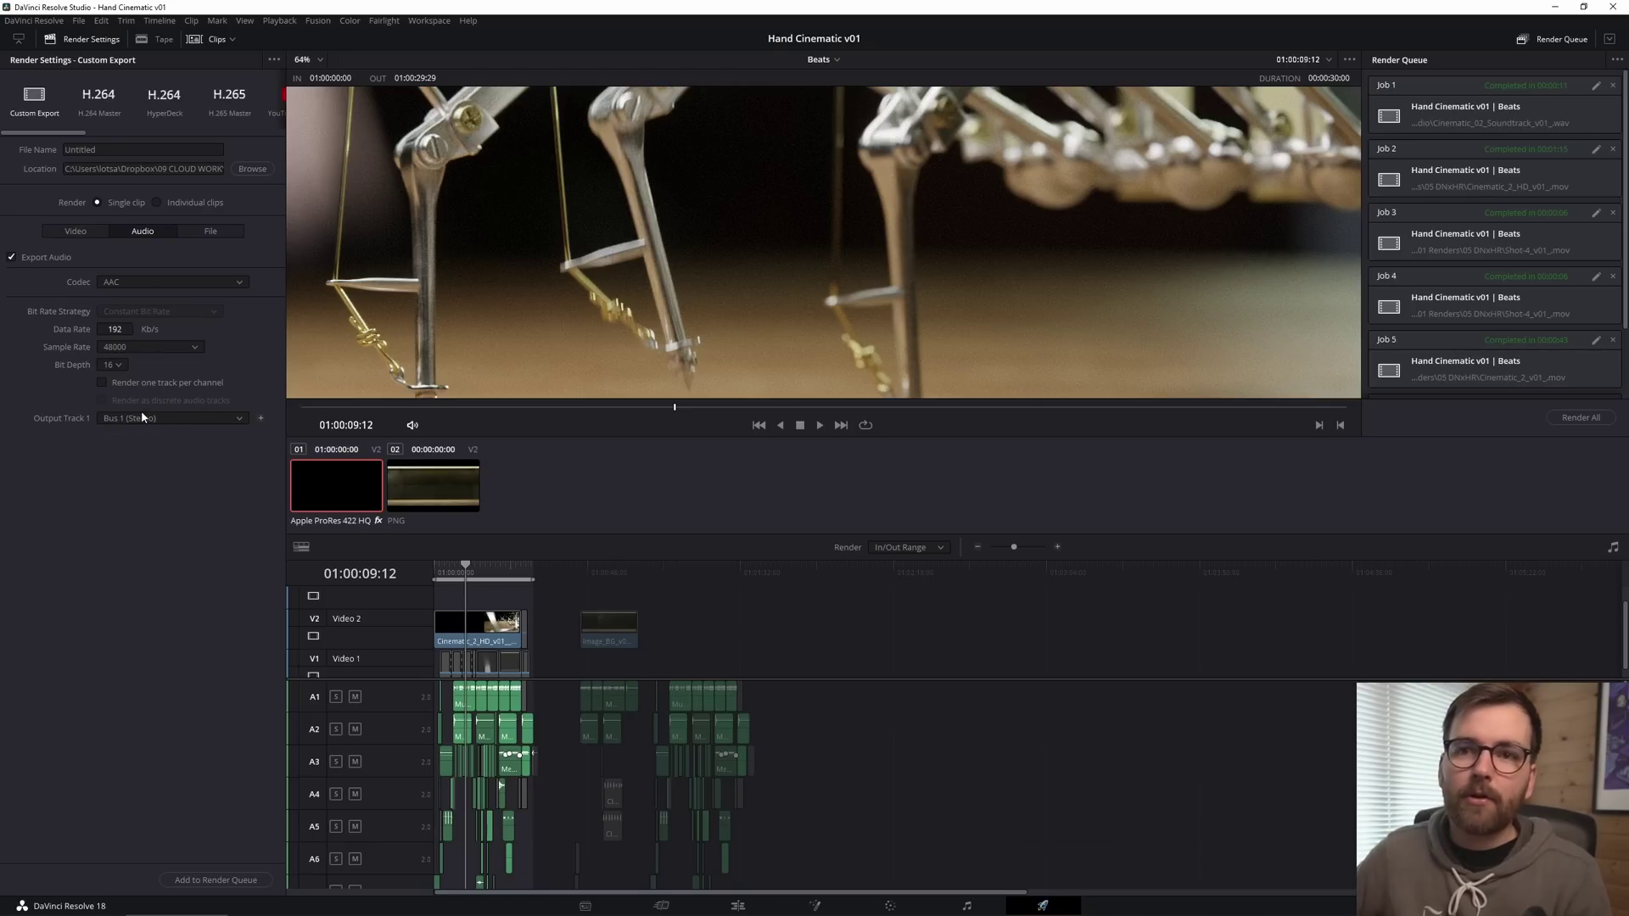